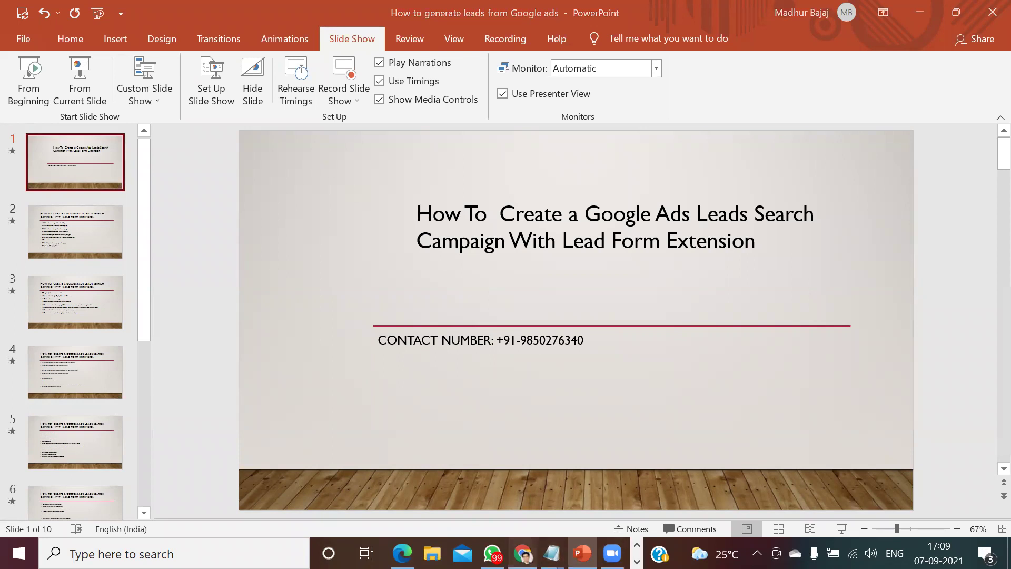
Switch to Chrome and load the Google Ads home page at ads.google.com
left_click(523, 553)
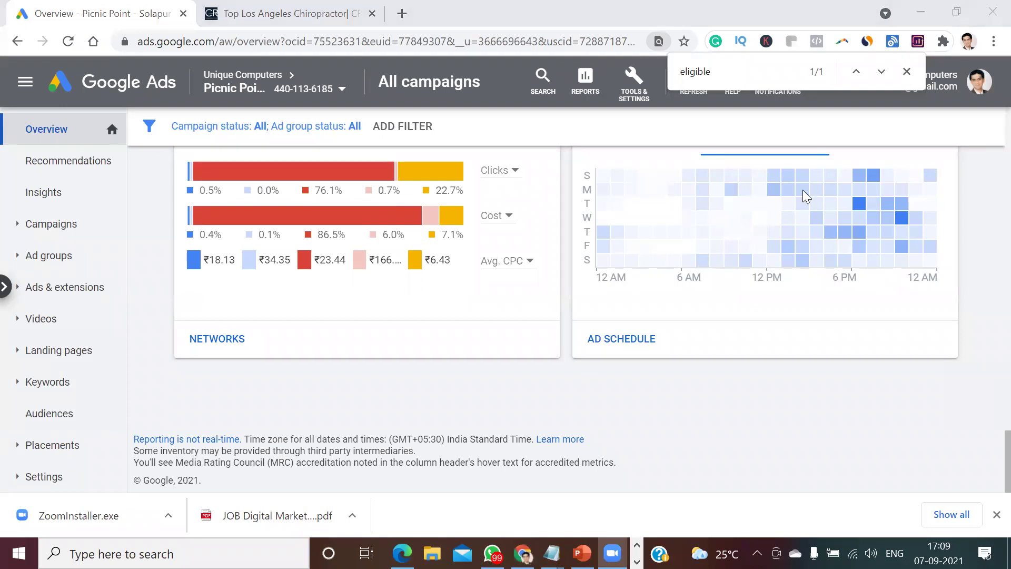
left_click(555, 46)
type("ads")
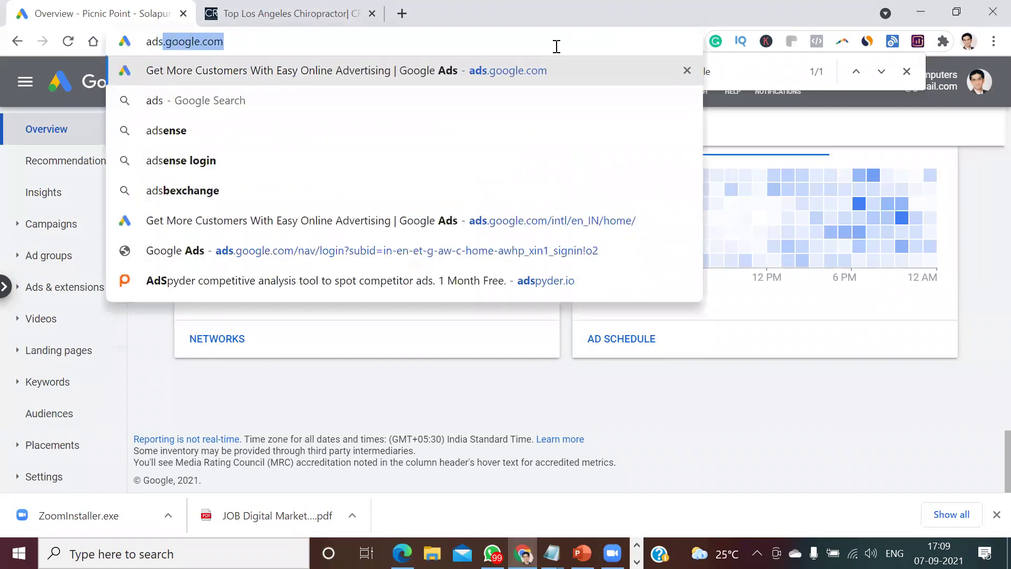
type(".google.com")
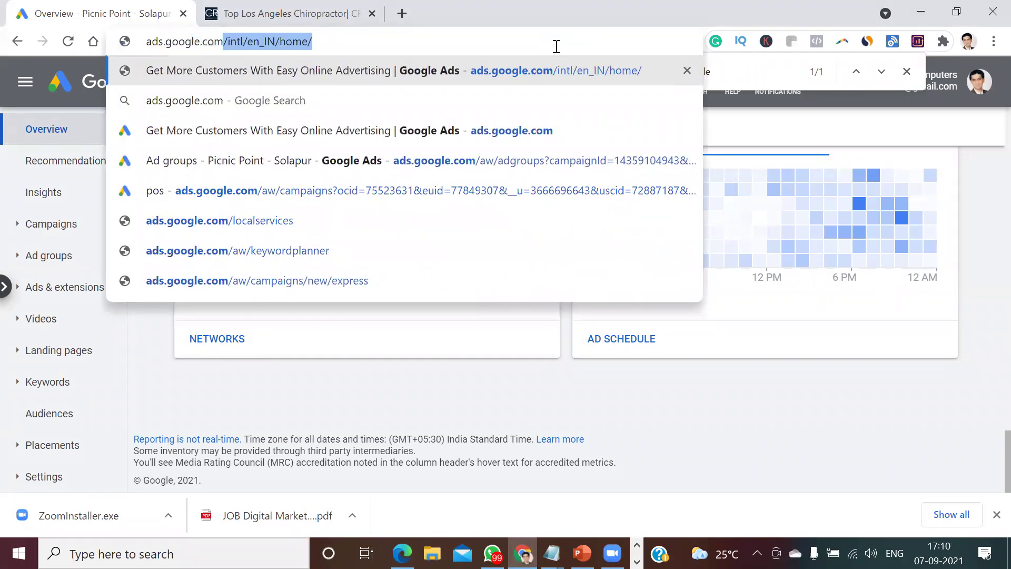
key("Return")
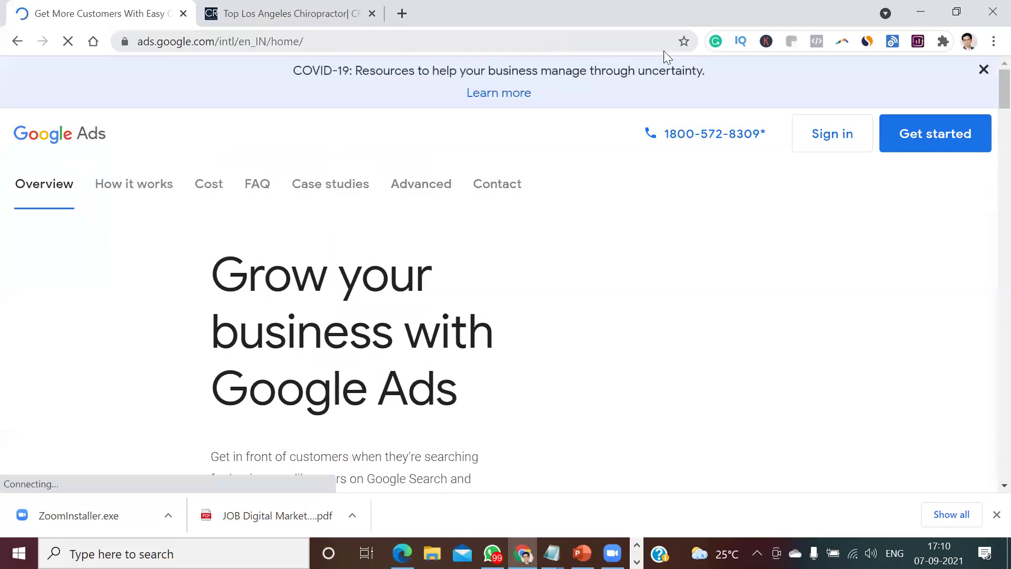
Sign in to Google Ads and open the Picnic Point account under the Unique Computers manager account
left_click(822, 143)
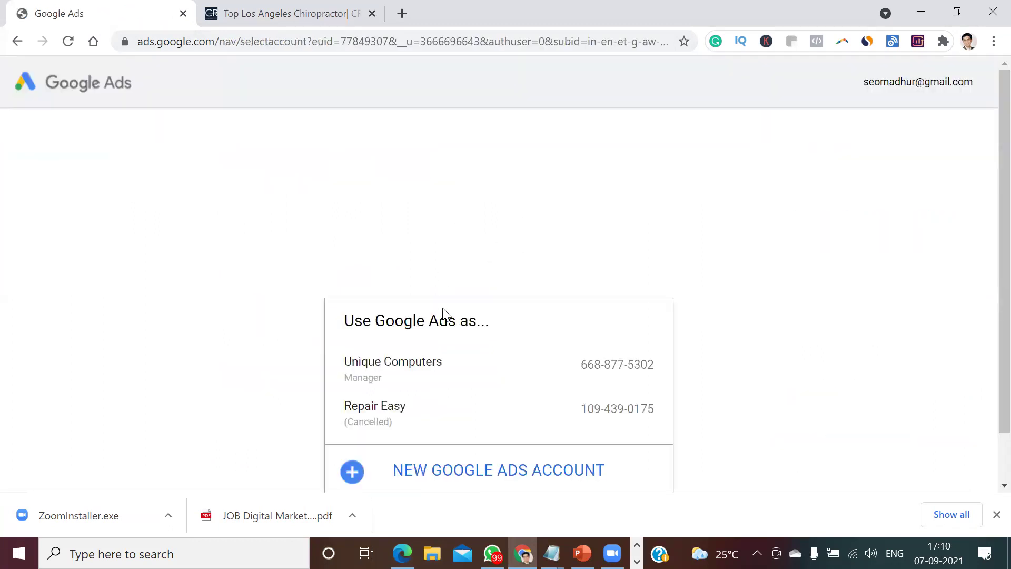
left_click(411, 372)
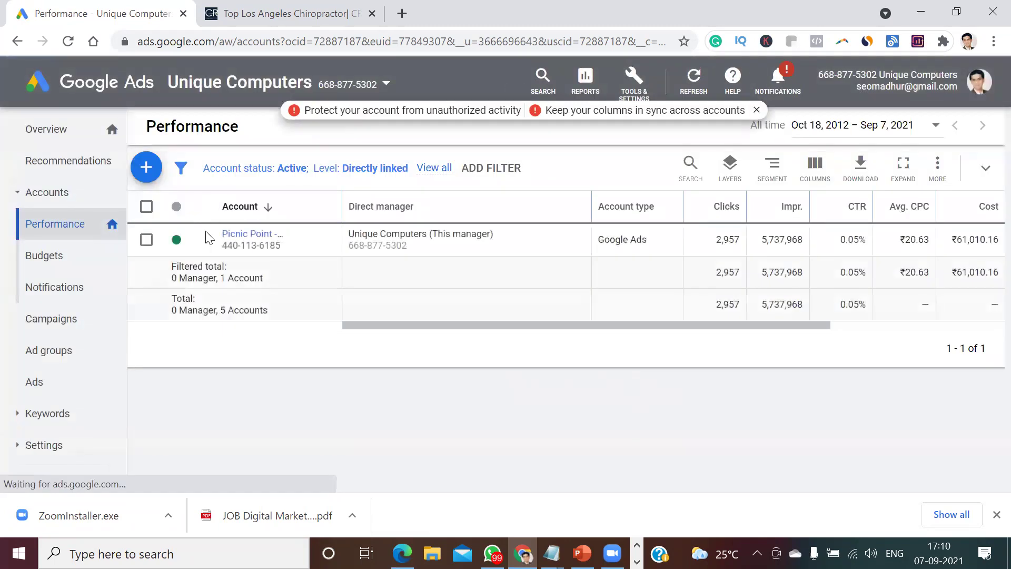
left_click(237, 240)
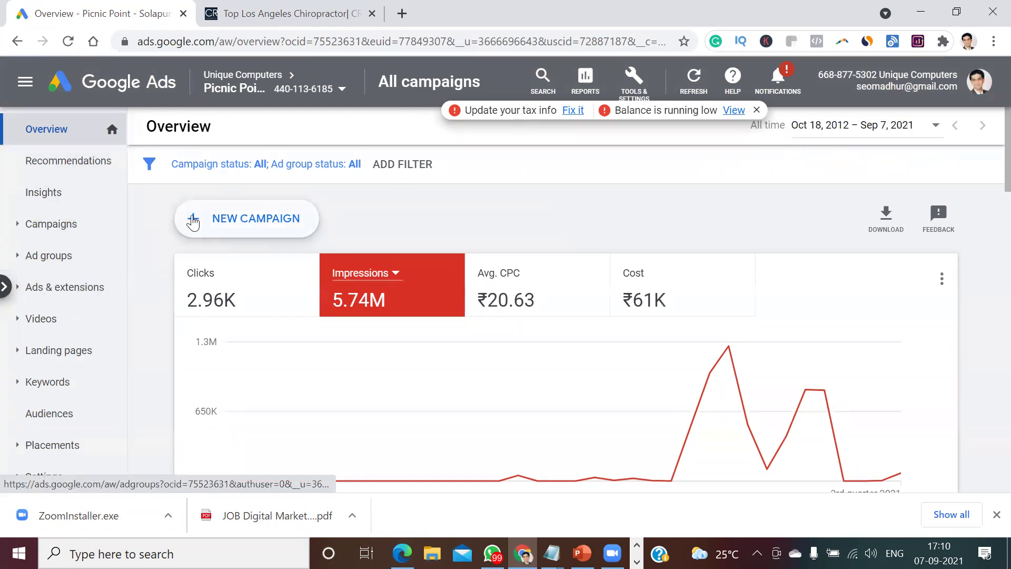
Start a new campaign with the Leads goal, the Search type and lead form submissions as the way to reach the goal
left_click(274, 220)
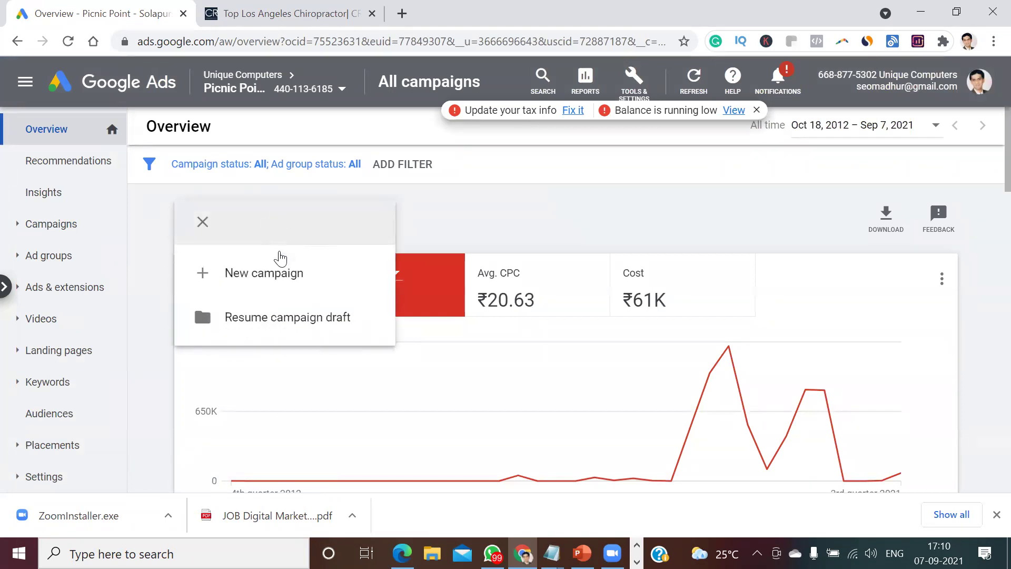
left_click(276, 273)
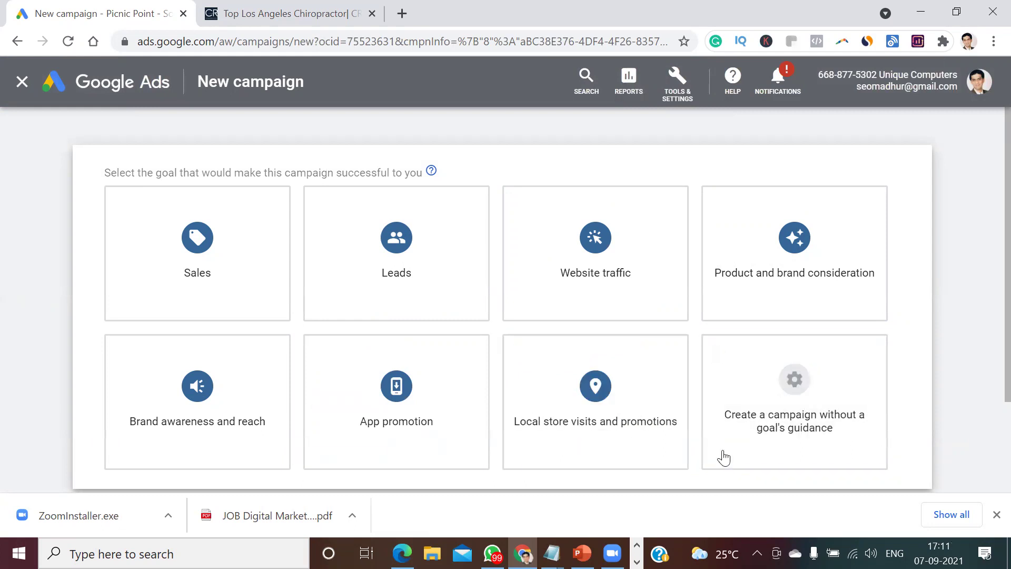
left_click(406, 267)
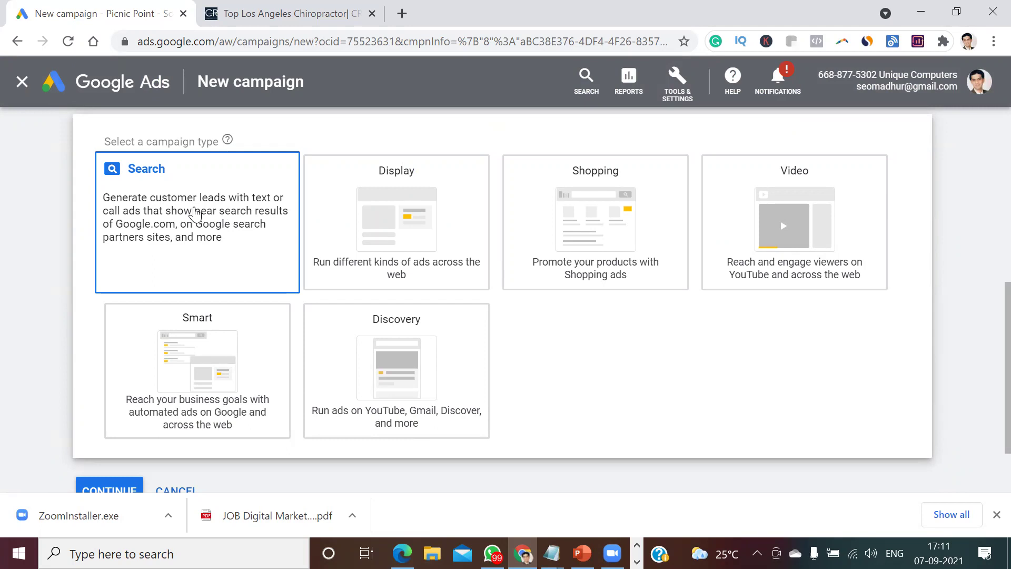
left_click(194, 210)
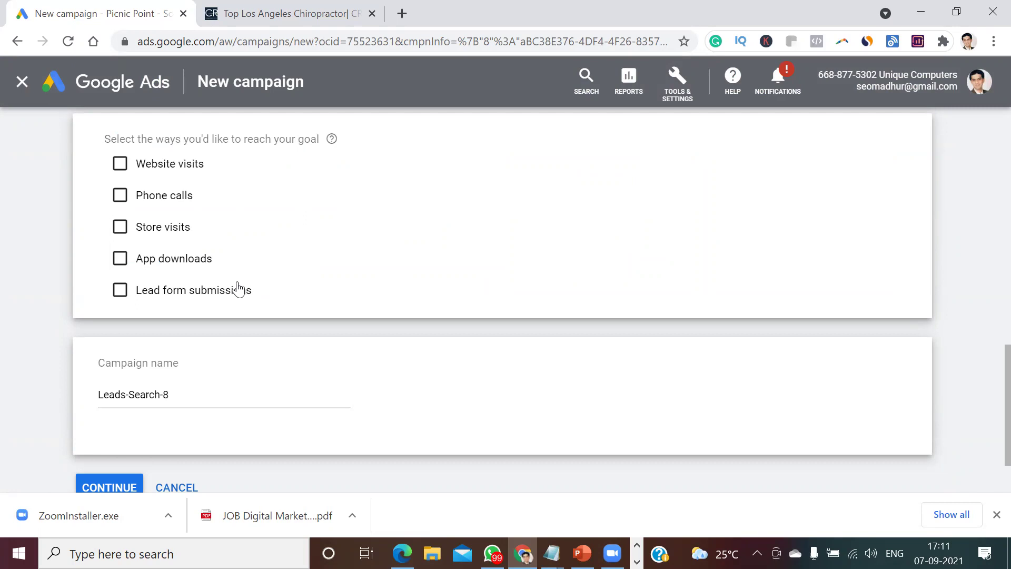
left_click(120, 290)
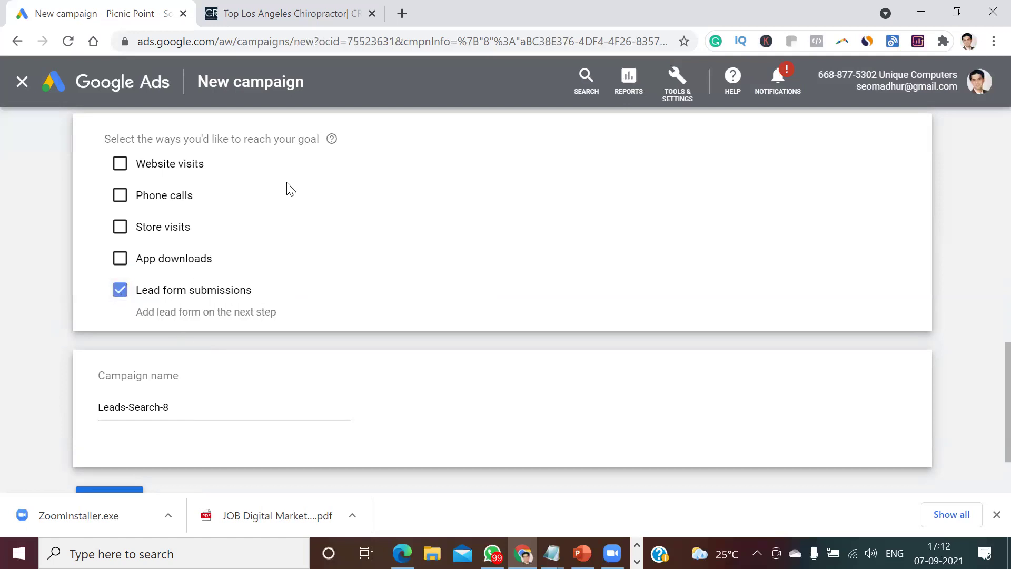
Name the campaign "Top Los Angeles Chiropractor" and continue with it as a new campaign instead of a saved draft
triple_click(255, 404)
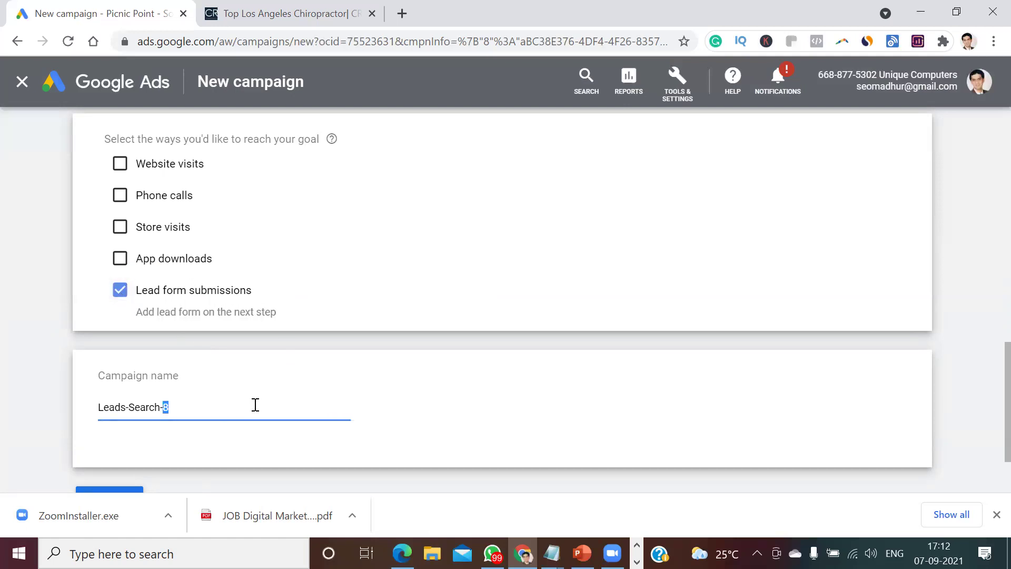
key("BackSpace")
type("Top Los Angeles Chiropractor")
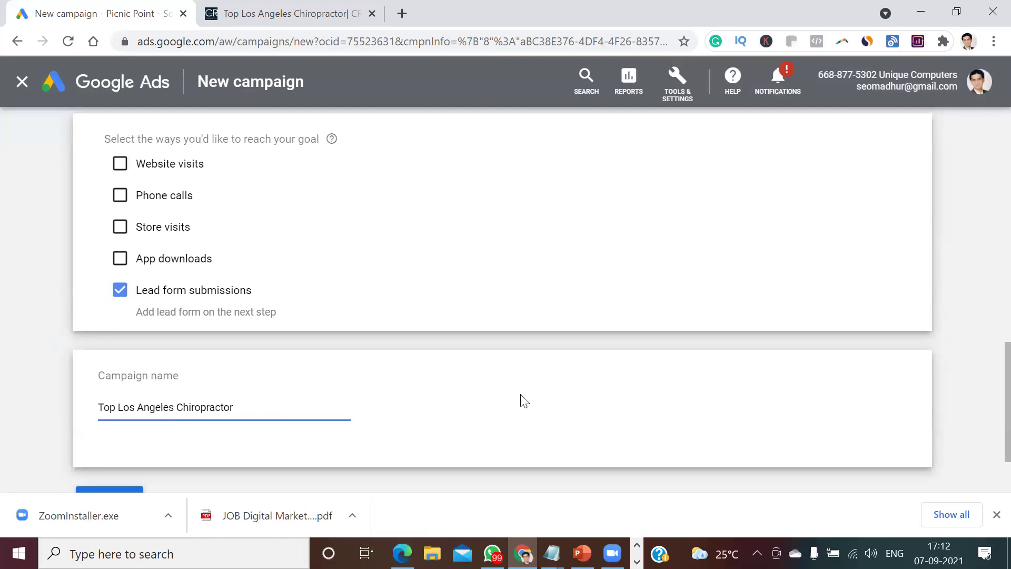
scroll(985, 400, "down", 2)
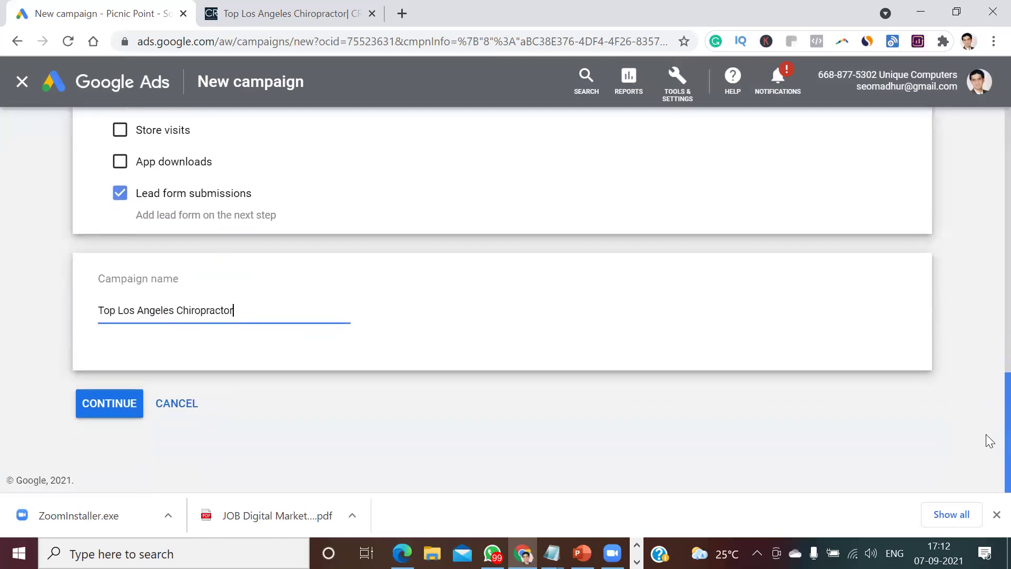
left_click(97, 410)
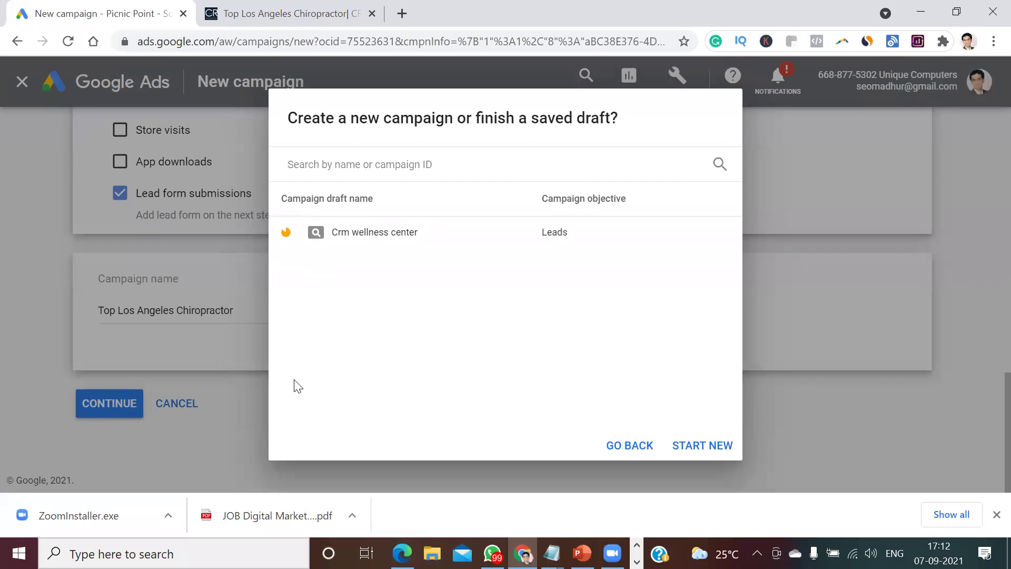
left_click(687, 452)
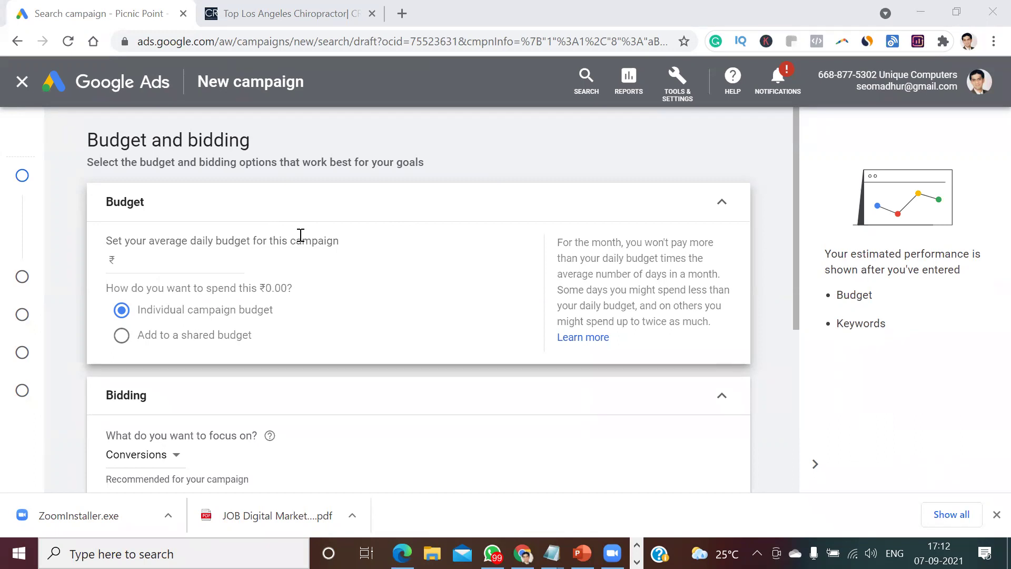
Search Google for "google keyword planner" in a new browser tab and open the Google Ads keyword research tools result
left_click(402, 14)
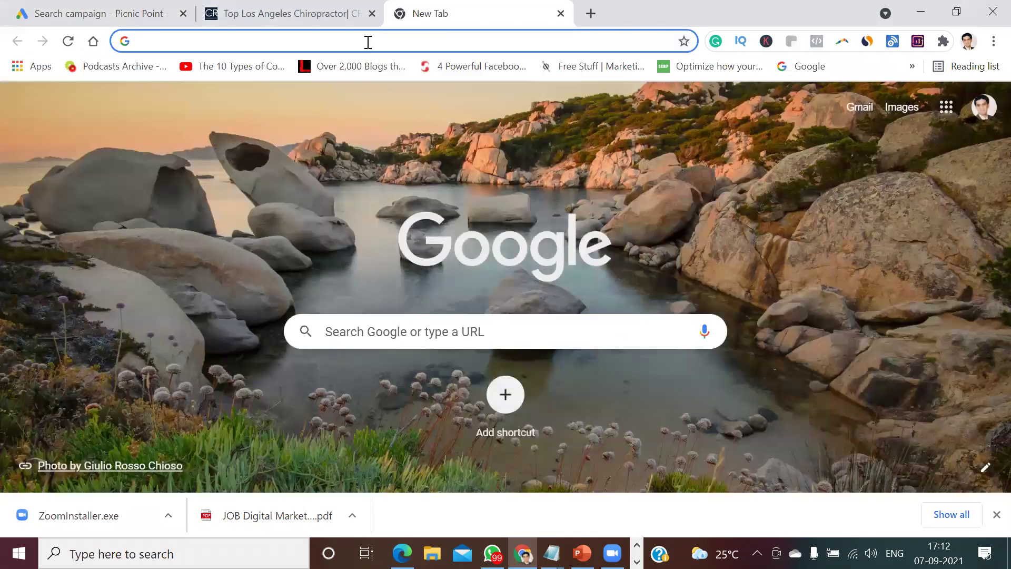
left_click(367, 42)
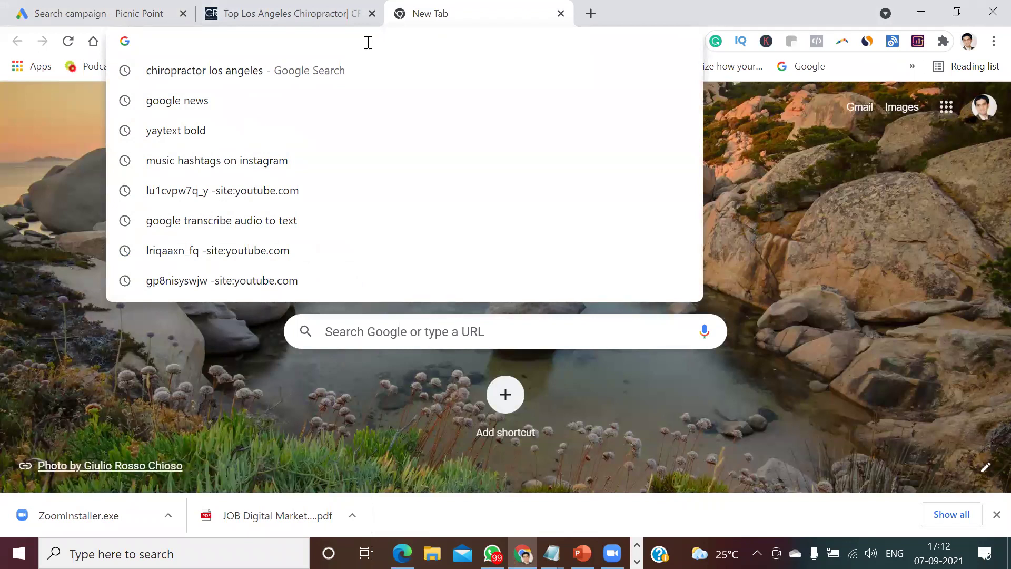
type("google ke")
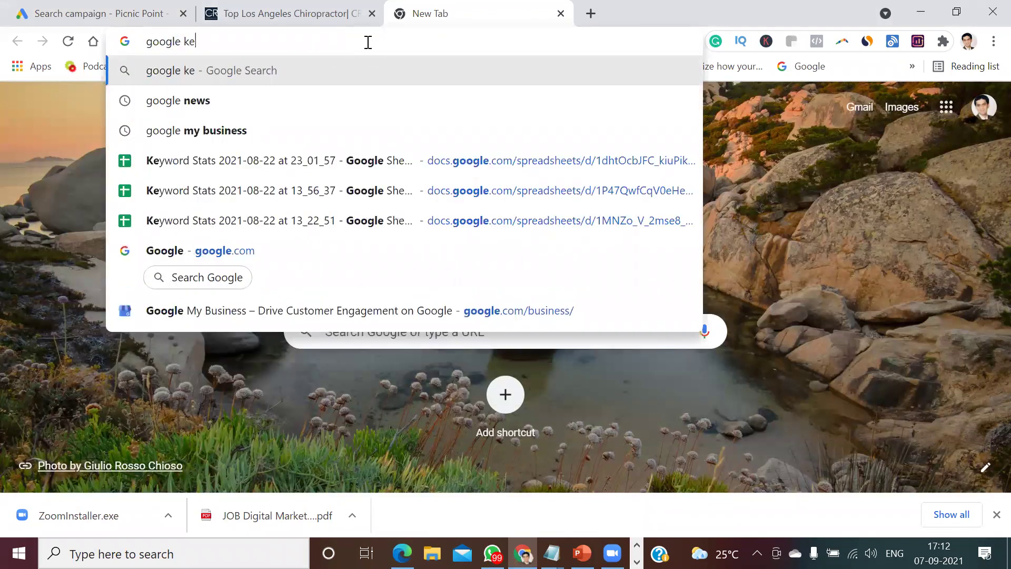
type("yword pla")
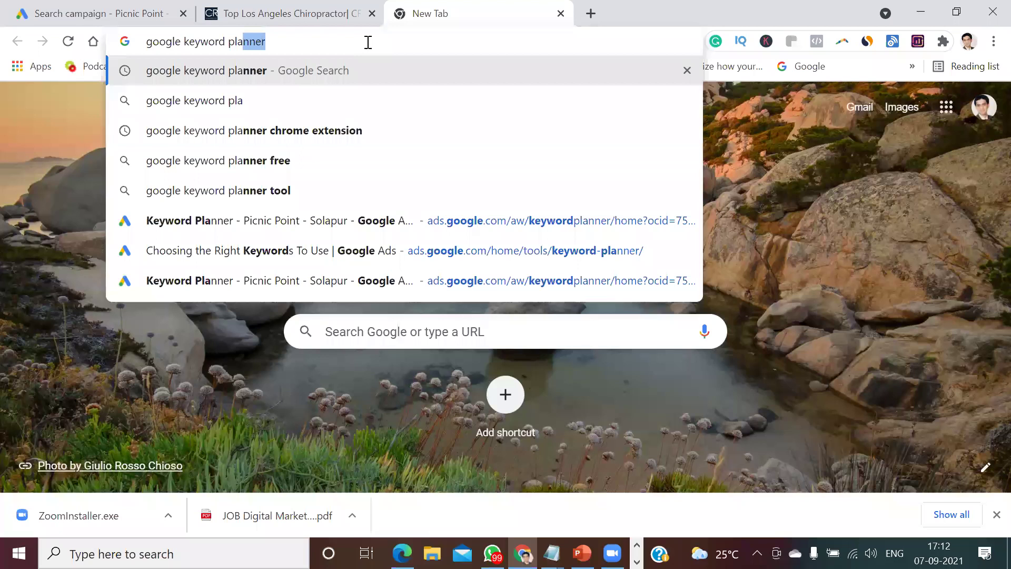
key("Return")
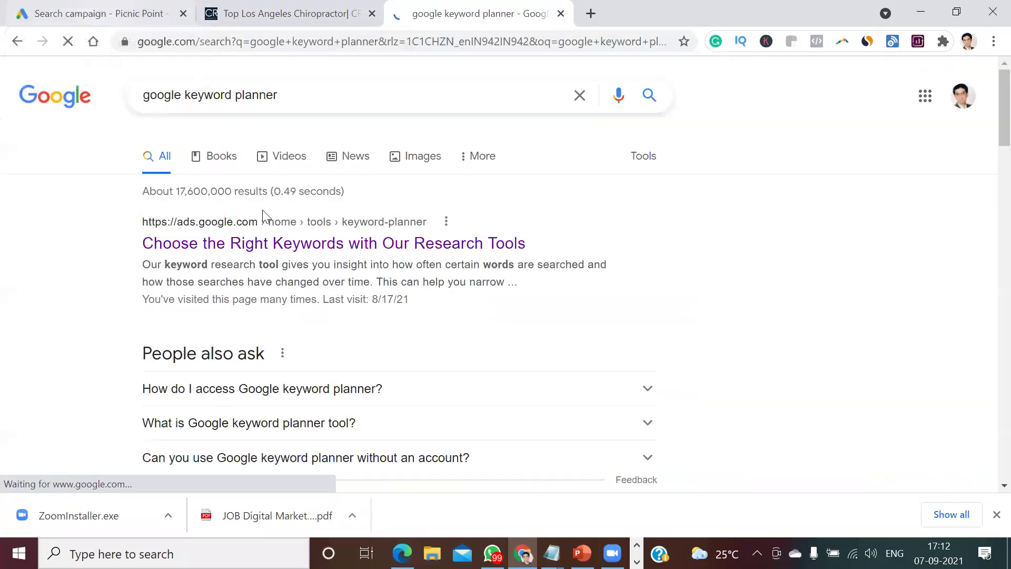
left_click(265, 253)
Return to the campaign draft and set its average daily budget to ₹2000
key("ctrl+1")
left_click(188, 260)
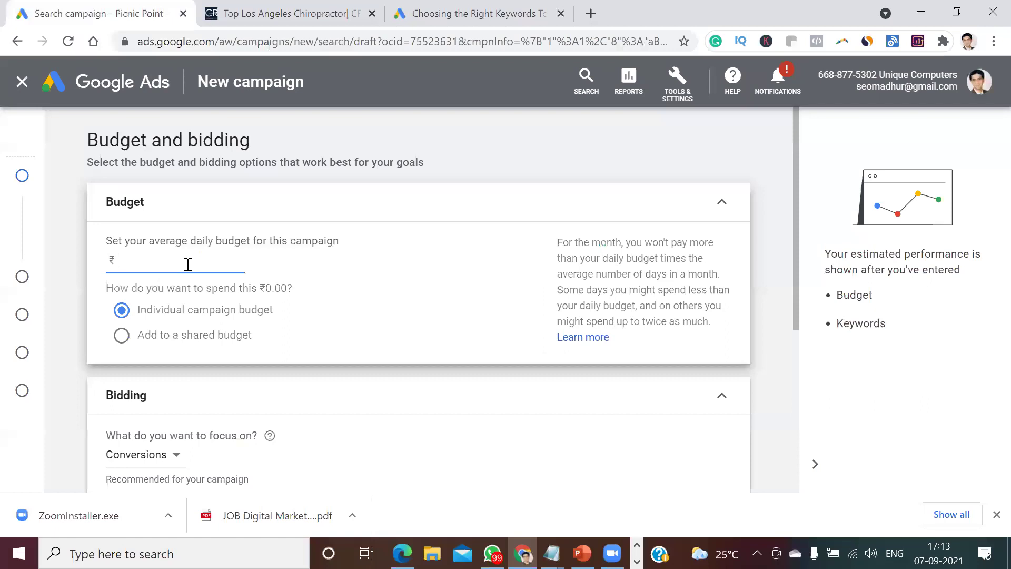
type("2000")
Try Clicks as the bidding focus and switch it back to Conversions
left_click_drag(795, 302, 794, 388)
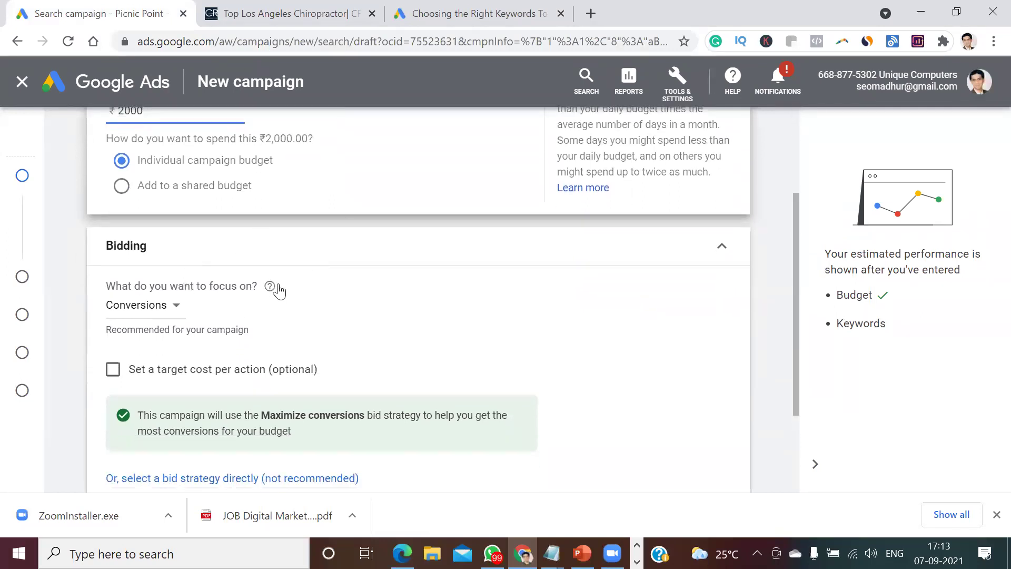
left_click(176, 311)
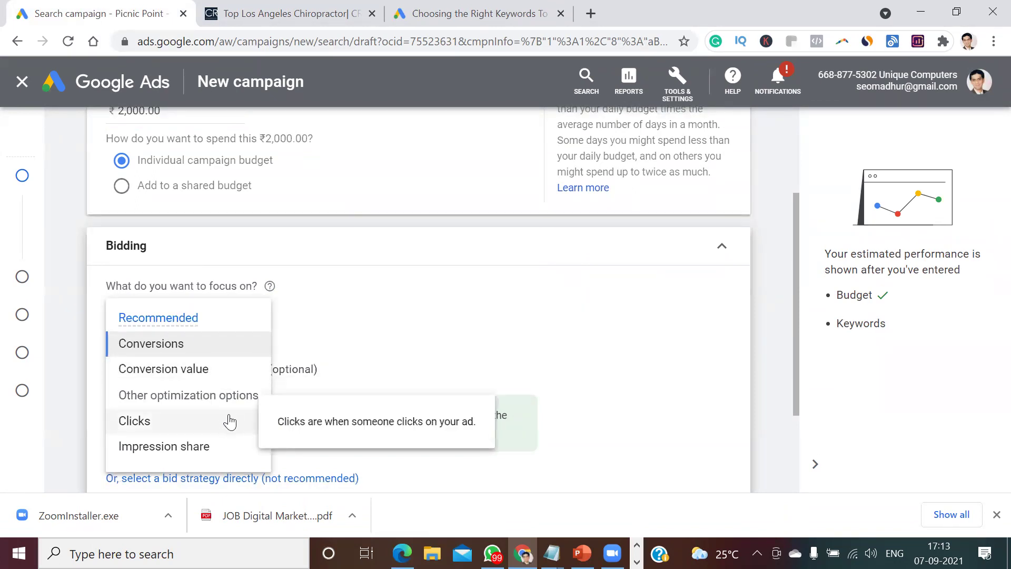
left_click(187, 427)
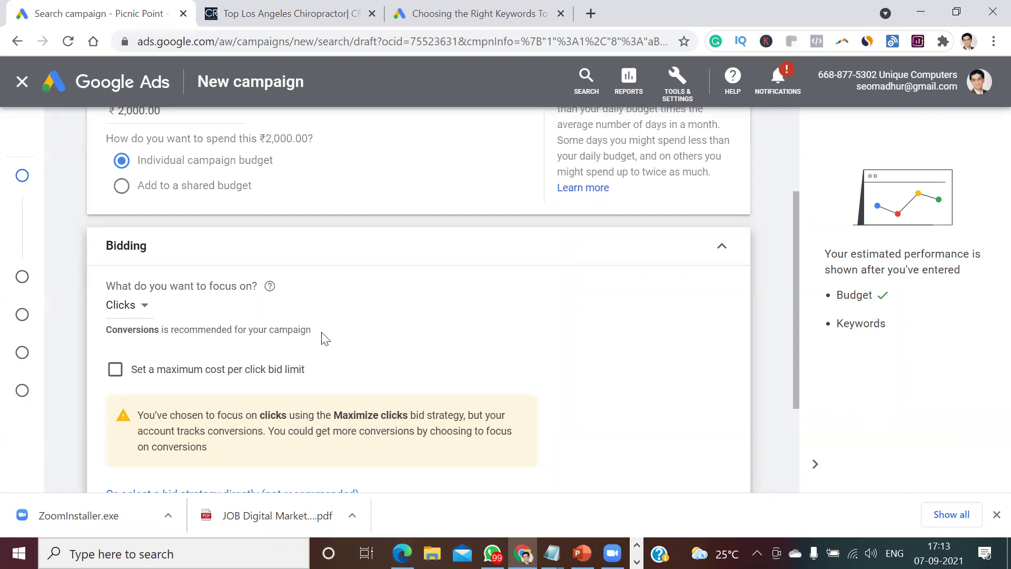
left_click(146, 306)
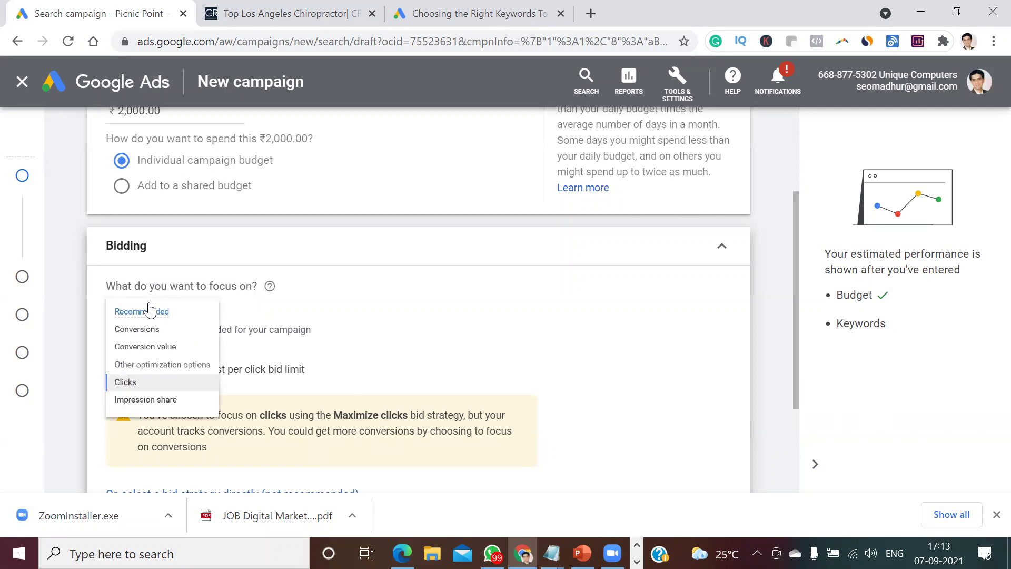
left_click(164, 348)
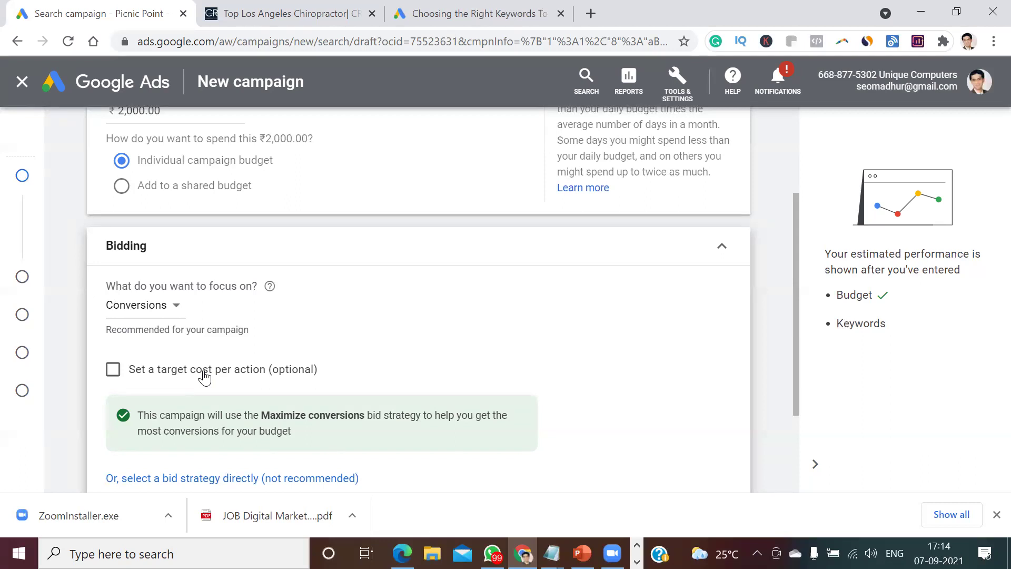
Enable a target cost per action for the bidding and set the target CPA to ₹100
left_click(114, 371)
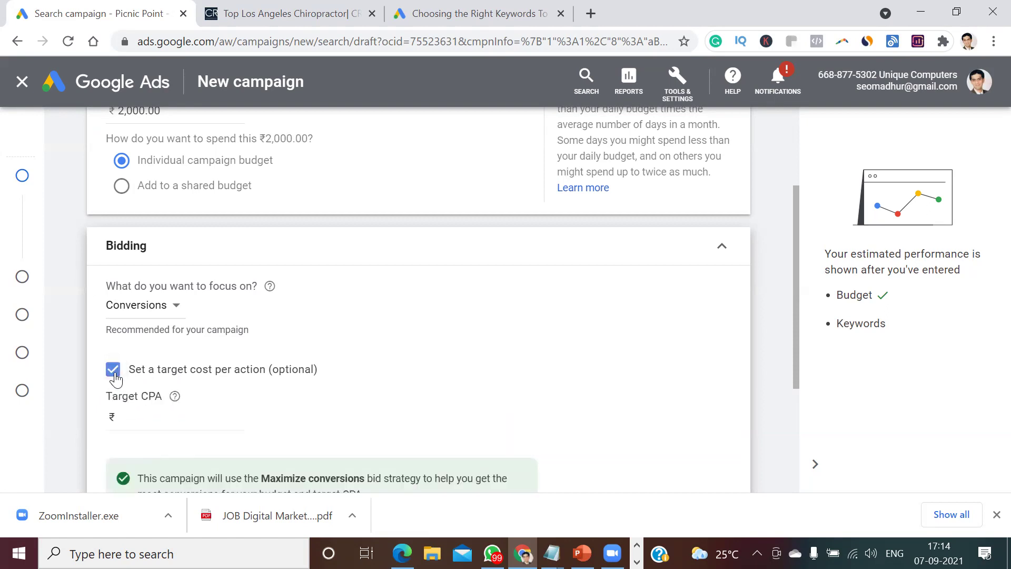
left_click(161, 418)
type("100")
left_click(349, 427)
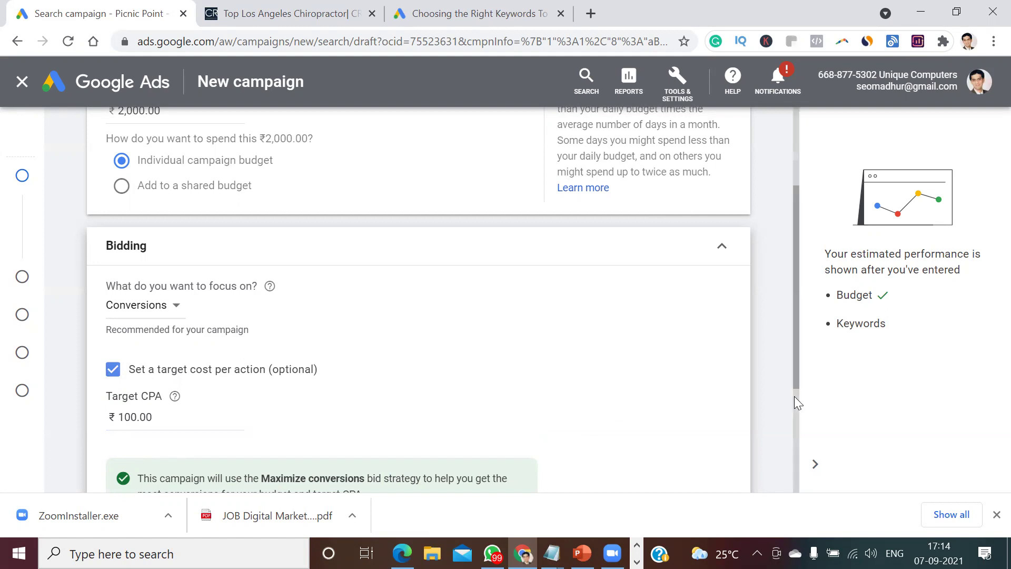
Expand the additional budget and bidding settings to review the ad rotation and conversions options
left_click_drag(794, 377, 801, 463)
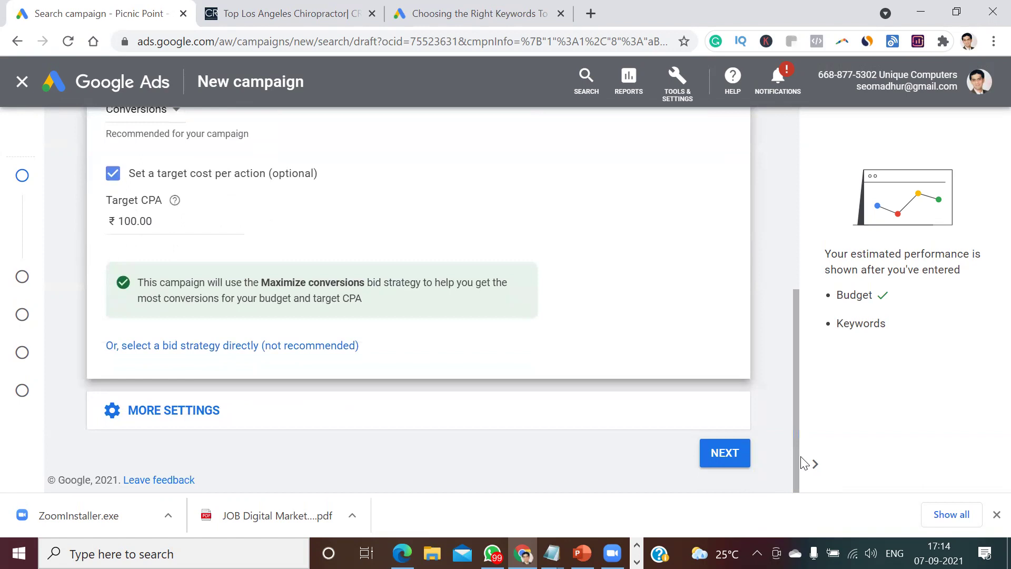
left_click(238, 420)
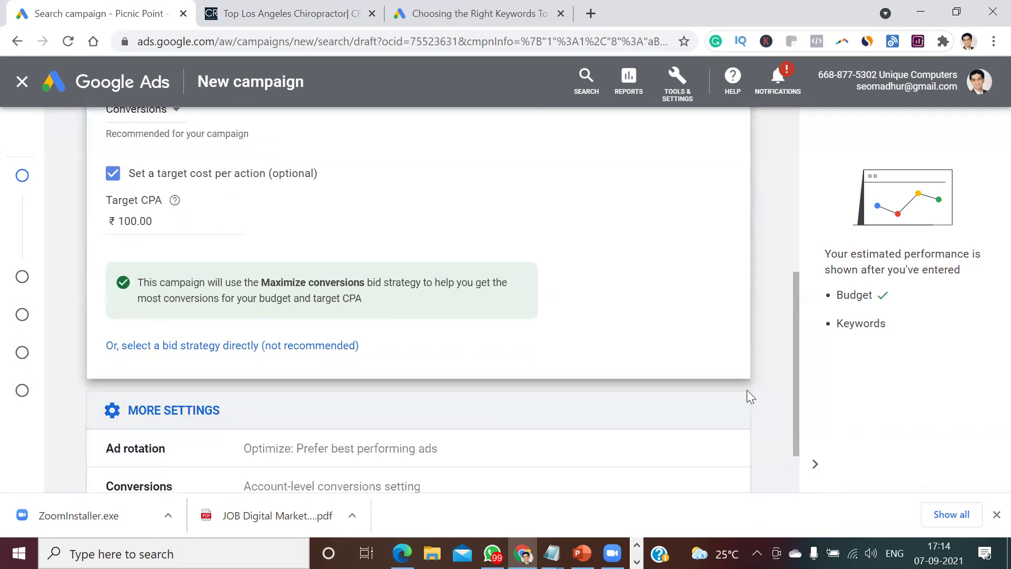
left_click_drag(792, 381, 793, 422)
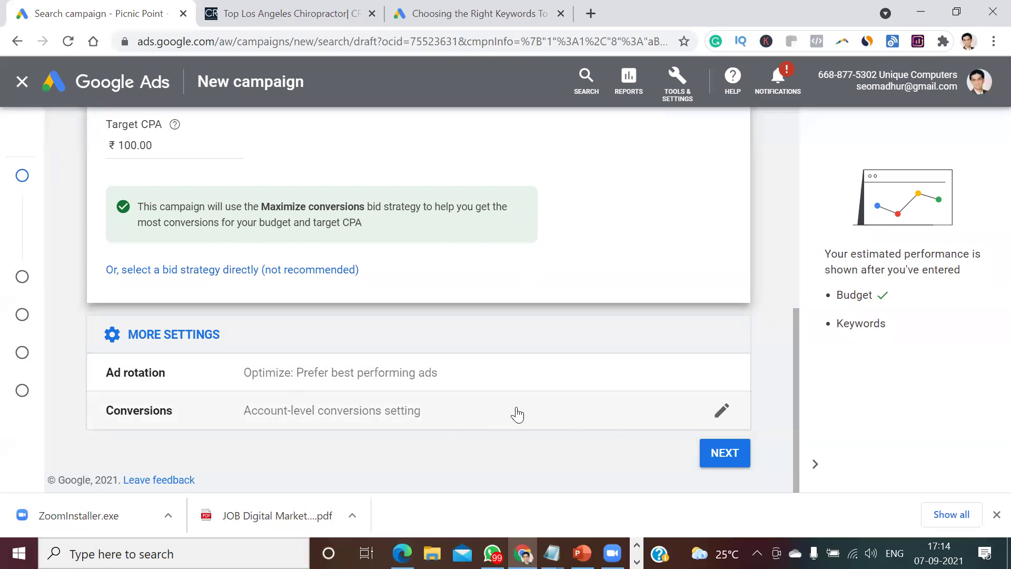
Continue to the campaign settings and exclude the Google Display Network from the campaign's networks
left_click(730, 463)
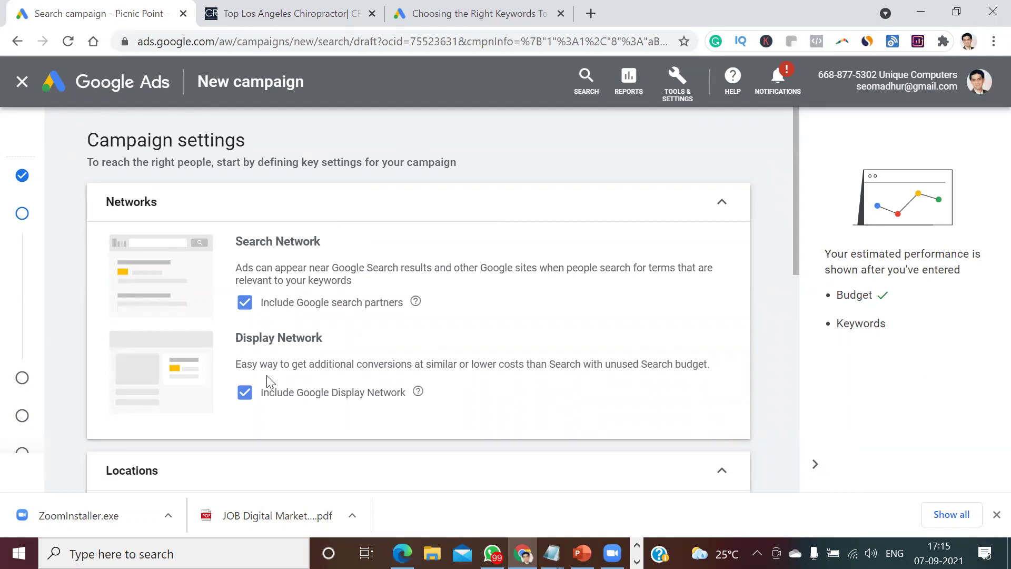
left_click(245, 393)
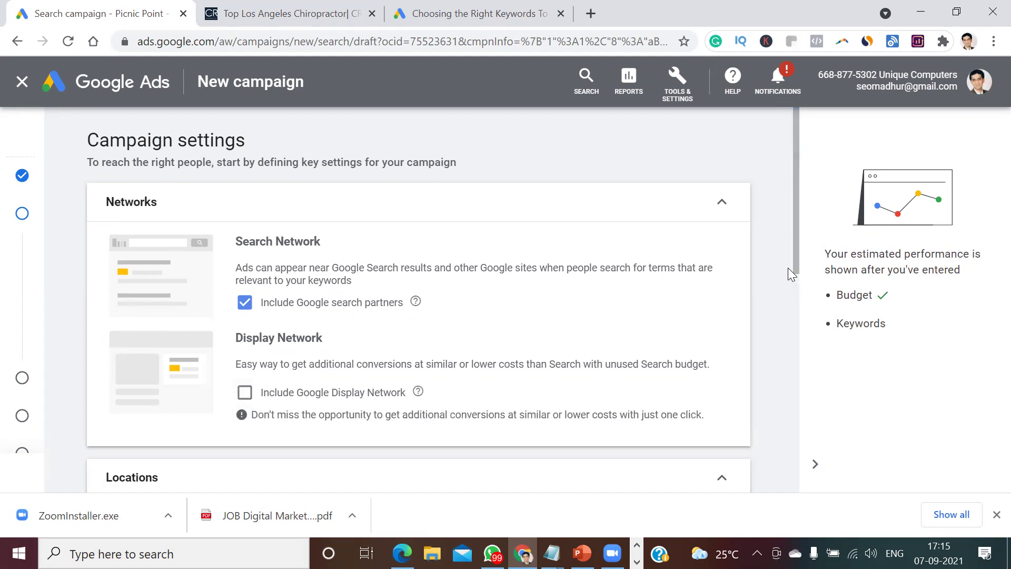
left_click_drag(794, 262, 795, 364)
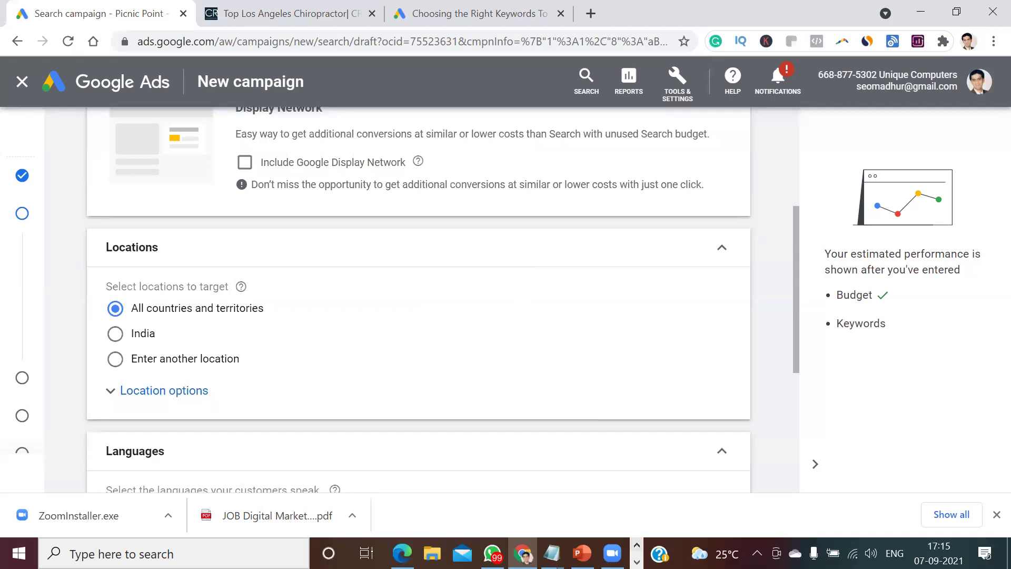
left_click(637, 562)
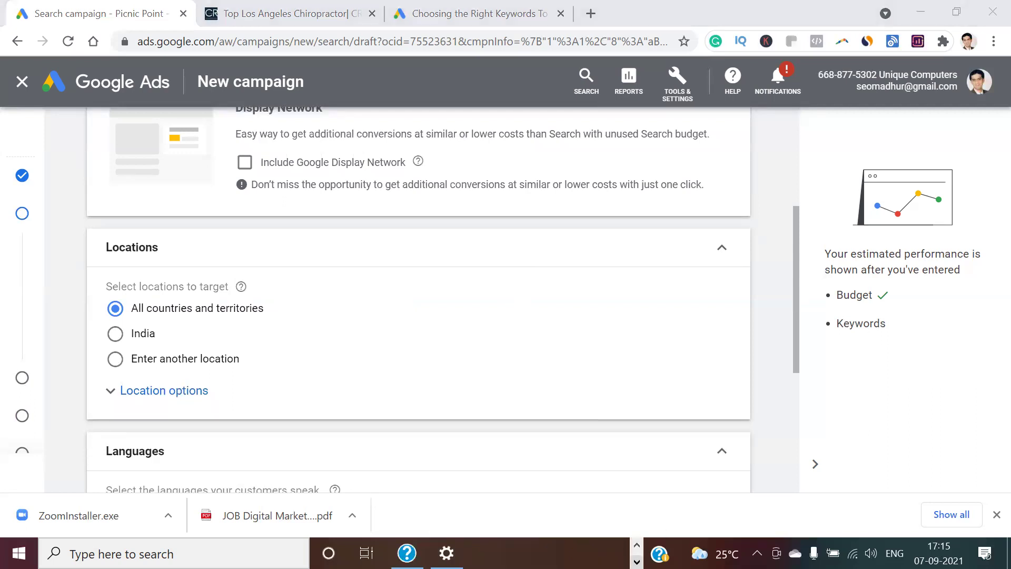
left_click(636, 545)
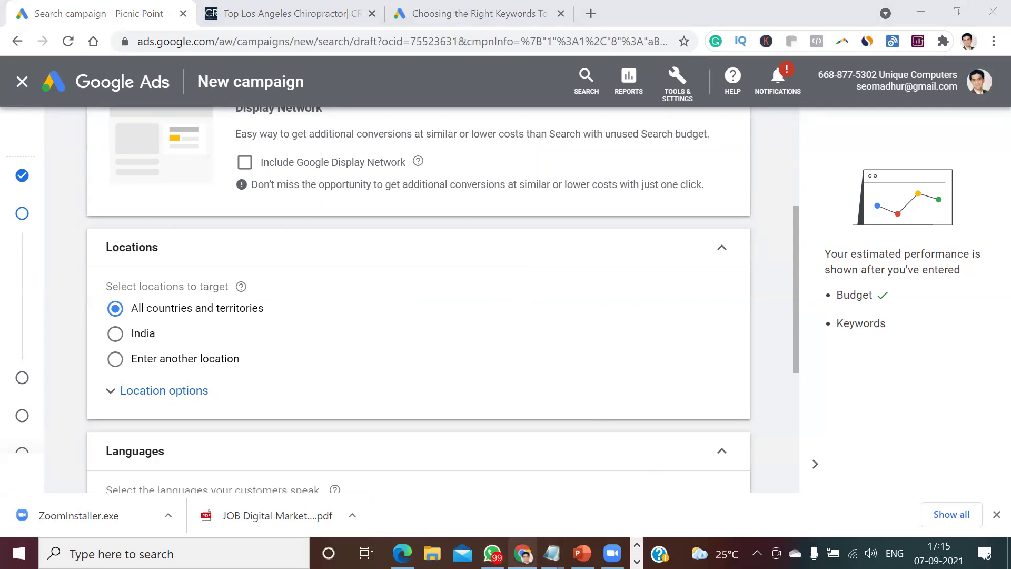
left_click(523, 554)
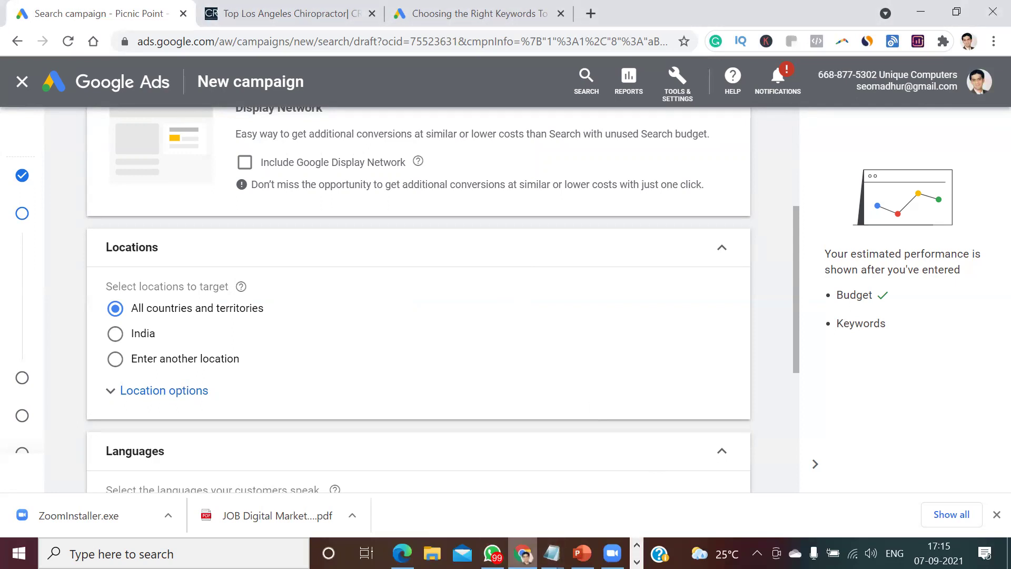
left_click(582, 554)
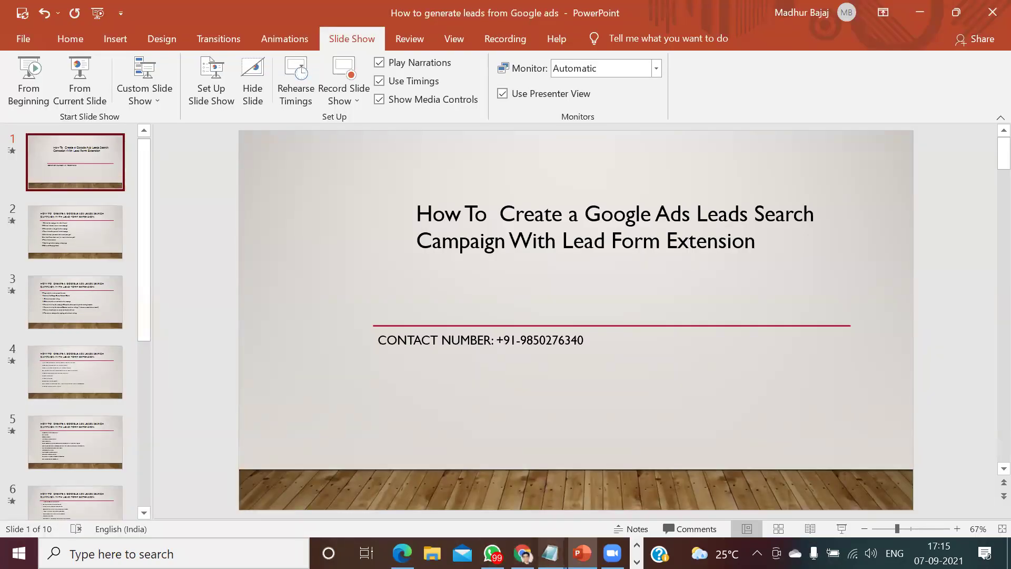
left_click(523, 554)
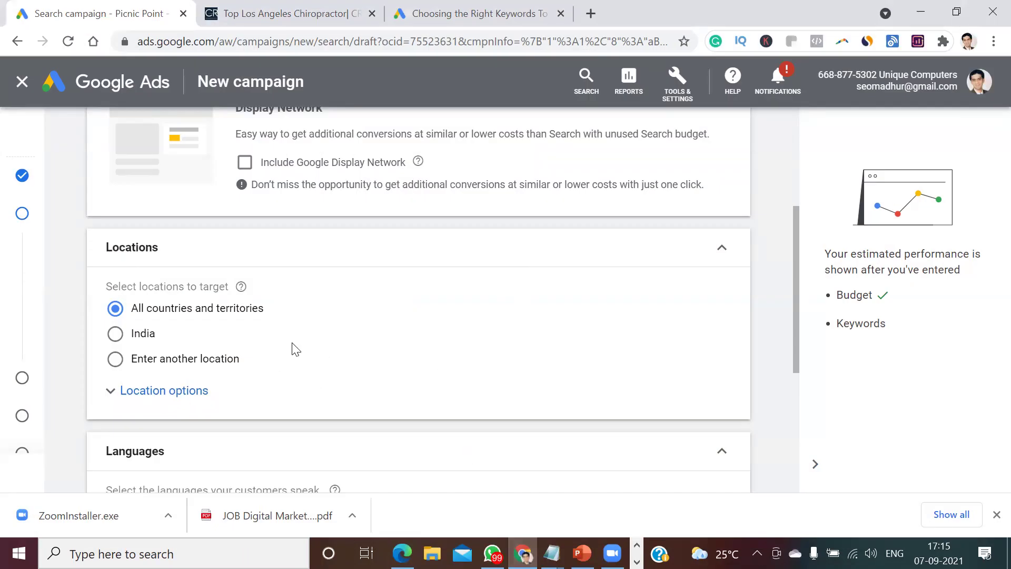
Switch the location targeting to another location and target the country United States
left_click(116, 359)
left_click(187, 396)
type("U")
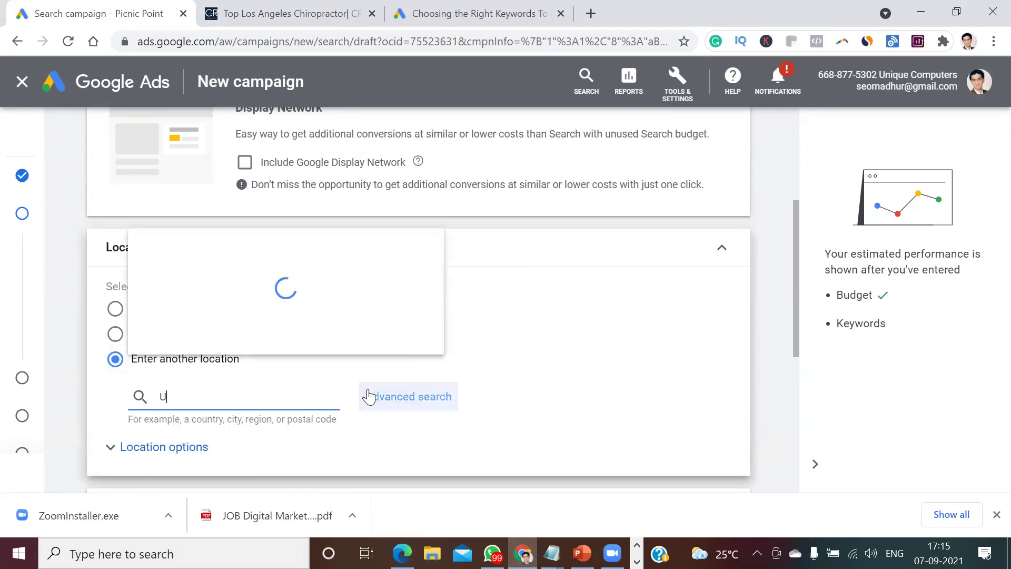
type("nited states")
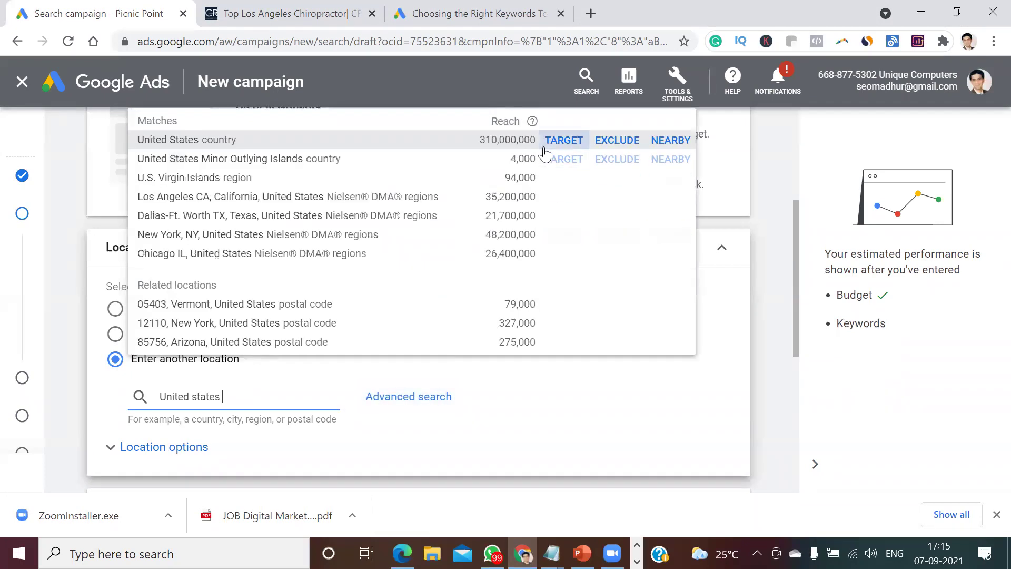
left_click(565, 141)
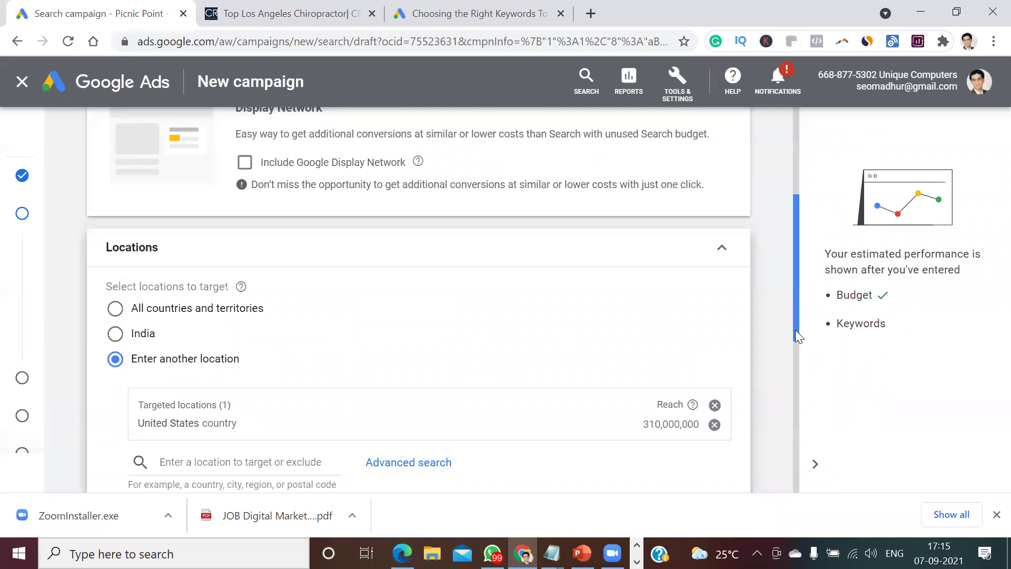
Add the state of California, United States to the targeted locations
left_click_drag(793, 330, 797, 367)
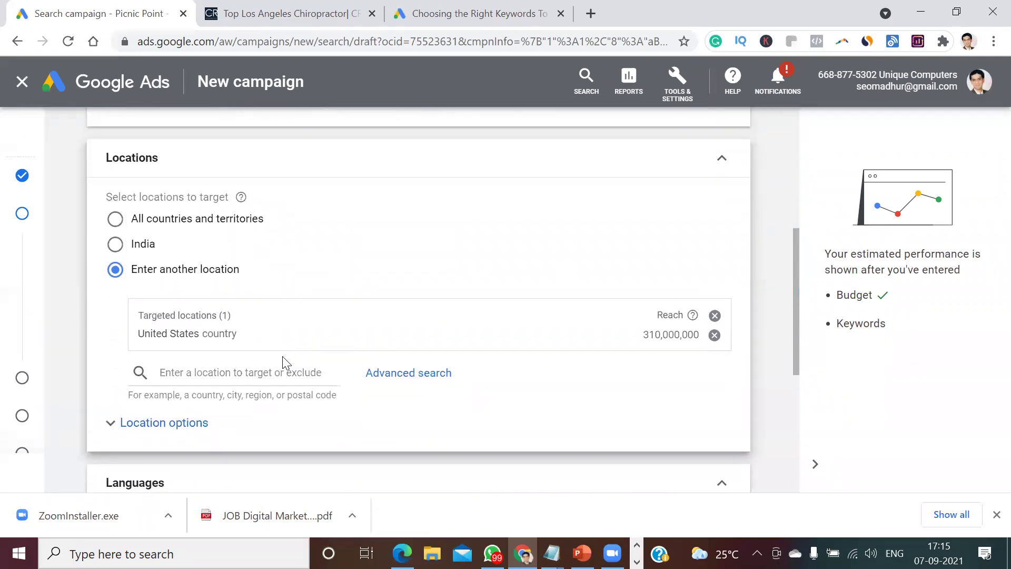
left_click(268, 367)
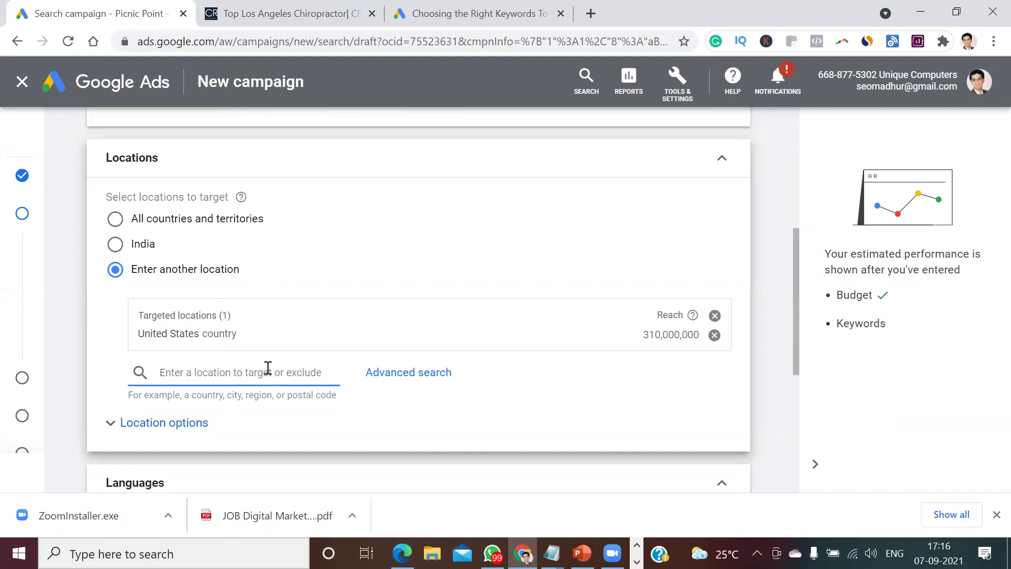
type("Cali")
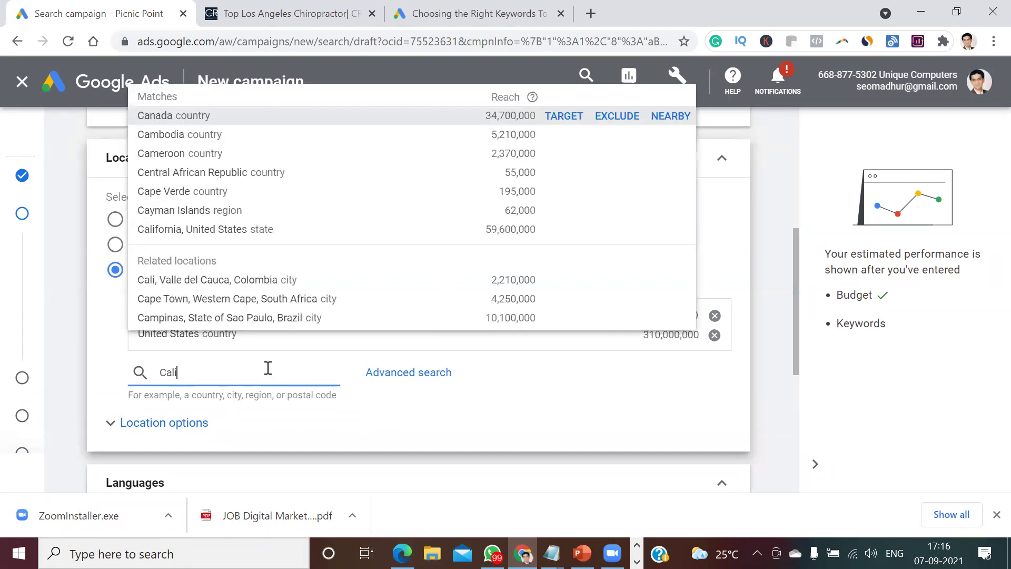
type("fornia")
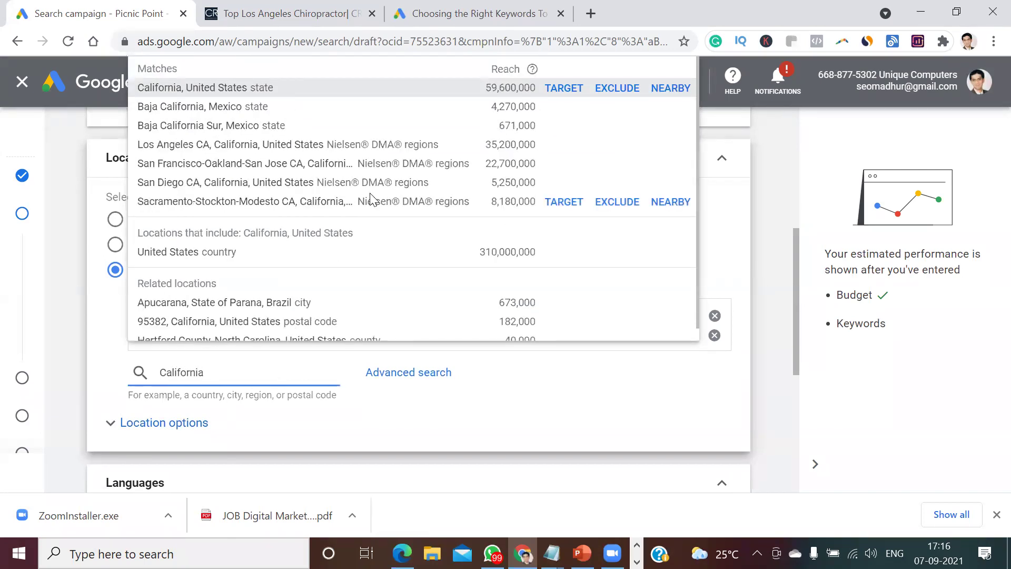
left_click(566, 86)
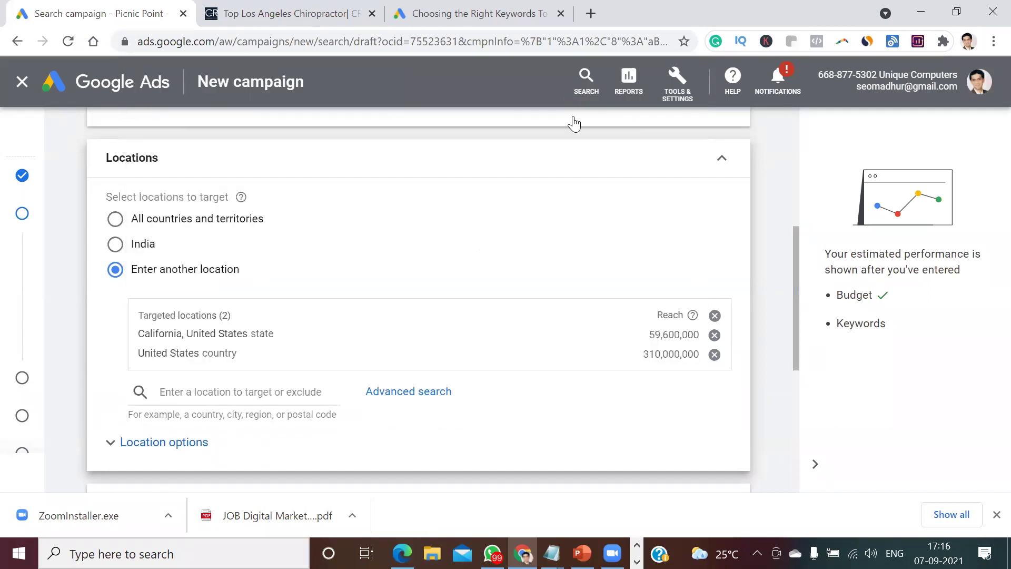
Add the city of Los Angeles, California, United States to the targeted locations
left_click(248, 390)
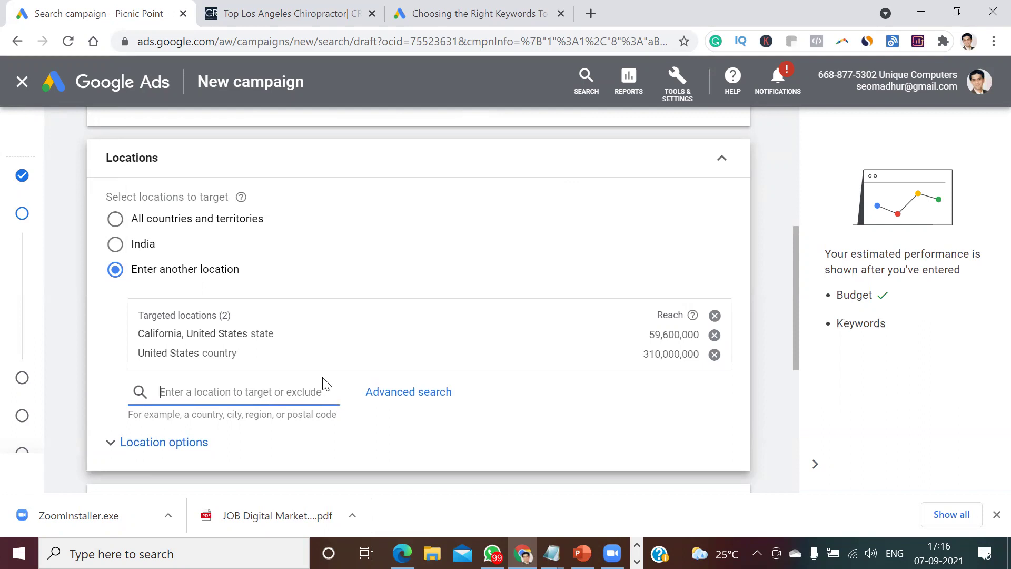
type("L")
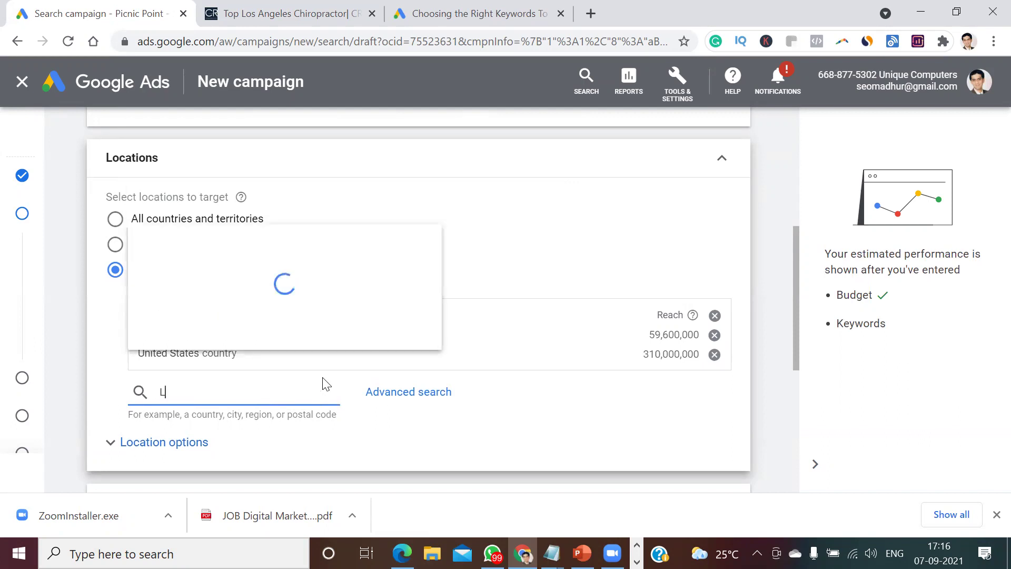
type("os Angeles")
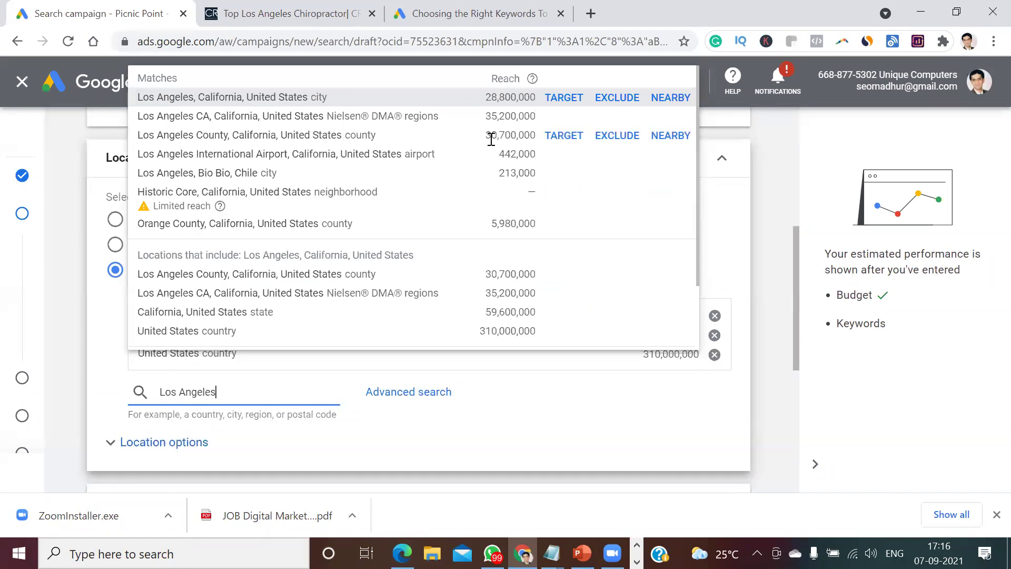
left_click(568, 100)
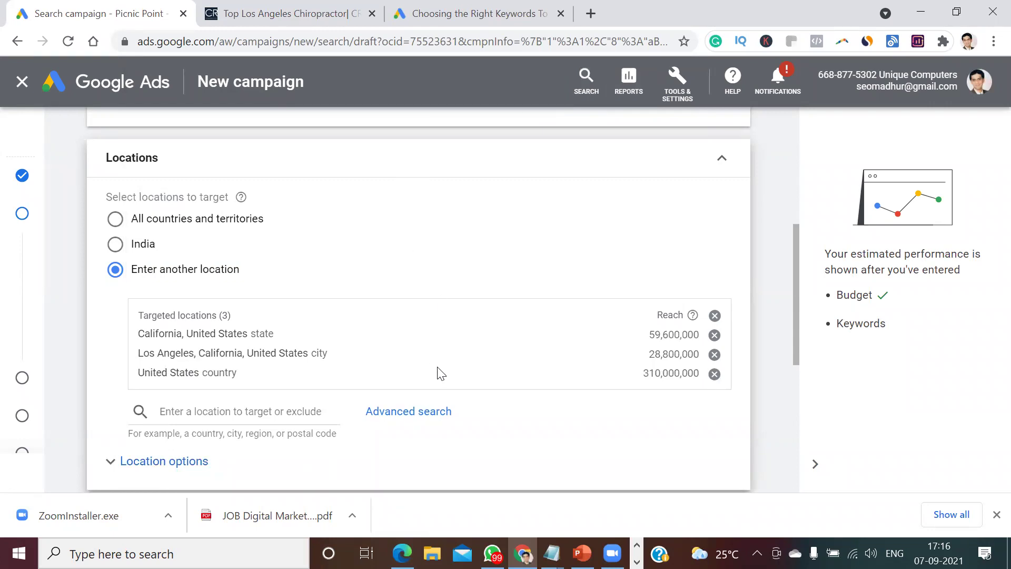
Open the advanced location search and switch it to radius targeting
left_click(430, 420)
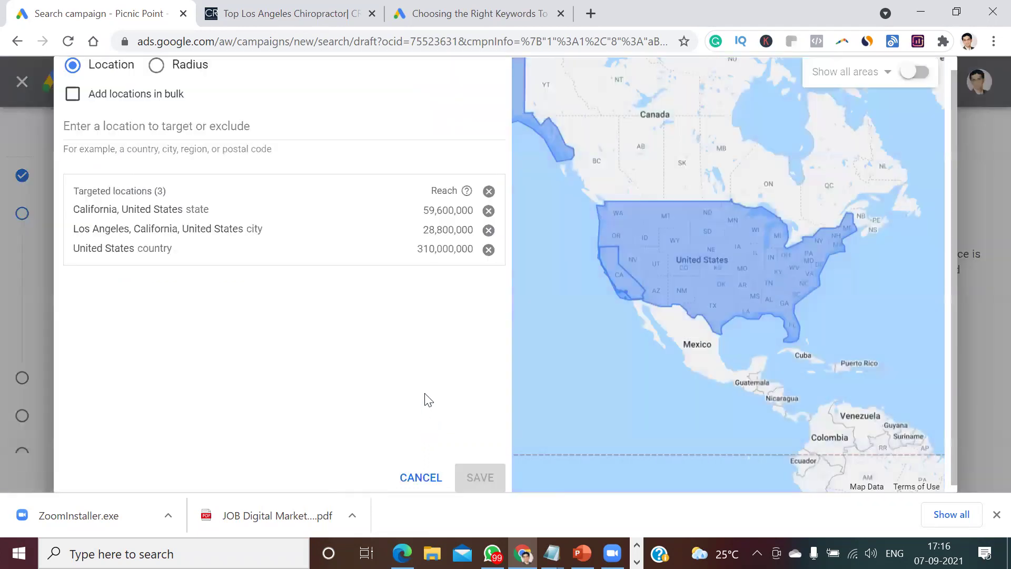
left_click(157, 65)
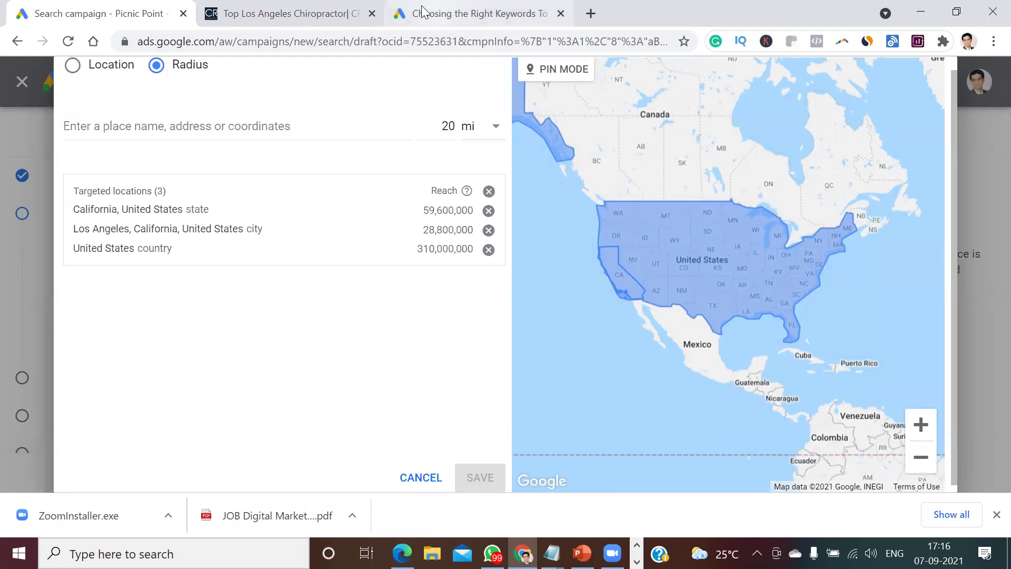
Find the clinic's street address in the contact section of the Top Los Angeles Chiropractor page and copy it
left_click(302, 7)
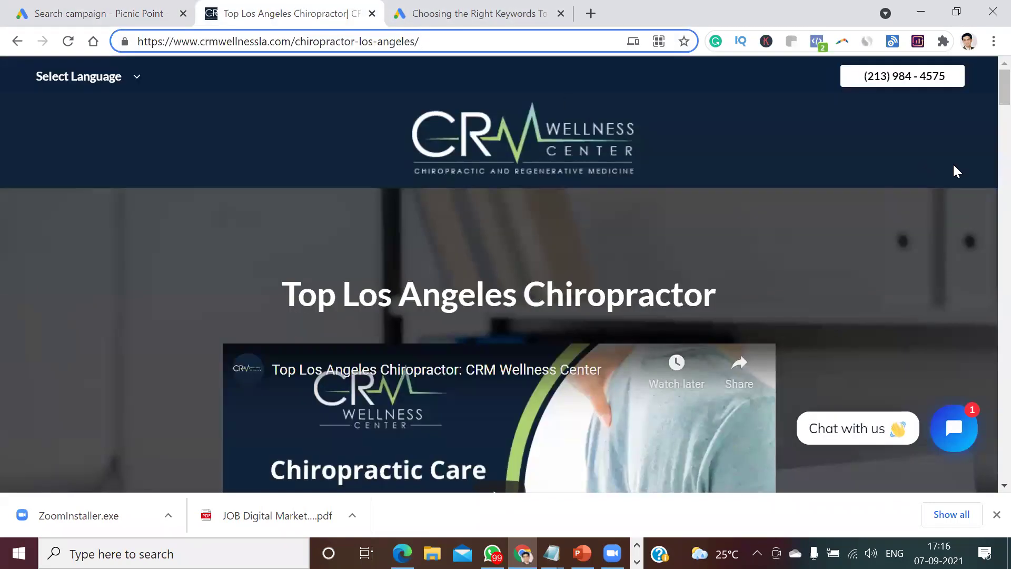
scroll(984, 84, "down", 20)
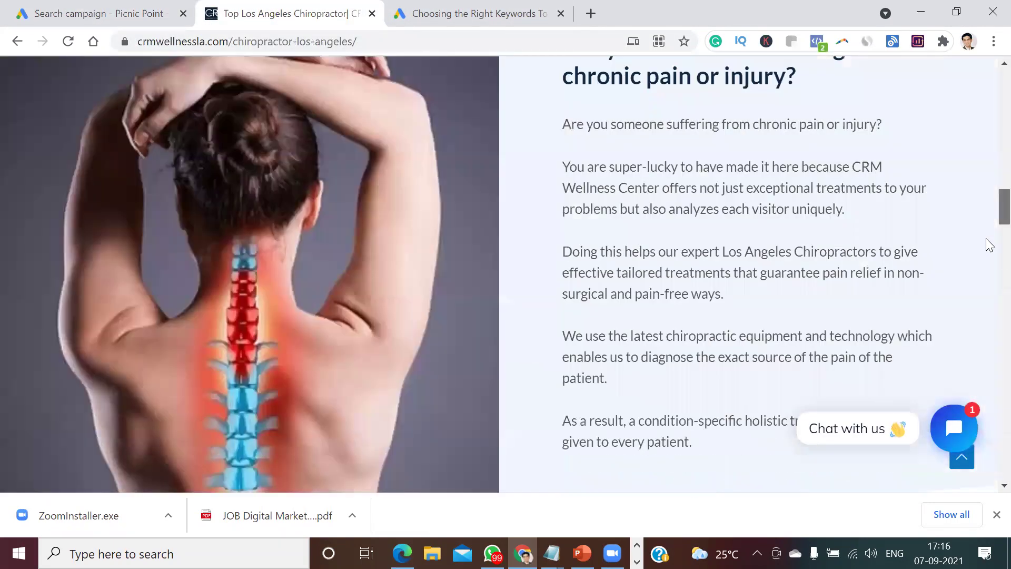
scroll(988, 312, "down", 20)
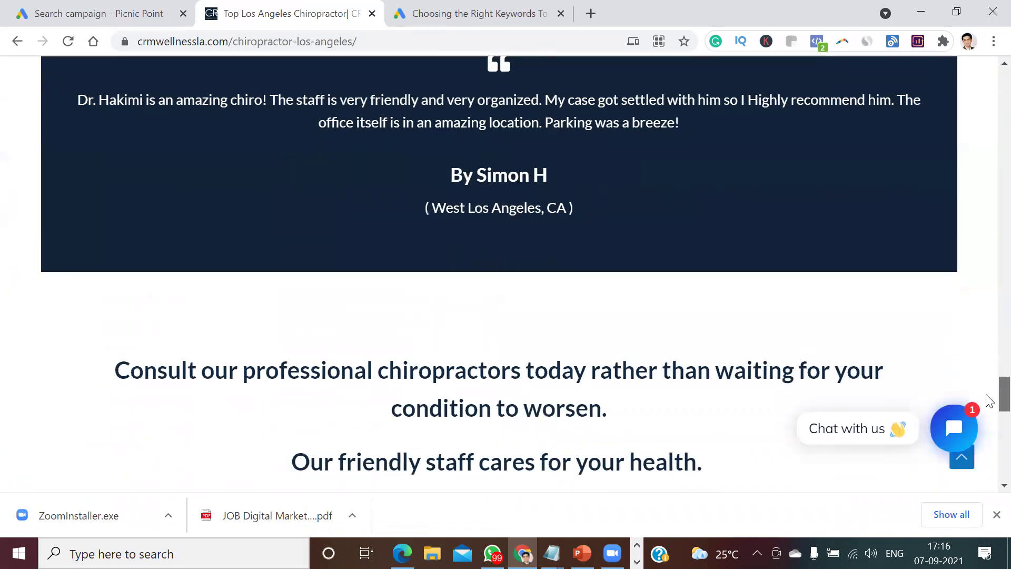
scroll(989, 439, "down", 10)
scroll(436, 339, "up", 2)
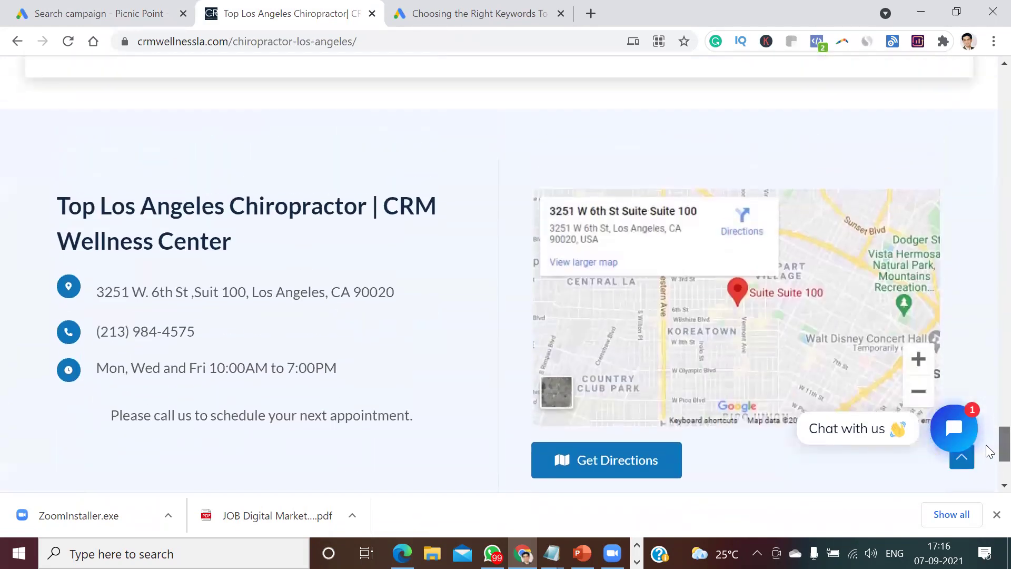
left_click(124, 5)
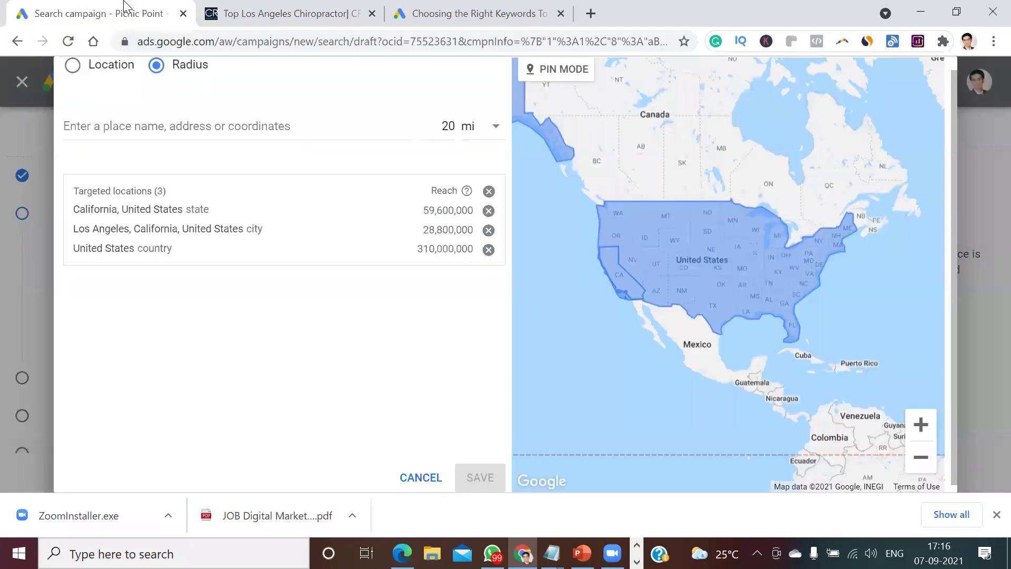
left_click(243, 15)
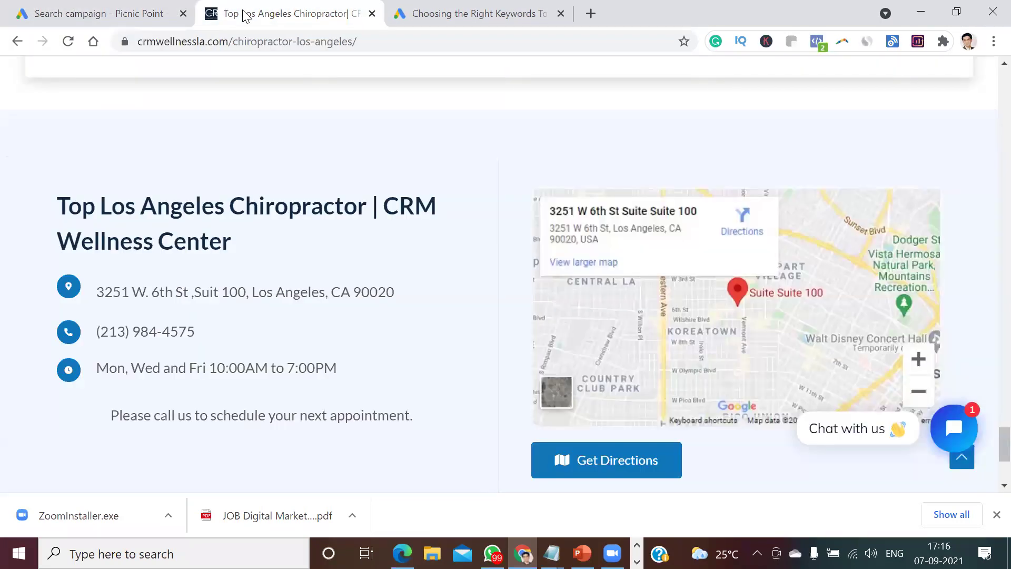
left_click_drag(402, 293, 99, 298)
key("ctrl+c")
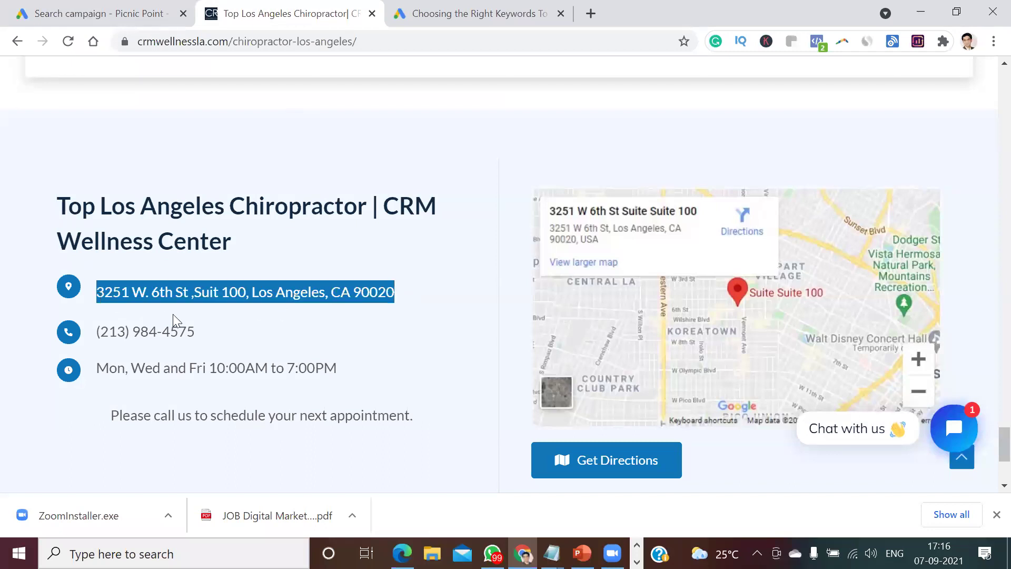
Back in the campaign's radius targeting, target 20 mi around the copied clinic address and save the locations
left_click(50, 7)
left_click(147, 126)
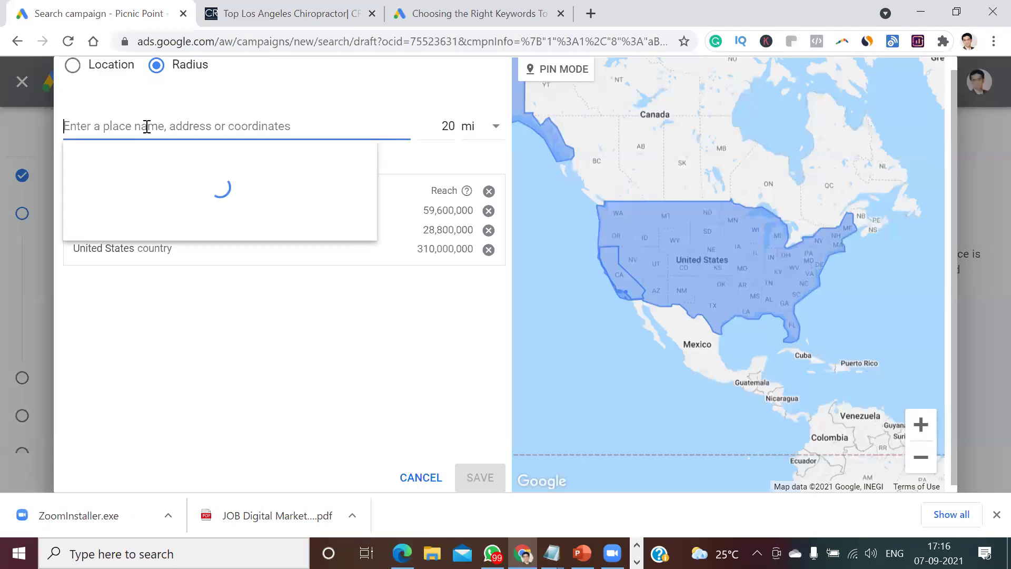
key("ctrl+v")
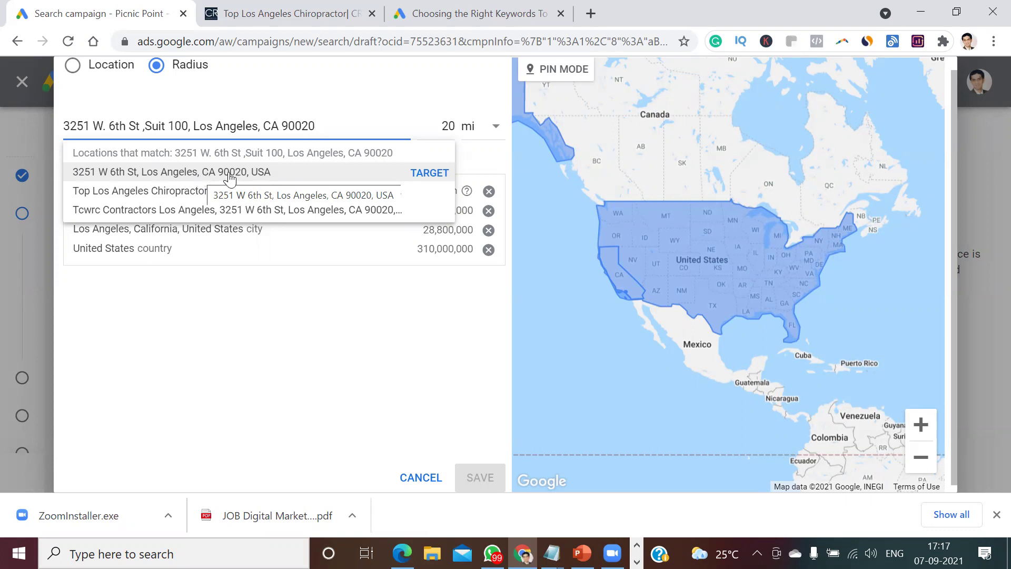
left_click(420, 178)
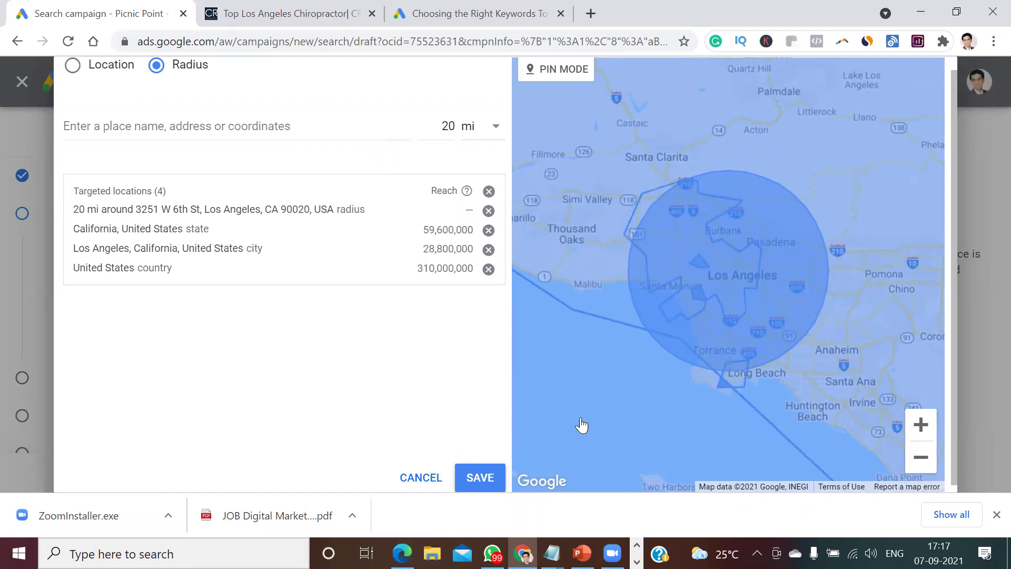
left_click_drag(953, 393, 951, 416)
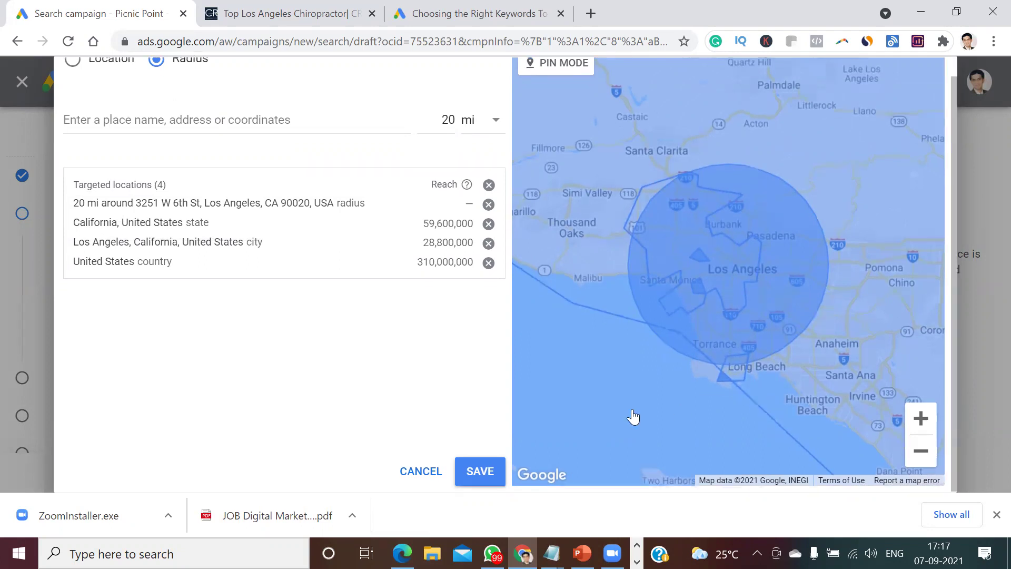
left_click(490, 468)
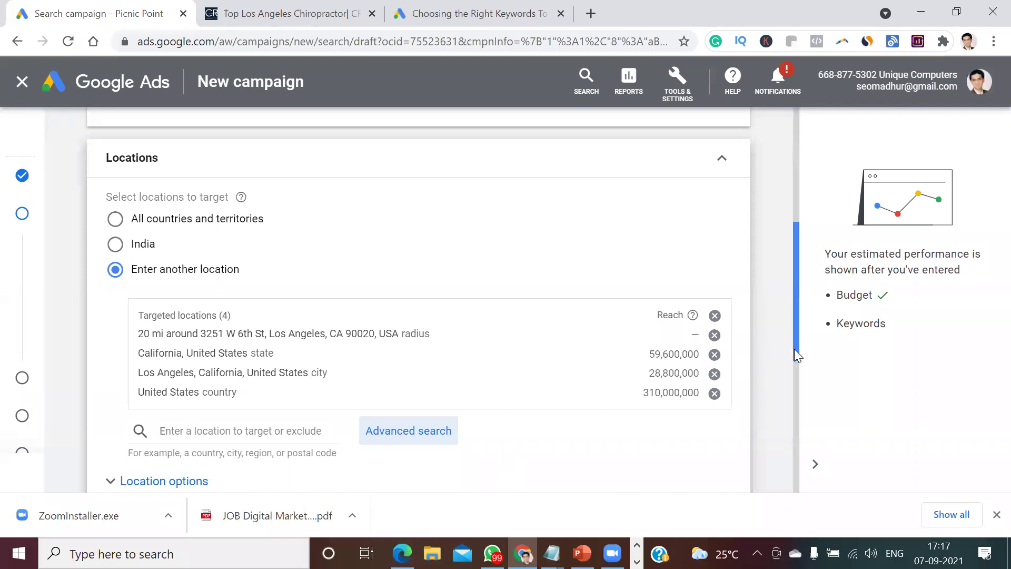
In the campaign's audience segments, browse the interests and habits (affinity) category and add the Beauty & Wellness segment
left_click_drag(794, 352, 790, 462)
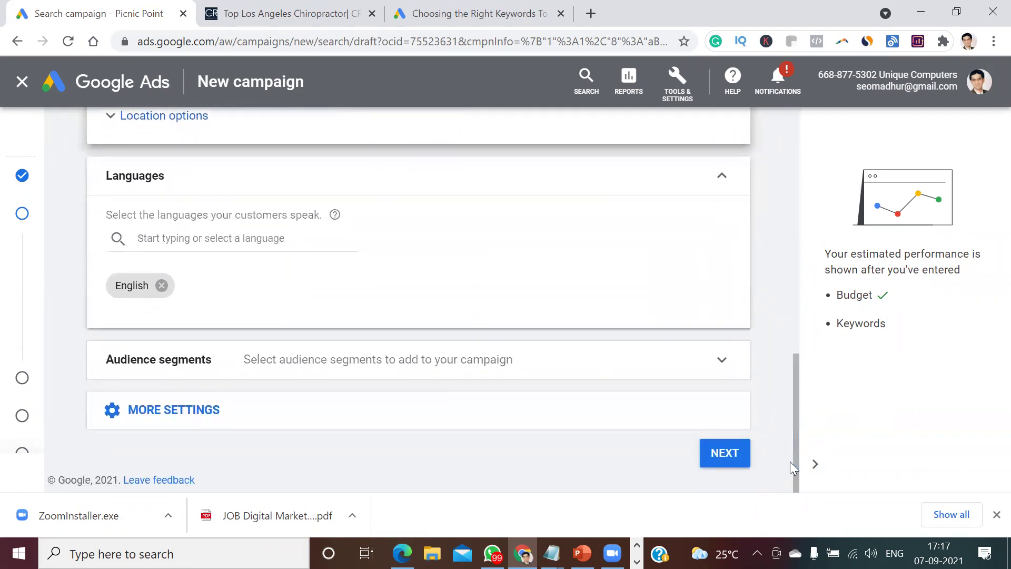
left_click(527, 363)
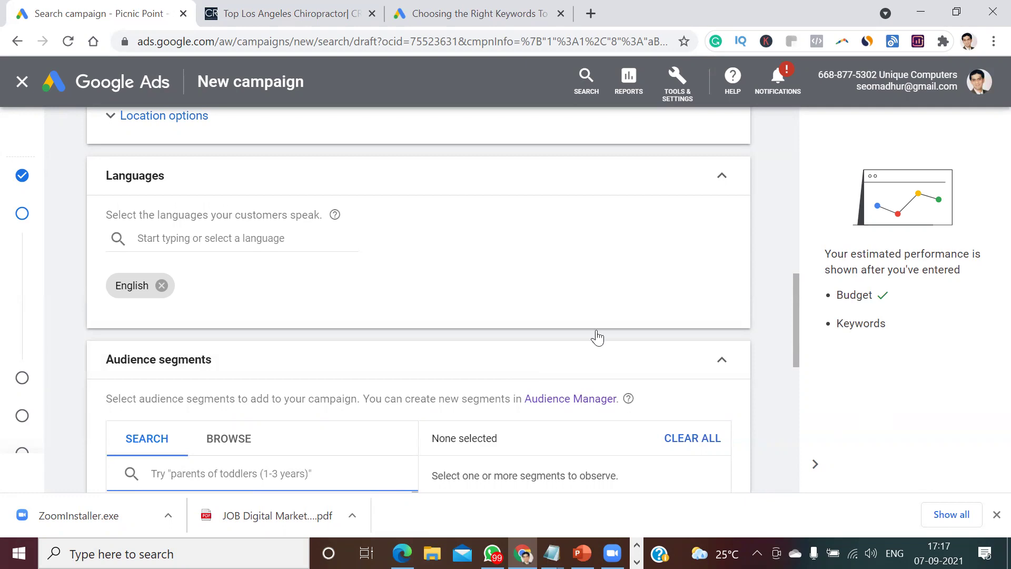
left_click_drag(794, 328, 788, 376)
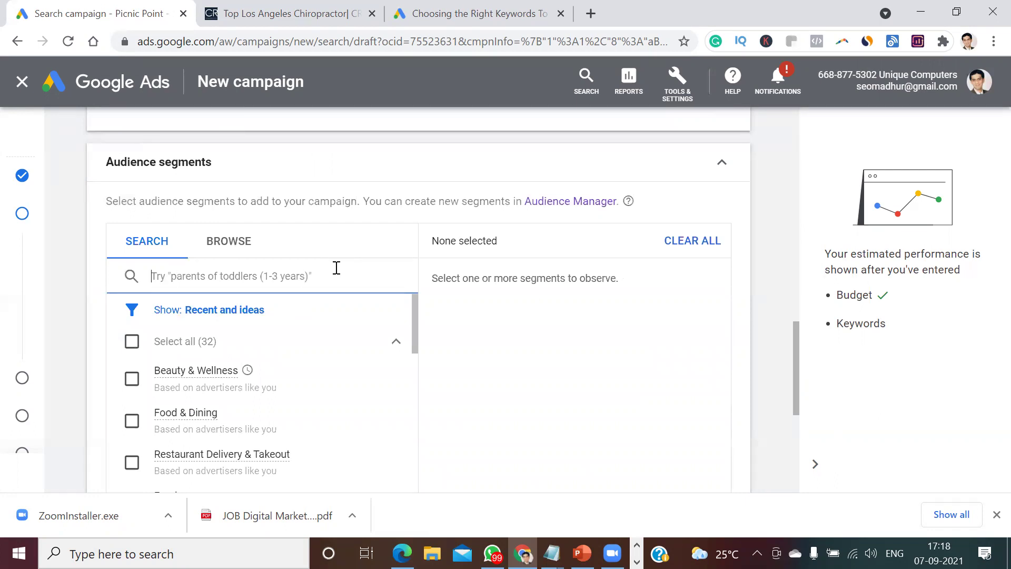
left_click(239, 240)
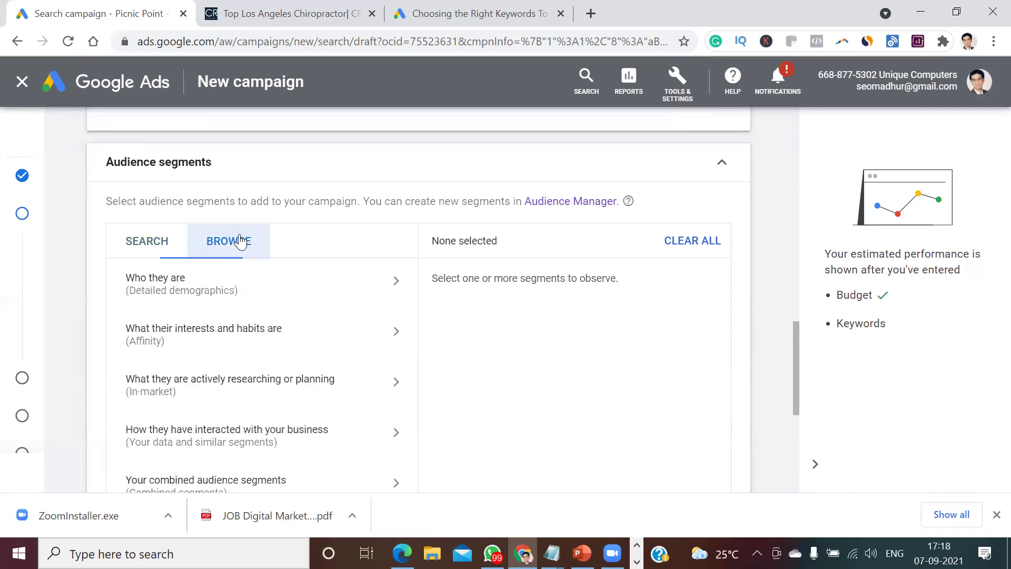
left_click(274, 341)
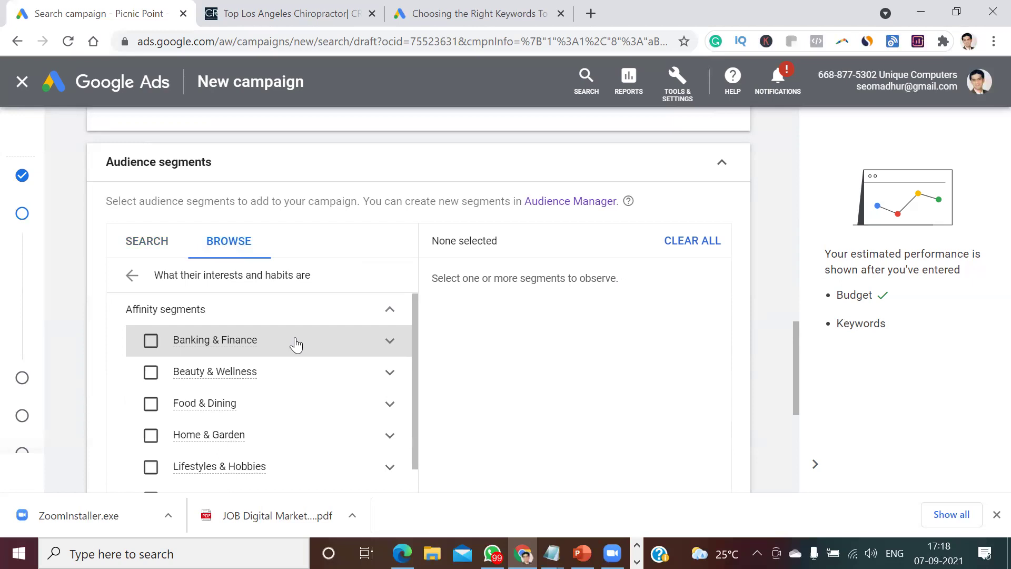
left_click(151, 375)
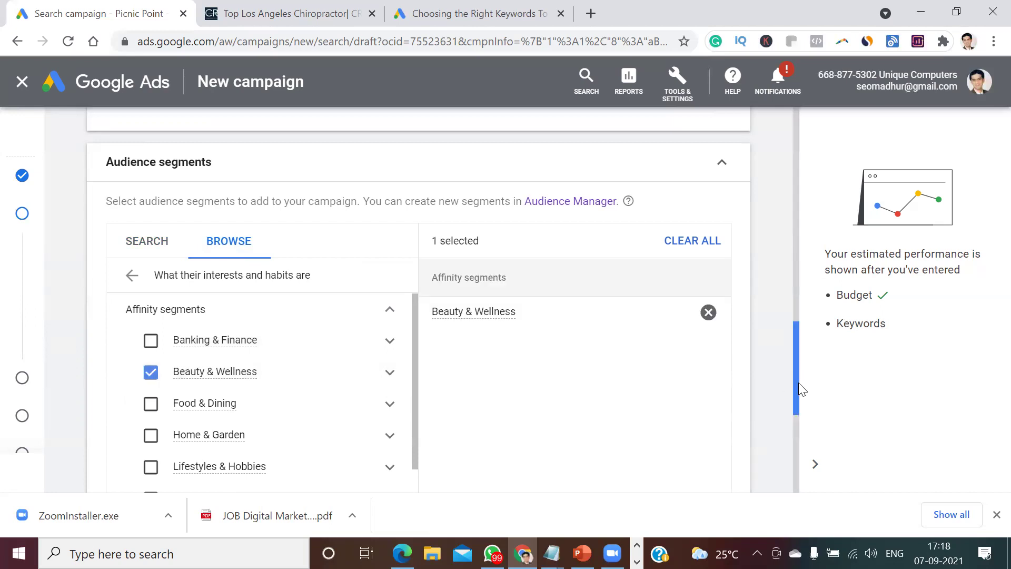
left_click_drag(797, 394, 798, 422)
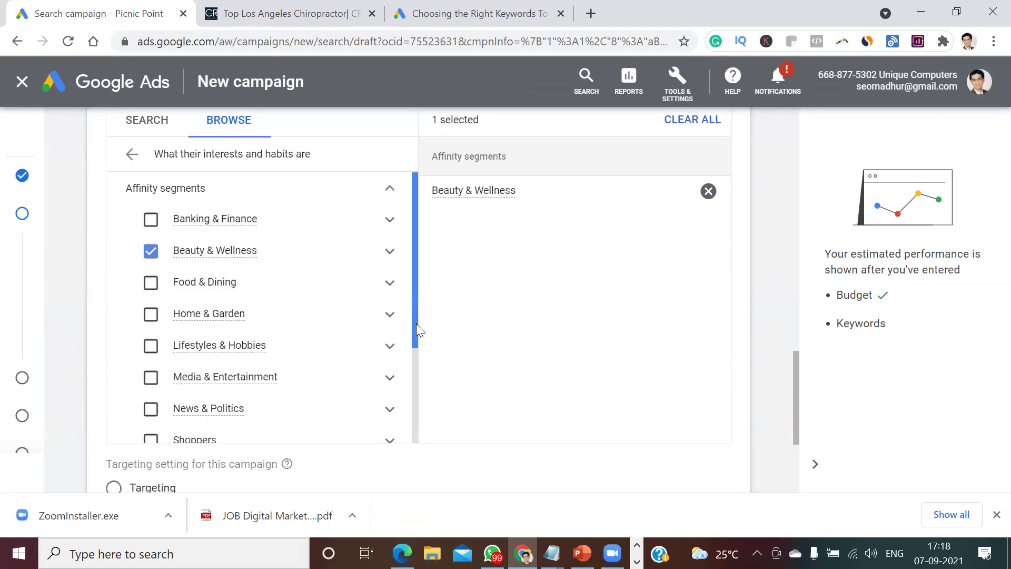
left_click_drag(415, 324, 400, 358)
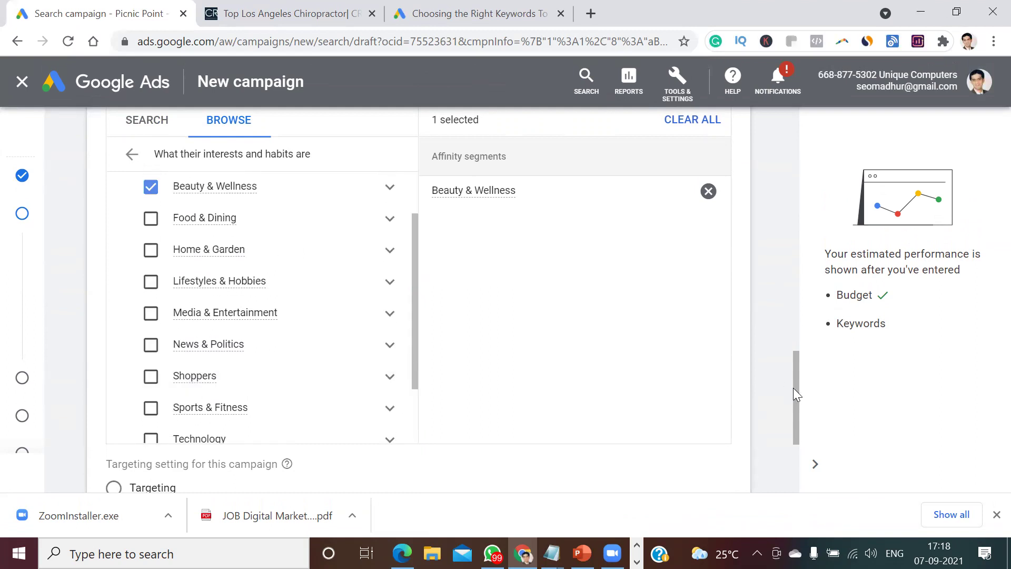
Add the in-market segment Beauty & Personal Care from what people are actively researching or planning
left_click_drag(796, 392, 793, 353)
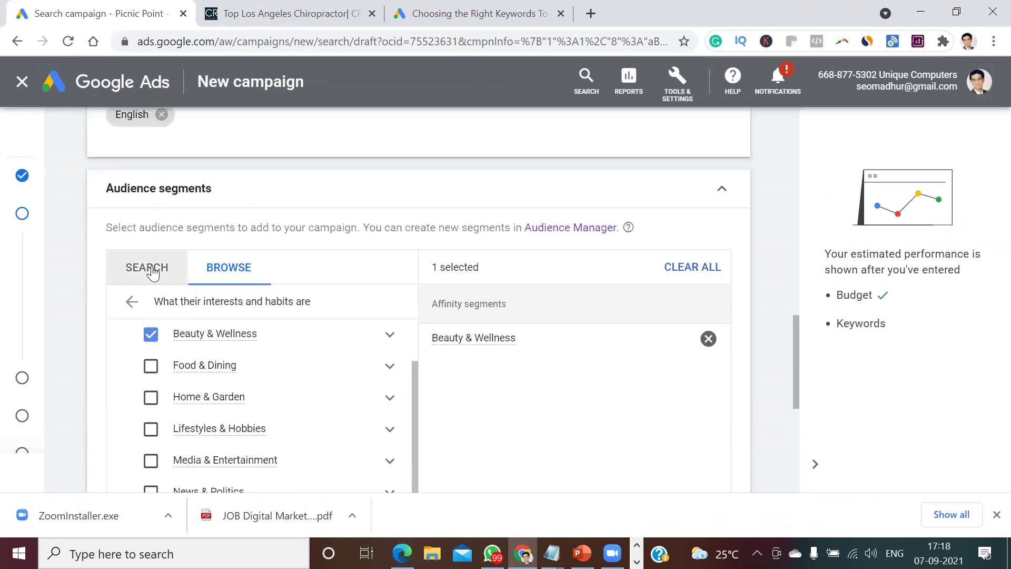
left_click(132, 302)
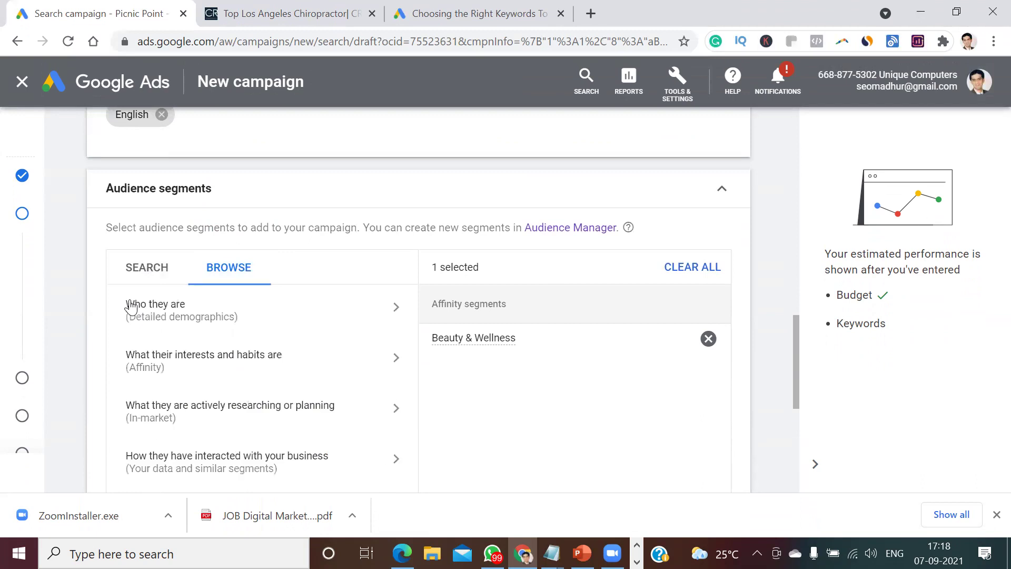
left_click(253, 411)
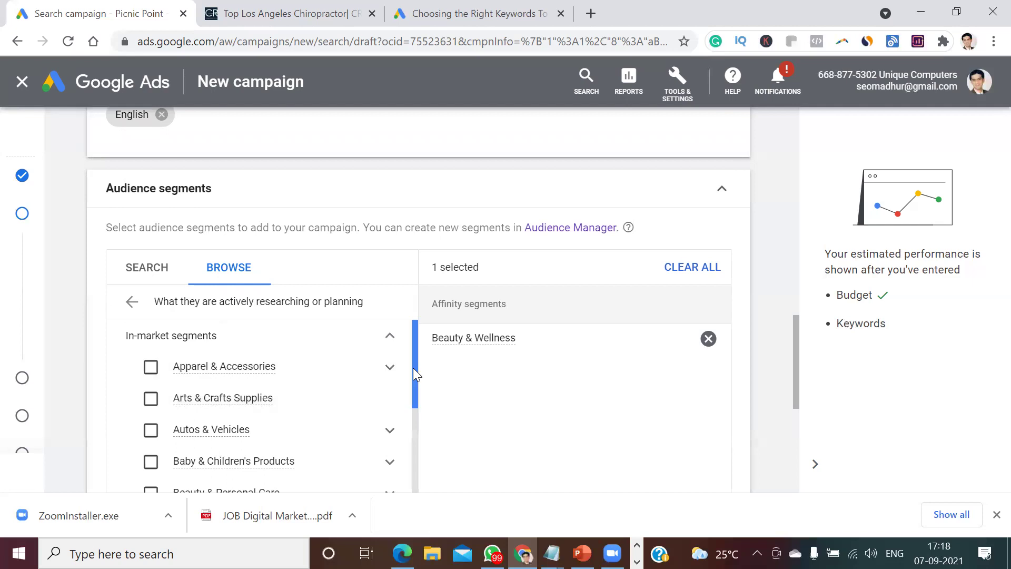
left_click_drag(413, 368, 414, 404)
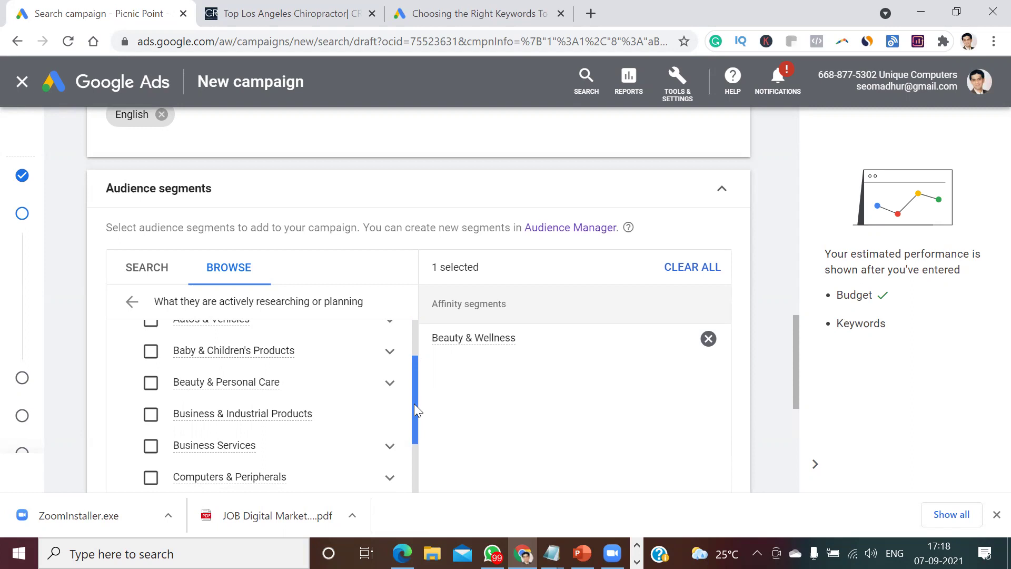
mouse_move(155, 390)
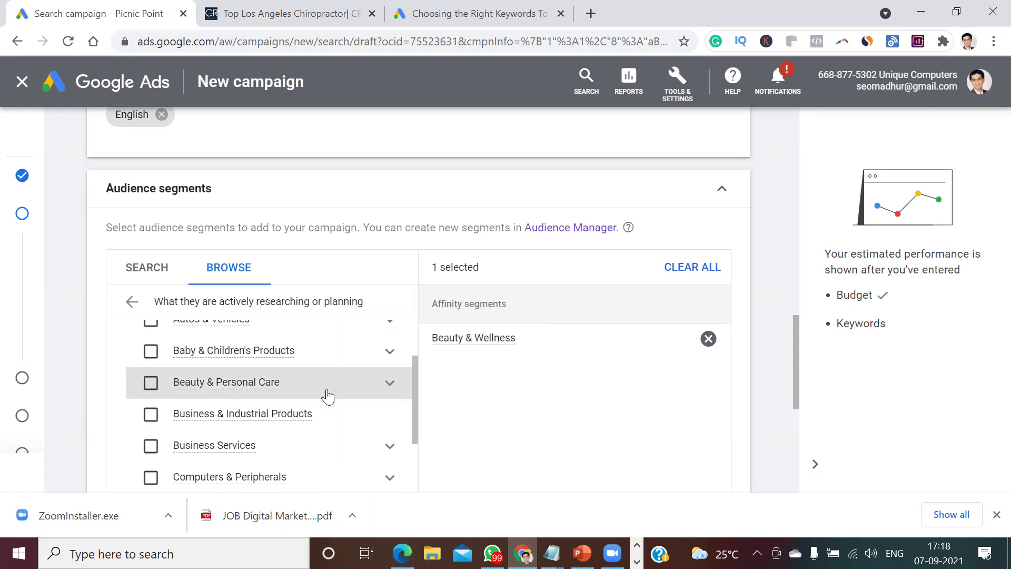
left_click(151, 383)
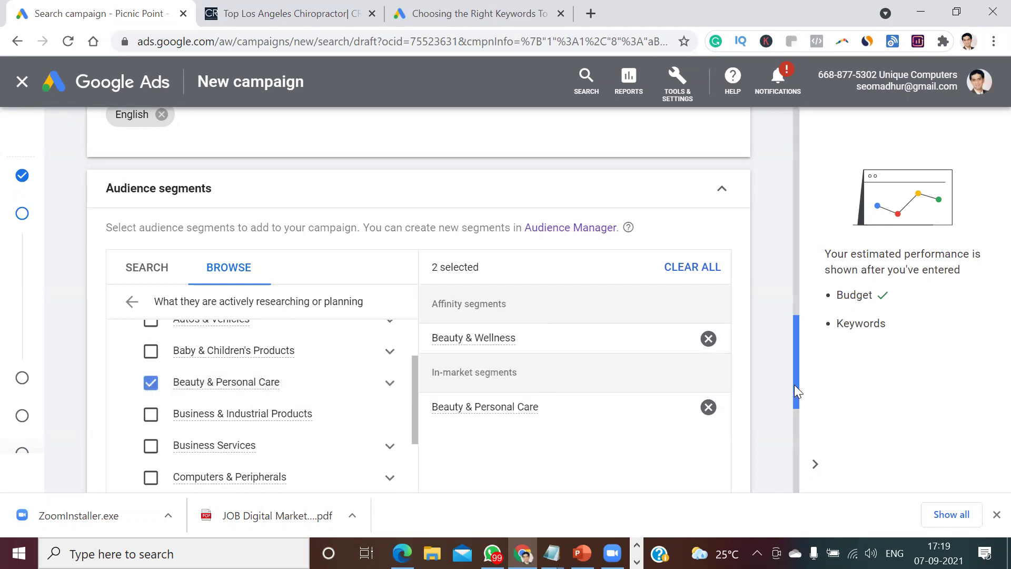
left_click_drag(795, 394, 796, 440)
mouse_move(416, 253)
left_mouse_down()
mouse_move(397, 402)
mouse_move(411, 406)
mouse_move(421, 261)
left_mouse_up()
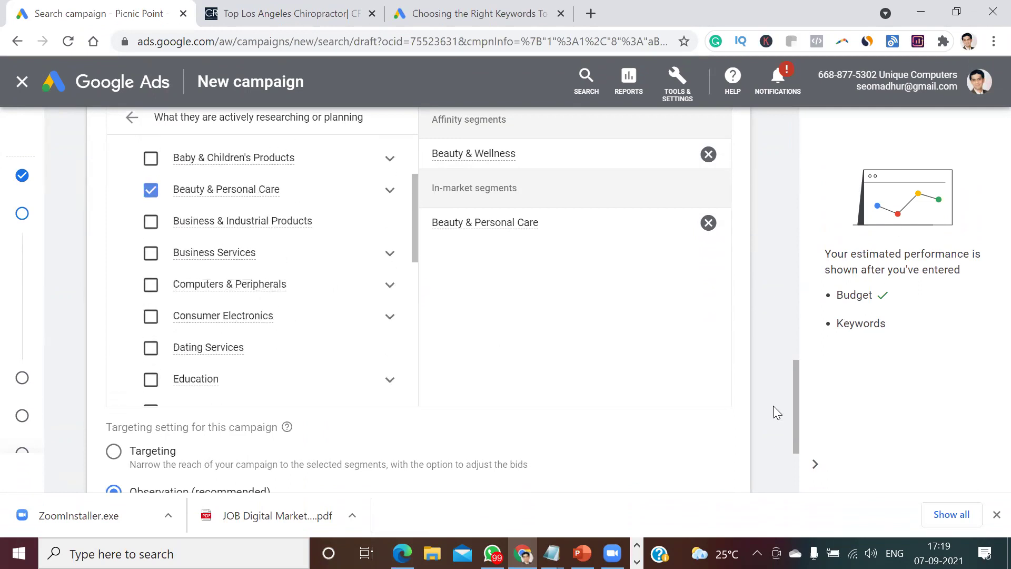
left_click_drag(794, 407, 793, 380)
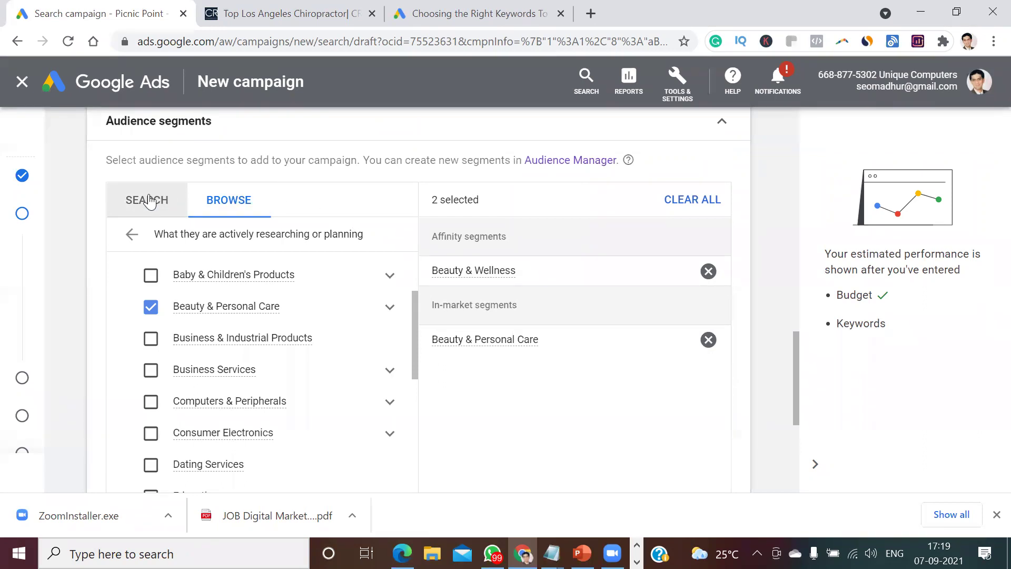
left_click(149, 200)
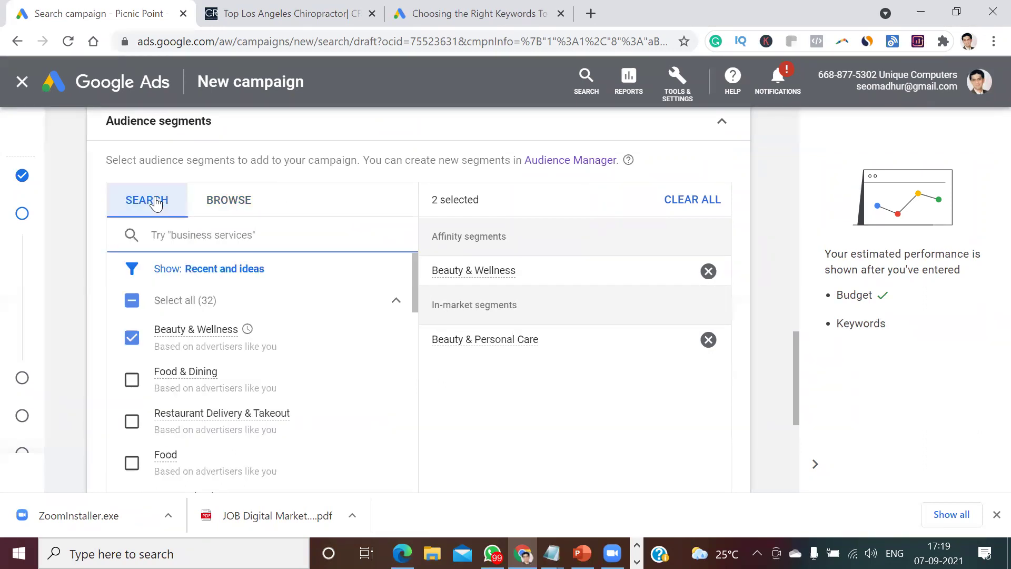
left_click(216, 209)
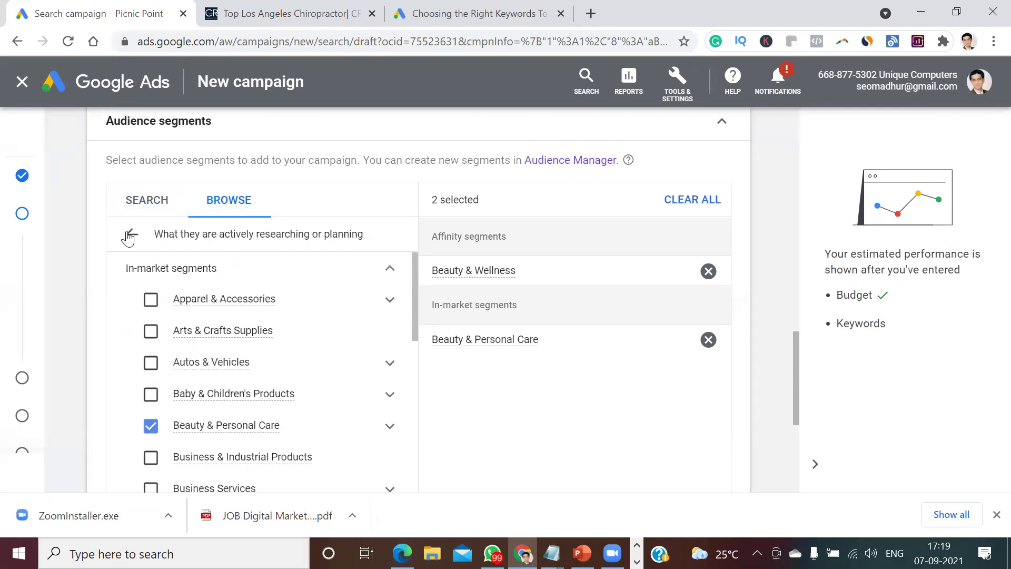
From the parental status demographics, add parents of toddlers (1-3 years), preschoolers (4-5 years), grade-schoolers (6-12 years) and teens (13-17 years)
left_click(131, 234)
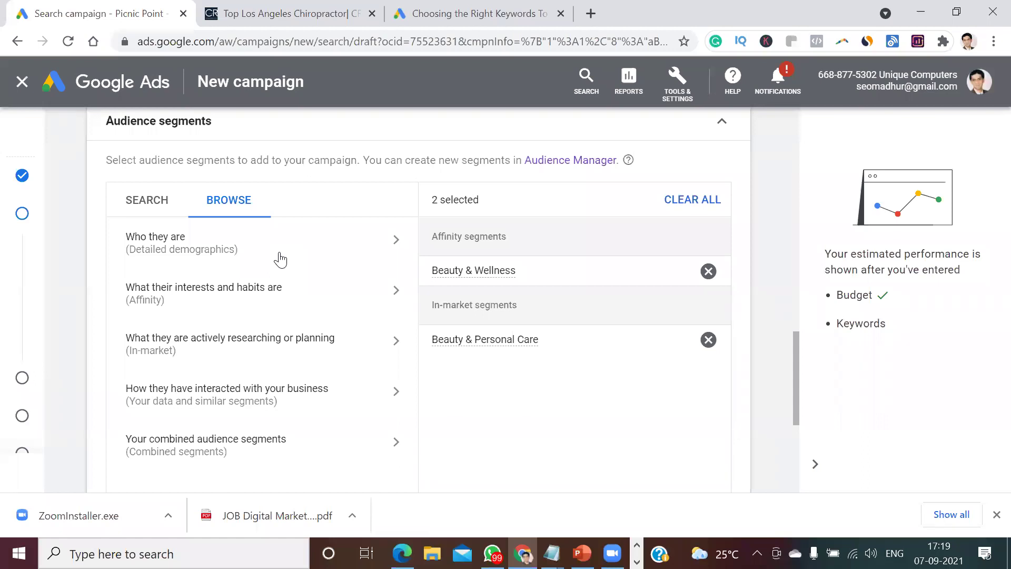
left_click(235, 252)
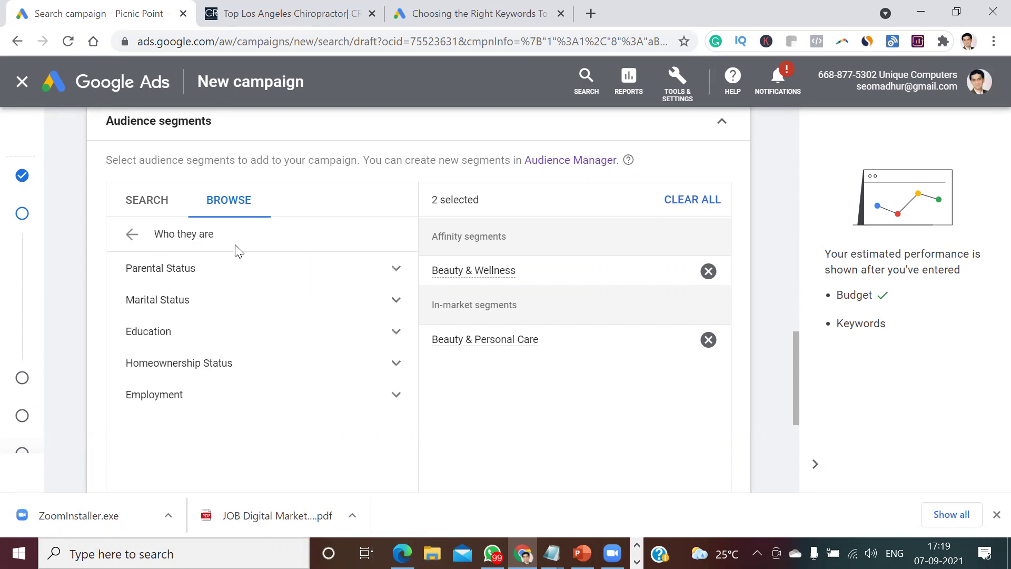
left_click(268, 268)
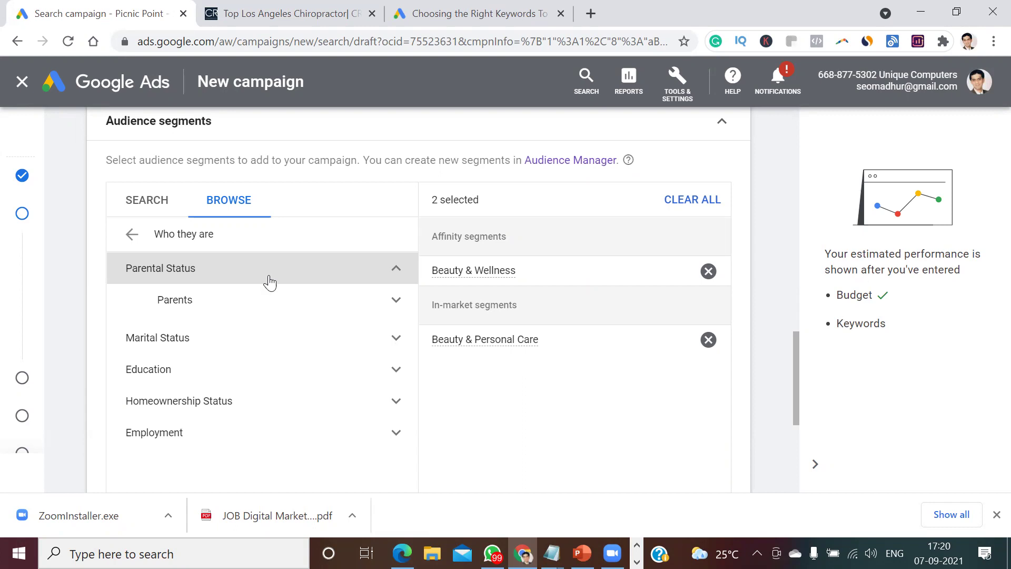
left_click(267, 299)
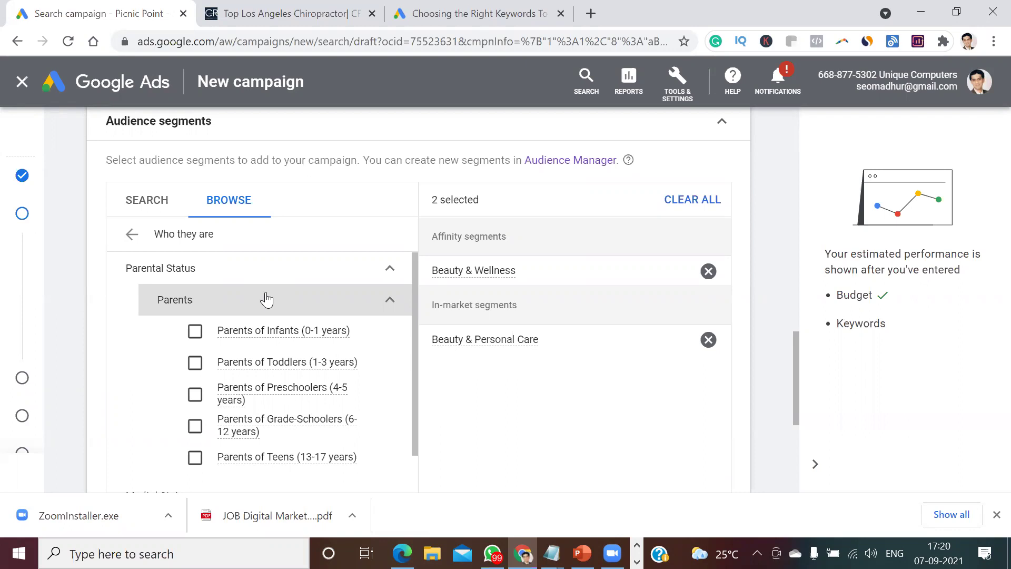
left_click(194, 395)
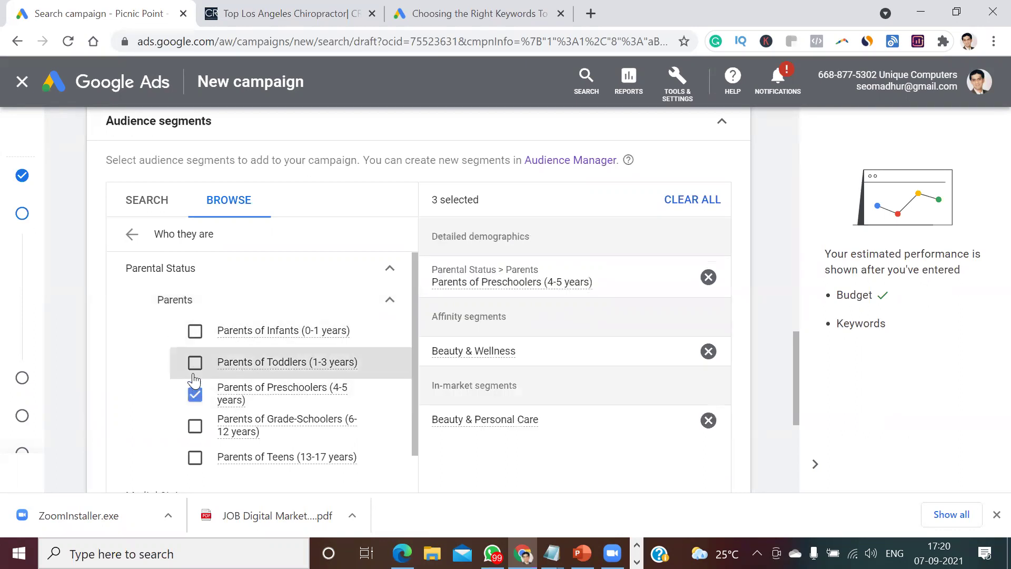
left_click(195, 362)
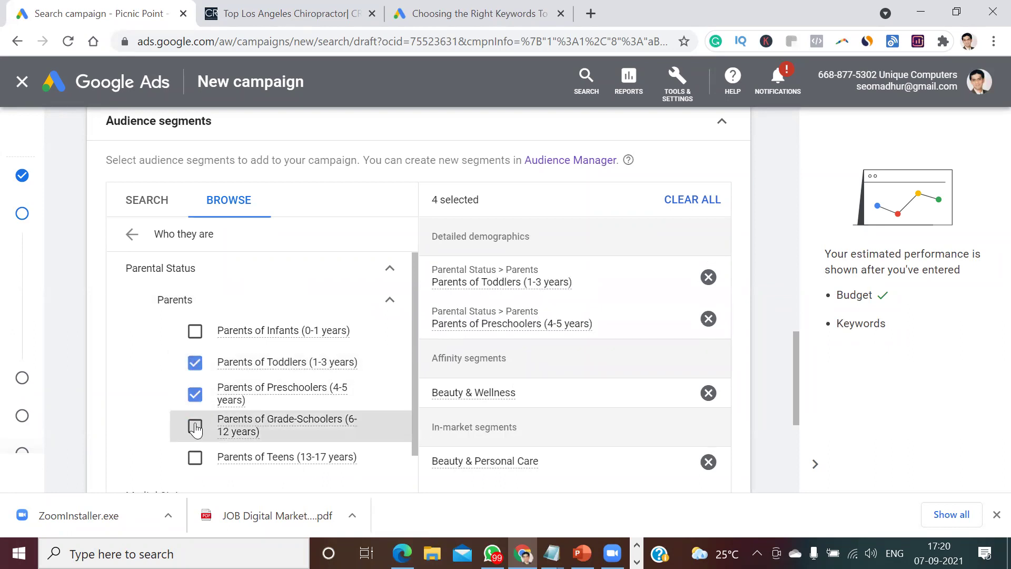
left_click(195, 426)
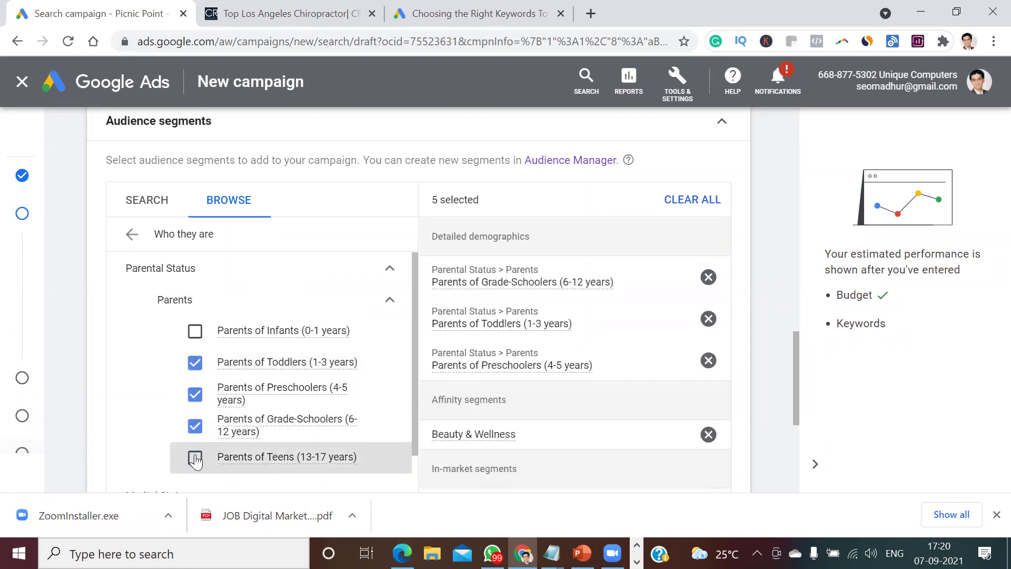
left_click(195, 458)
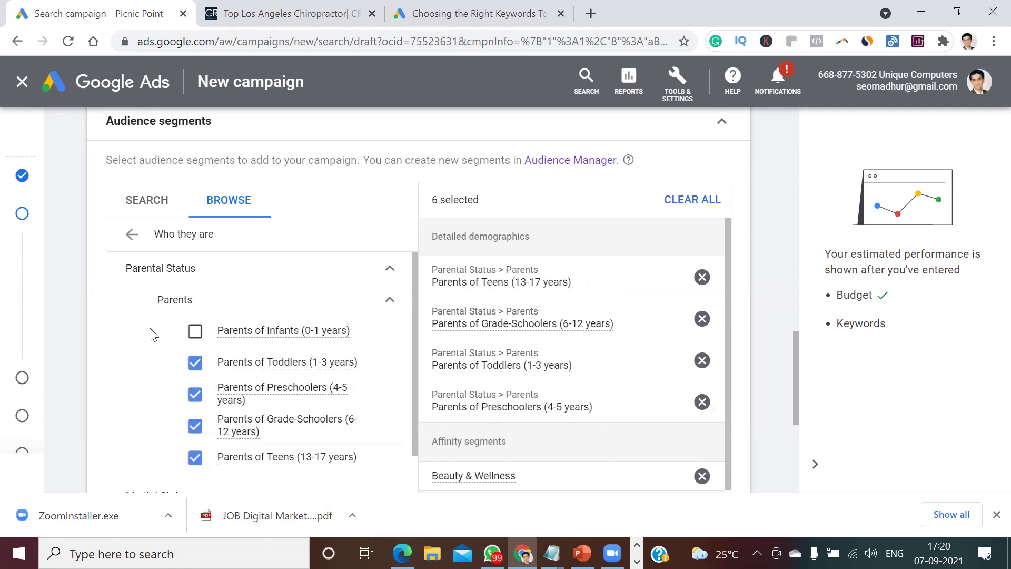
Add the marital status segments Single, In a Relationship and Married from the detailed demographics
left_click(132, 235)
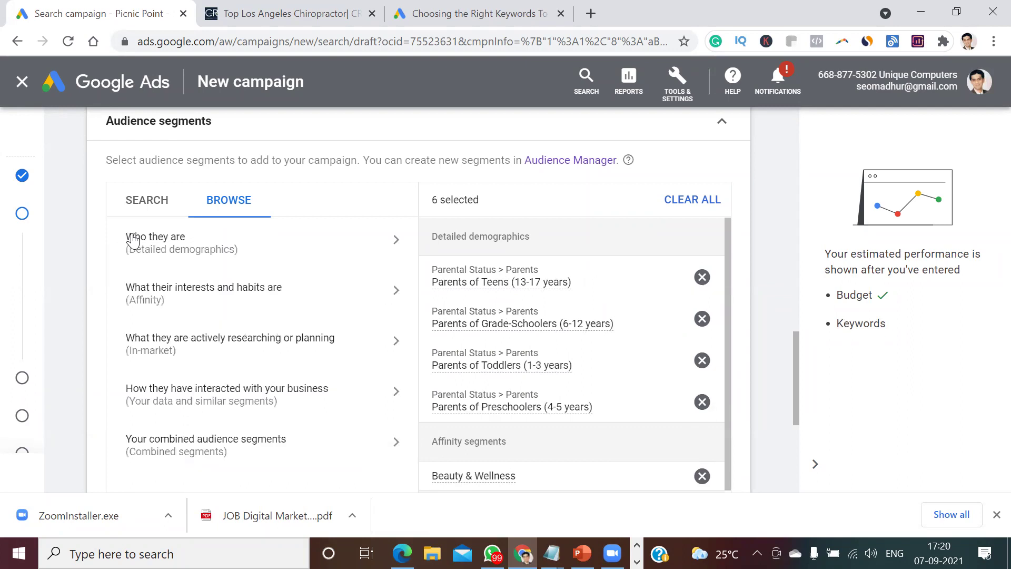
left_click(181, 252)
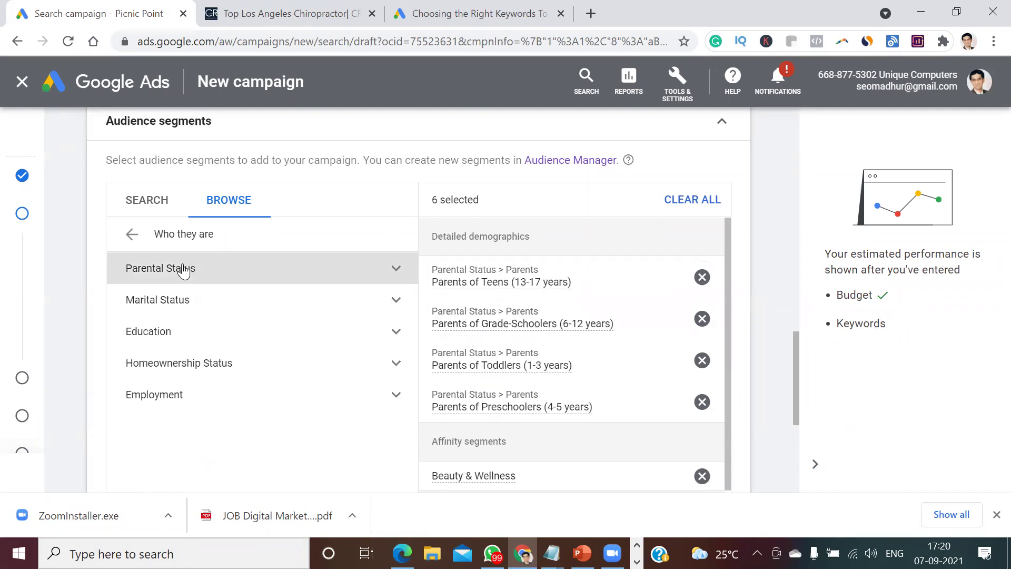
left_click(181, 303)
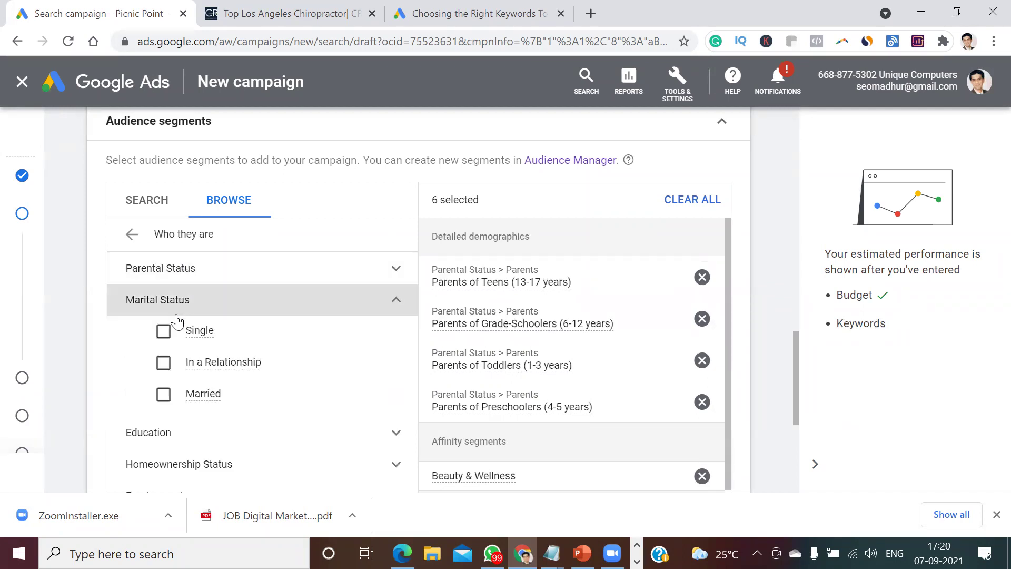
left_click(163, 331)
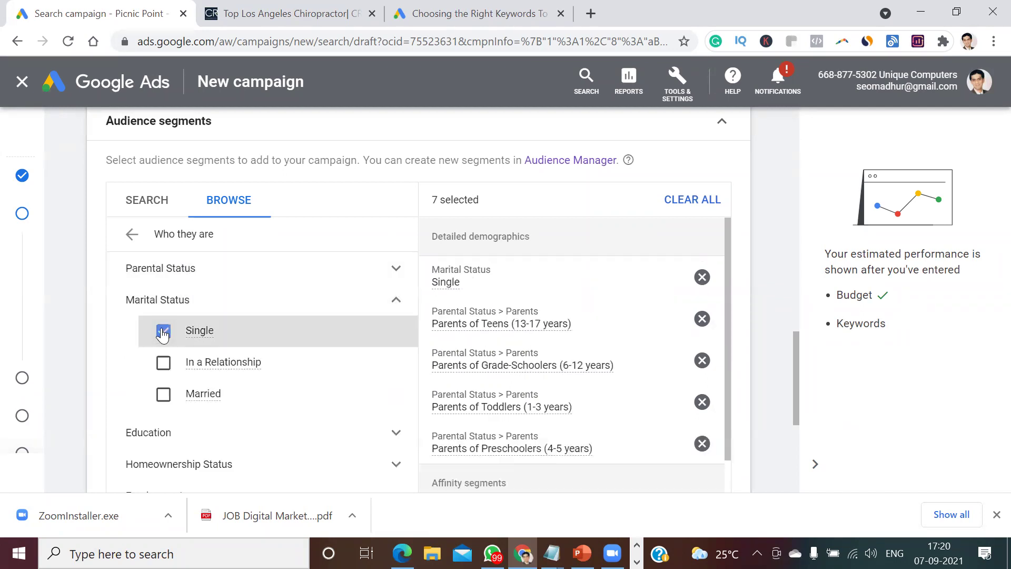
left_click(164, 365)
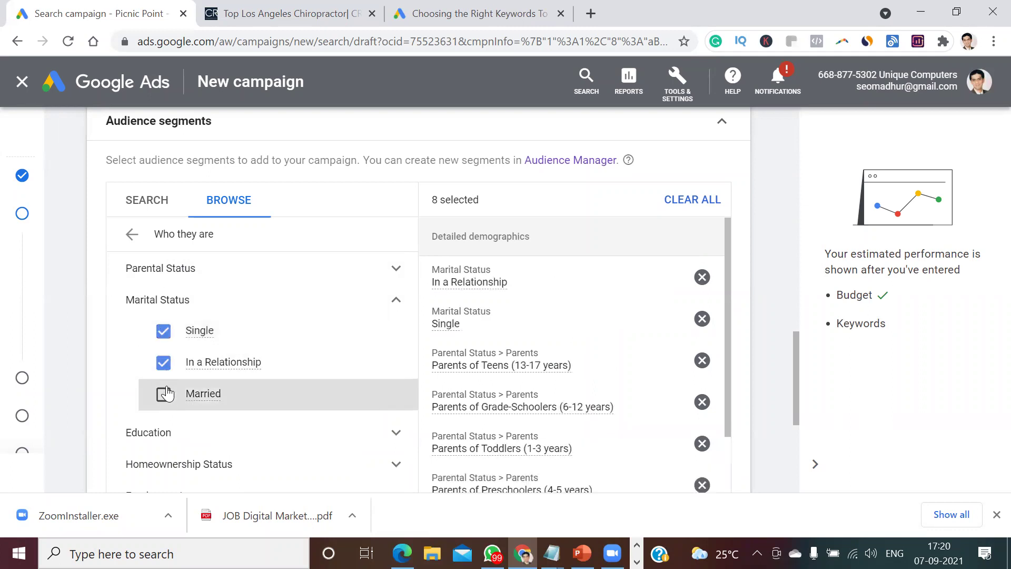
left_click(163, 396)
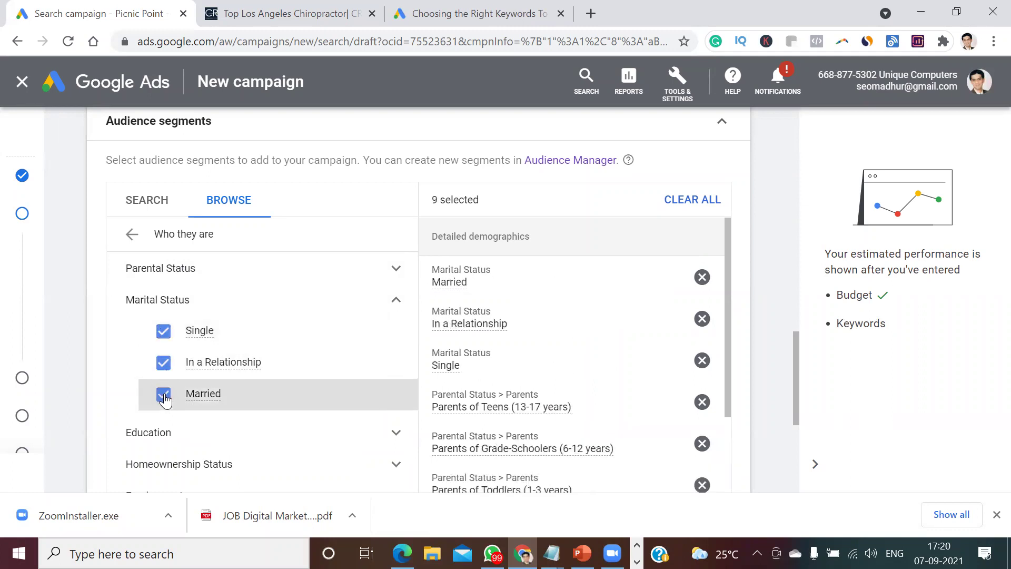
Add the education segments Current College Students, High School Graduate, Bachelor's Degree and Advanced Degree from the detailed demographics
left_click(131, 236)
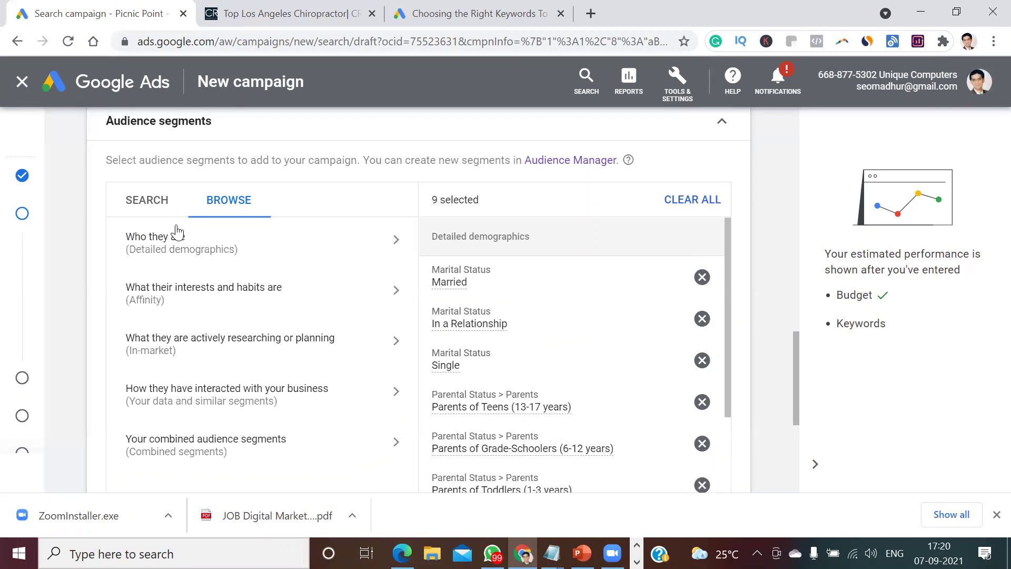
left_click(218, 212)
left_click(209, 251)
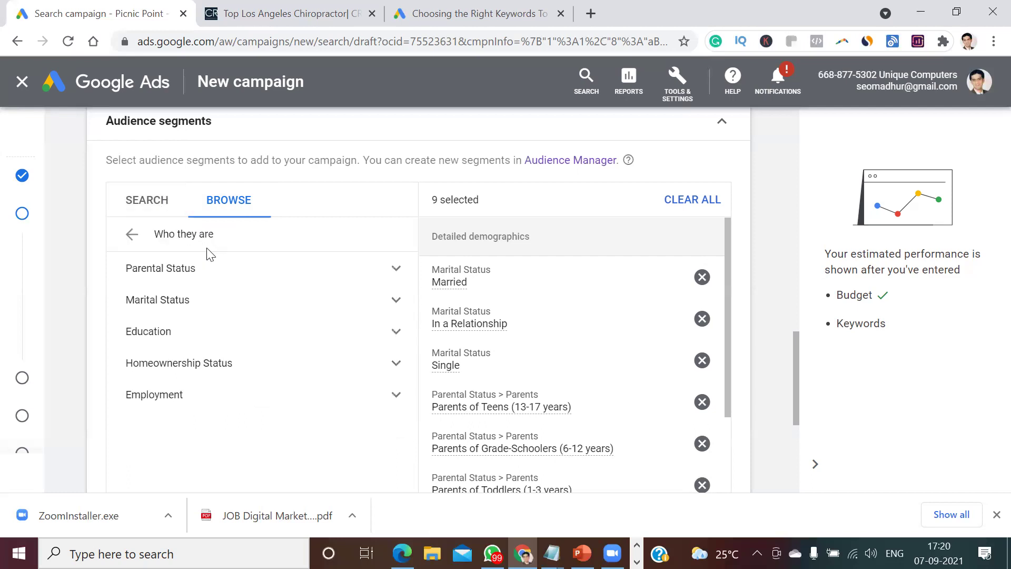
left_click(210, 332)
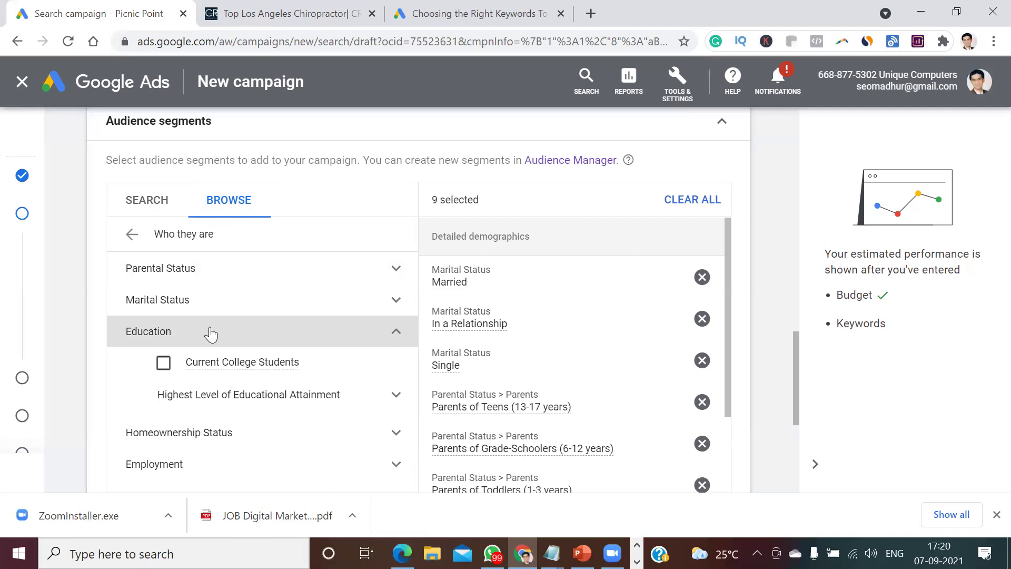
left_click(162, 366)
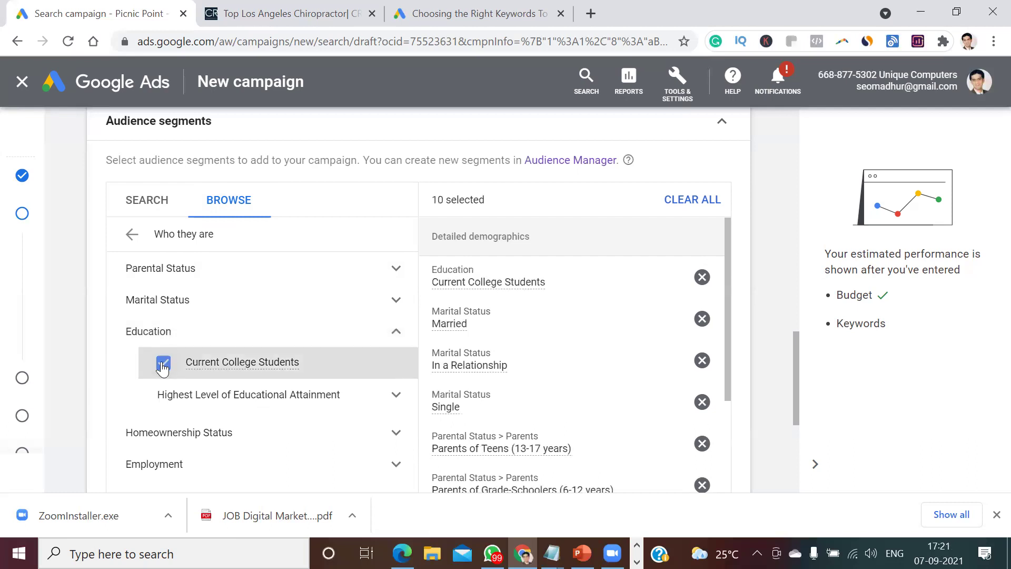
left_click(194, 395)
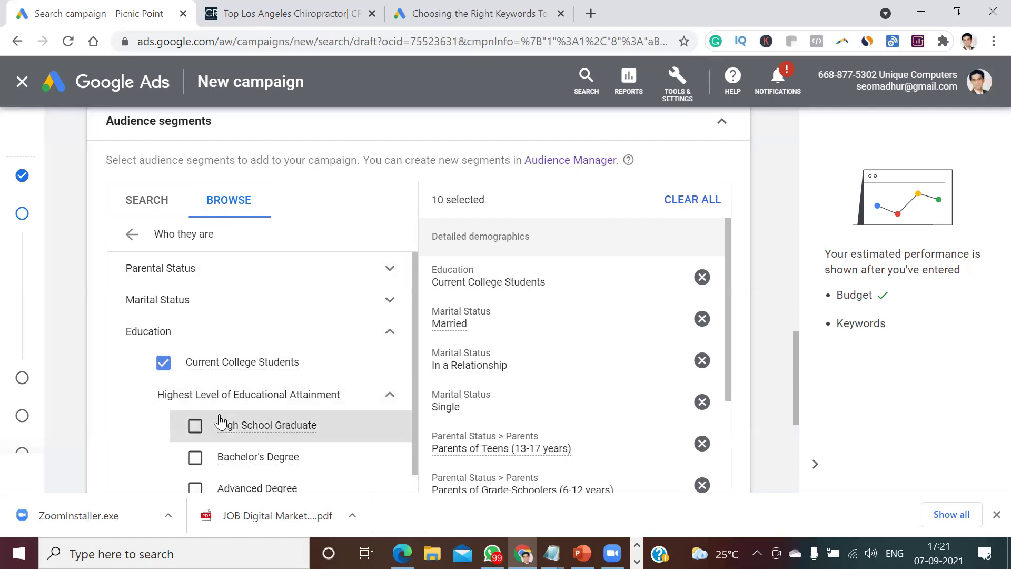
left_click(194, 427)
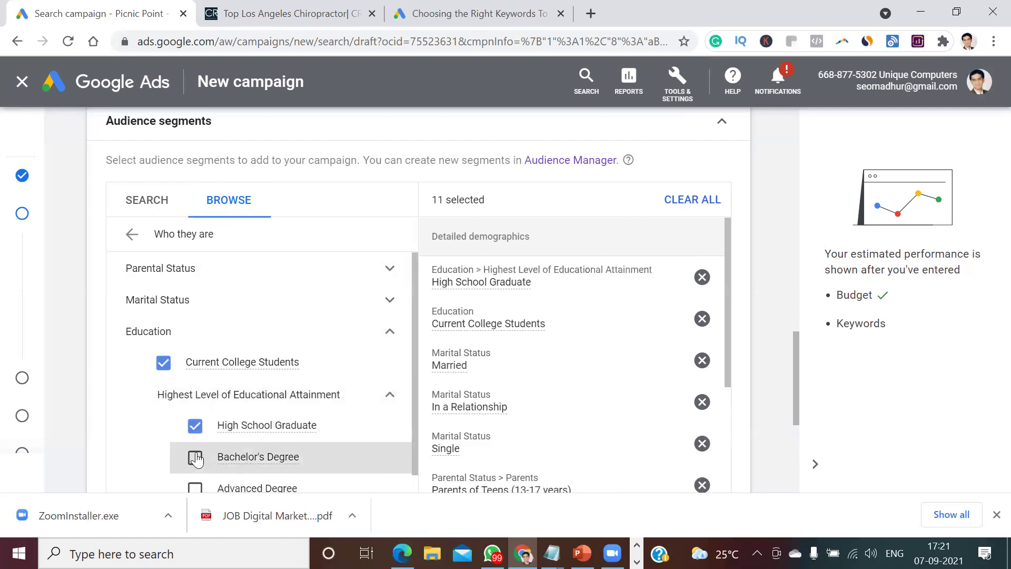
left_click(195, 458)
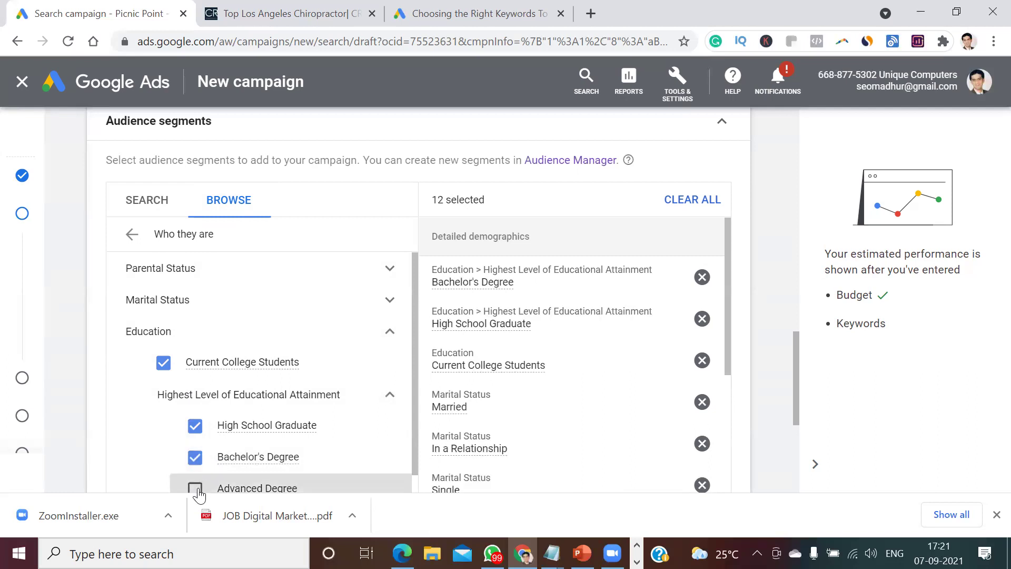
left_click(195, 488)
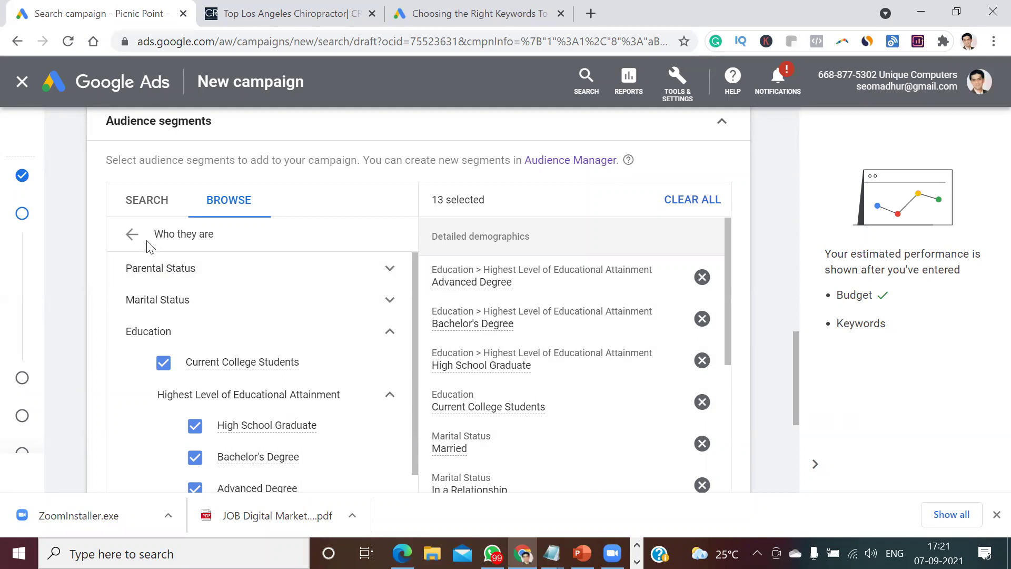
left_click(130, 234)
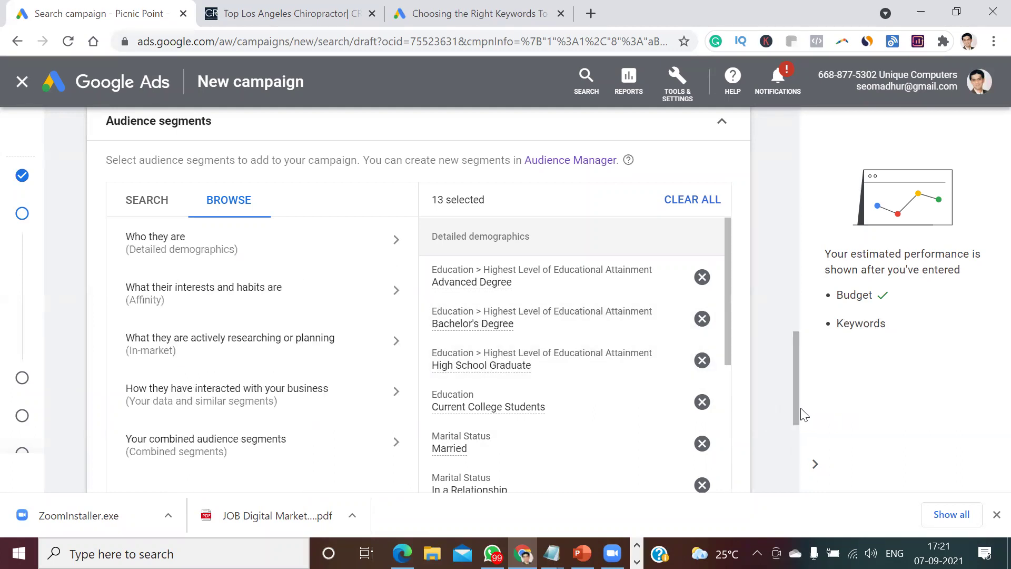
In the campaign's additional settings, set the end date to Sep 8, 2021
left_click_drag(796, 414, 792, 462)
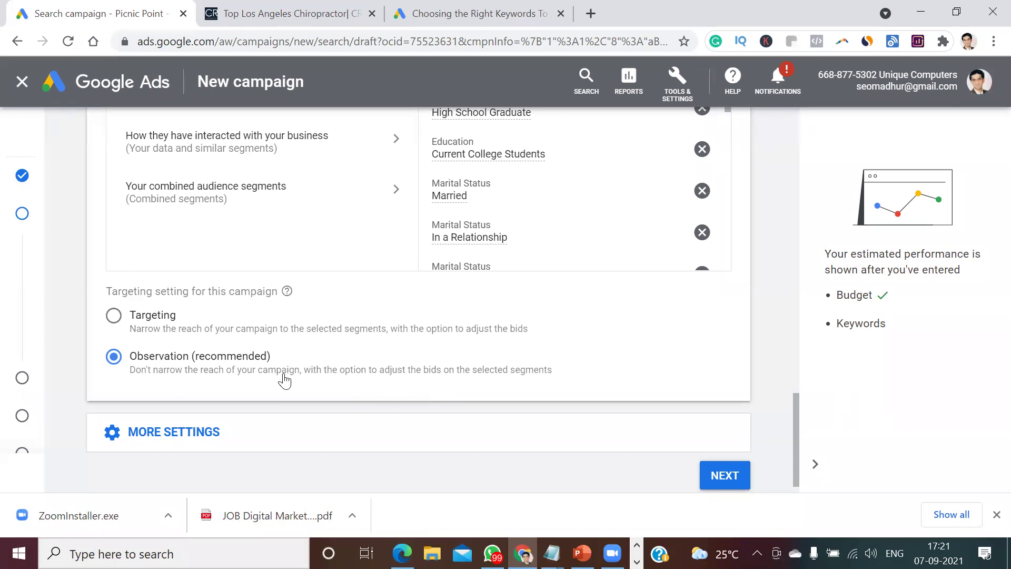
left_click(190, 436)
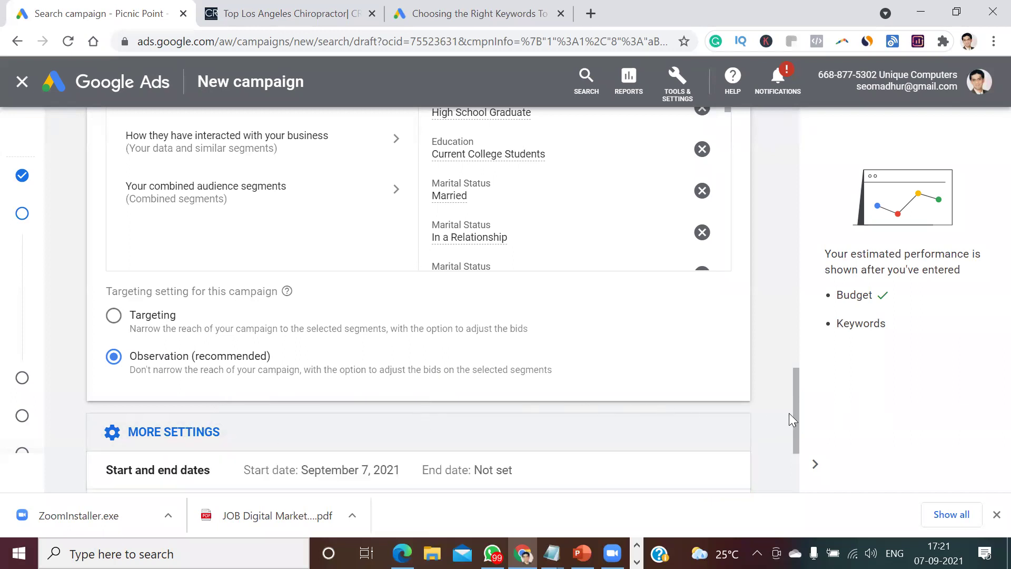
left_click_drag(796, 431, 796, 458)
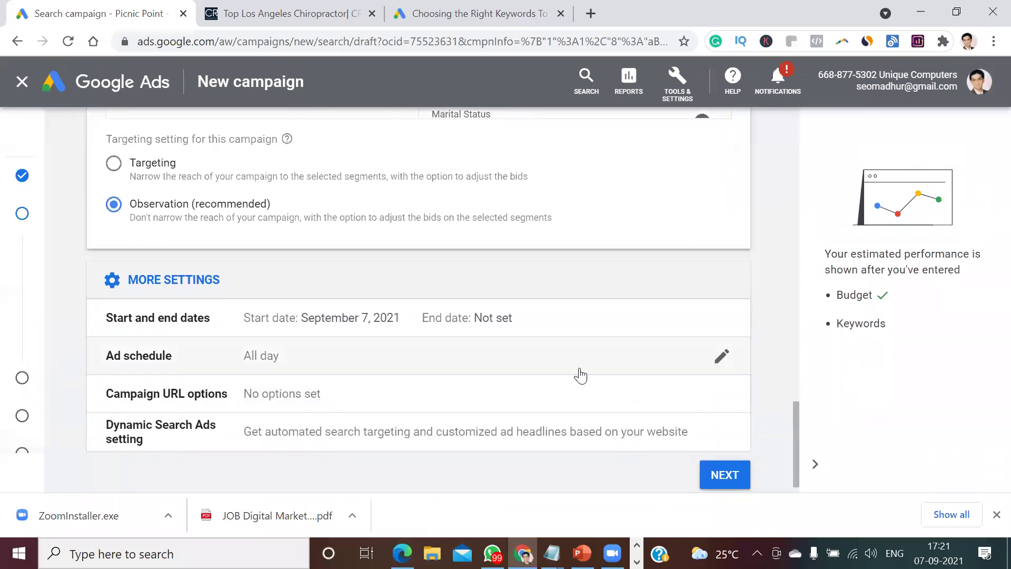
left_click(372, 318)
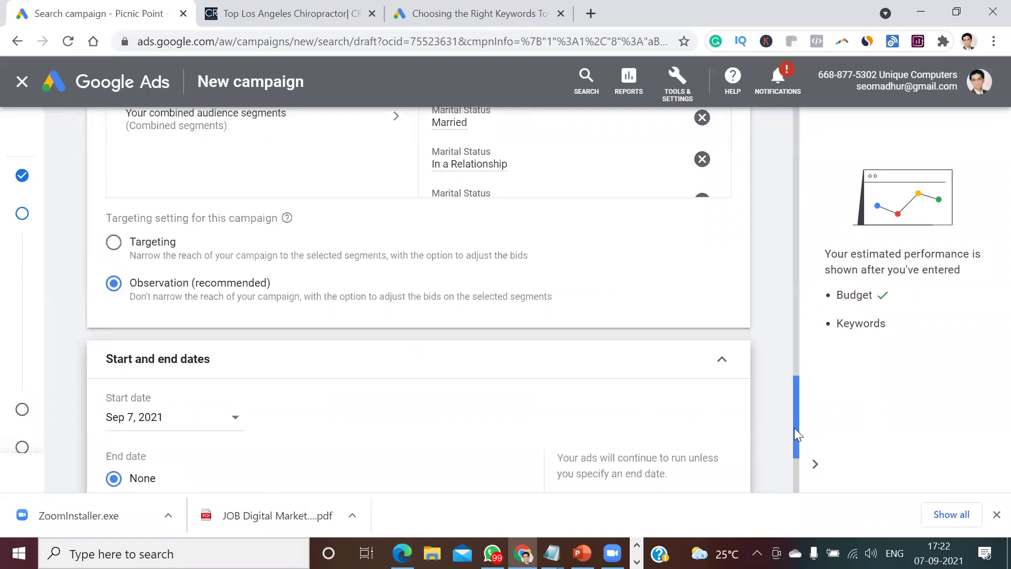
left_click_drag(793, 430, 794, 439)
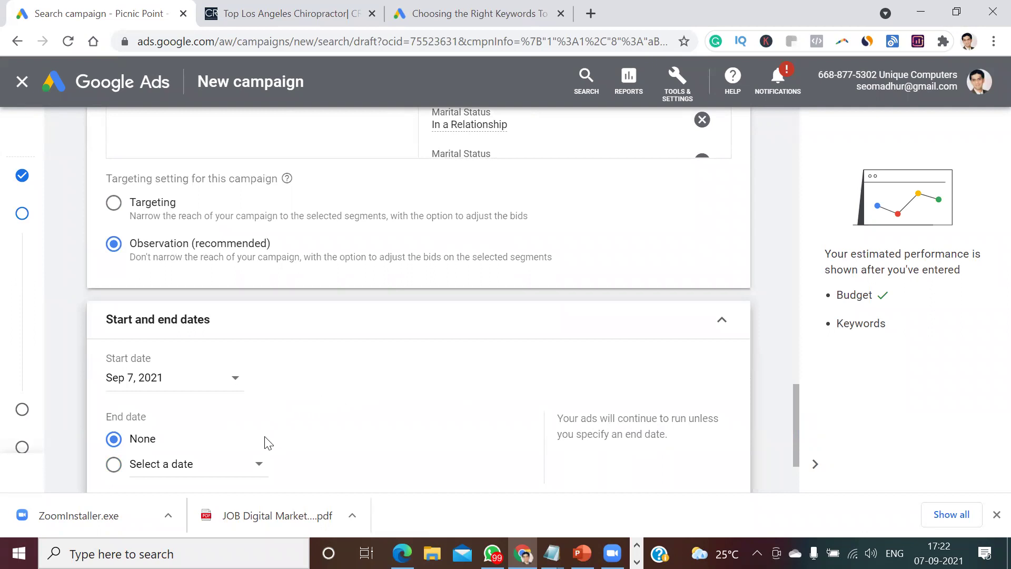
left_click(260, 468)
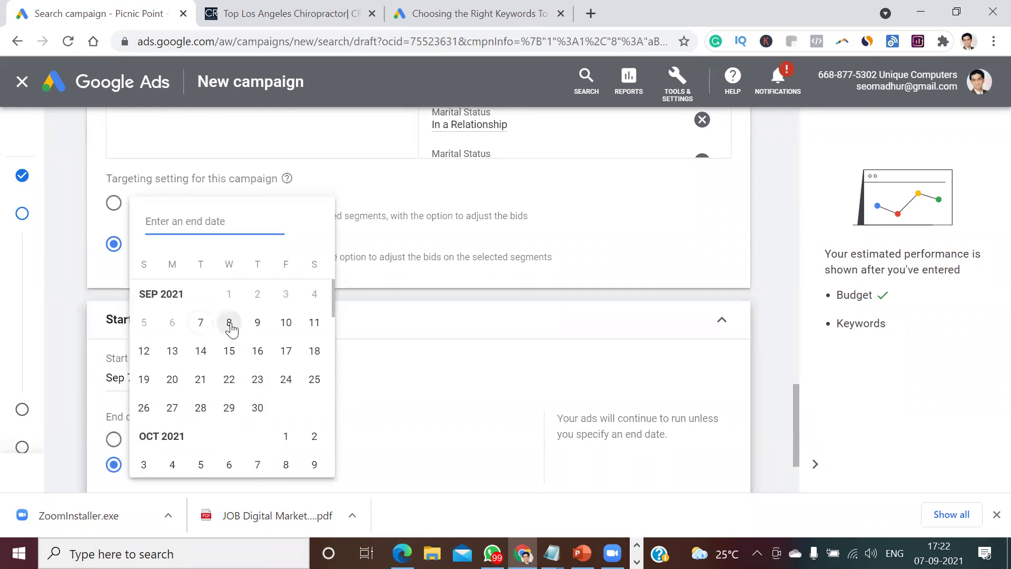
left_click(231, 325)
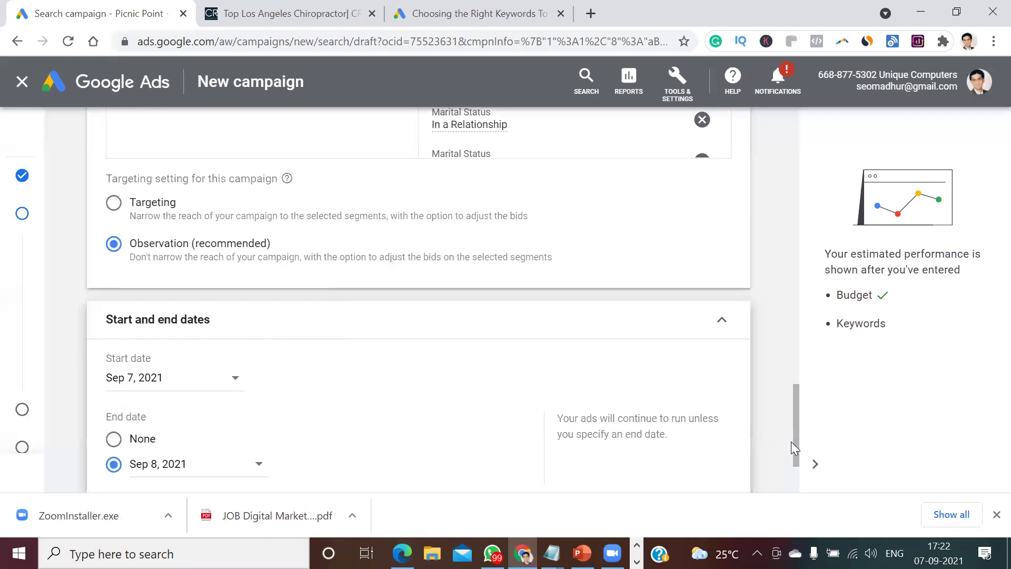
Look through the remaining campaign settings, including the campaign URL options, and continue to the keywords and ads stage
scroll(793, 445, "down", 3)
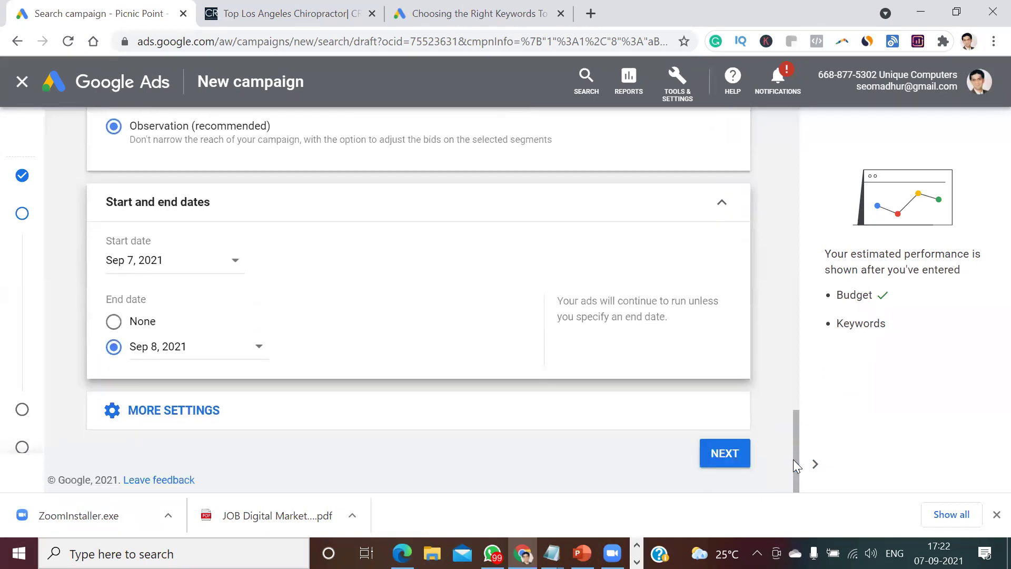
left_click(184, 411)
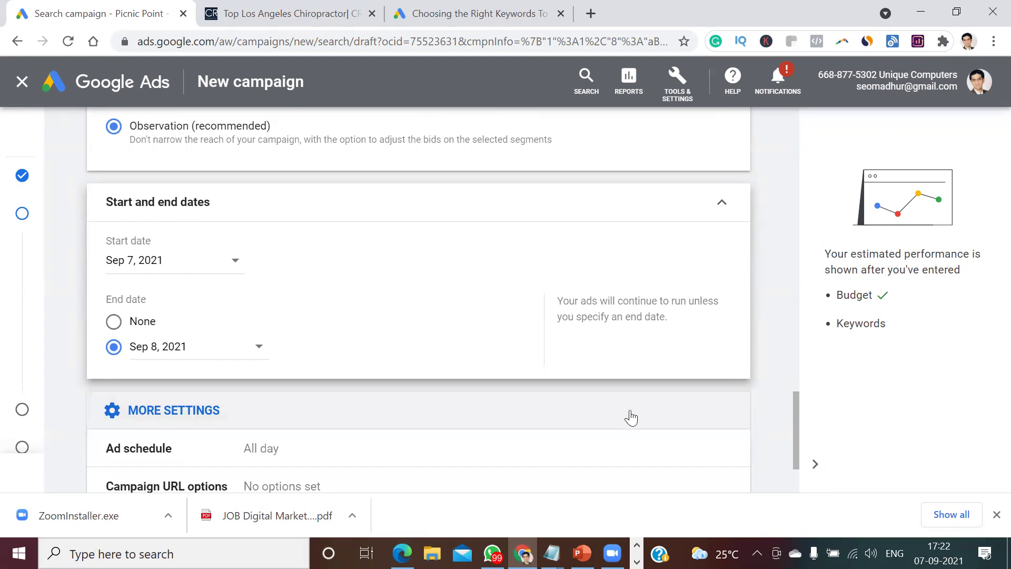
left_click_drag(793, 435, 796, 468)
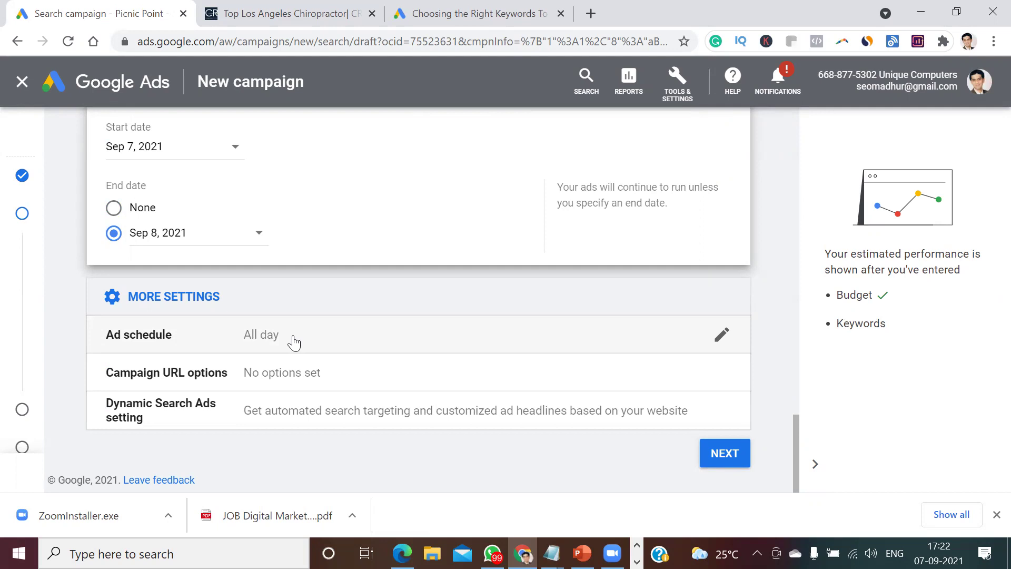
left_click(310, 375)
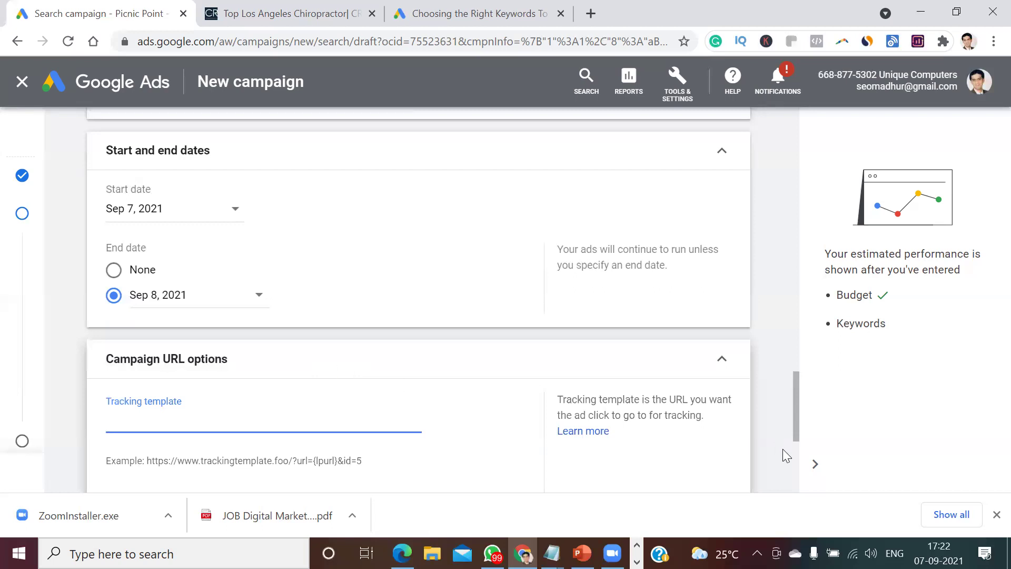
left_click_drag(794, 422, 797, 461)
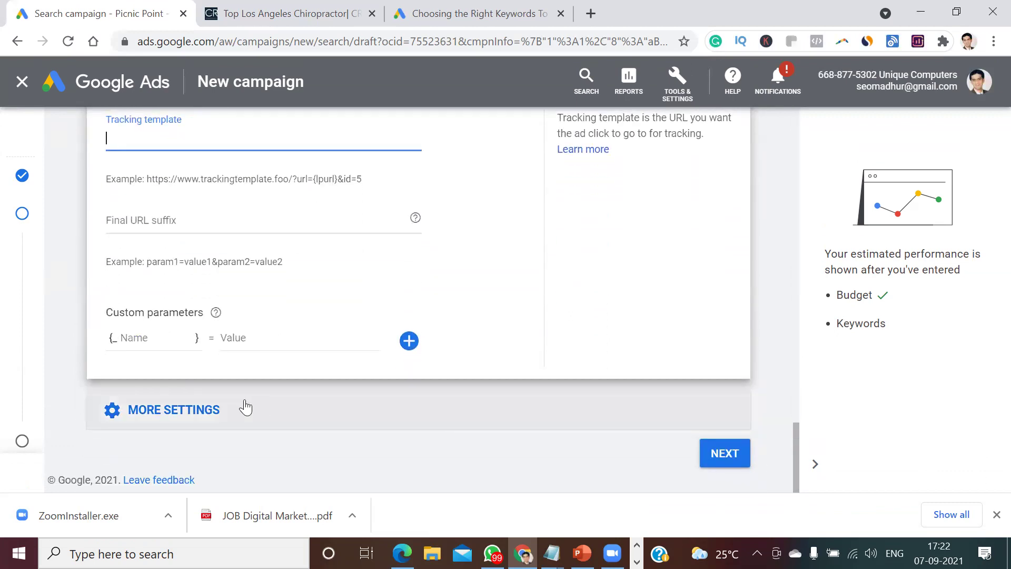
left_click(206, 414)
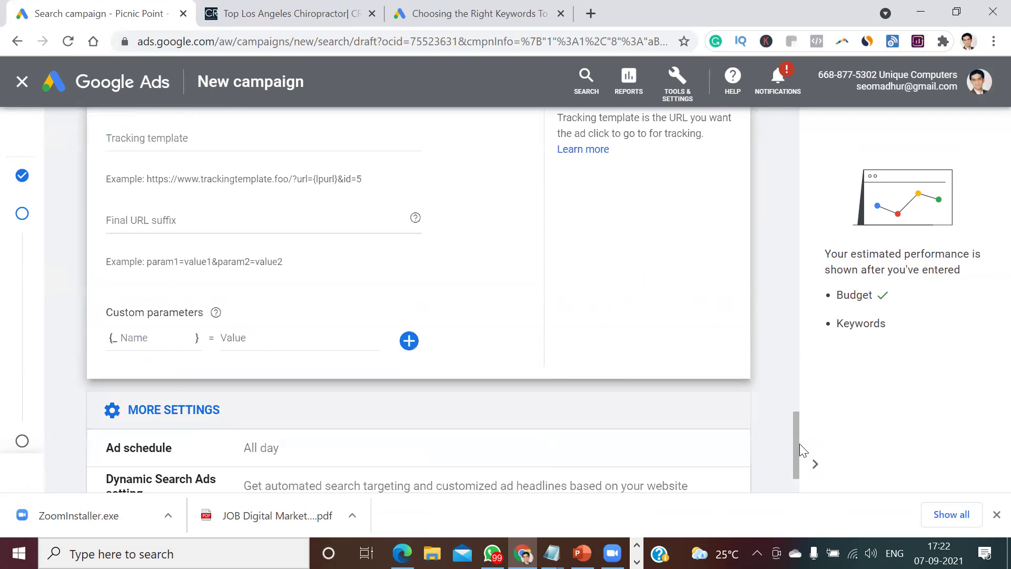
left_click_drag(799, 442, 800, 462)
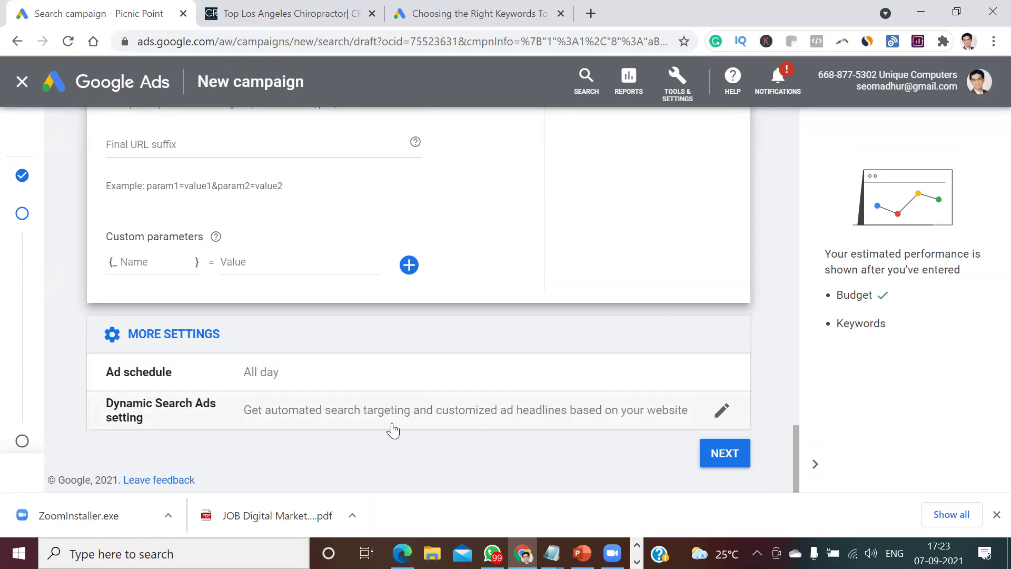
left_click(721, 464)
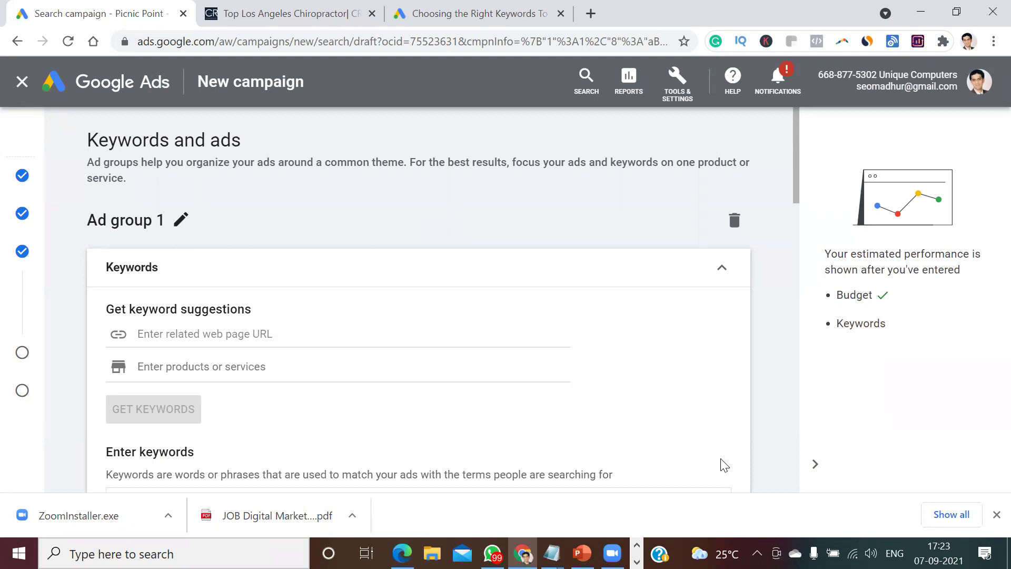
Open crmwellnessla.com in a new browser tab and copy the site's address
left_click(591, 13)
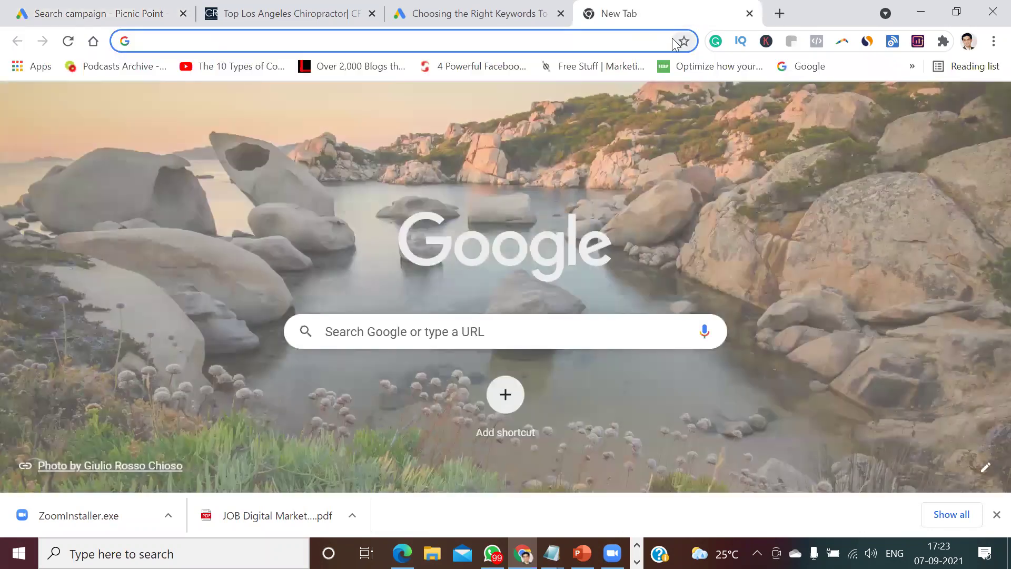
type("crmwellnessla.com")
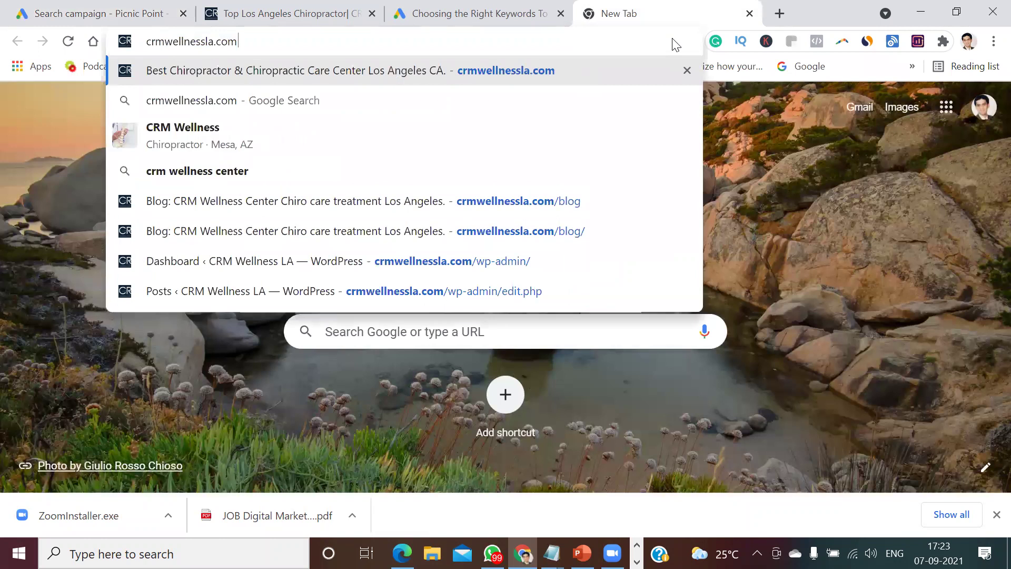
key("Return")
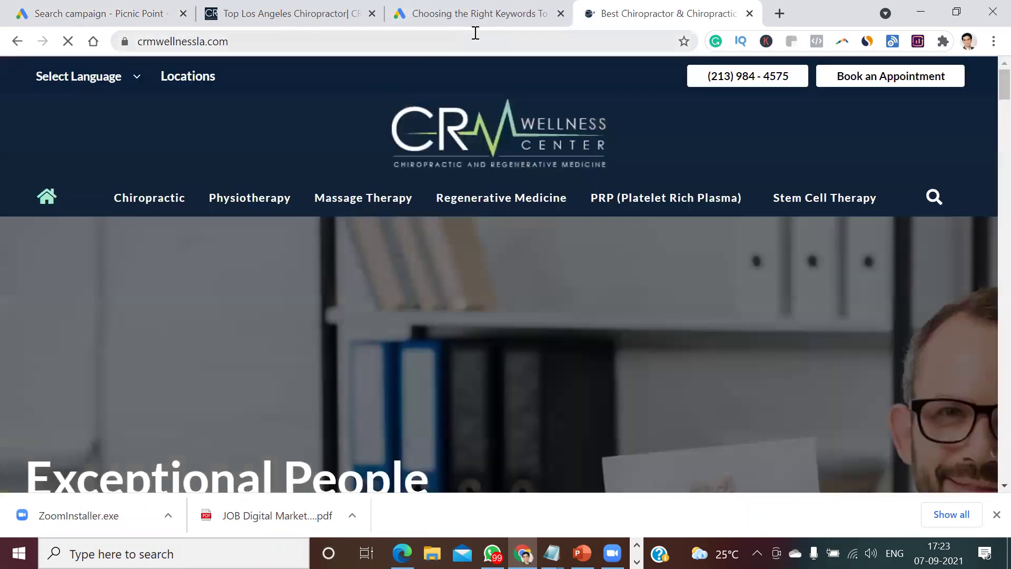
left_click(476, 32)
key("ctrl+c")
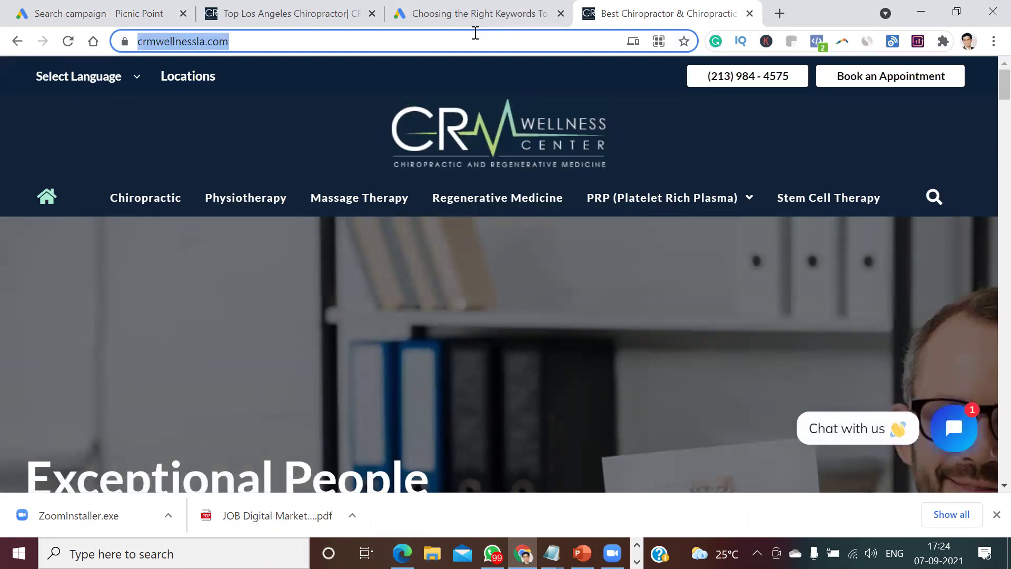
left_click(120, 13)
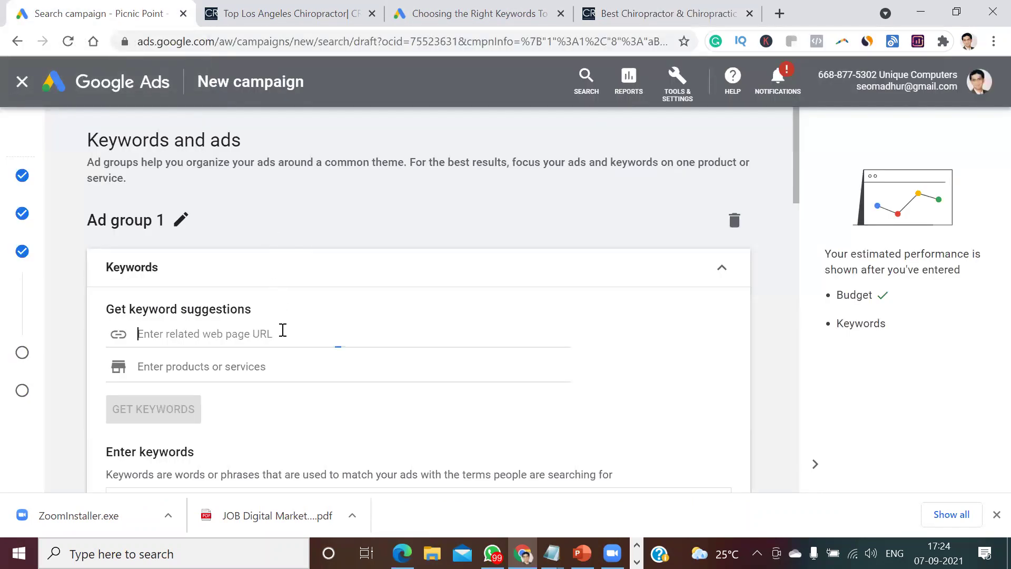
key("ctrl+v")
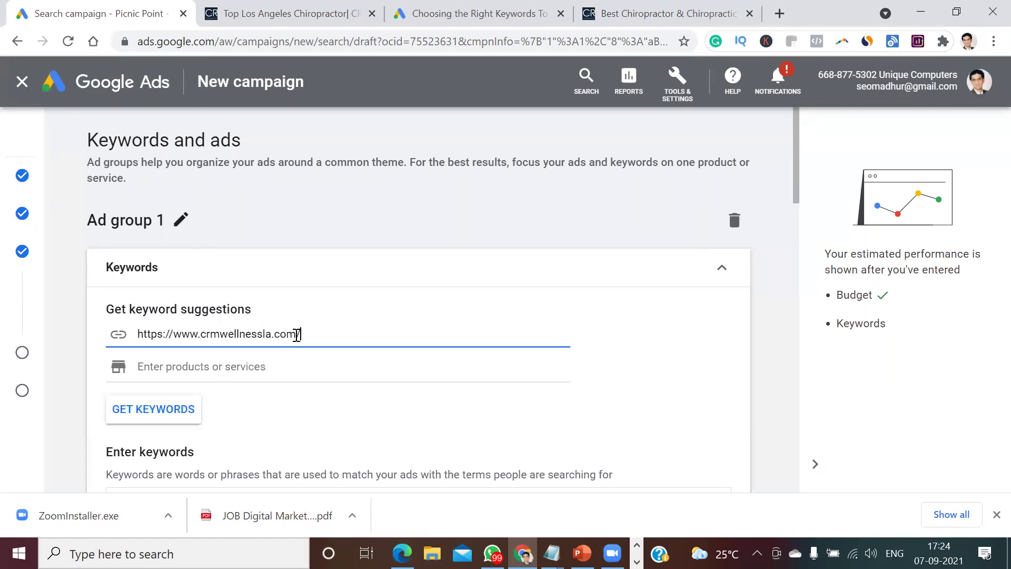
left_click(182, 414)
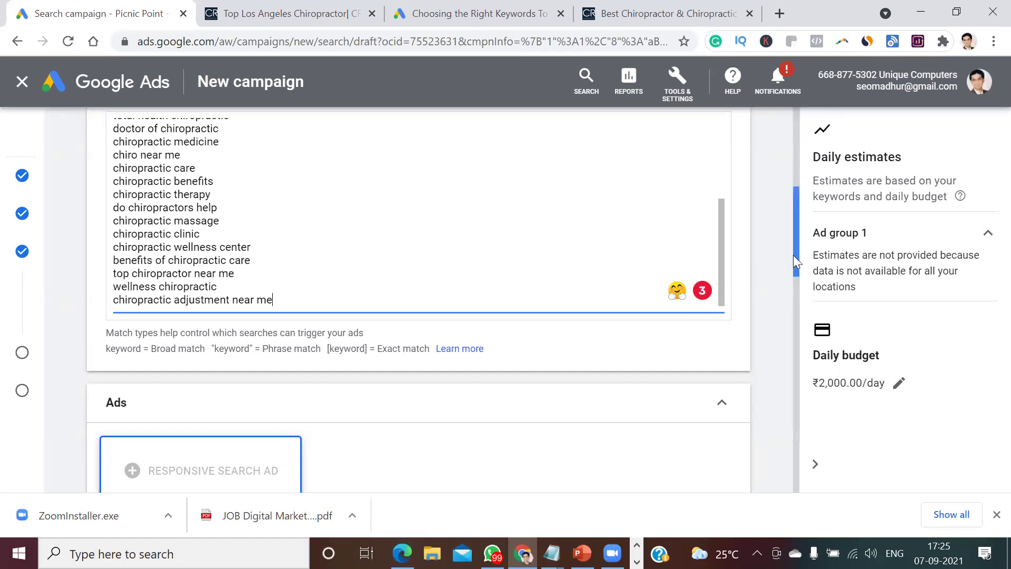
Review the suggested keywords for Ad group 1 and the ads section below them
scroll(793, 259, "down", 2)
scroll(795, 270, "up", 1)
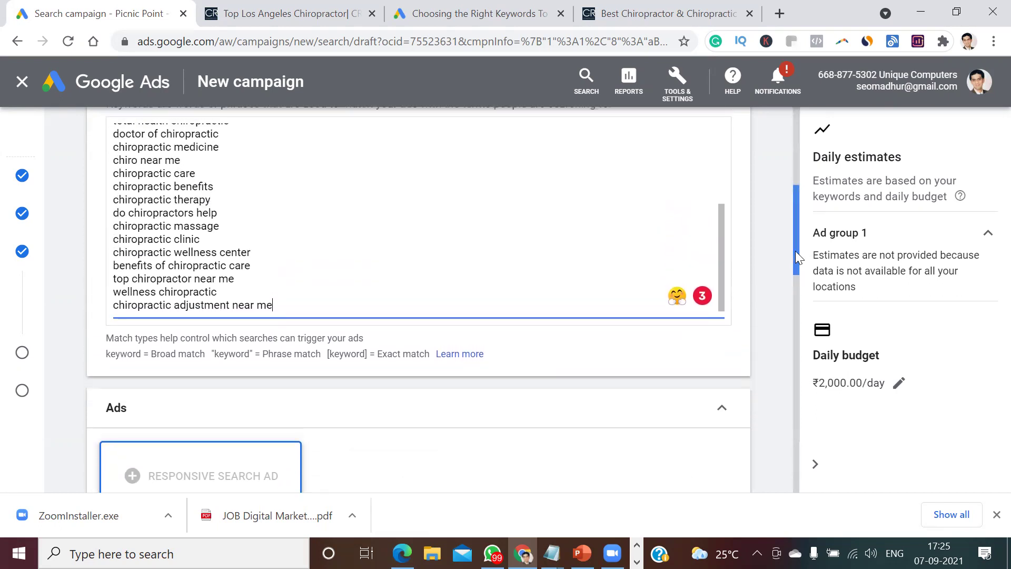
scroll(793, 268, "down", 3)
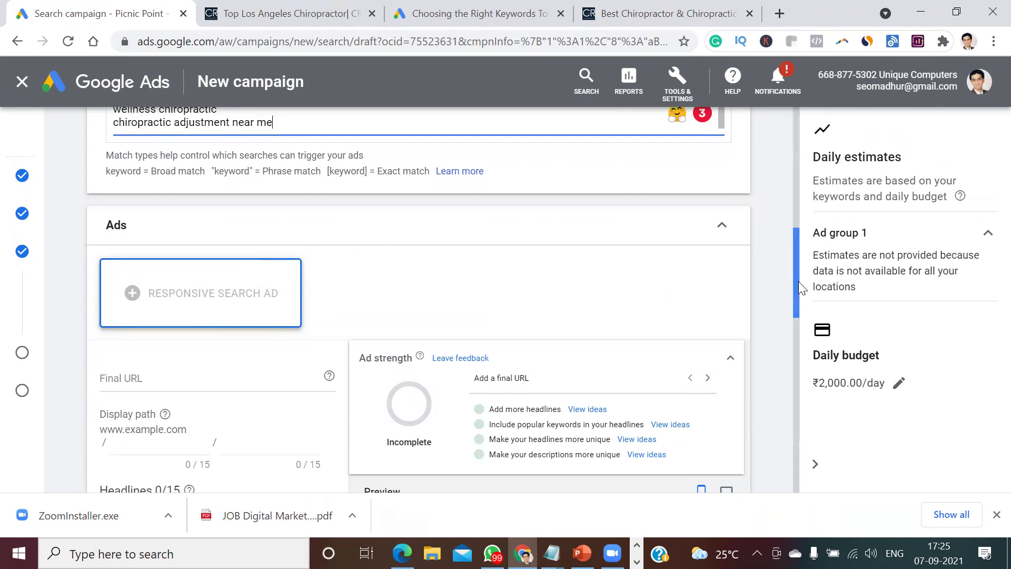
left_click_drag(797, 282, 791, 224)
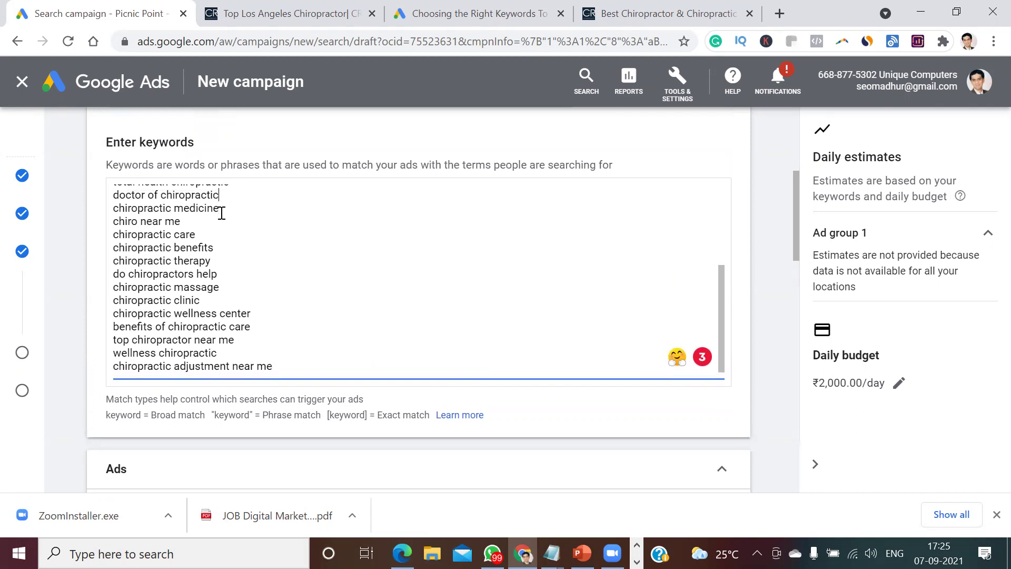
scroll(221, 213, "up", 3)
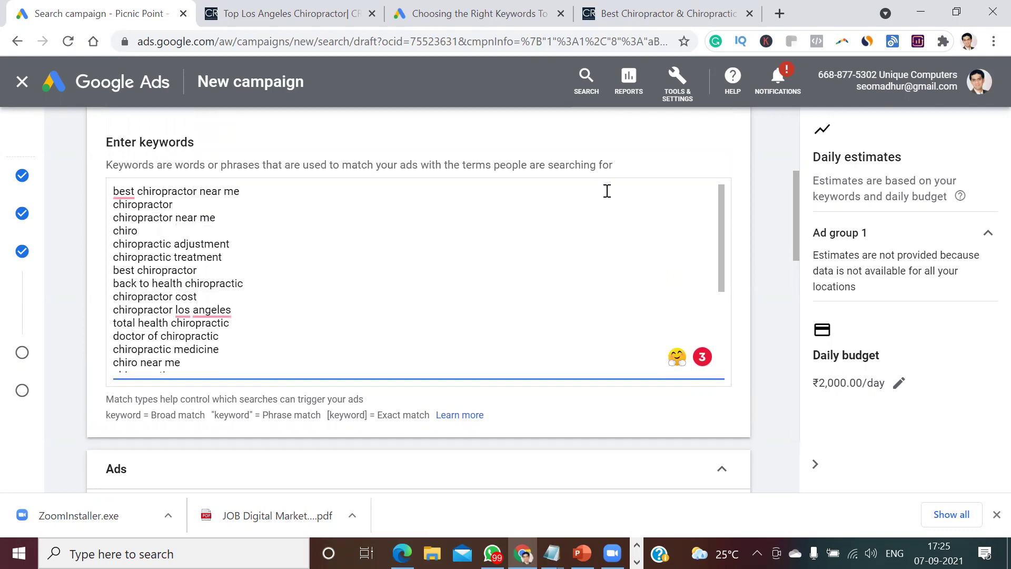
Add plus-sign match modifiers to the first two keywords, making them "+best +chiropractor+ near+ me" and "+chiropractor+"
type("+")
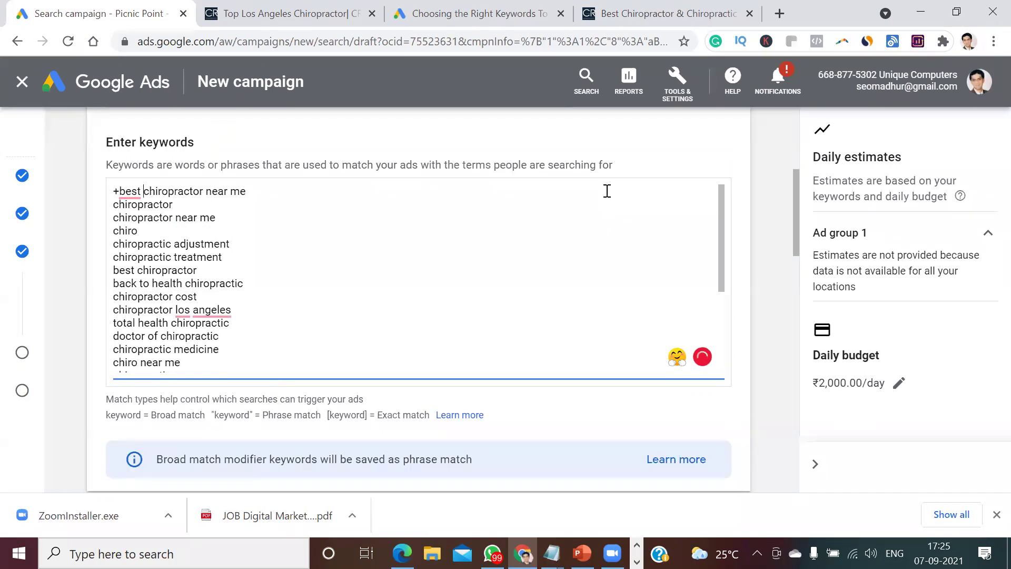
type("+")
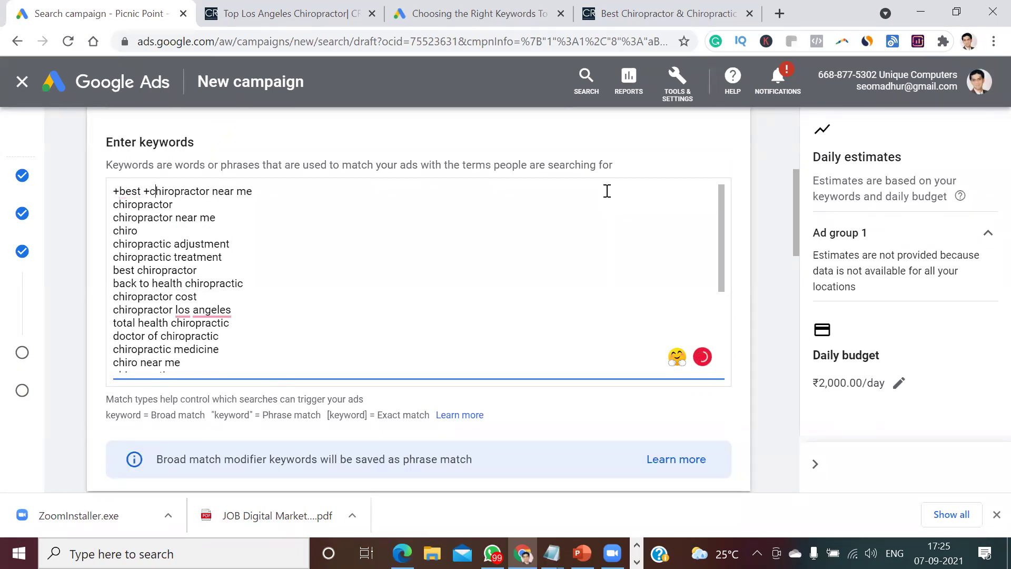
key("ctrl+Right")
key("Right")
type("+")
type("+")
type("+")
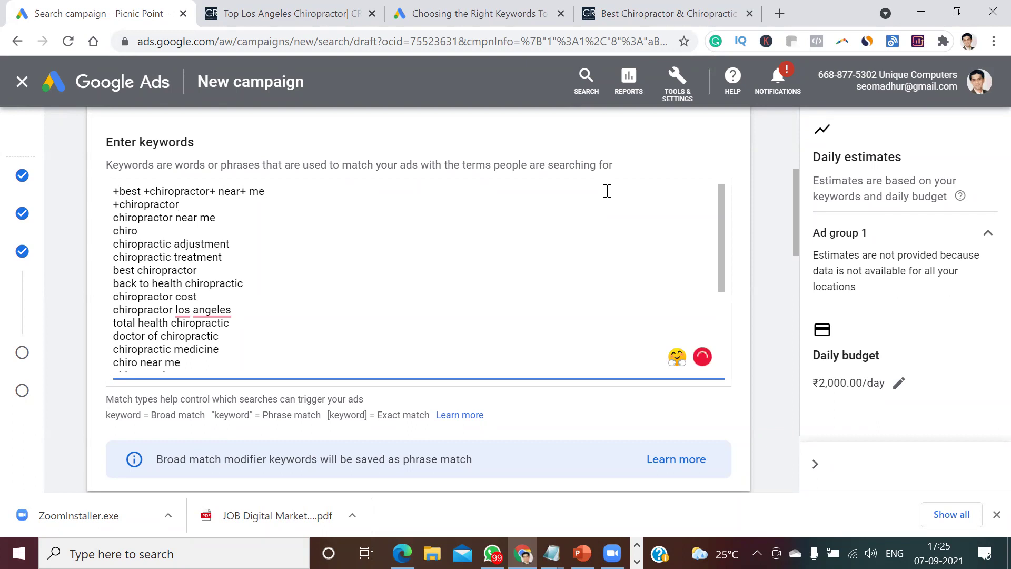
type("+")
Turn the keywords "chiropractor near me" and "chiro" into phrase match by enclosing each in quotation marks
key("Left")
key("Left")
type("\"")
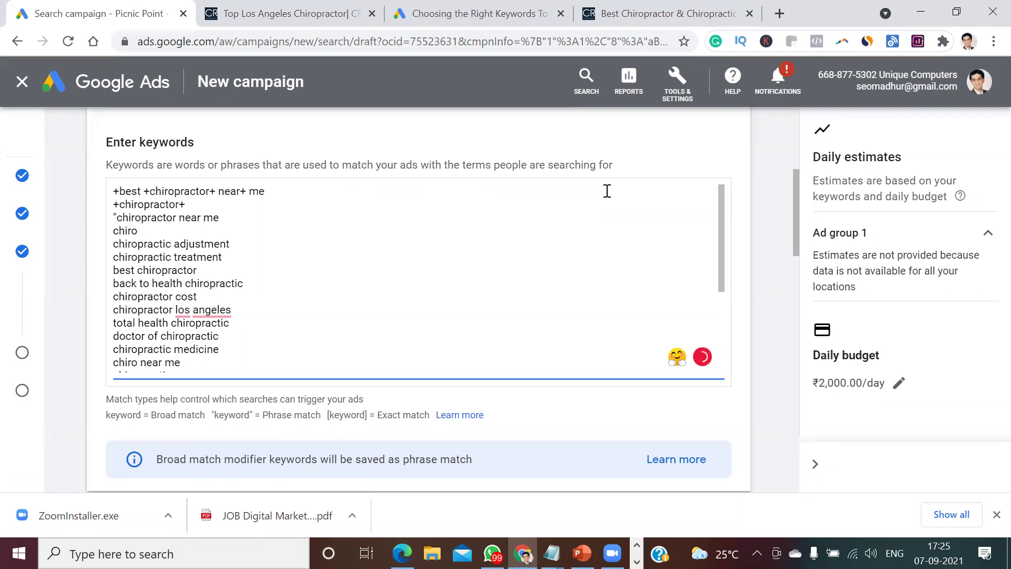
type("\"")
key("Left")
key("Left")
type("\"")
key("End")
type("\"")
Make the chiropractic adjustment keyword exact match by enclosing it in square brackets
key("Down")
key("Left")
type("[")
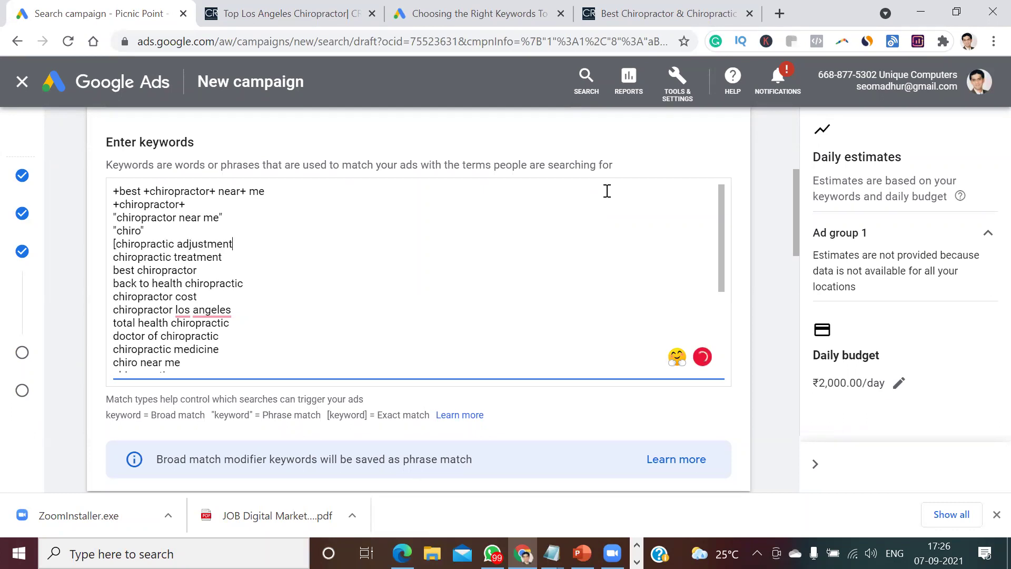
key("End")
type("]")
Rewrite the chiropractic treatment keyword with plus-sign modifiers as +chiropractic+treatment
key("Down")
key("Home")
type("+")
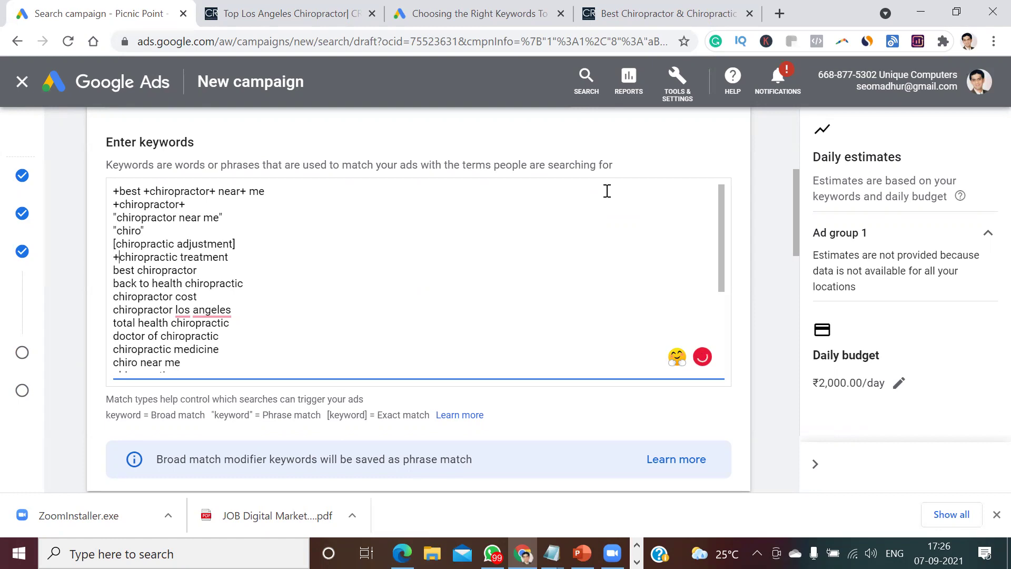
key("Right")
key("Right")
key("Right")
type("+")
key("Delete")
Rewrite the best chiropractor keyword with plus-sign modifiers as +best+chiropractor
key("Down")
key("Down")
key("Down")
key("Left")
key("Left")
key("Left")
key("Left")
key("Left")
key("Left")
key("Up")
key("Left")
type("+")
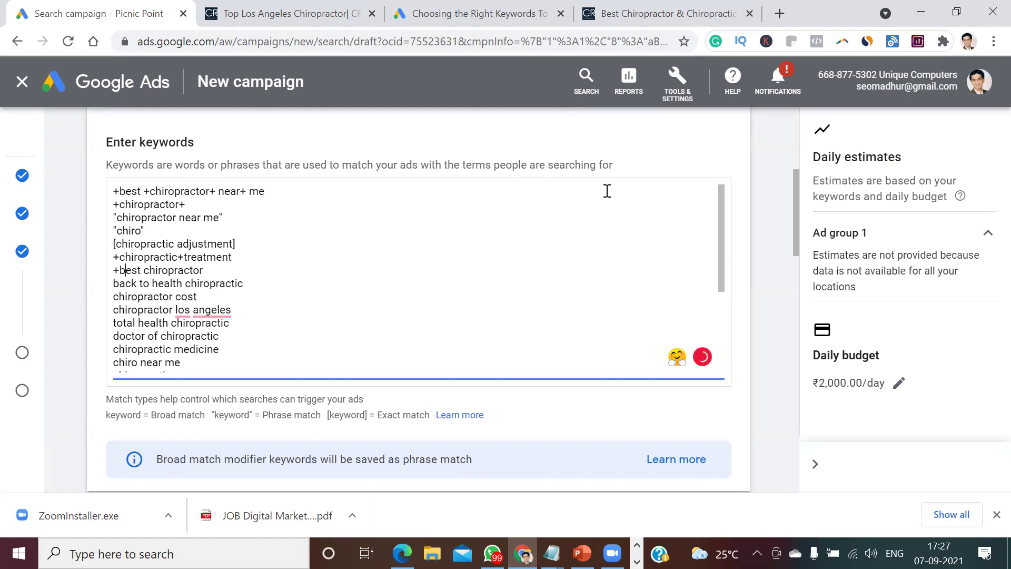
key("Left")
type("+")
key("Delete")
Rewrite the back to health chiropractic keyword with plus-sign modifiers as "+back+to+health +chiropractic"
key("Down")
type("+back")
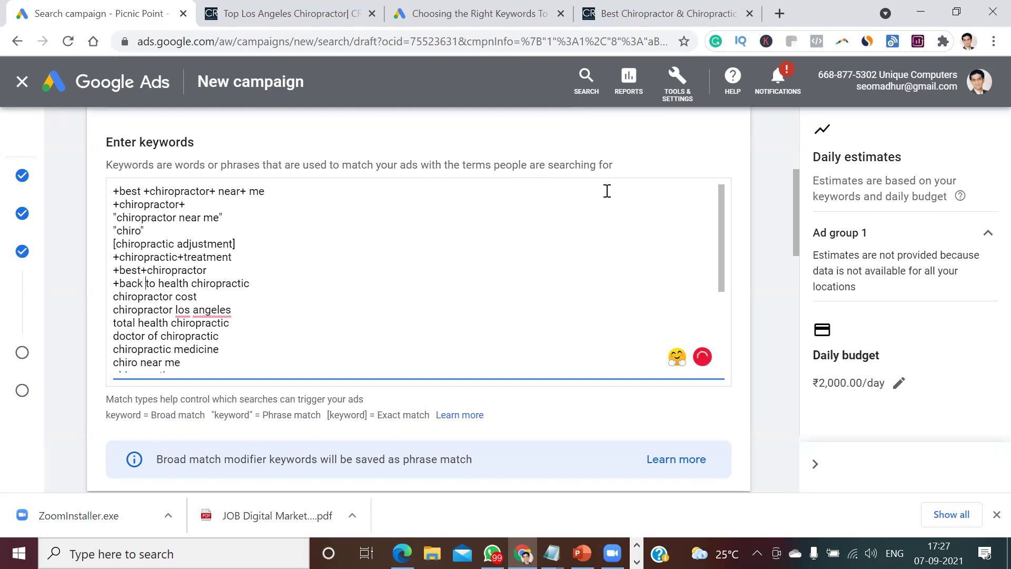
type("+")
key("Delete")
key("Right")
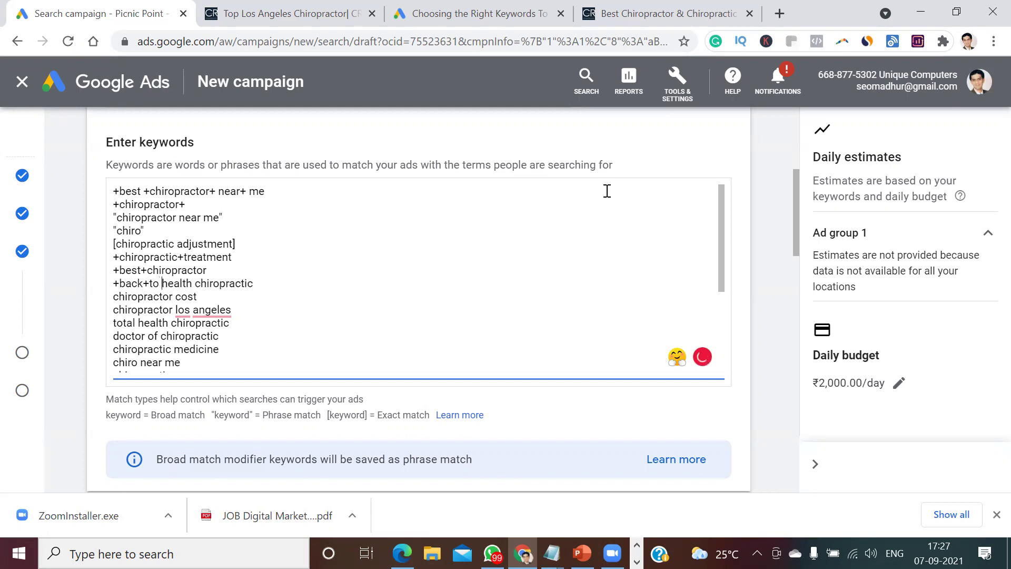
type("+")
key("Delete")
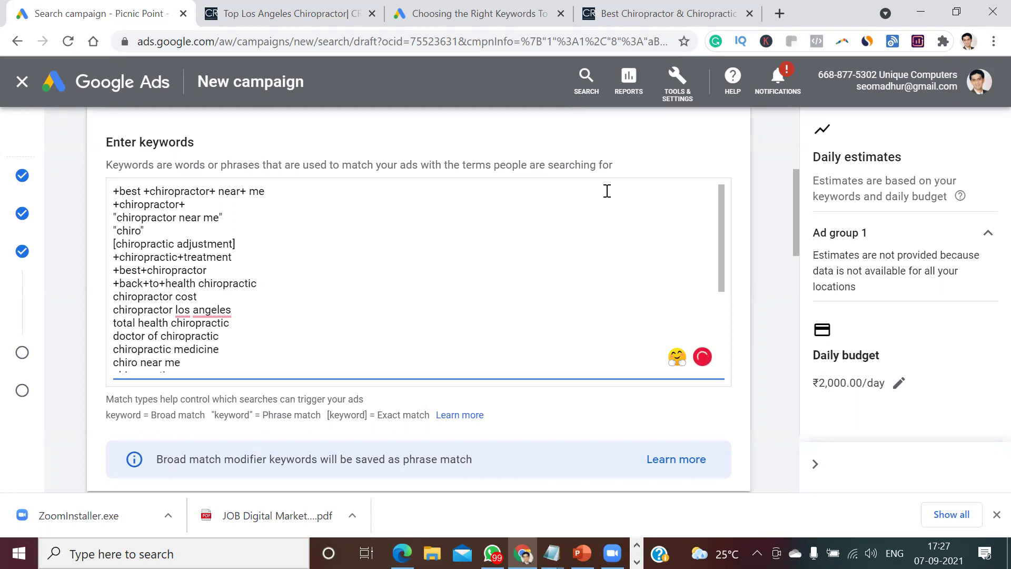
key("Right")
key("Right")
type("+")
Remove all remaining keywords from "chiropractor cost" through "chiropractic adjustment near me", keeping only the edited ones above them
key("Left")
key("Left")
key("Left")
key("Left")
key("shift+Down")
key("shift+Down")
key("shift+Down")
key("shift+Down")
key("shift+Down")
key("shift+Down")
key("shift+Down")
key("shift+Down")
key("shift+Down")
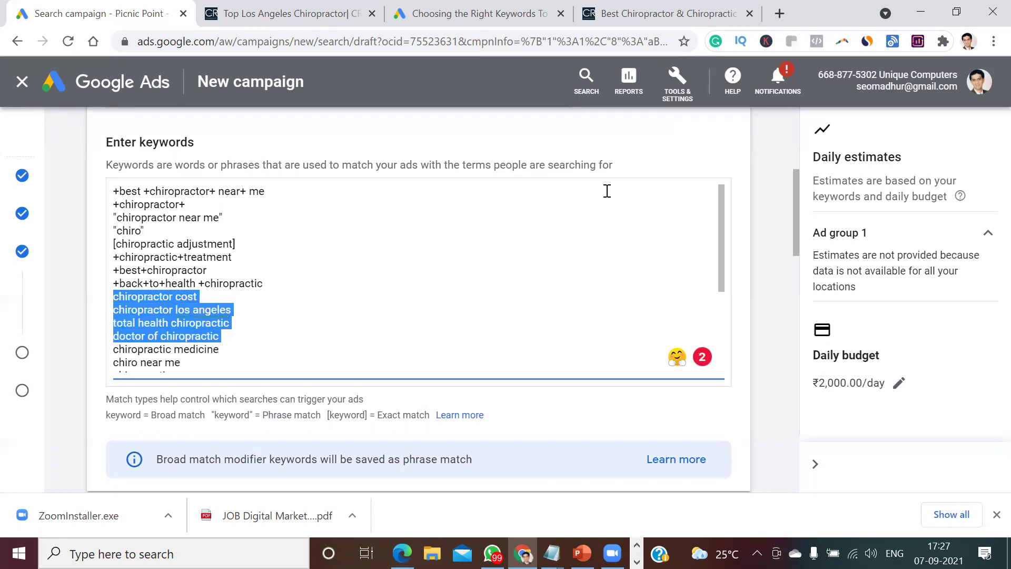
key("shift+Down")
key("shift+Down")
key("shift+Down")
key("shift+Down")
key("shift+Down")
key("shift+Down")
key("shift+Down")
key("shift+Down")
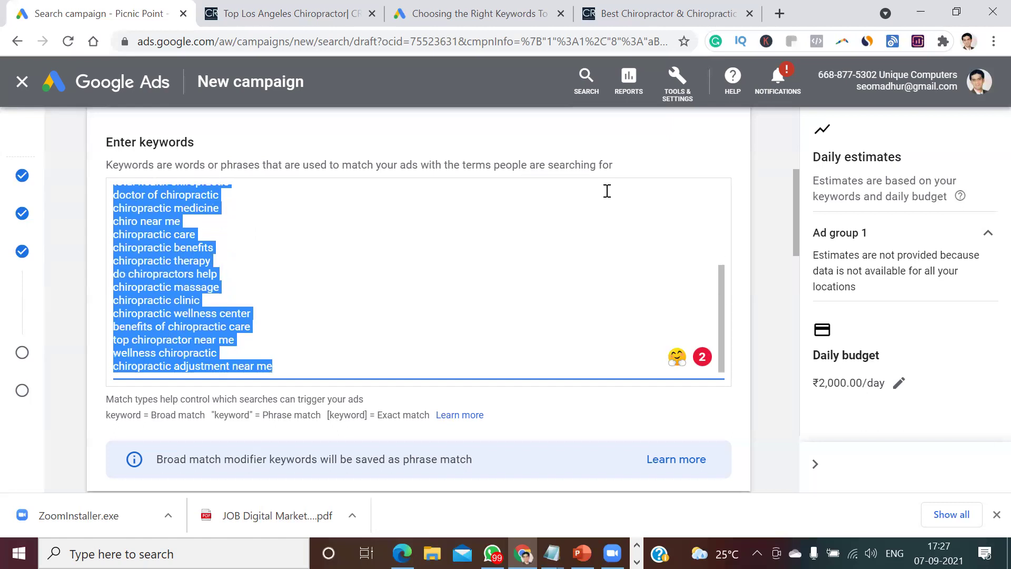
type("+best +chiropractor+ near+ me +chiropractor+ \"chiropractor near me\" \"chiro\" [chiropractic adjustment] +chiropractic+treatment +best+chiropractor +back+to+health +chiropractic")
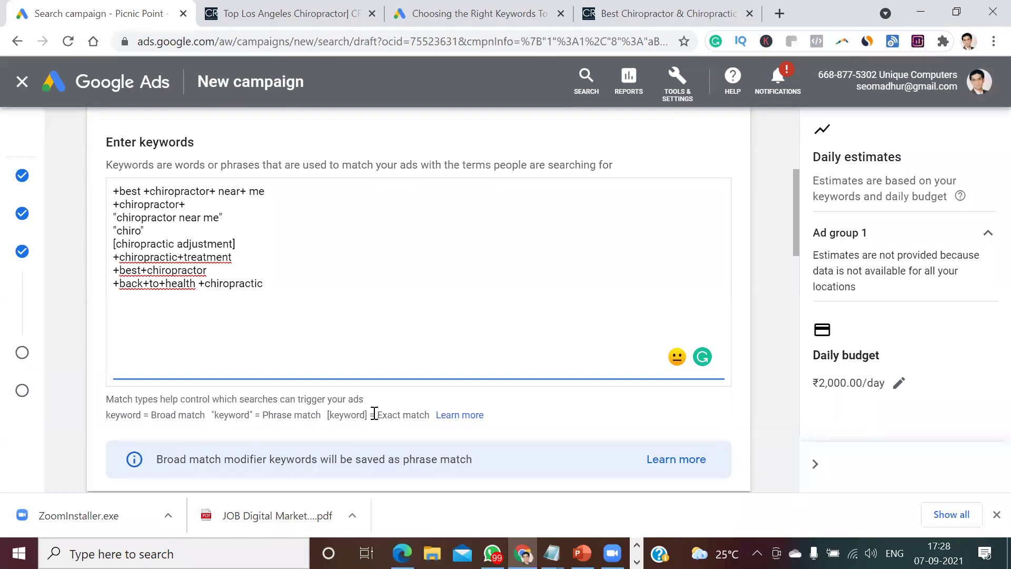
left_click(791, 242)
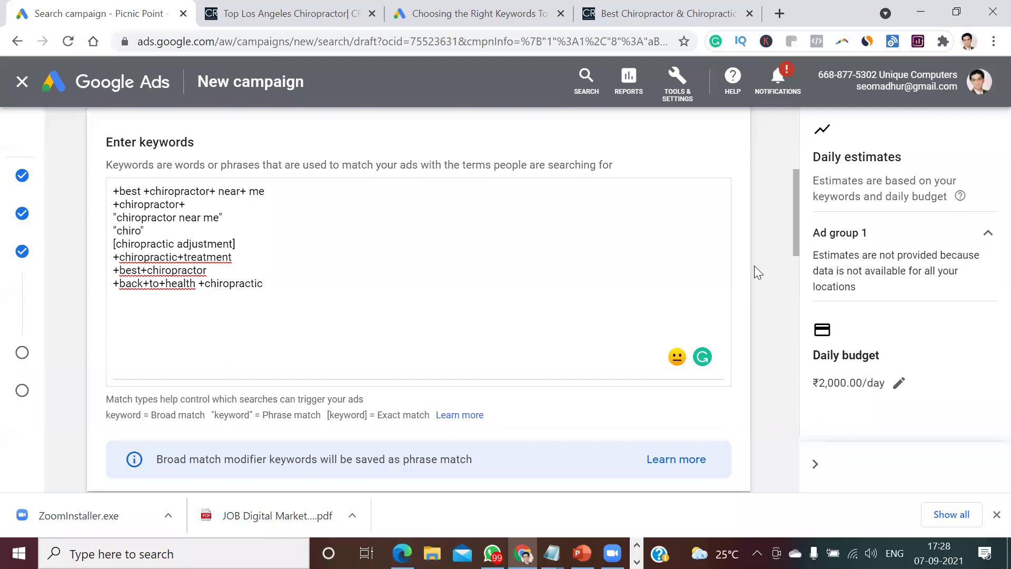
Copy the address of the landing page crmwellnessla.com/chiropractor-los-angeles/ from its open browser tab
left_click_drag(793, 240, 804, 320)
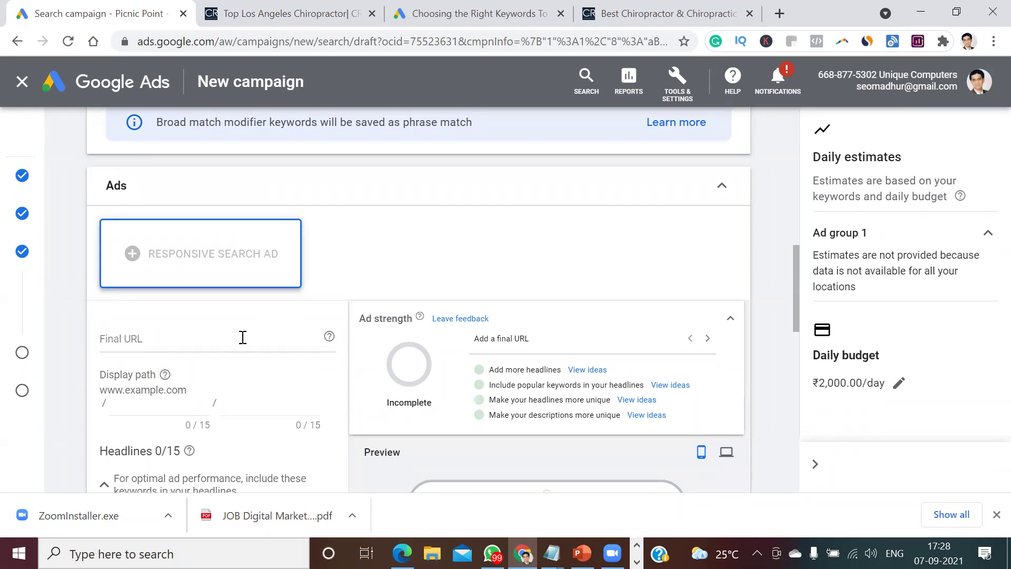
left_click(604, 21)
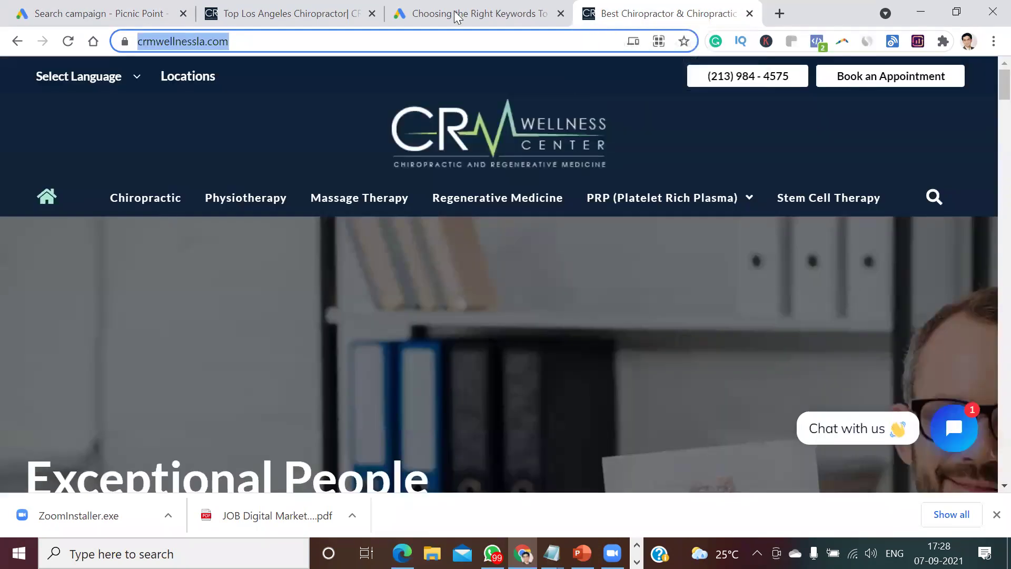
triple_click(309, 37)
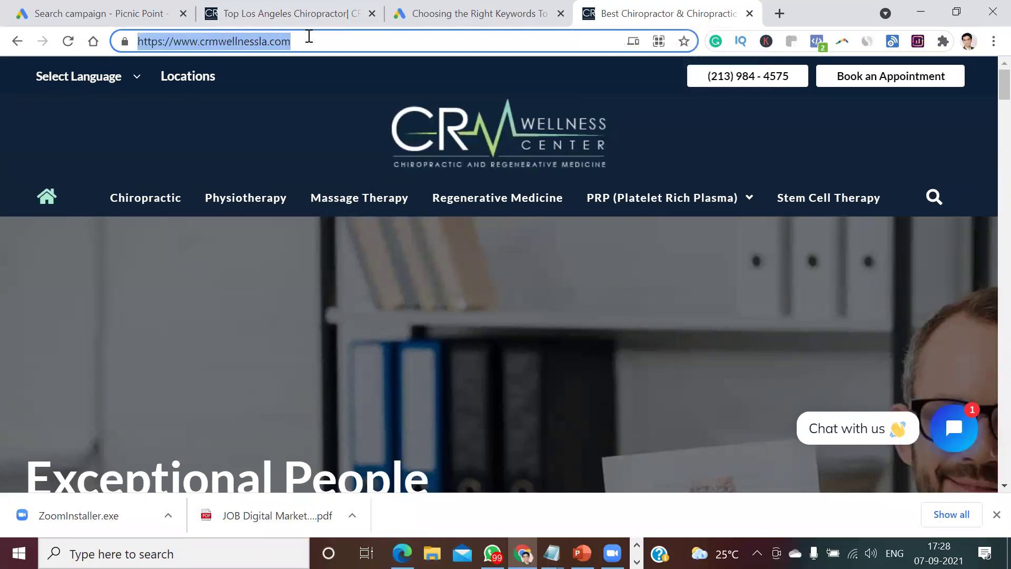
left_click(275, 13)
left_click(250, 37)
right_click(250, 37)
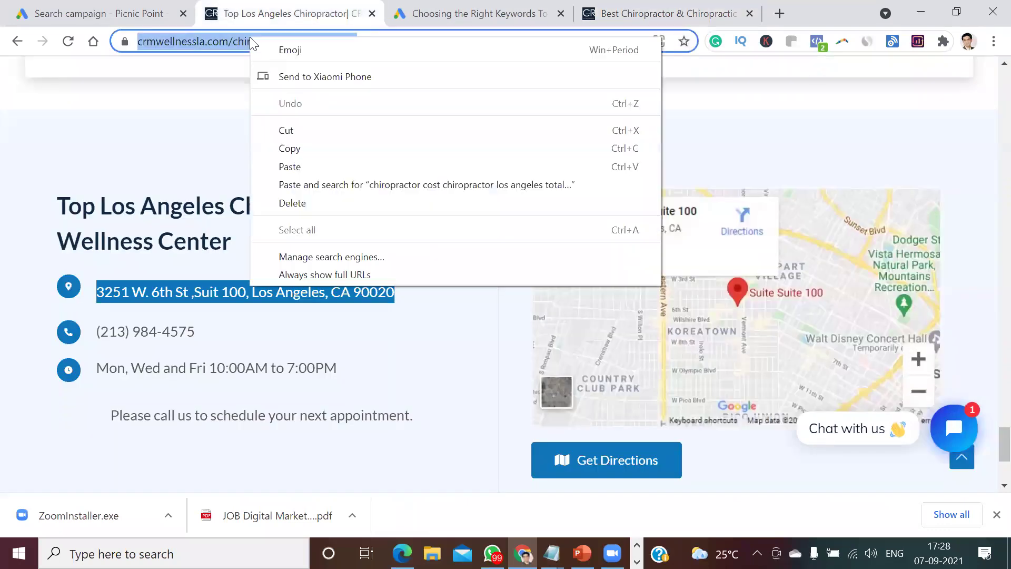
left_click(289, 148)
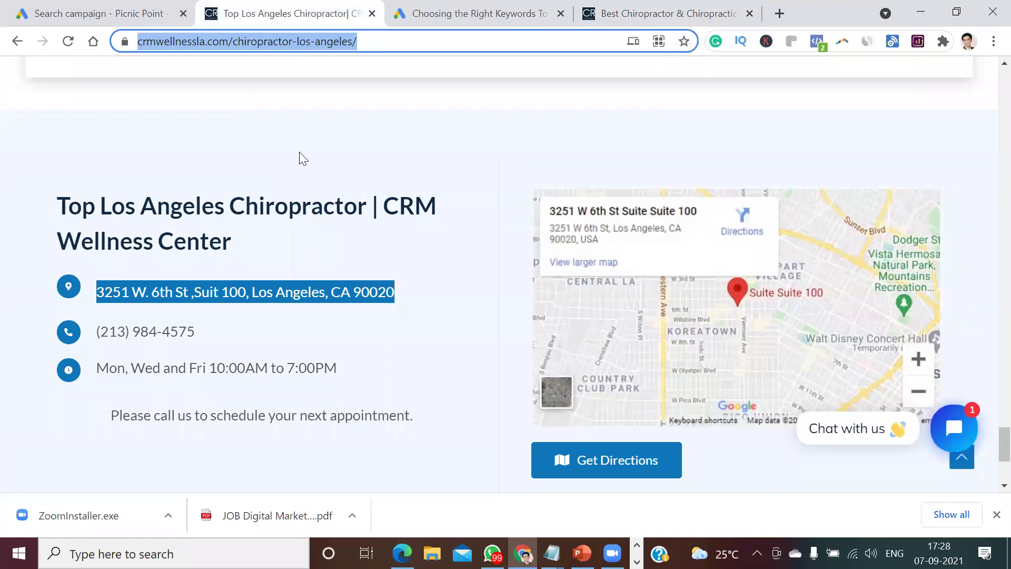
left_click(651, 15)
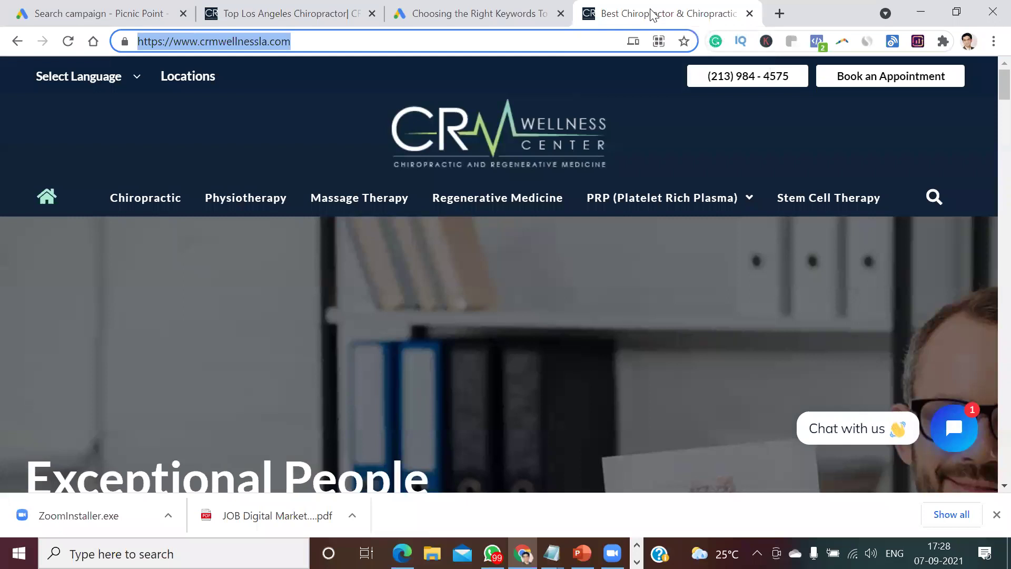
Back in the campaign draft, set the responsive search ad's final URL to the copied chiropractor-los-angeles page address
left_click(121, 7)
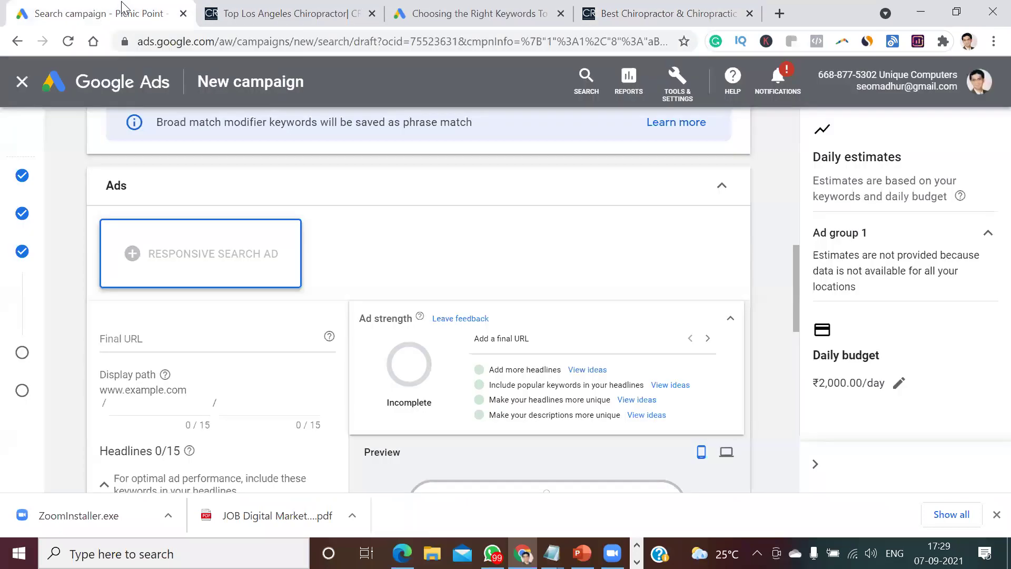
left_click(164, 338)
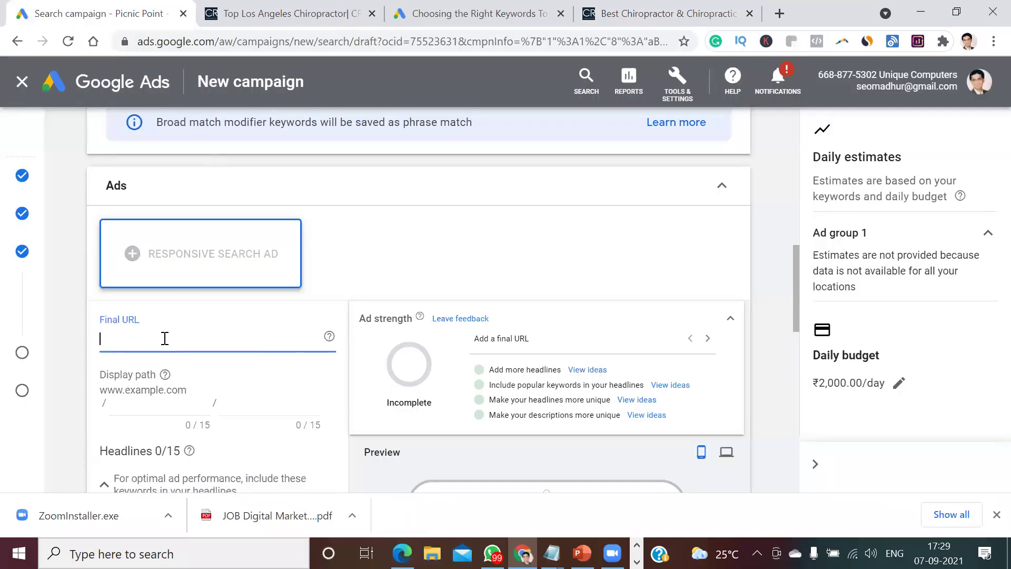
key("ctrl+v")
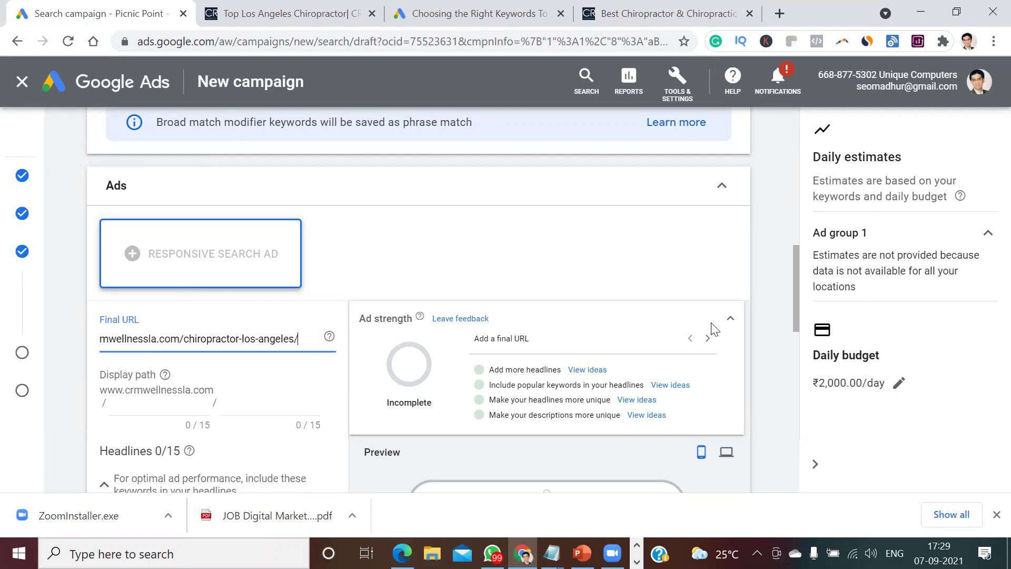
Copy "Top Los Angeles Chiropractor" from the ad text in Notepad and enter it as the ad's first headline
left_click_drag(797, 307, 797, 342)
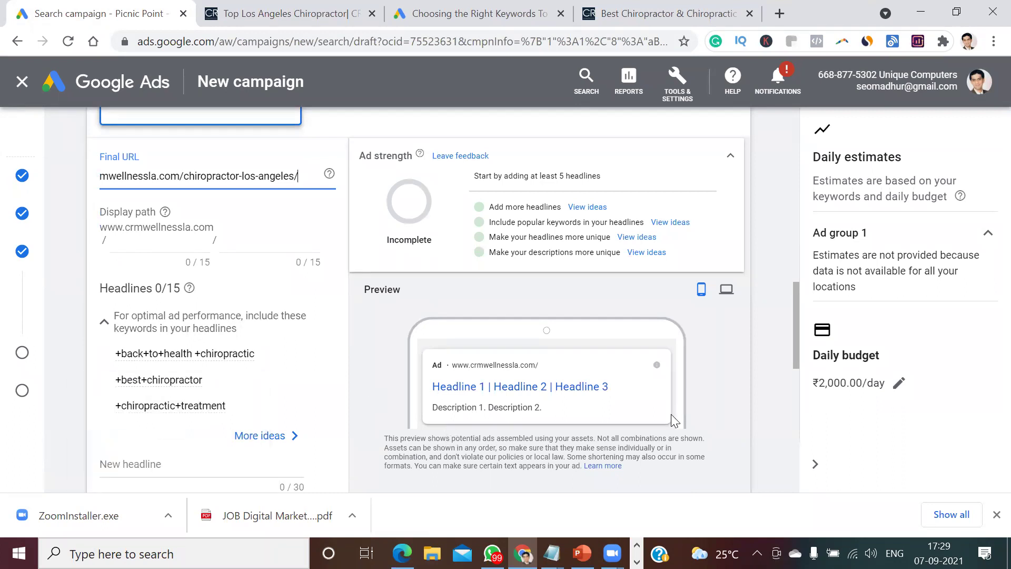
left_click_drag(795, 327, 795, 352)
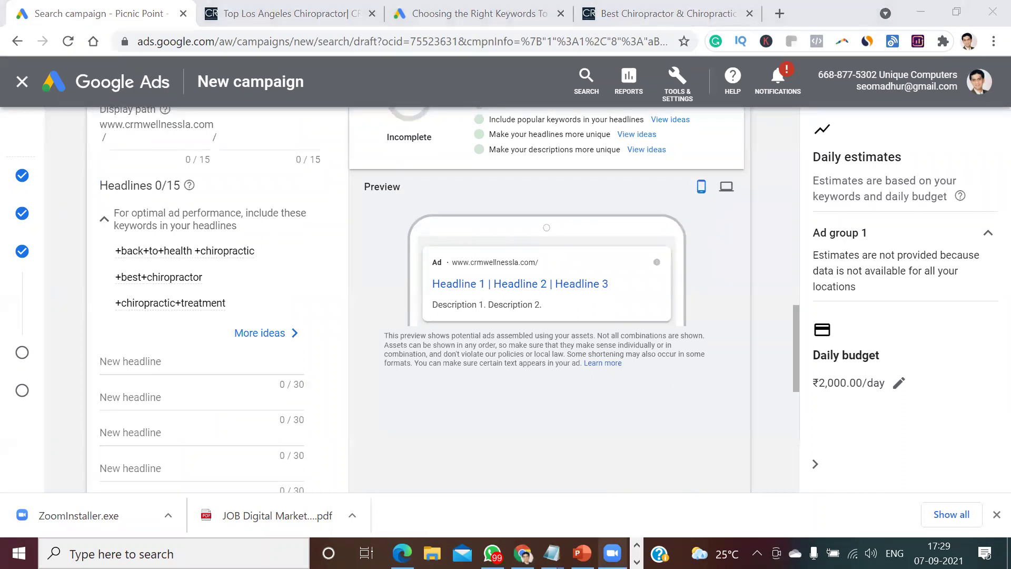
mouse_move(551, 553)
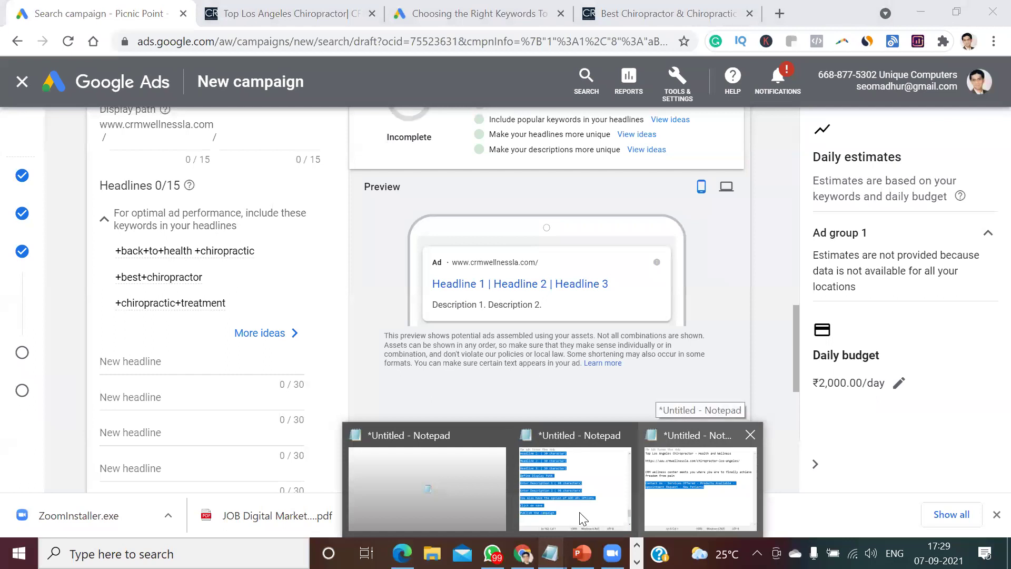
left_click(685, 492)
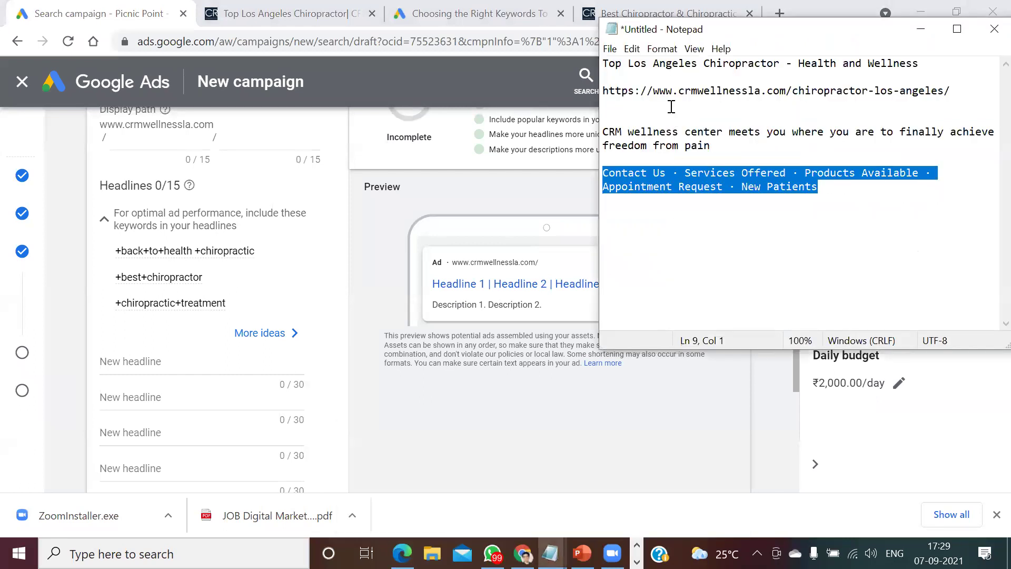
left_click(631, 69)
key("Left")
key("Left")
key("Left")
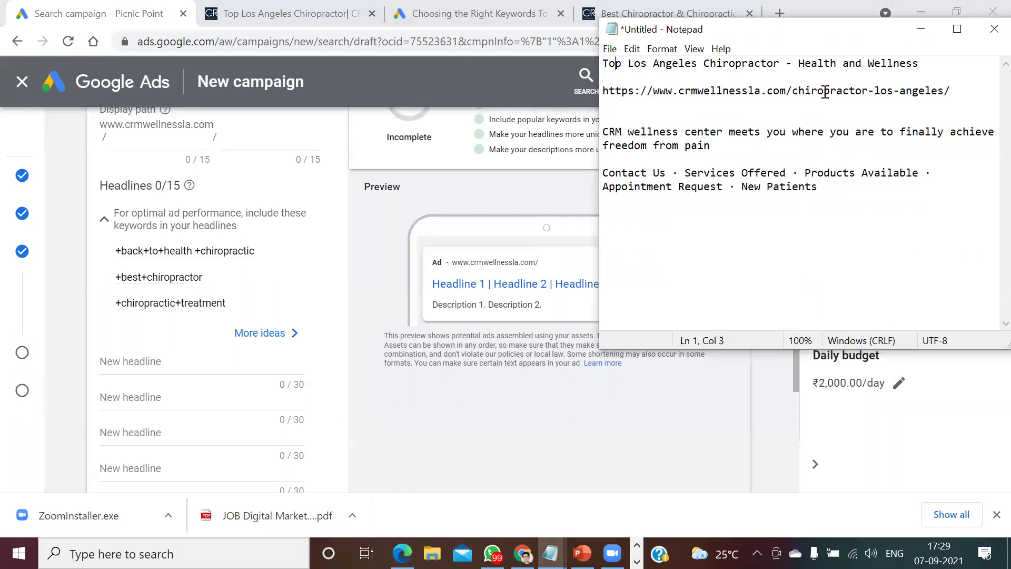
key("shift+Right")
key("shift+Right")
key("shift+Right")
key("shift+Right")
key("shift+Right")
key("shift+Right")
key("shift+Right")
key("shift+Right")
key("shift+Right")
key("shift+Right")
key("shift+Right")
key("shift+Right")
key("shift+Right")
key("shift+Right")
key("shift+Right")
key("shift+Right")
key("shift+Right")
key("shift+Right")
key("shift+Right")
key("shift+Right")
key("shift+Right")
key("shift+Right")
key("shift+Right")
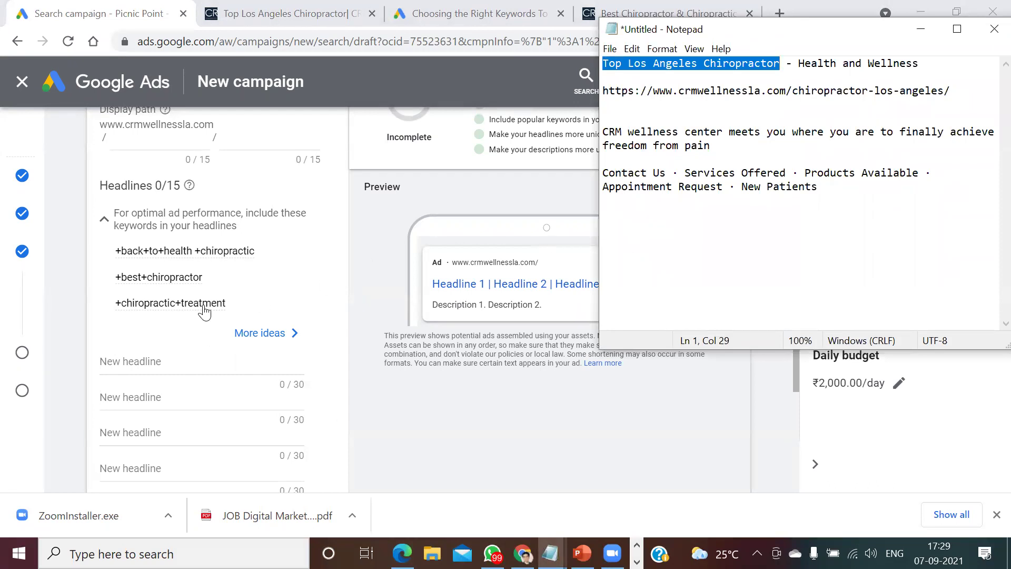
left_click(166, 359)
key("ctrl+v")
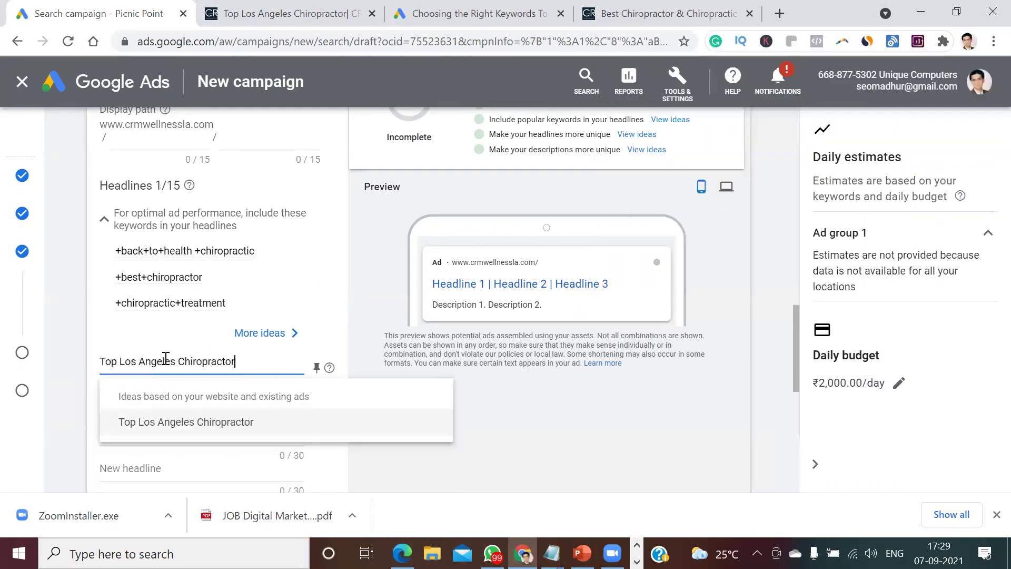
Copy "Health and Wellness" from the ad text in Notepad and enter it as the ad's second headline
left_click(209, 400)
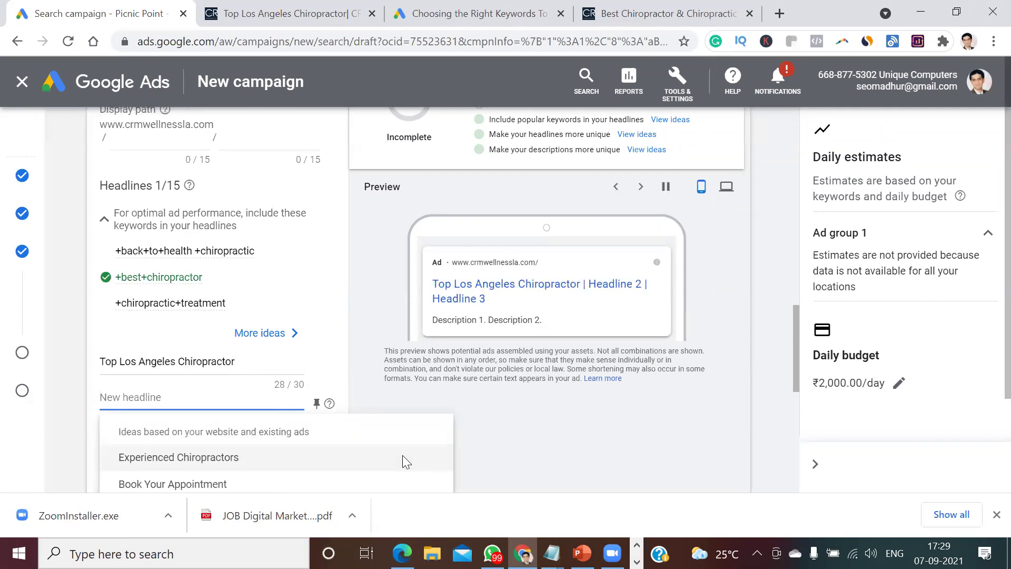
left_click(551, 553)
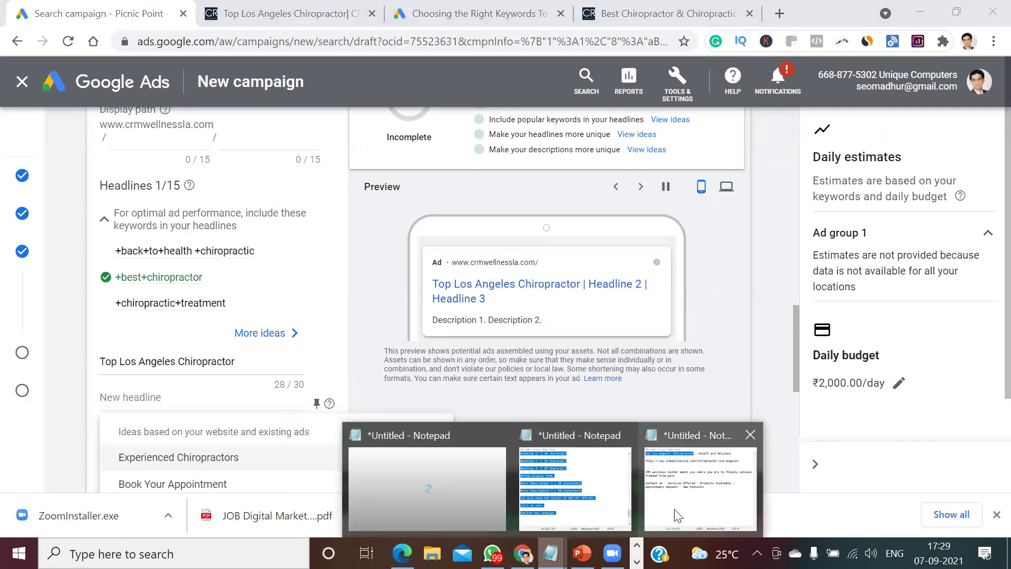
left_click(677, 516)
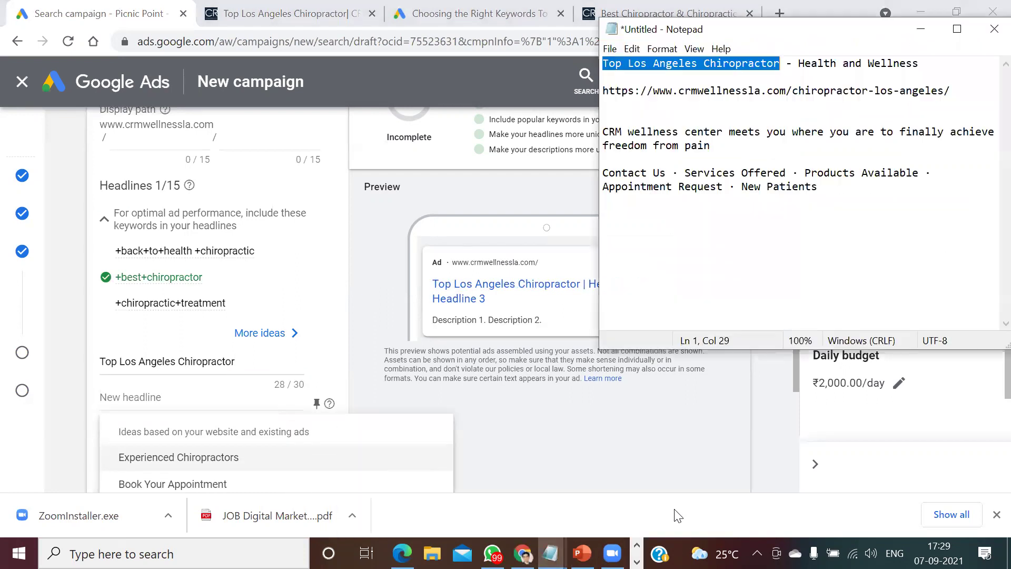
left_click(807, 62)
key("Left")
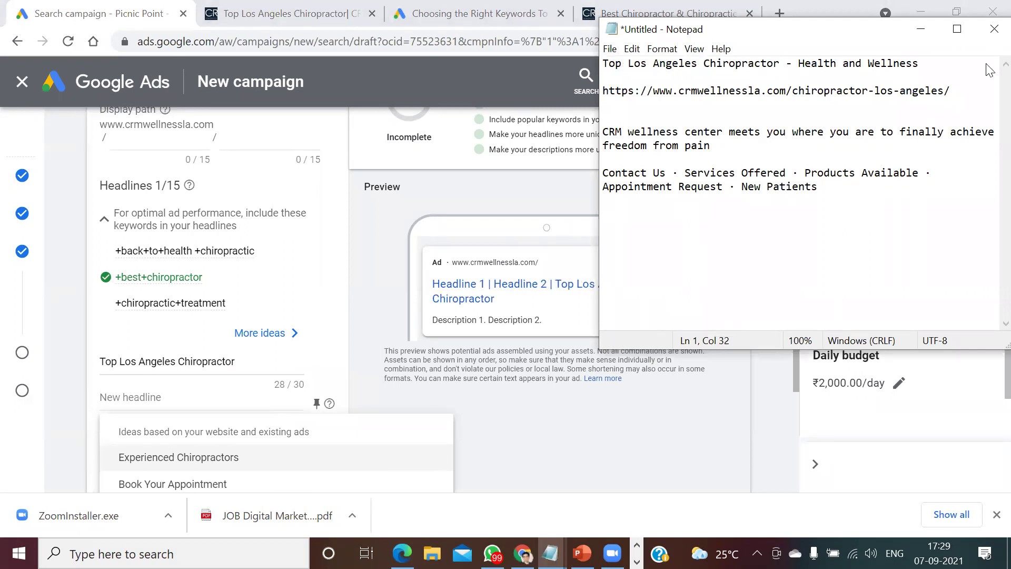
key("shift+End")
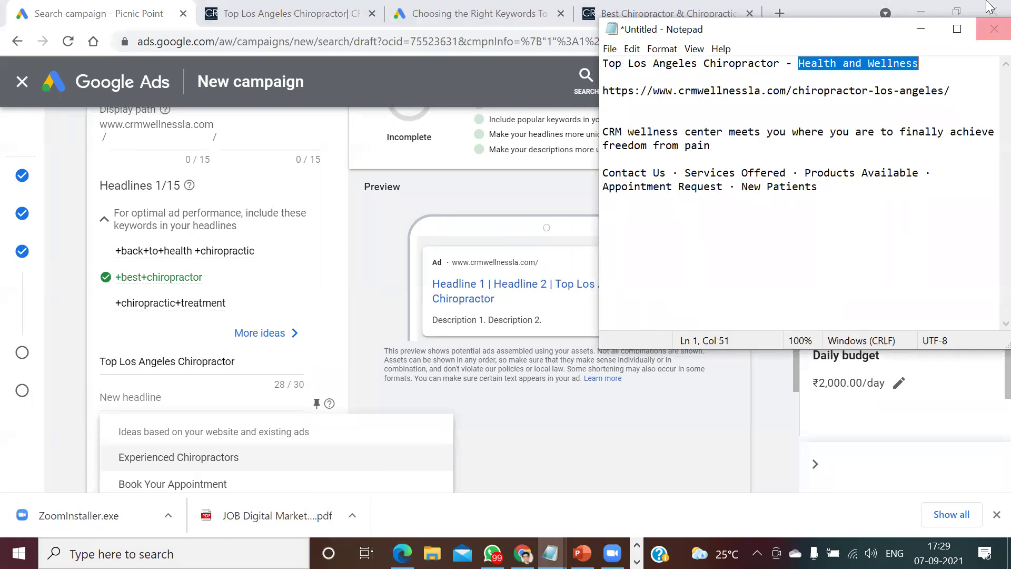
left_click(927, 33)
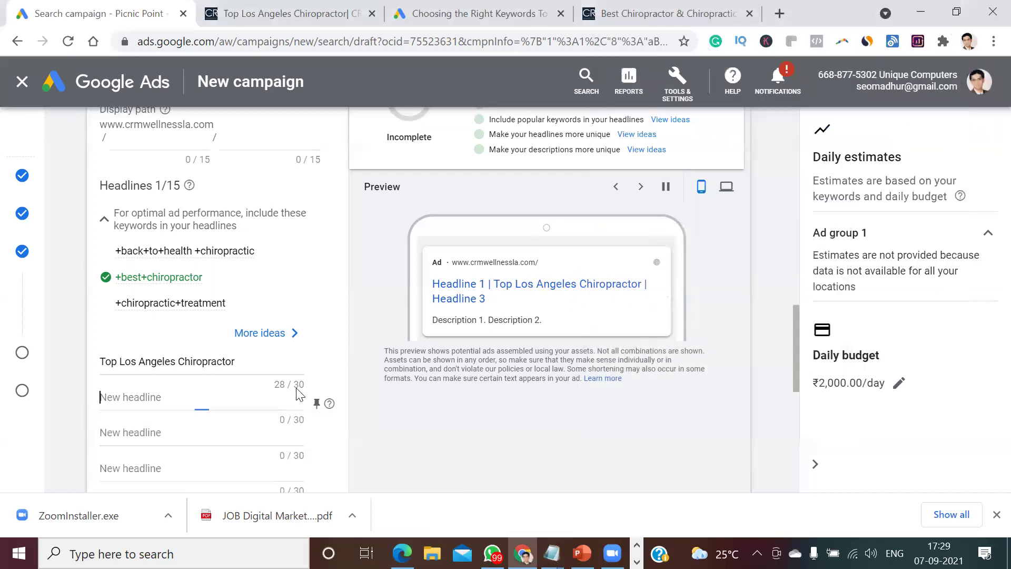
left_click(200, 393)
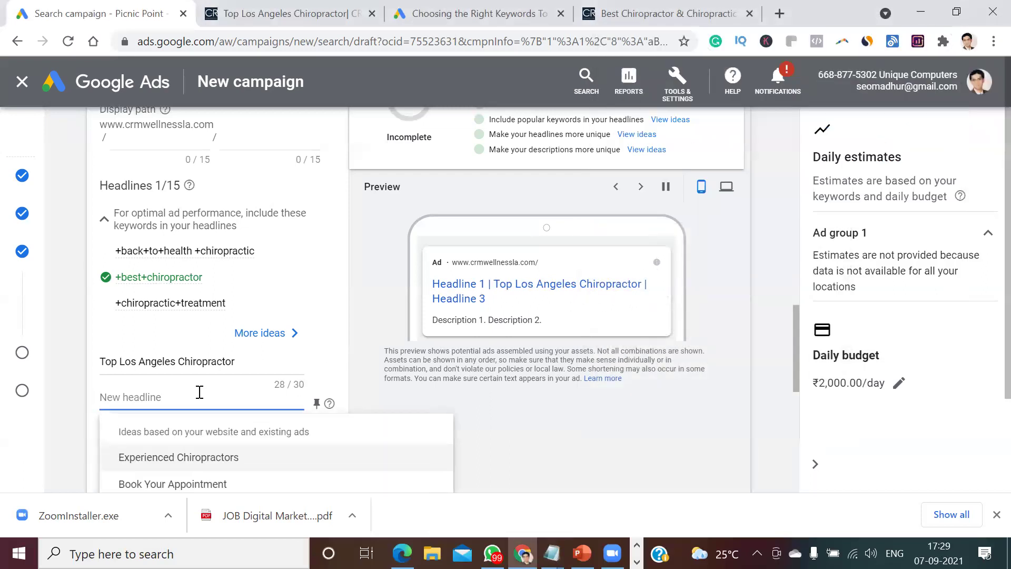
key("ctrl+v")
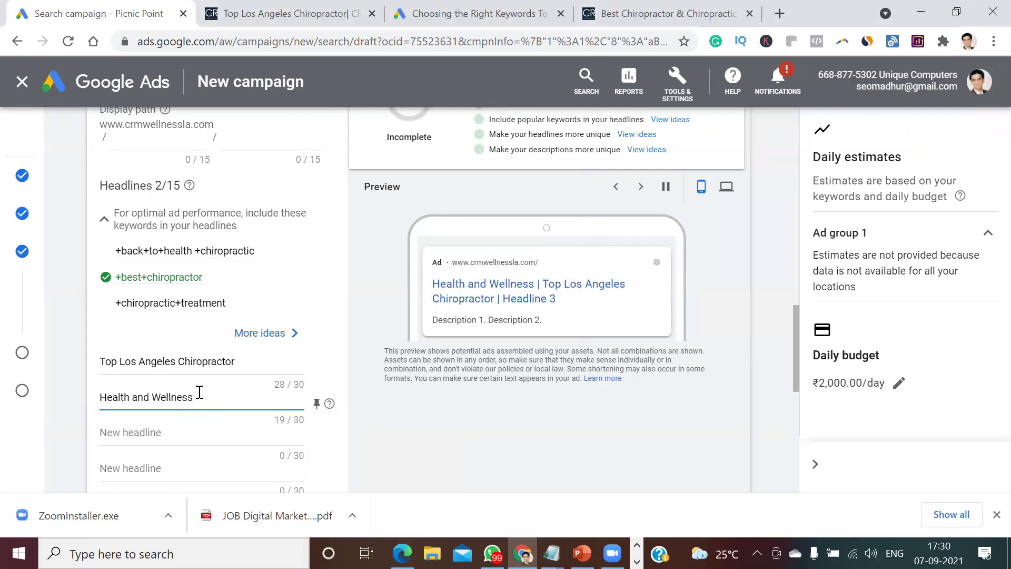
Enter "Chiropractic Treatment" as the ad's third headline
left_click(167, 432)
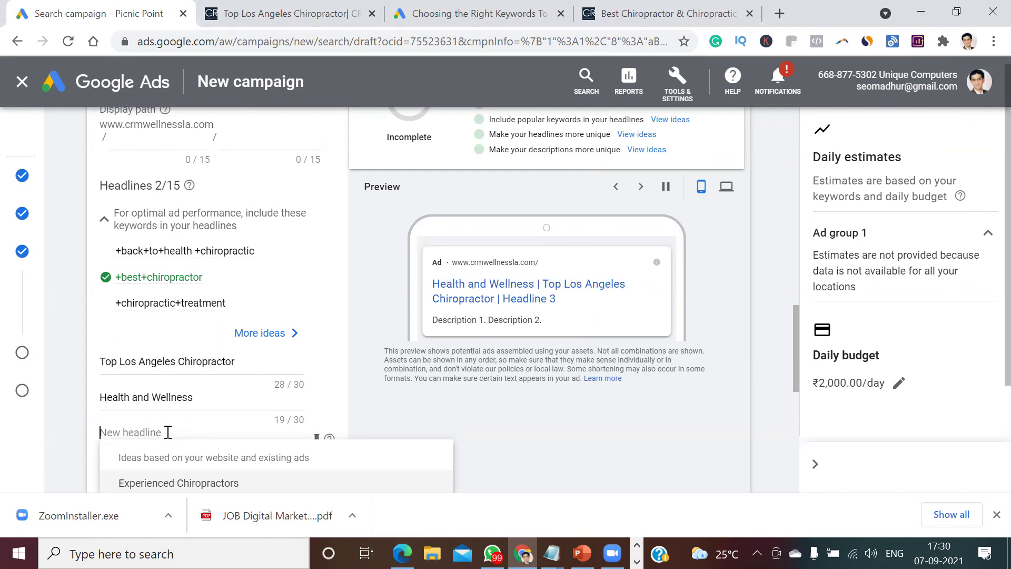
type("C")
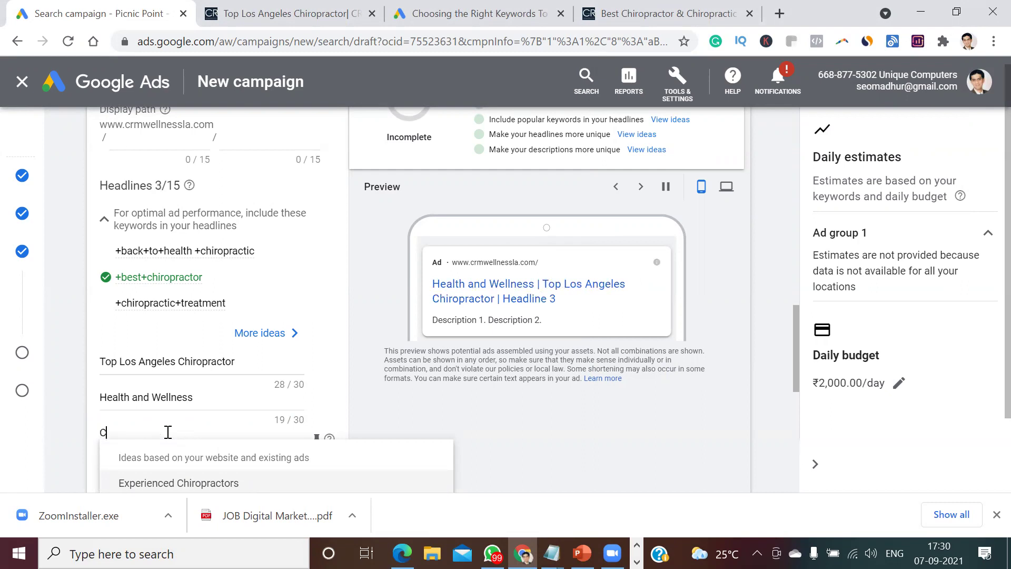
type("hirop")
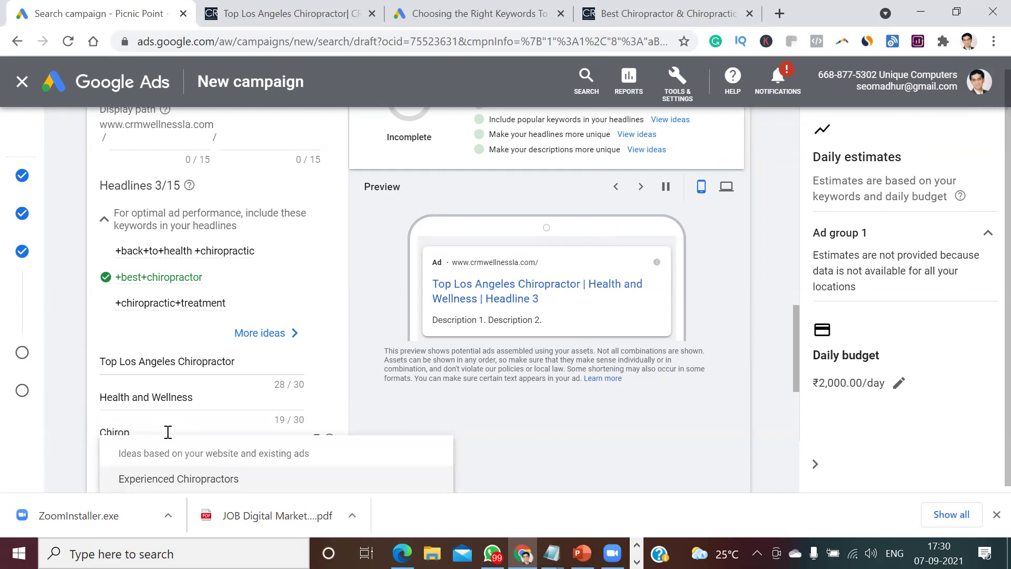
type("ractic T")
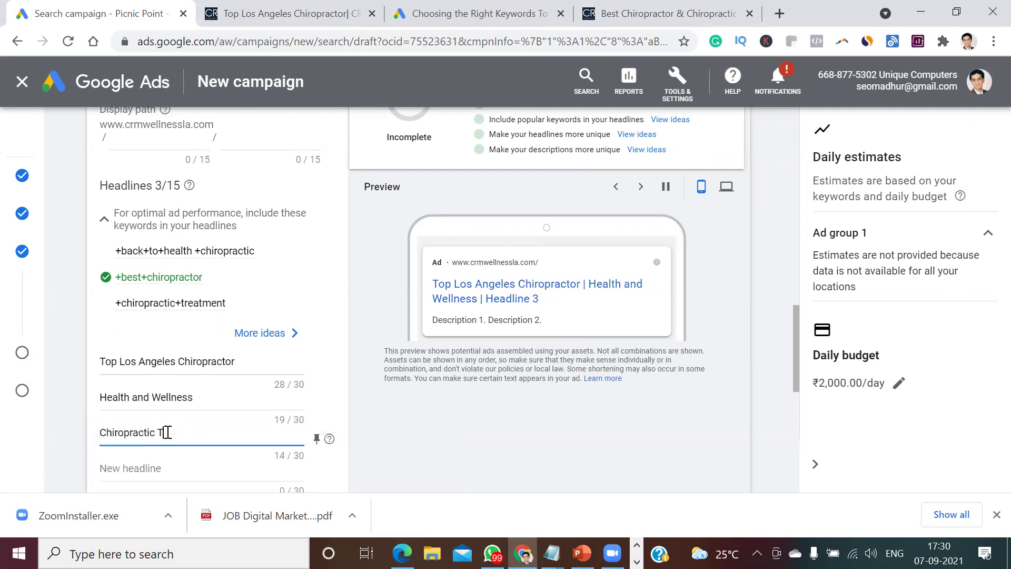
type("reatment")
key("Tab")
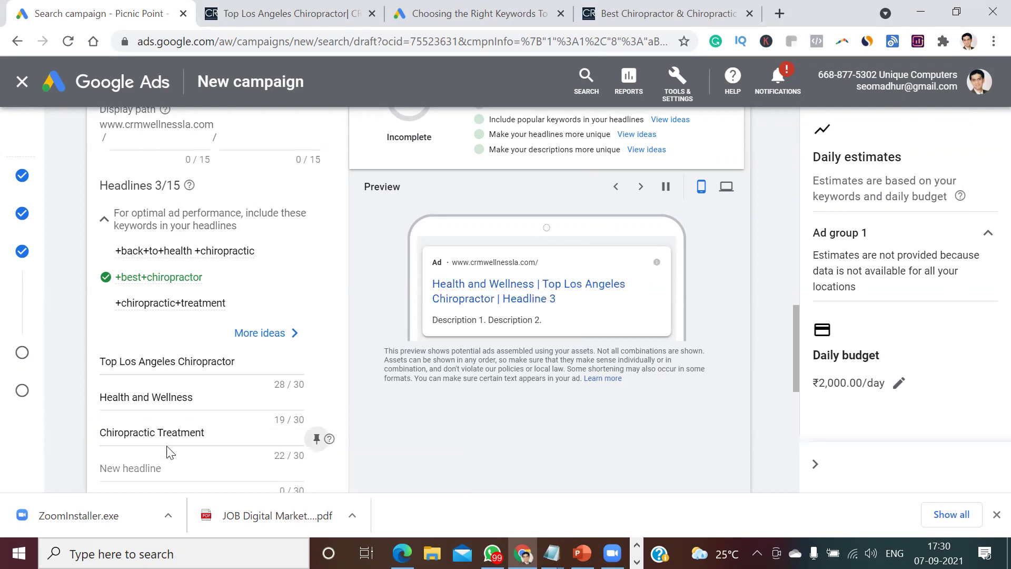
Enter "Best Chiropractor" as the ad's fourth headline
left_click(146, 468)
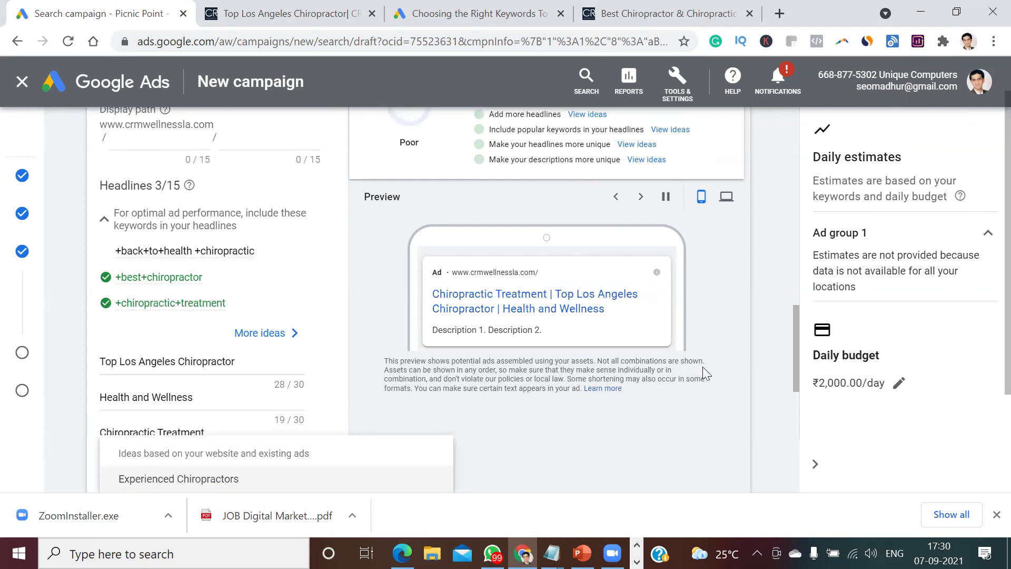
scroll(794, 390, "down", 1)
left_click_drag(793, 402, 793, 413)
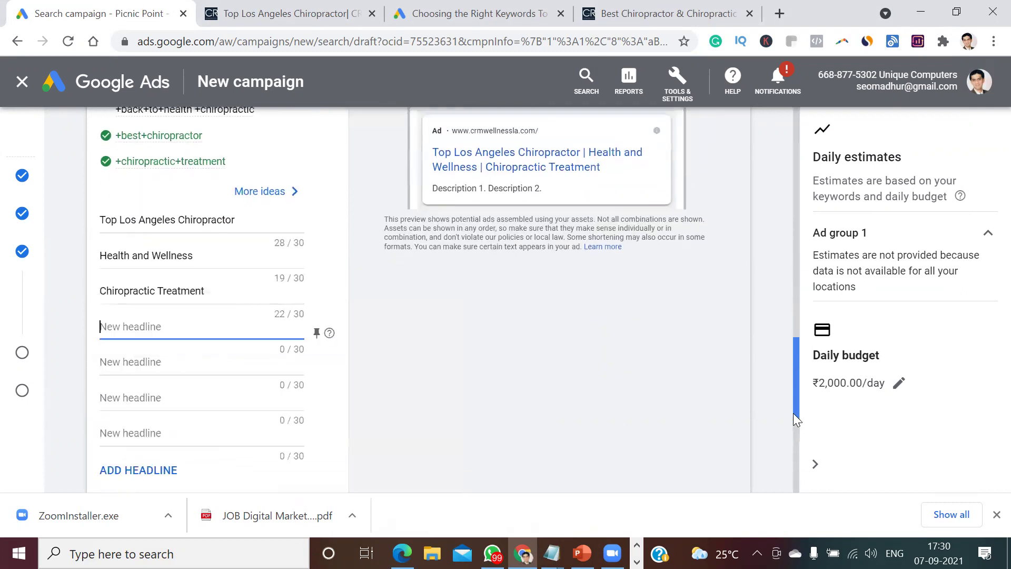
type("Best ")
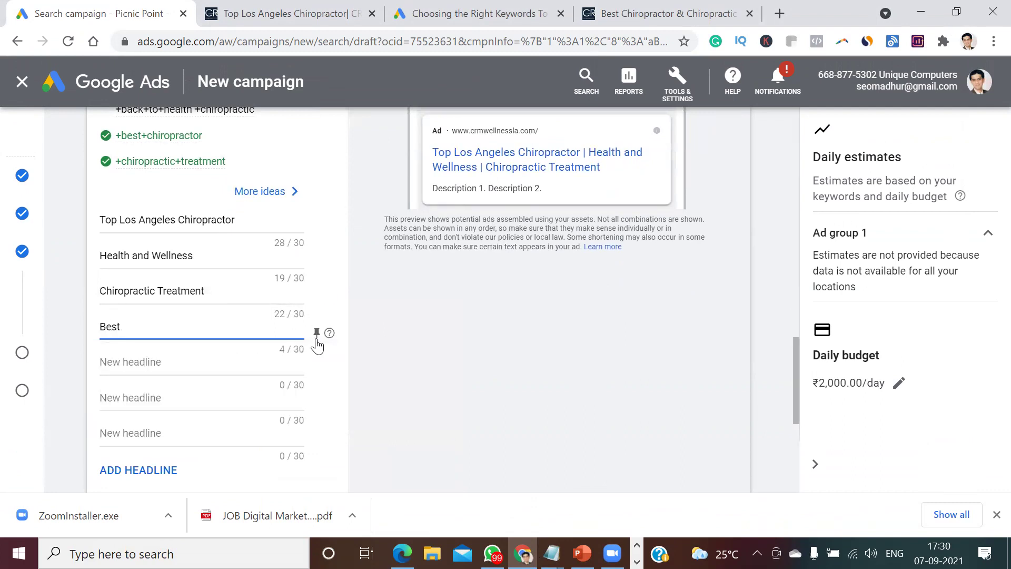
type("Chiropractor")
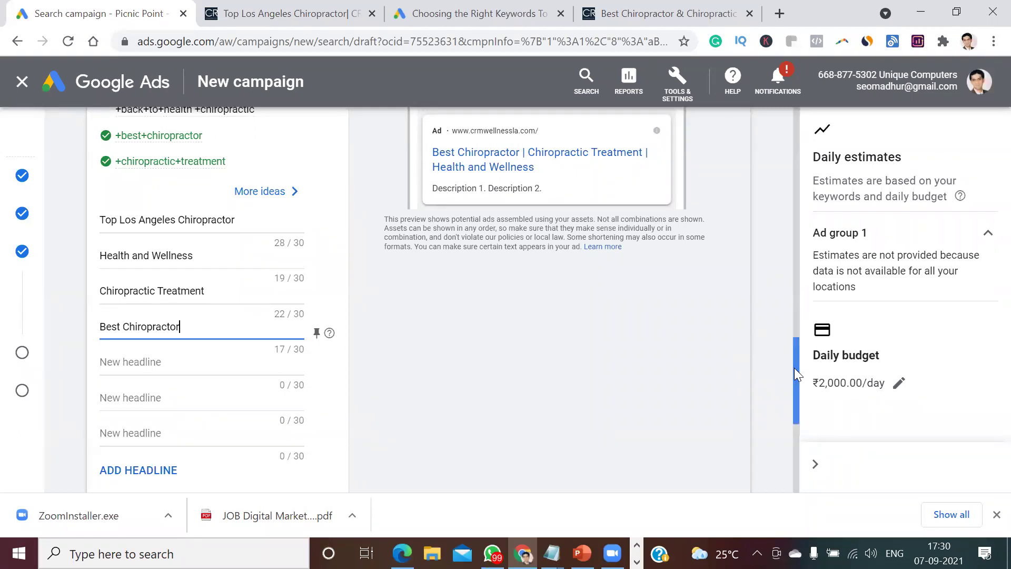
Enter "Chiropractic Adjustment" as the ad's fifth headline
left_click(207, 365)
type("Chiropractic Adjustmen")
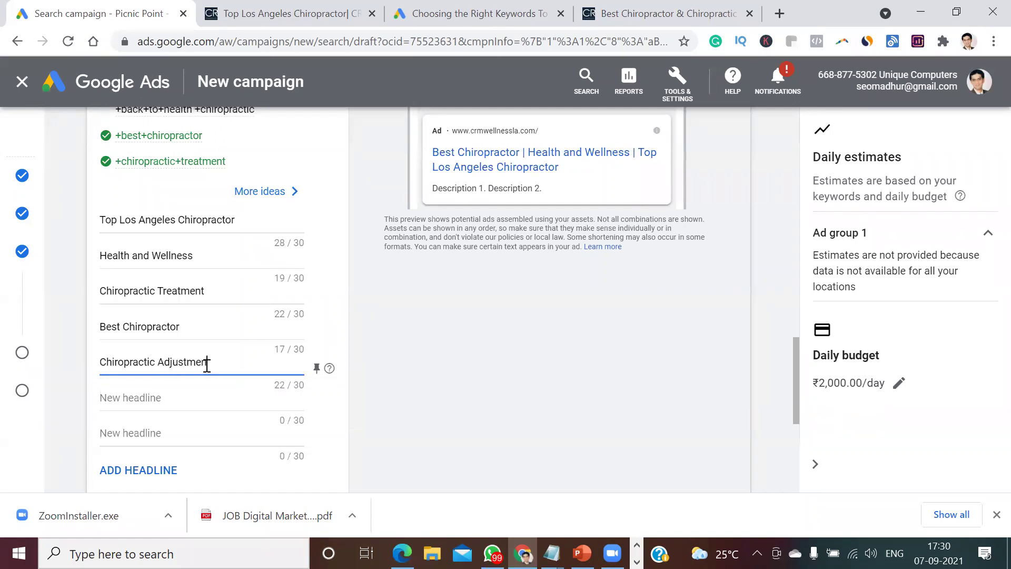
type("t")
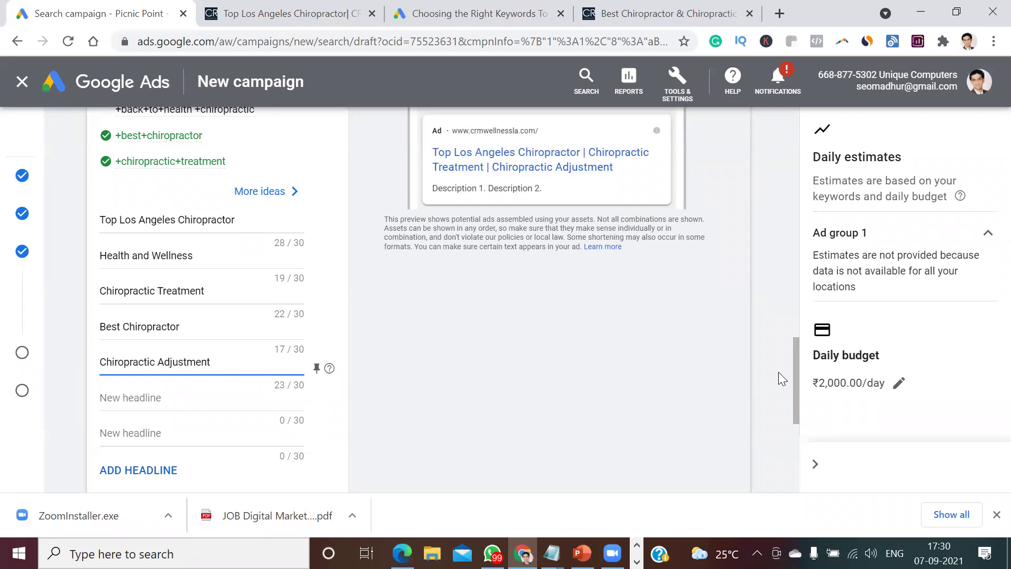
Copy "CRM wellness center meets you where you are to finally achieve freedom from pain" from Notepad into the ad's first description
left_click_drag(796, 394, 798, 441)
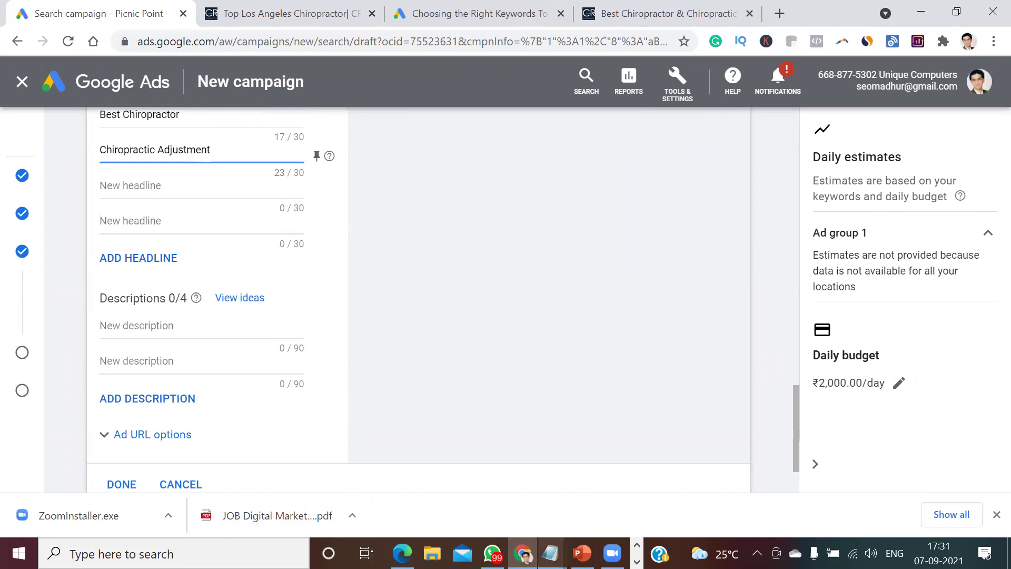
mouse_move(551, 553)
left_click(684, 490)
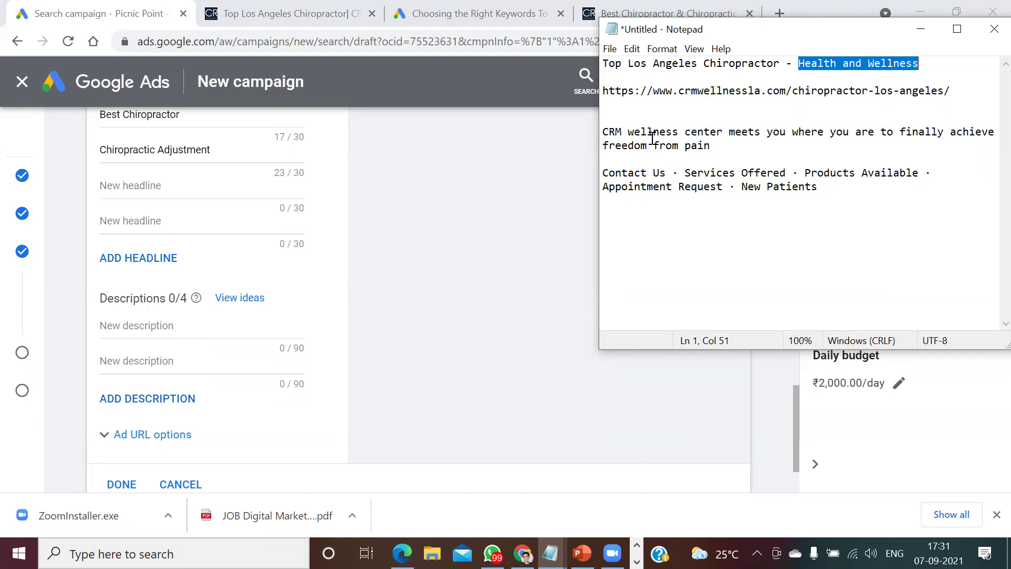
key("Right")
key("Left")
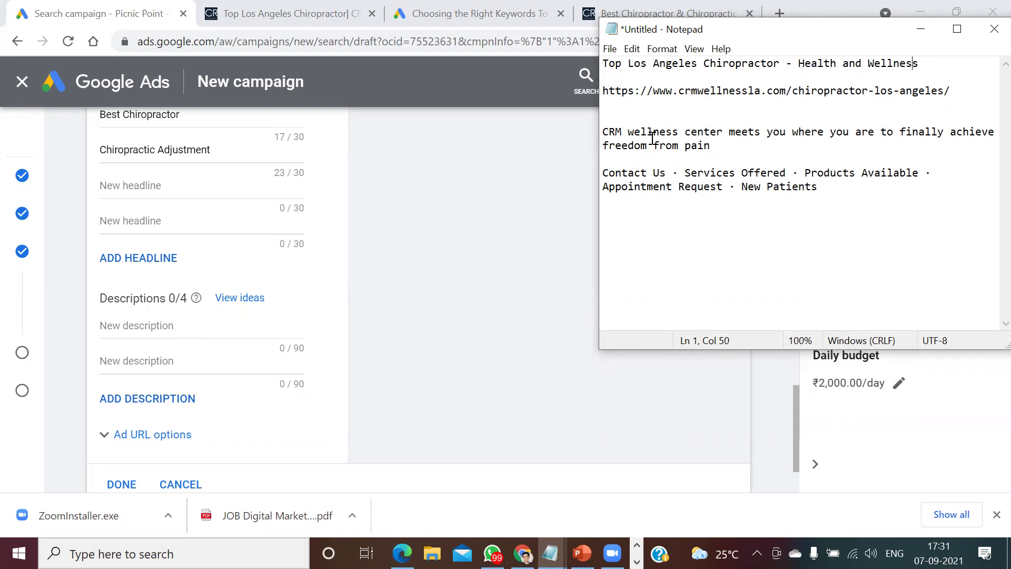
left_click(718, 150)
left_click_drag(718, 150, 605, 138)
key("ctrl+c")
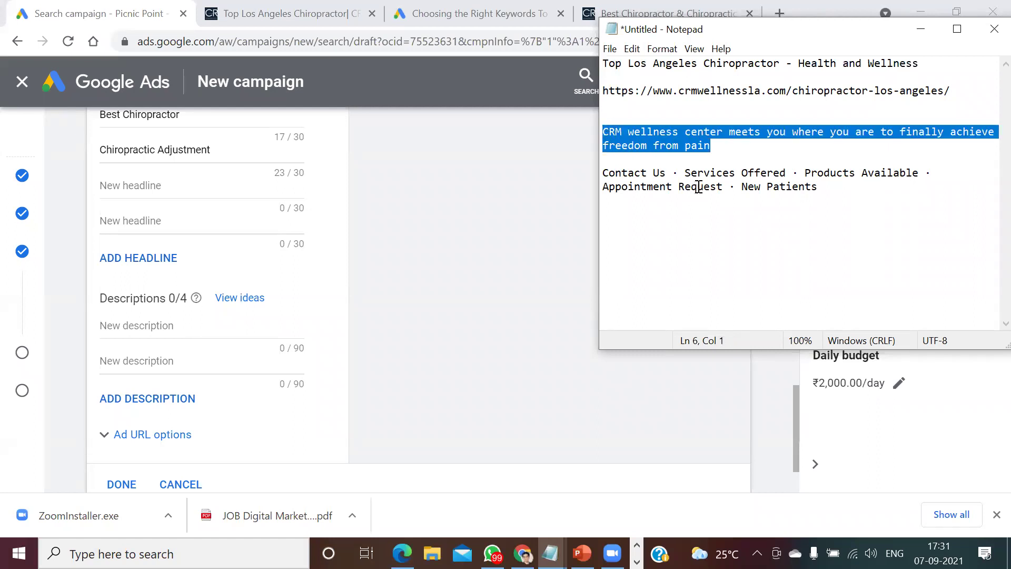
left_click(192, 322)
key("ctrl+v")
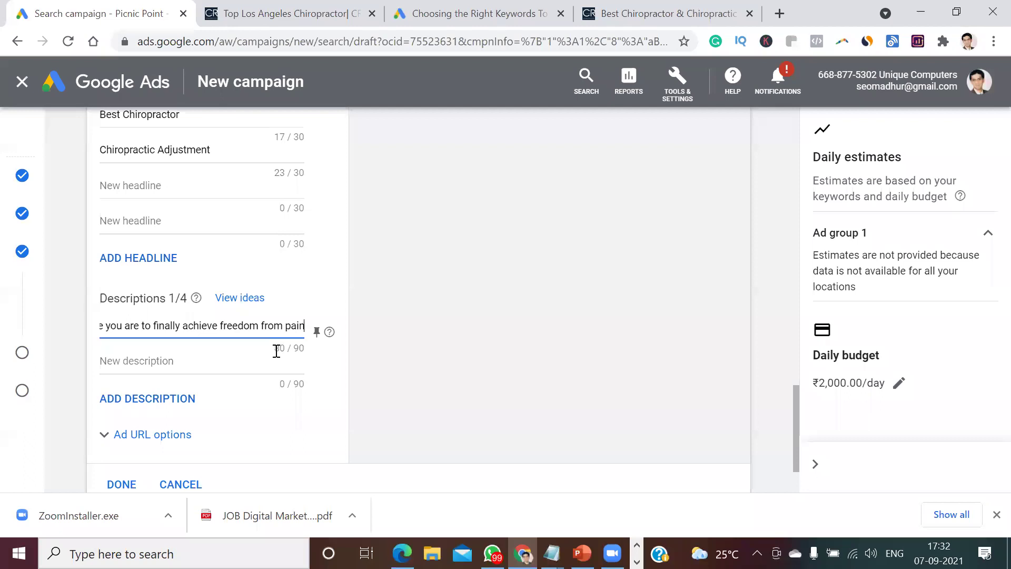
Copy the "Contact Us · Services Offered" text through "New Patients" from Notepad into the second description, and shorten its ending to "New Patient"
left_click(209, 359)
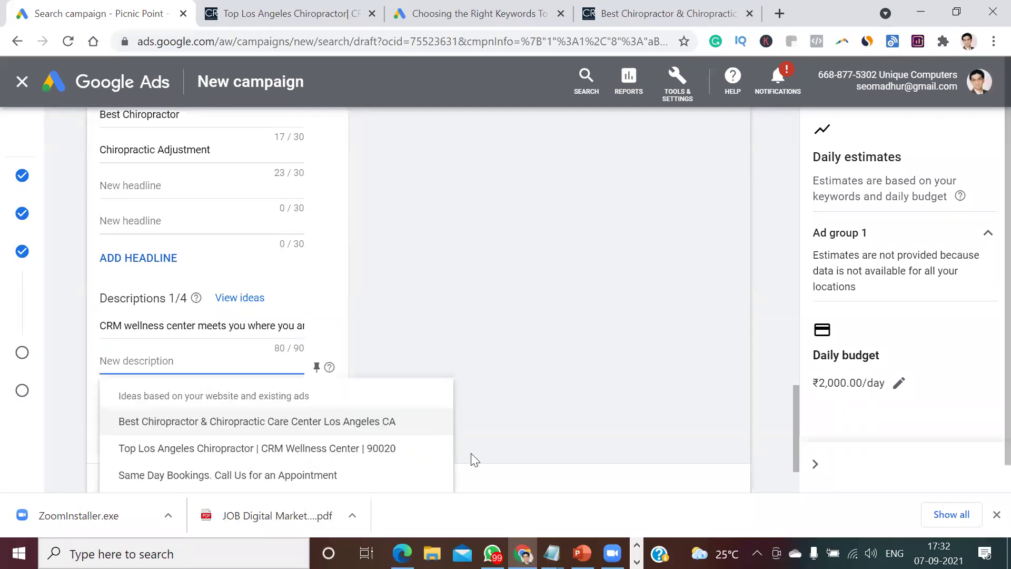
left_click(552, 553)
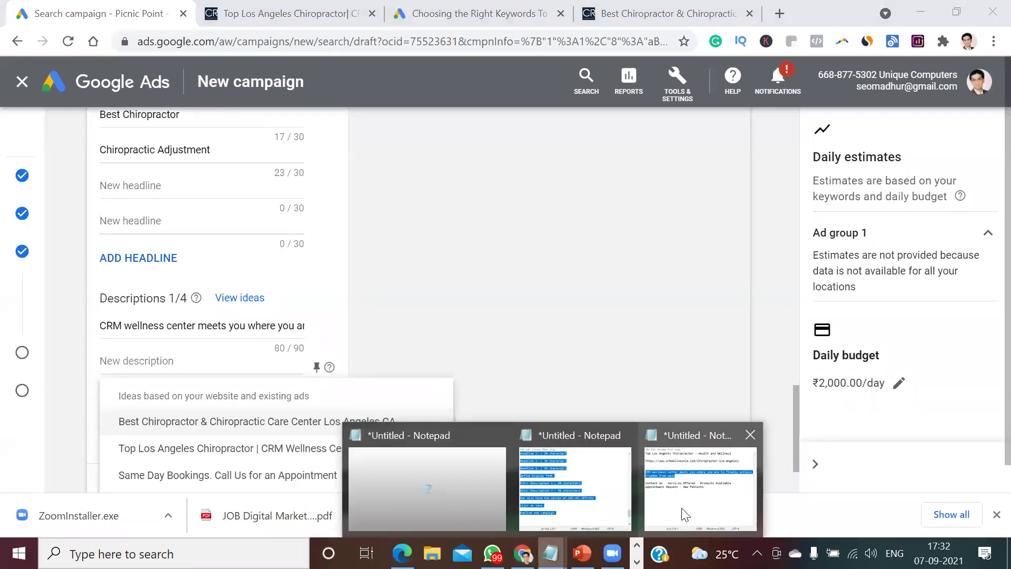
left_click(685, 513)
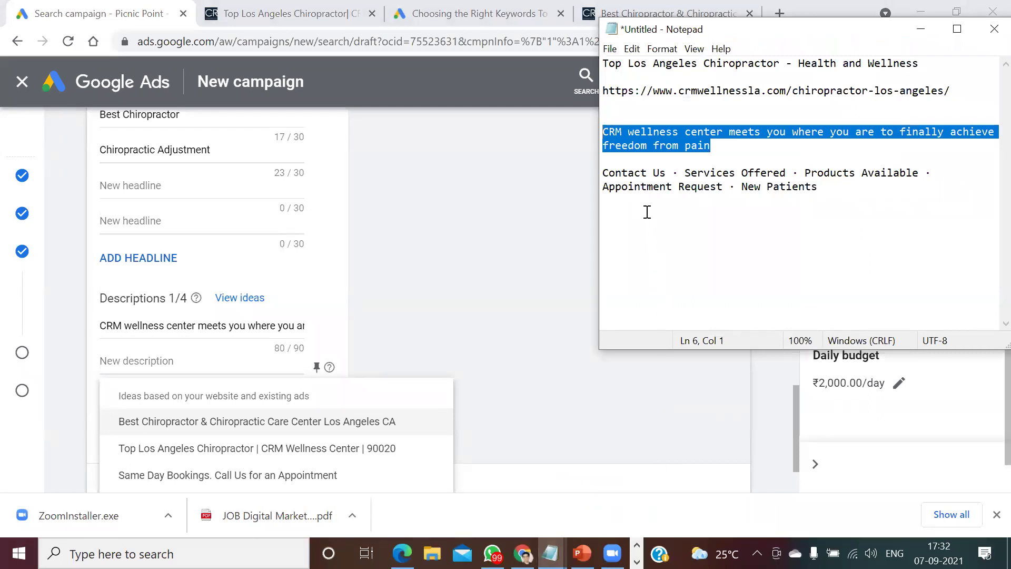
left_click(621, 173)
key("Left")
key("Left")
key("shift+Down")
key("shift+Down")
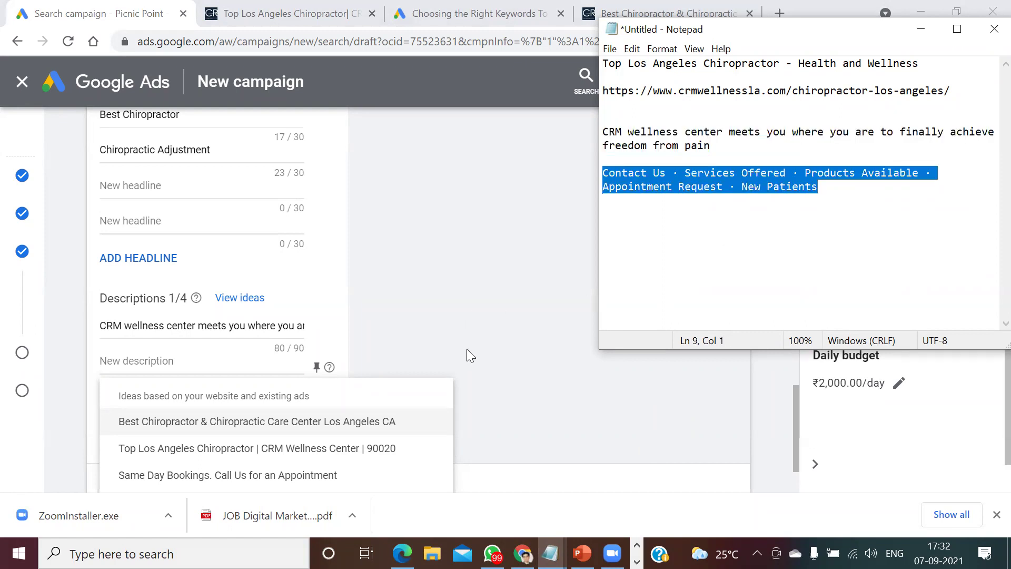
left_click(484, 366)
left_click(225, 362)
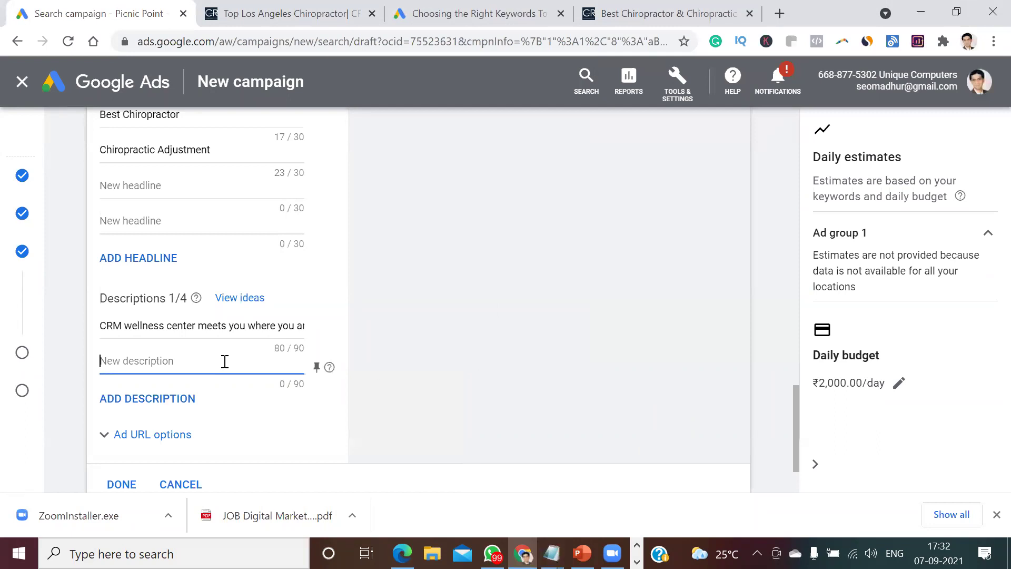
key("ctrl+v")
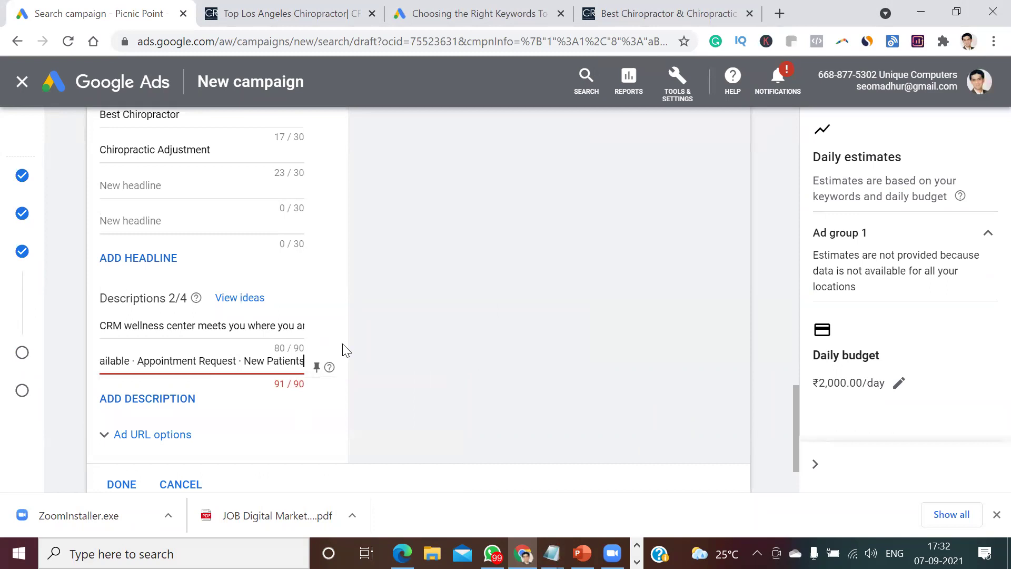
key("BackSpace")
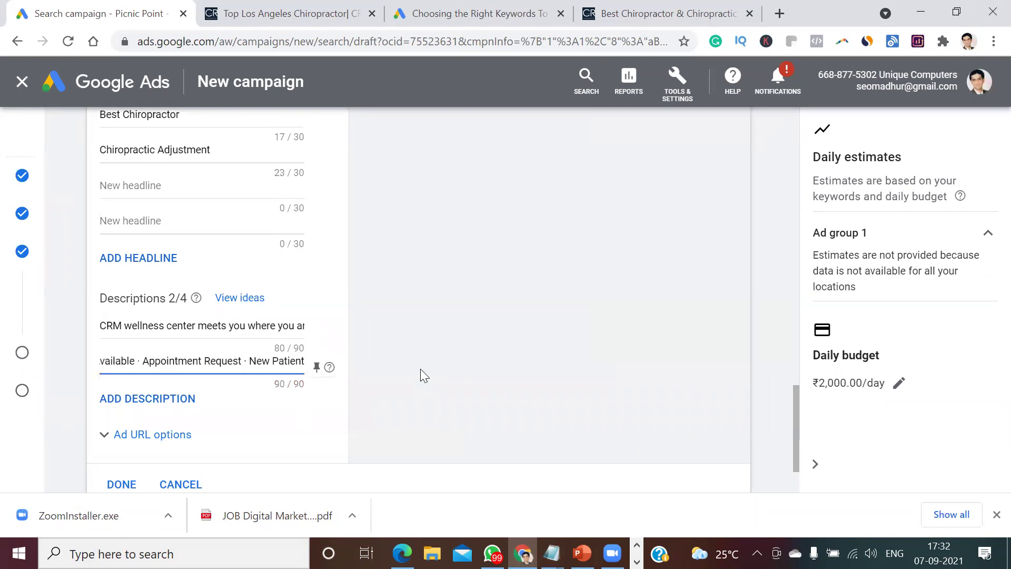
left_click(444, 406)
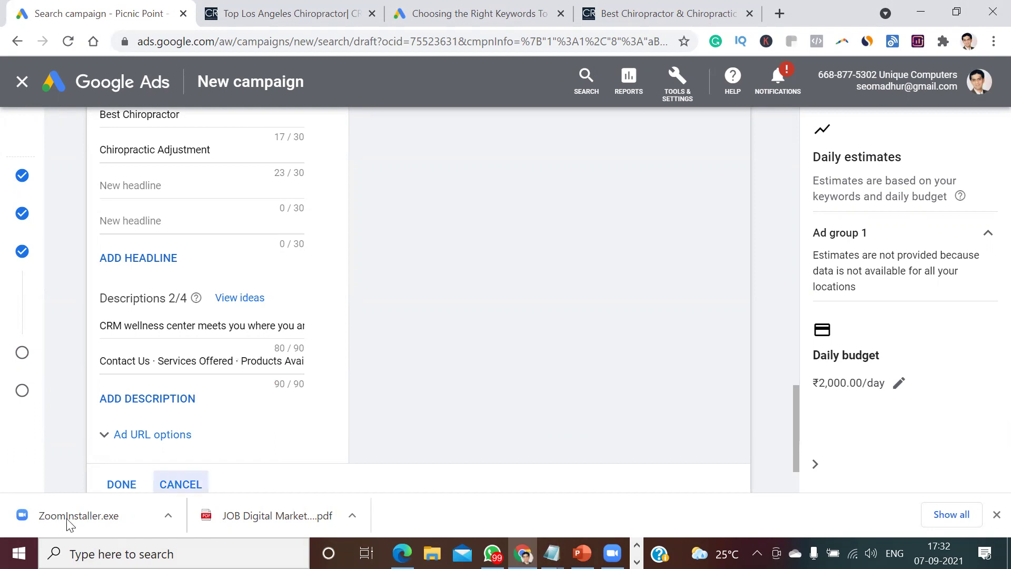
Finish the responsive search ad and continue from the ad group to the campaign's Extensions page
left_click(116, 487)
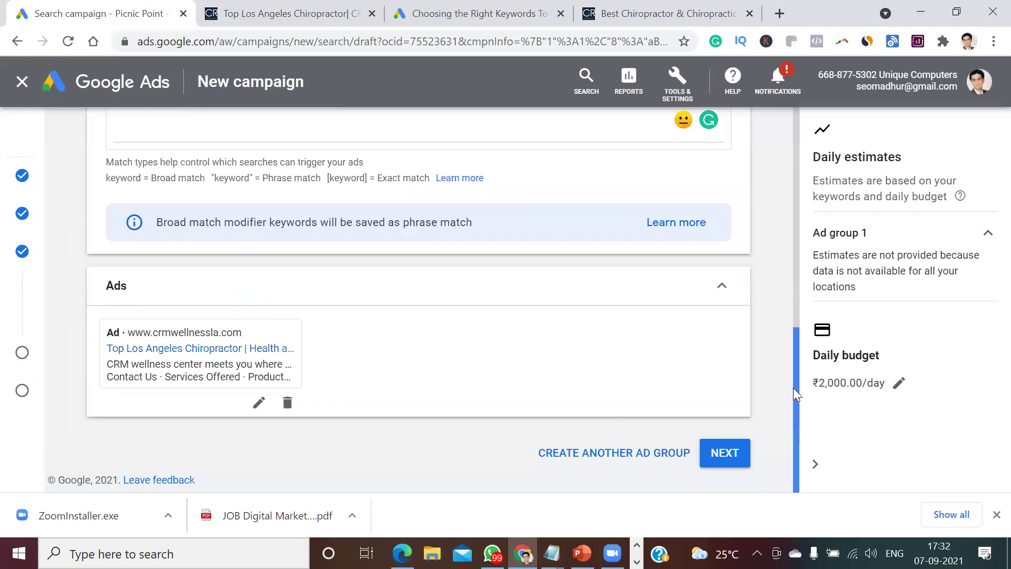
mouse_move(793, 386)
left_mouse_down()
mouse_move(795, 331)
mouse_move(797, 385)
left_mouse_up()
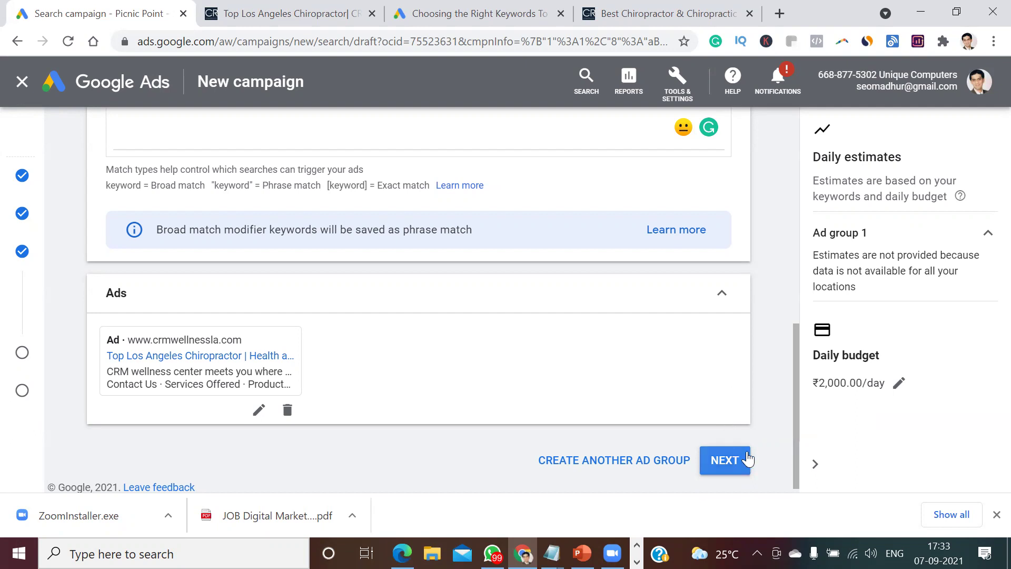
left_click(730, 463)
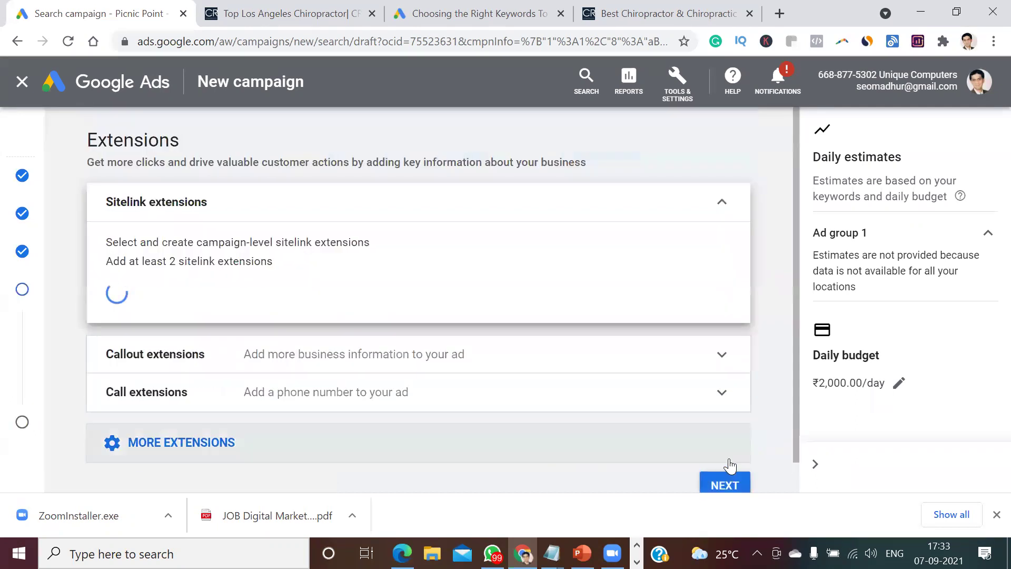
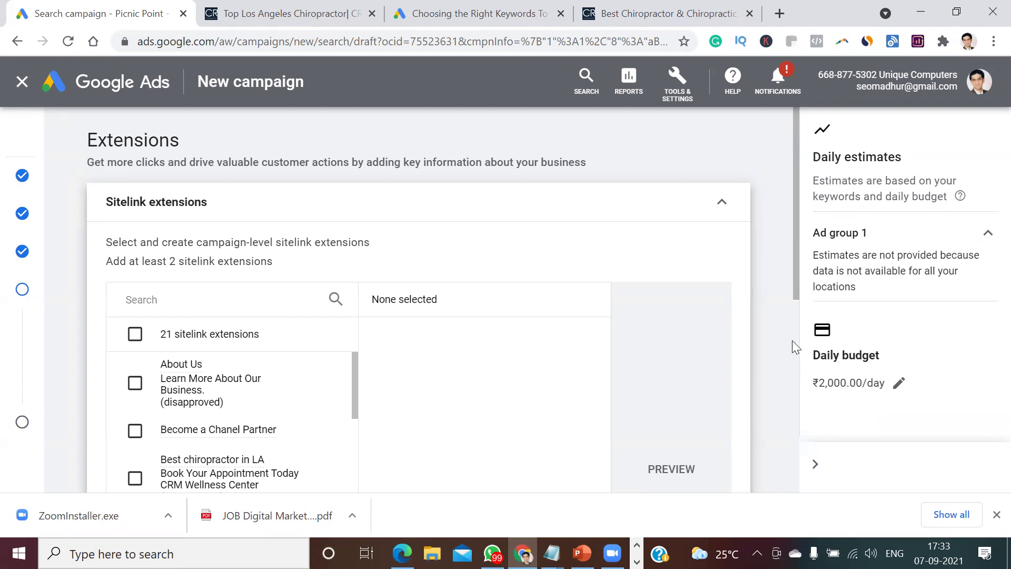
Show the additional extension types and start a new lead form extension for the campaign
left_click_drag(795, 296, 801, 460)
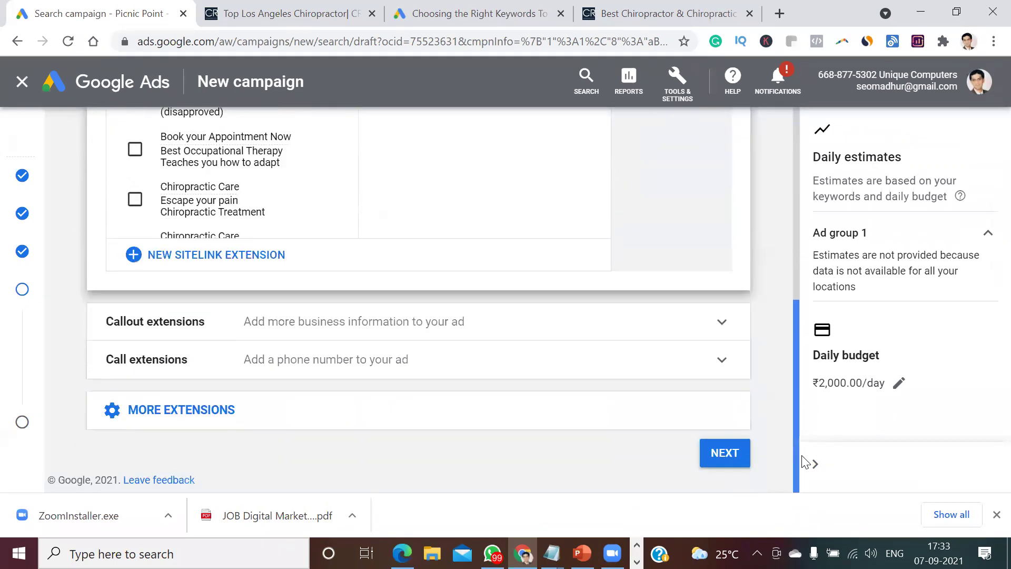
left_click(151, 416)
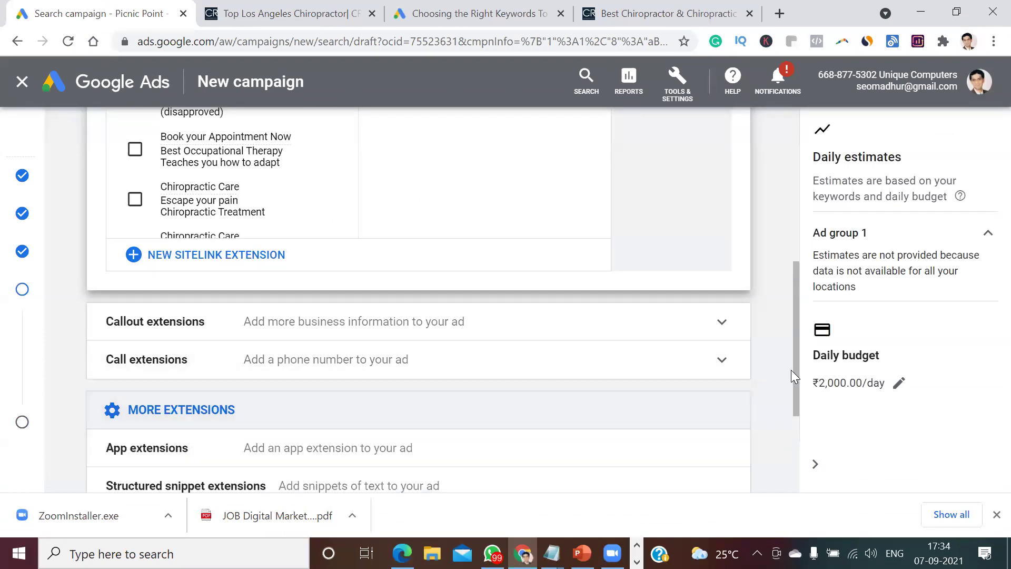
left_click_drag(794, 374, 789, 437)
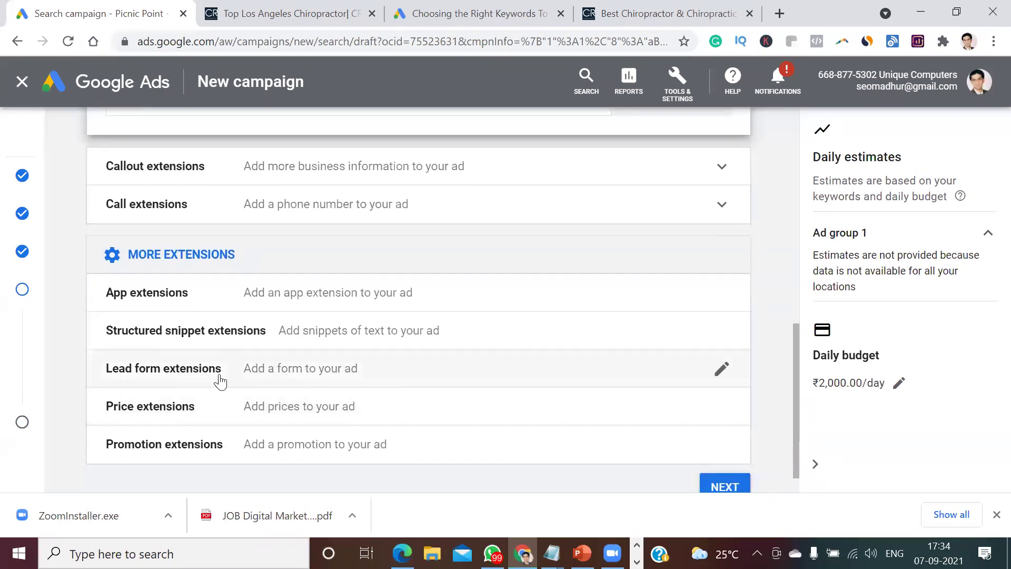
left_click(337, 379)
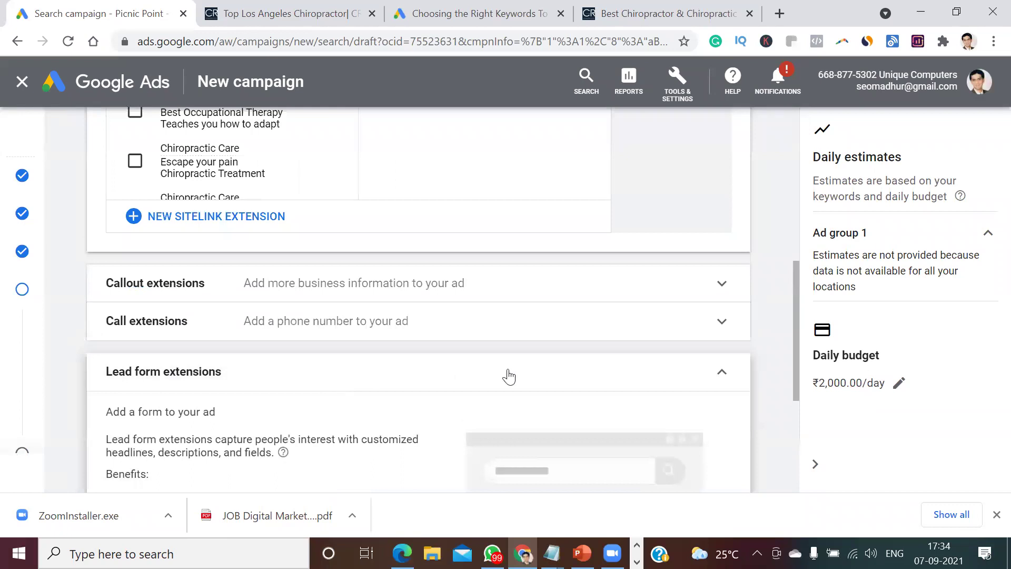
left_click_drag(796, 356, 797, 390)
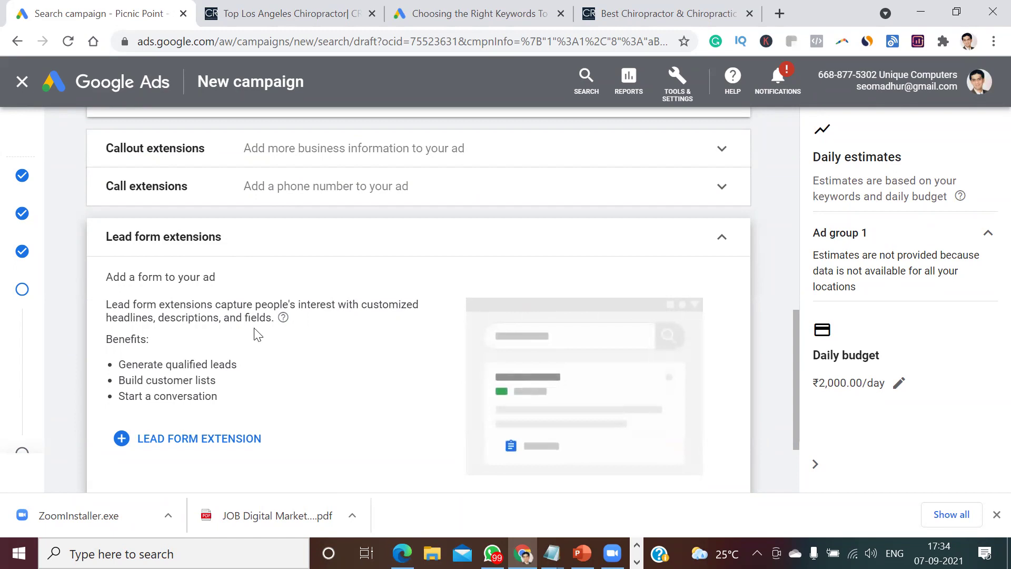
left_click(162, 439)
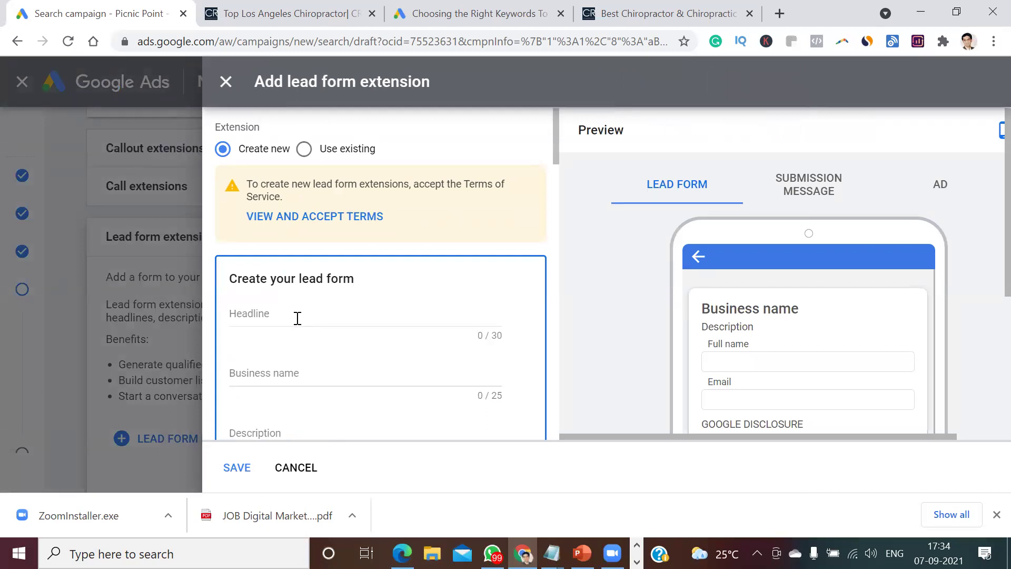
Try "Best chiropractor in Los Angeles" as the lead form's headline
left_click(316, 14)
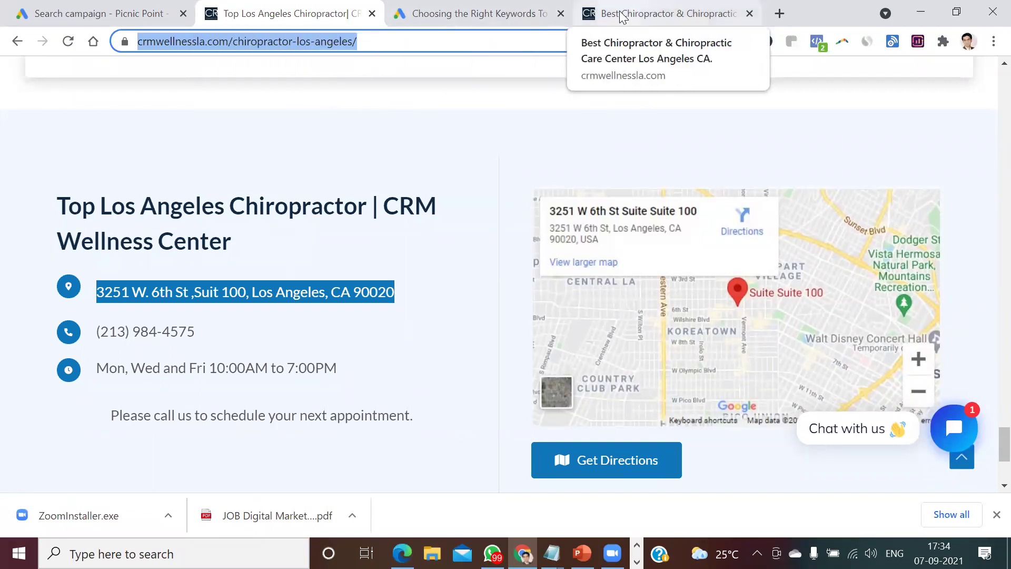
left_click(105, 13)
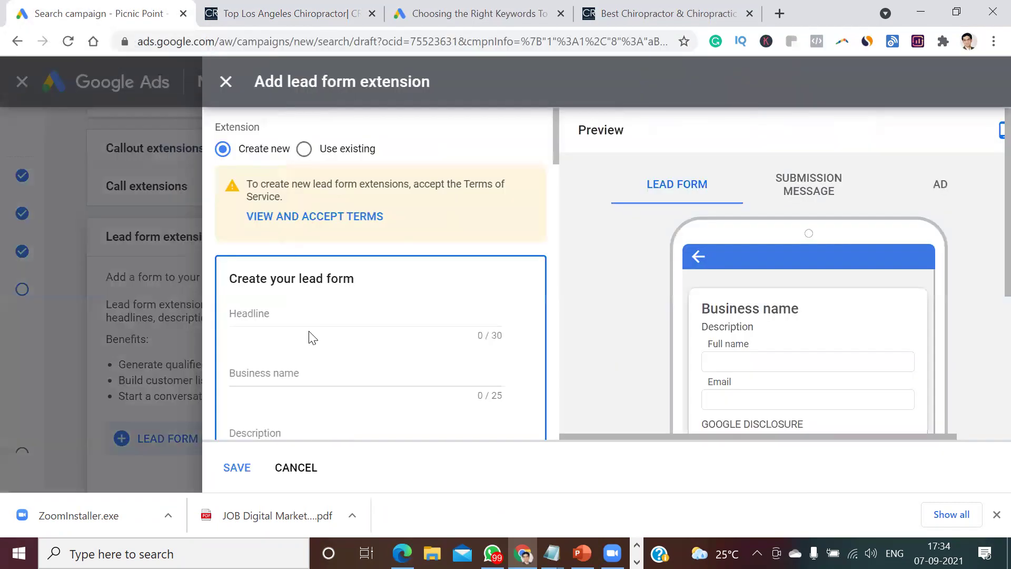
left_click(289, 311)
type("Best Chiropractor I")
key("BackSpace")
key("BackSpace")
key("BackSpace")
key("BackSpace")
key("BackSpace")
key("BackSpace")
key("BackSpace")
key("BackSpace")
key("BackSpace")
key("BackSpace")
key("BackSpace")
key("BackSpace")
key("BackSpace")
key("BackSpace")
key("BackSpace")
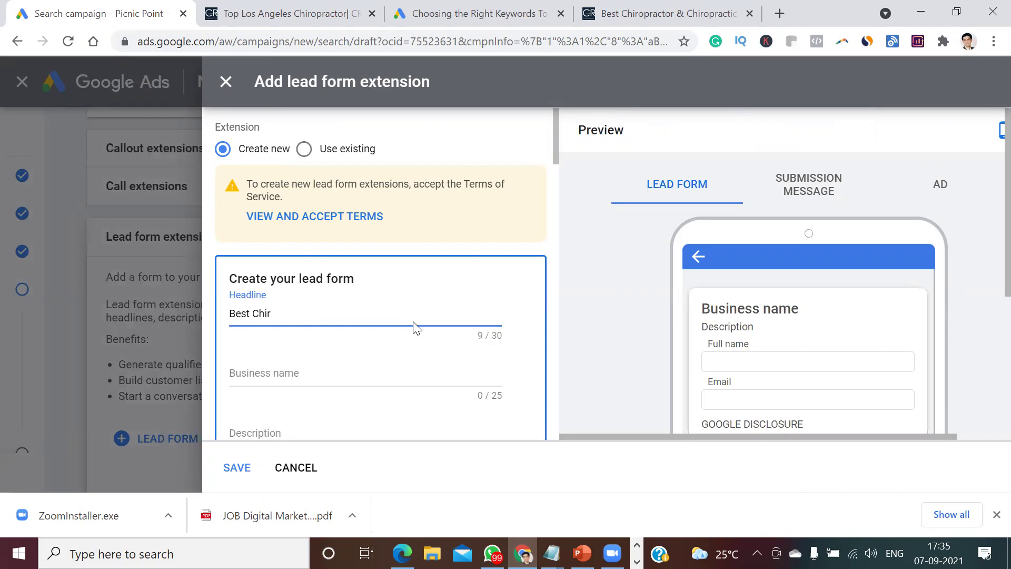
type("t chiropractor in Los")
key("BackSpace")
key("BackSpace")
key("BackSpace")
key("BackSpace")
type("Los Angeles")
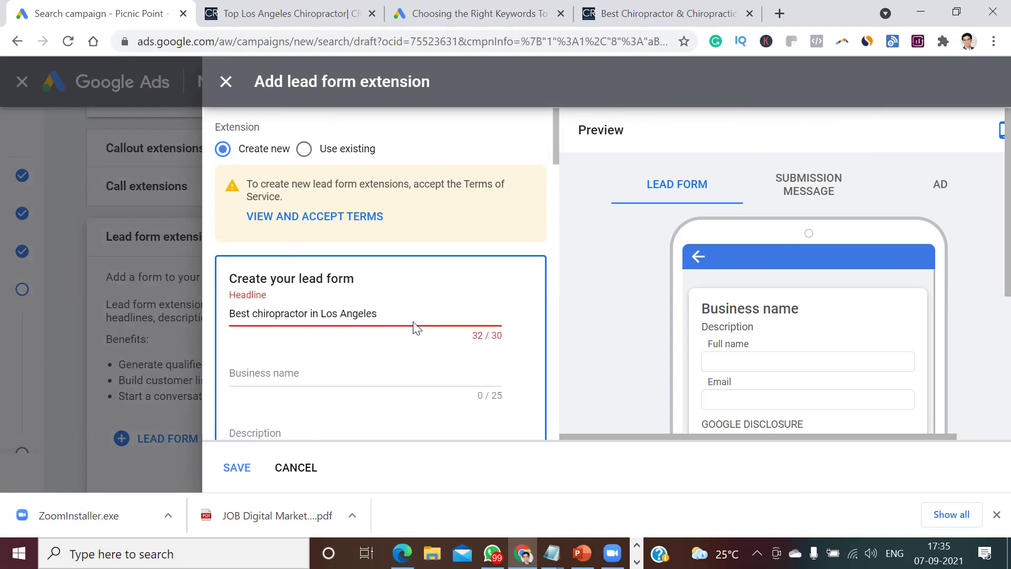
key("Left")
key("Left")
key("Left")
key("Left")
key("Left")
key("Left")
key("Left")
key("Left")
key("Left")
key("Left")
key("Left")
key("Left")
key("Left")
key("shift+End")
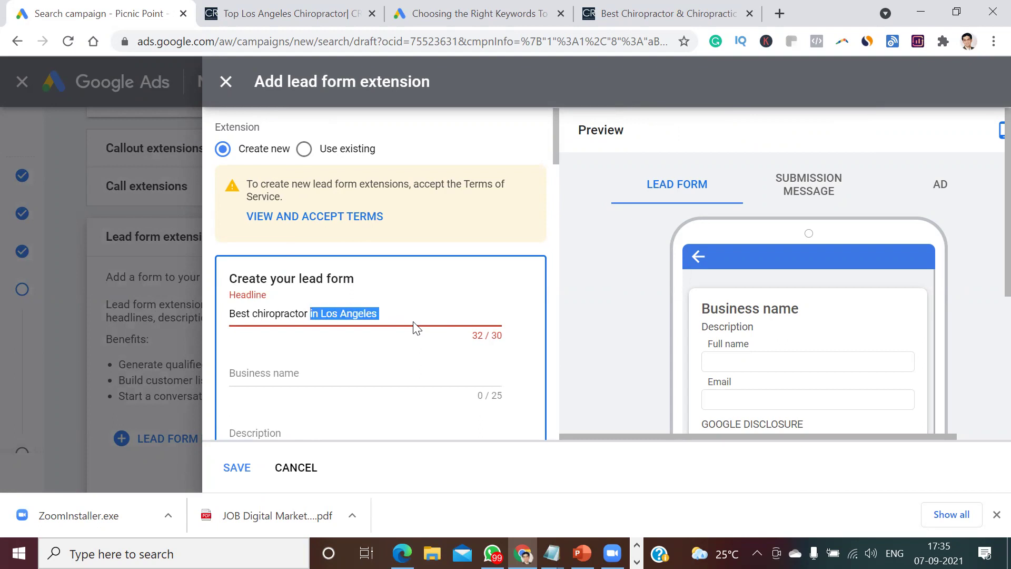
key("Left")
key("Home")
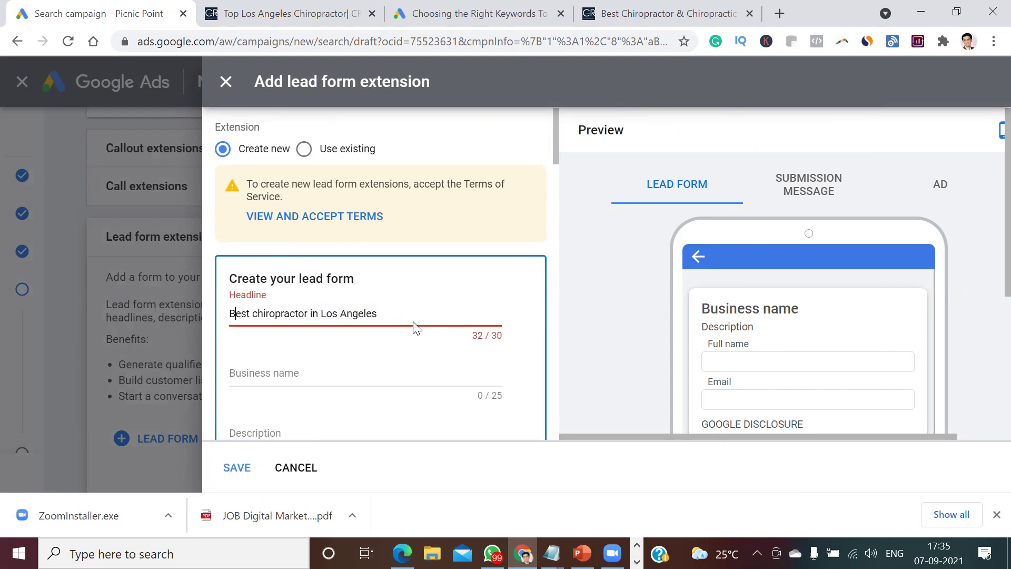
Replace the lead form's headline with "Los Angeles Chiropractor"
key("shift+End")
key("BackSpace")
type("Los An")
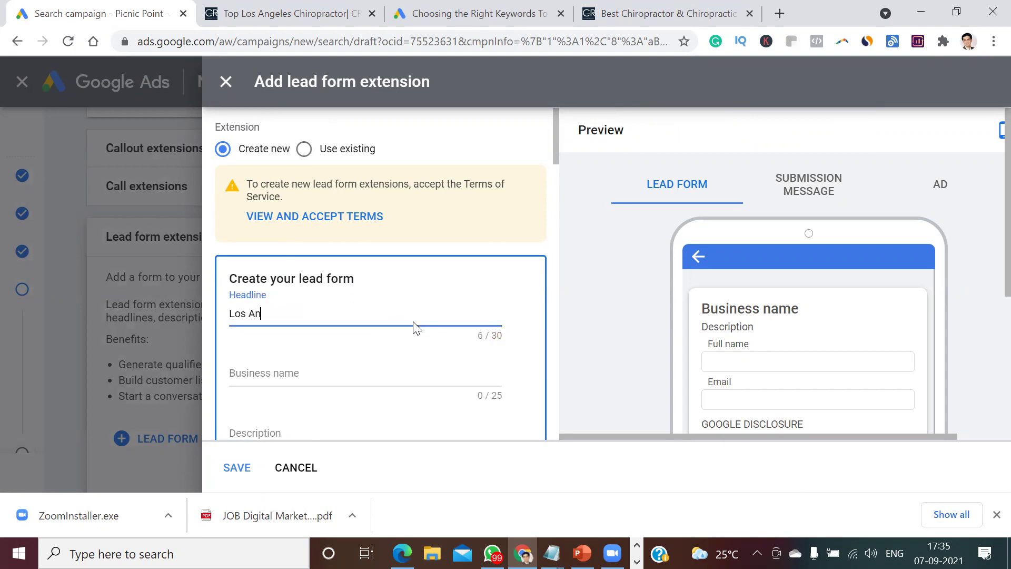
type("geles Chiropractor")
key("Tab")
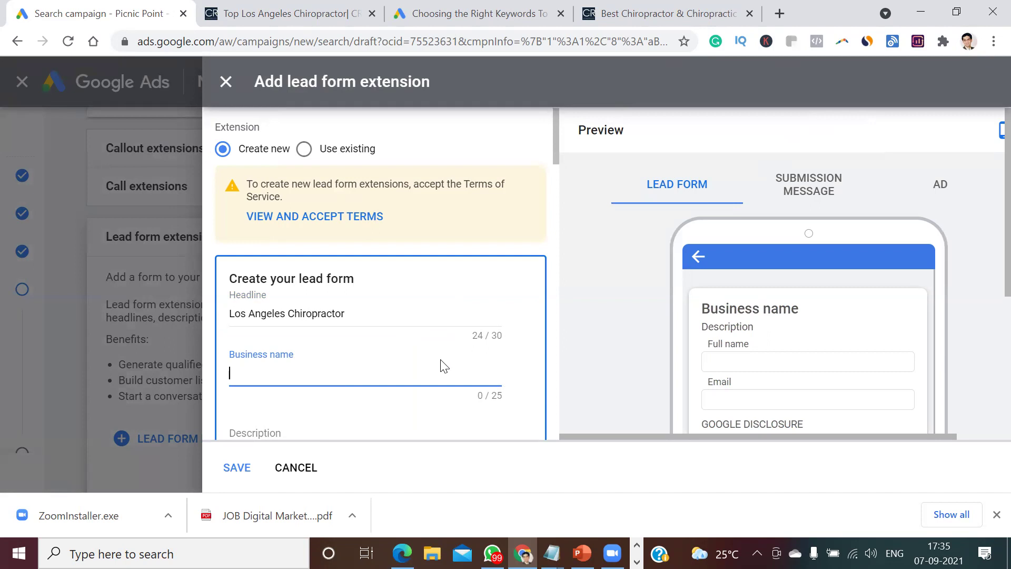
Enter "CRM Wellness Center" as the lead form's business name
type("CRM Welln")
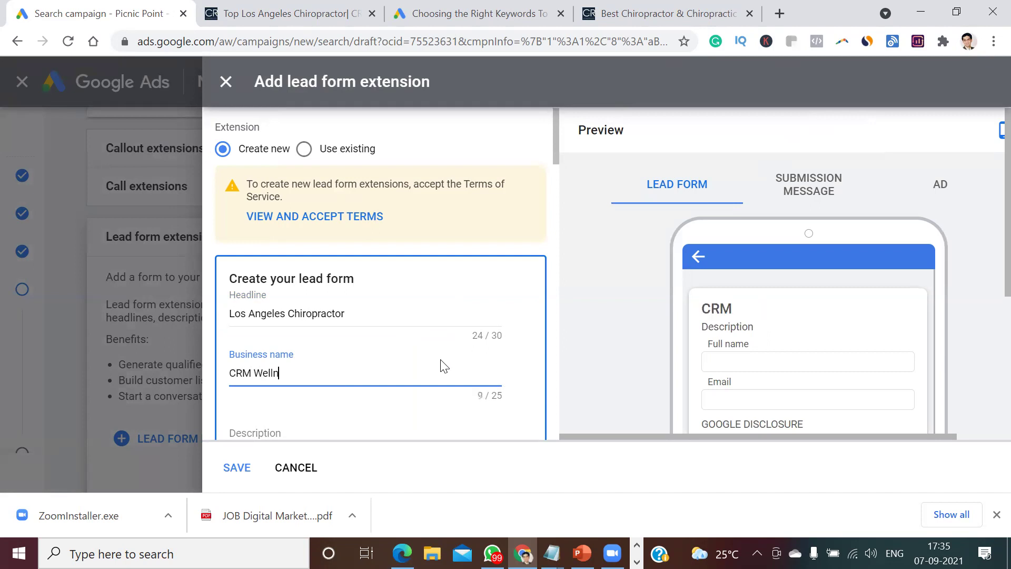
type("ess Center")
key("Tab")
left_click(986, 269)
scroll(988, 288, "down", 1)
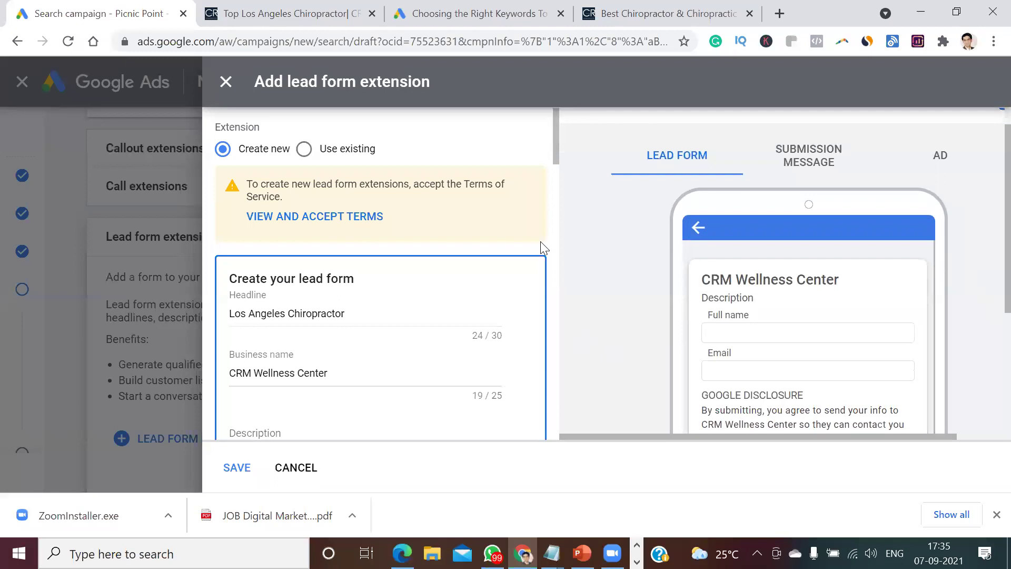
scroll(555, 148, "down", 2)
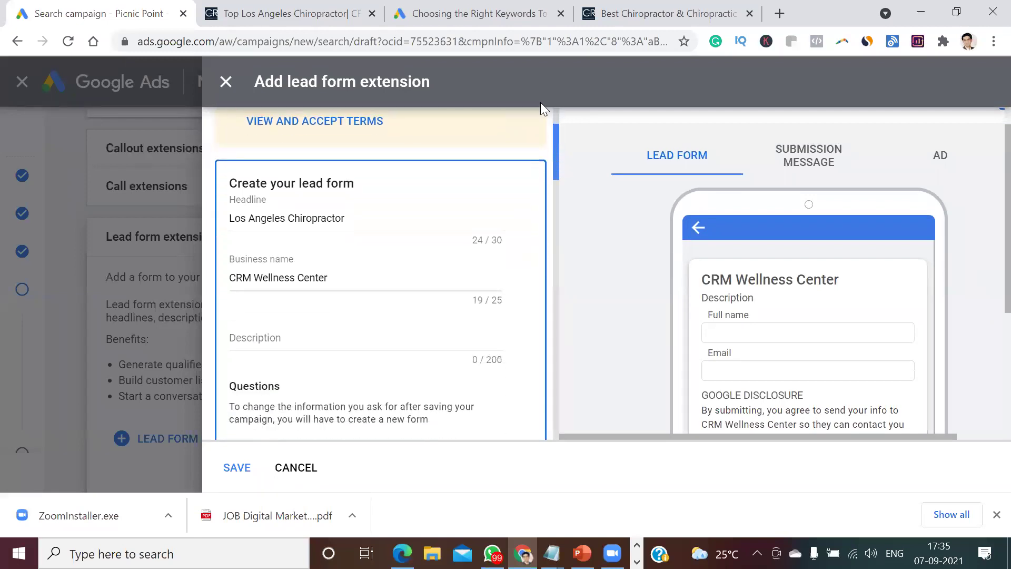
Consult the clinic's Los Angeles chiropractor page for wording and enter "Proven Chiropractic Treatment" as the lead form's description
left_click(637, 10)
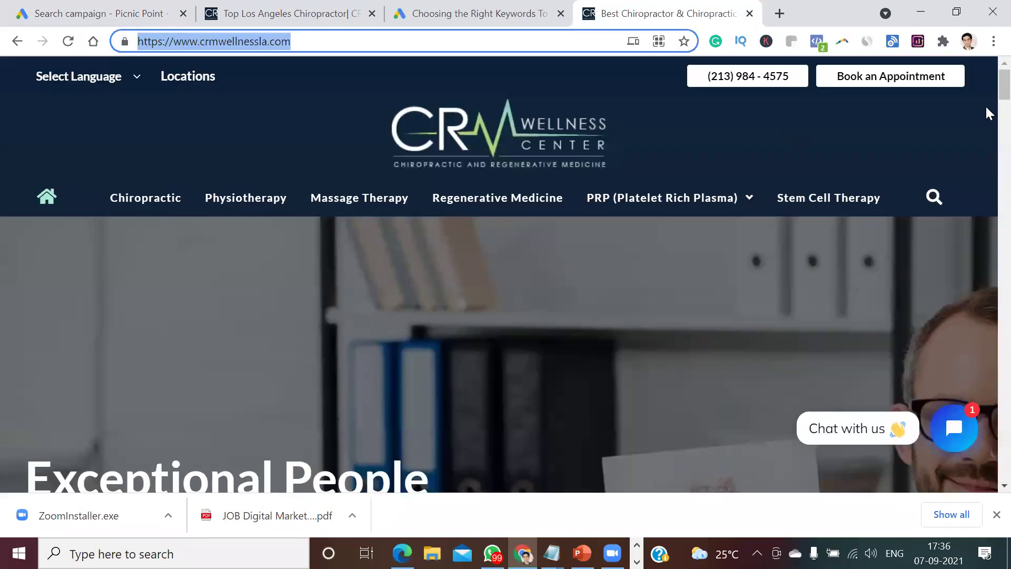
left_click(302, 11)
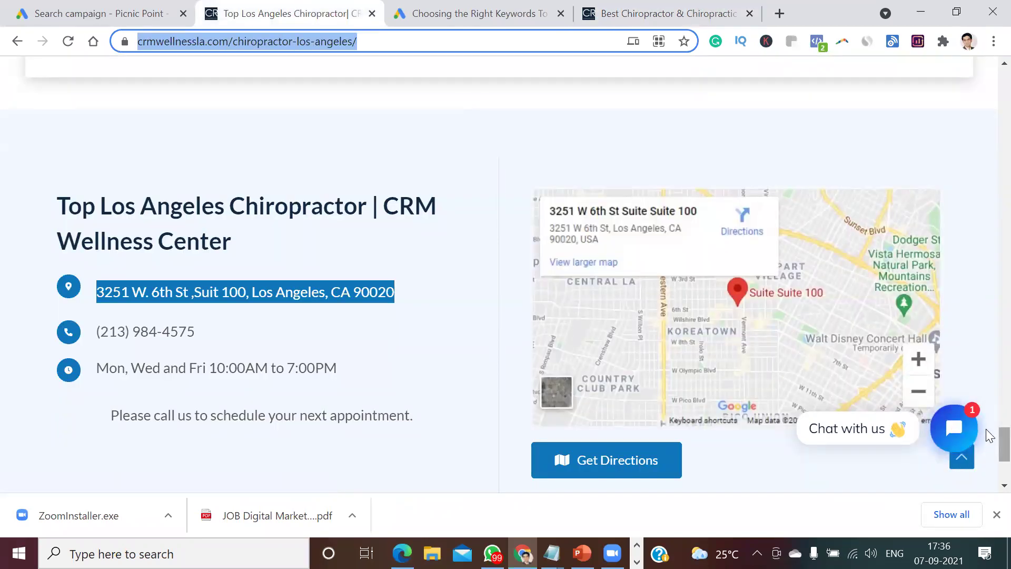
left_click_drag(985, 436, 988, 94)
scroll(987, 96, "up", 1)
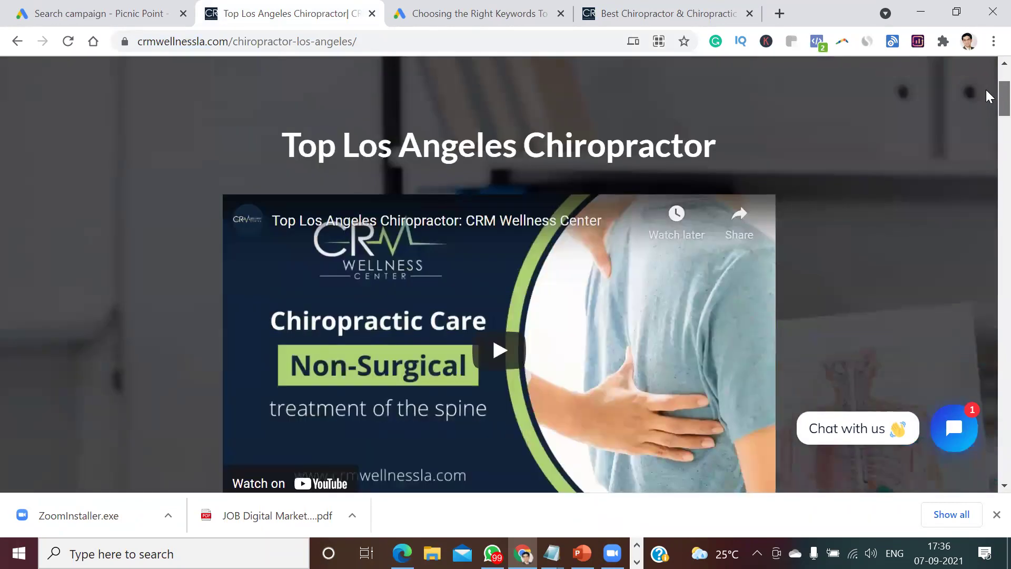
left_click_drag(988, 96, 986, 130)
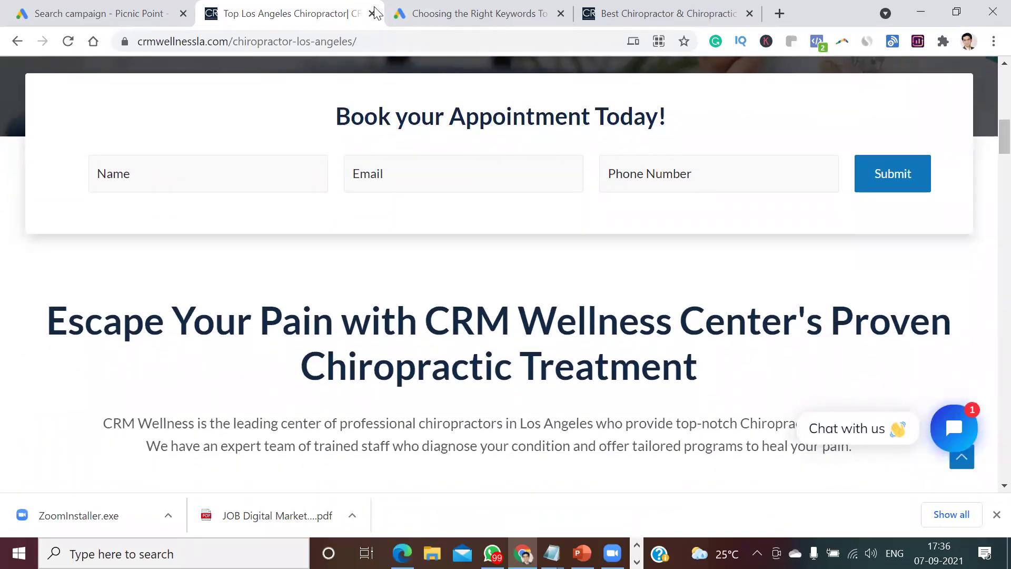
left_click(107, 11)
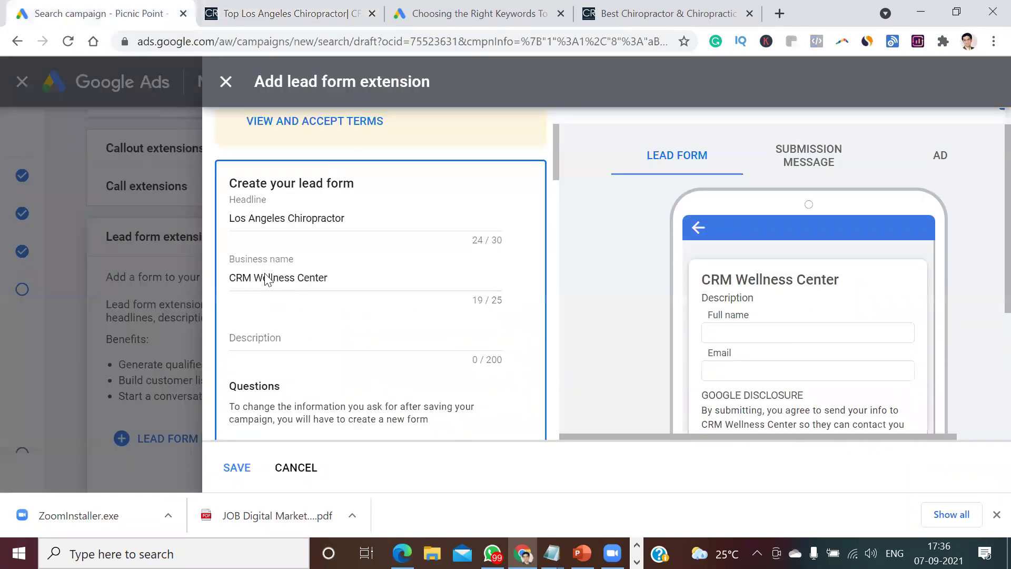
left_click(276, 331)
type("Proven")
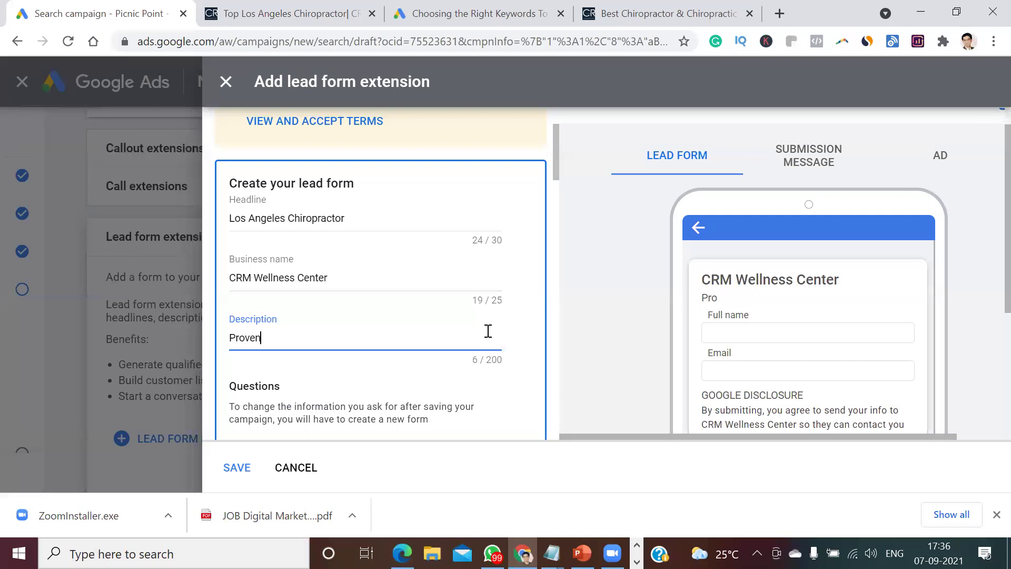
type(" Chiropractoc")
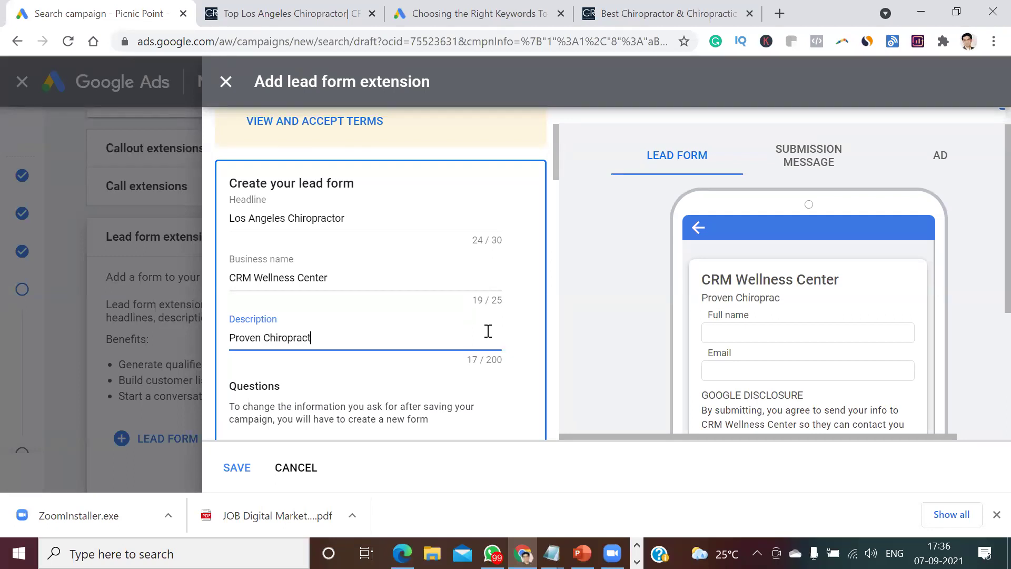
key("BackSpace")
key("BackSpace")
type("ic Treatment")
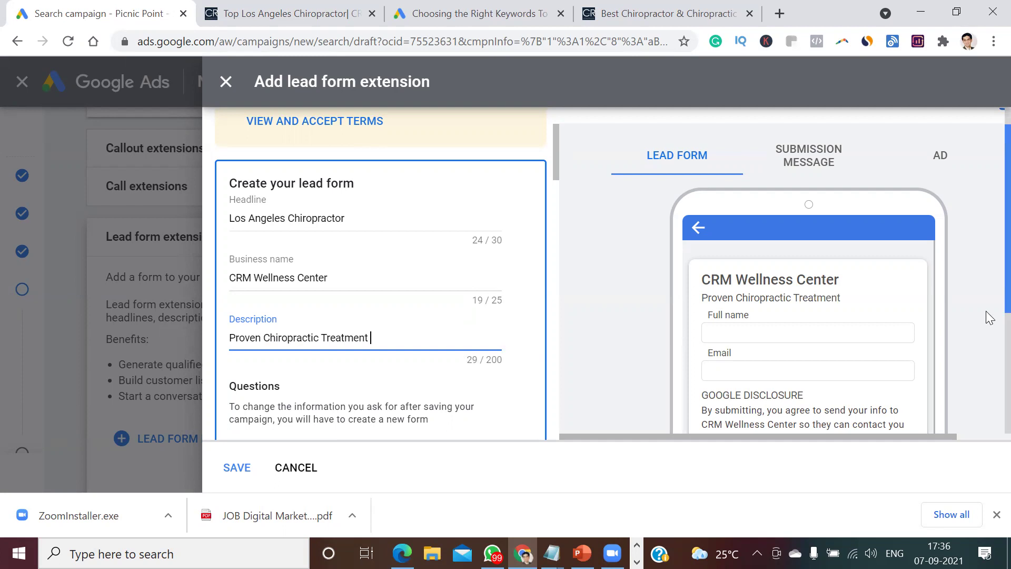
Request the name as Full name, the phone number and the email in the lead form's contact information, and check the preview
left_click_drag(1007, 301, 986, 323)
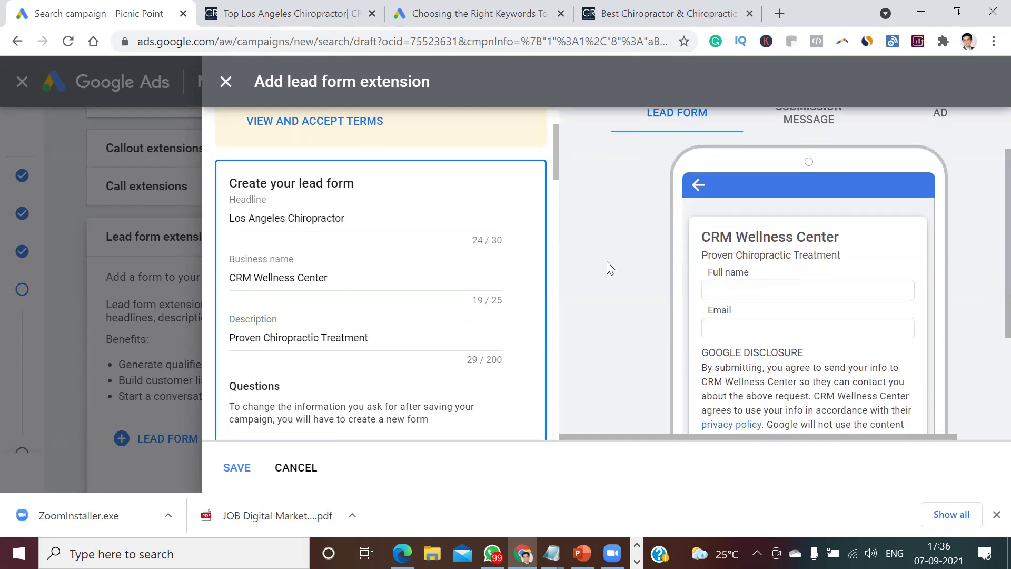
left_click_drag(556, 174, 555, 206)
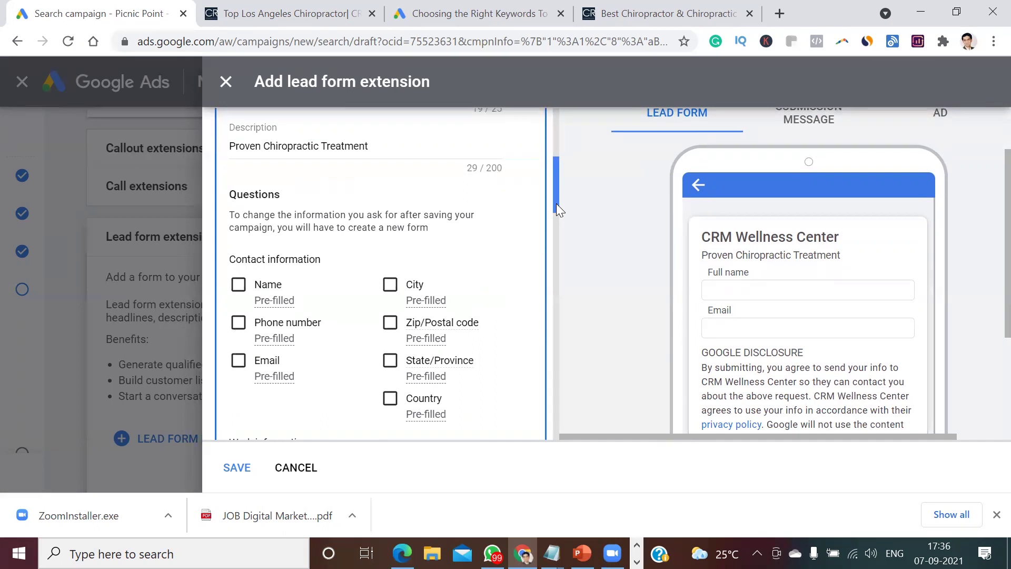
left_click(239, 286)
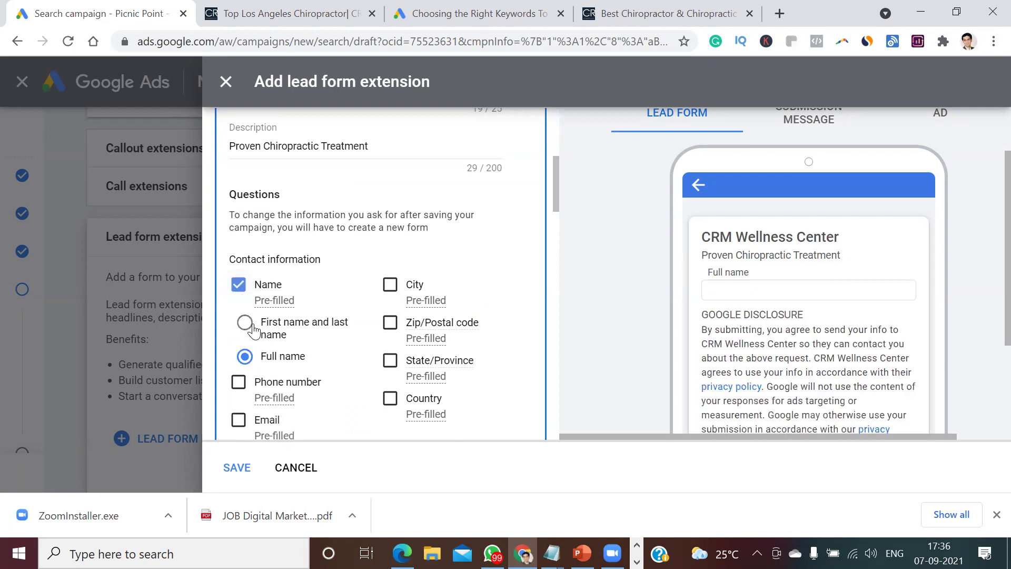
left_click(238, 383)
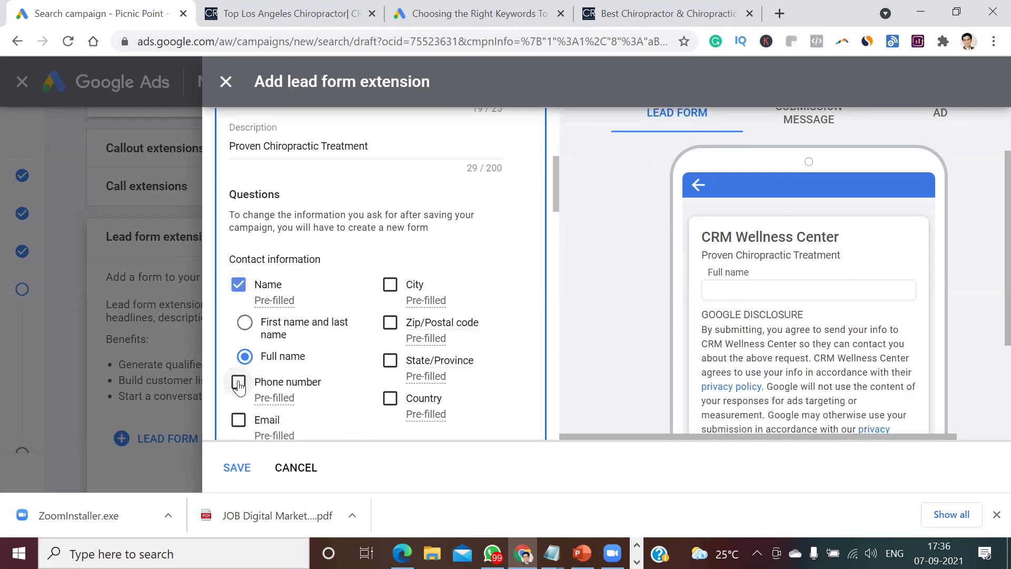
left_click(238, 421)
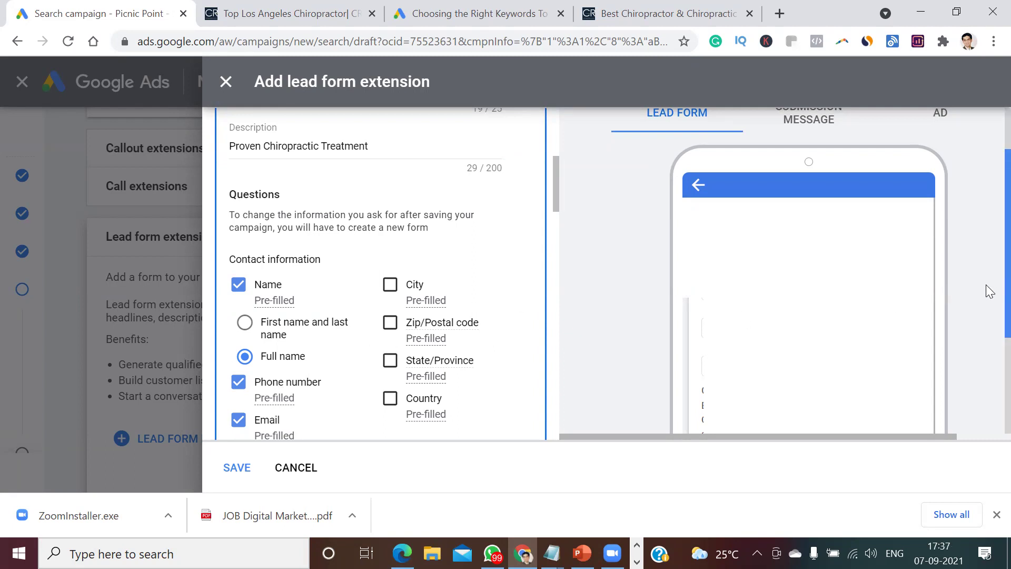
left_click_drag(986, 285, 986, 311)
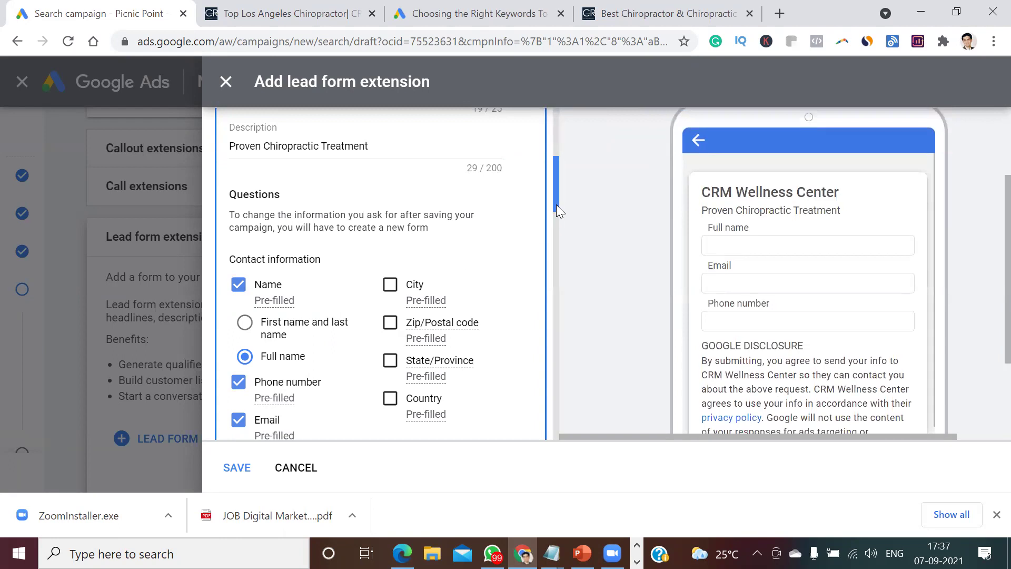
Try adding Work email to the lead form's work information, and remove it again
left_click_drag(555, 203, 556, 237)
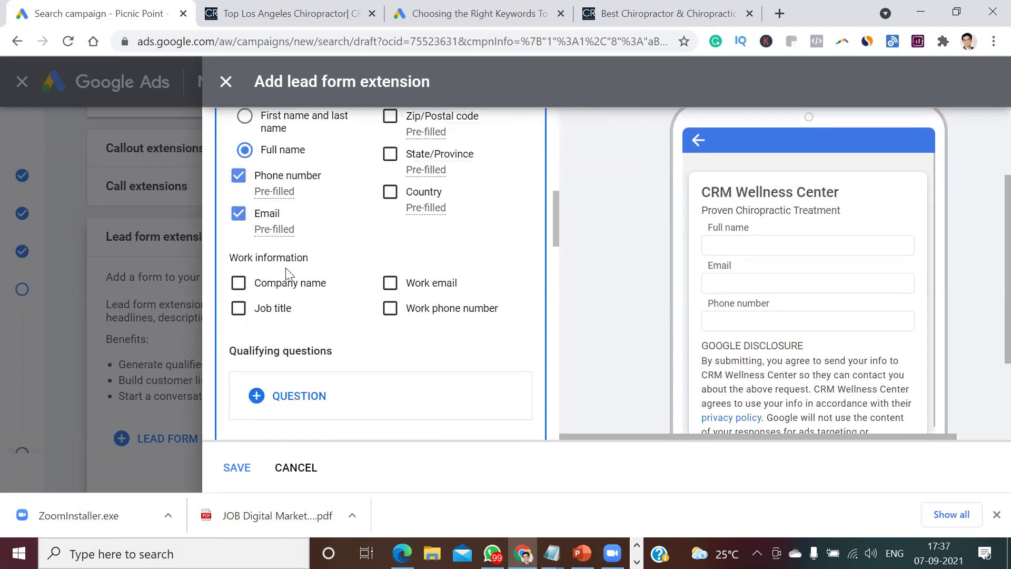
left_click(390, 284)
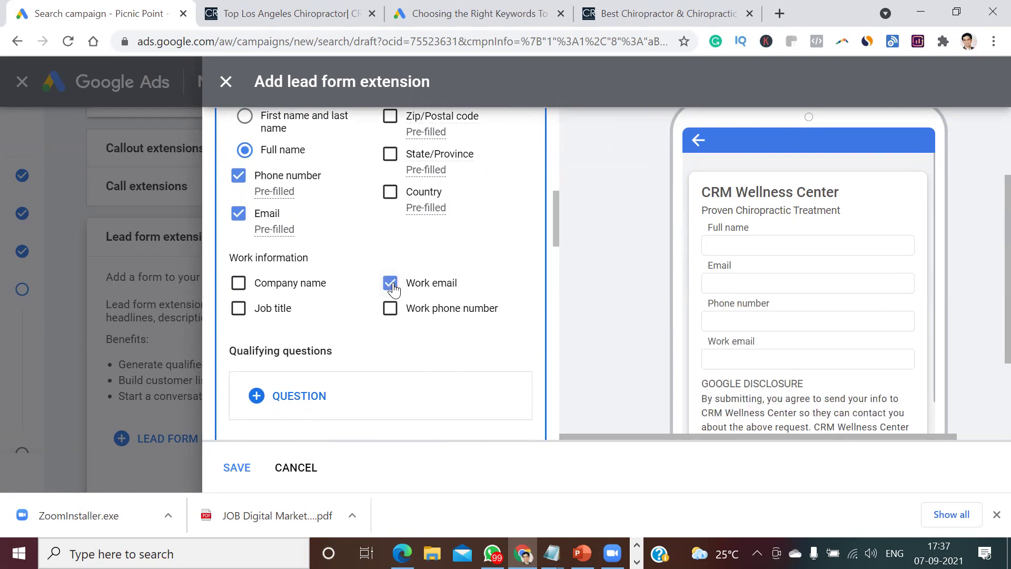
left_click(393, 287)
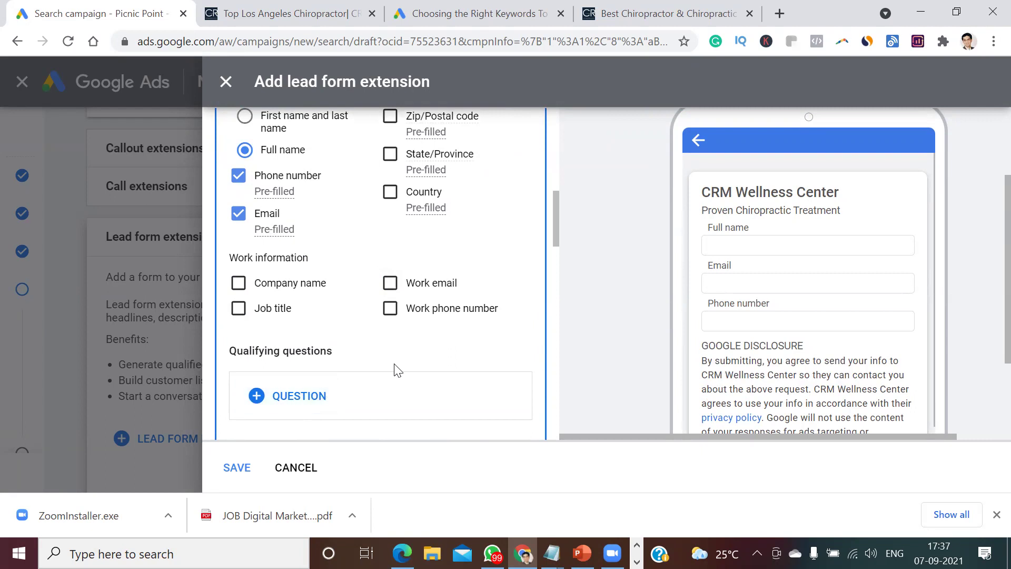
left_click_drag(554, 235, 559, 276)
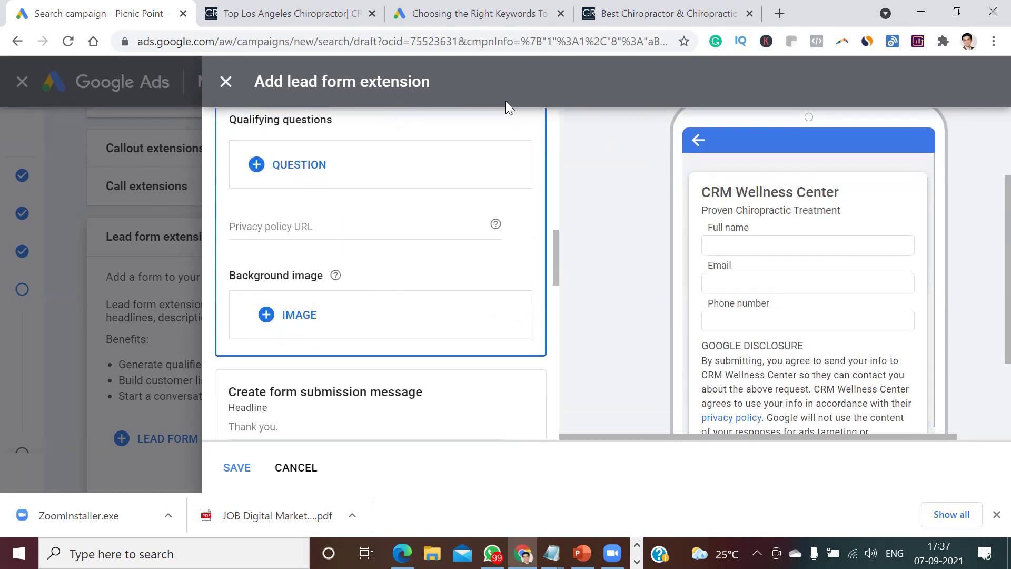
left_click(627, 13)
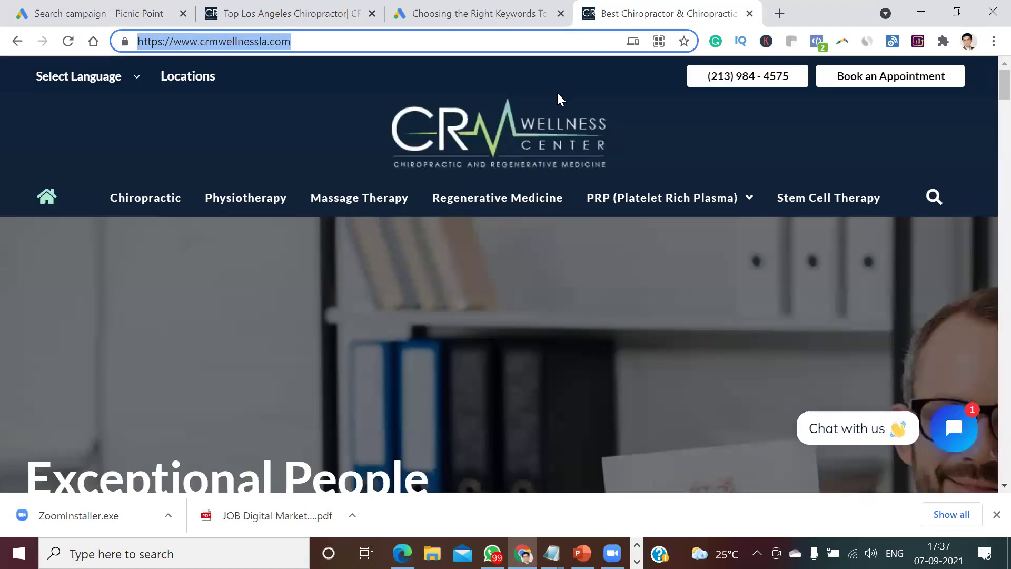
right_click(506, 126)
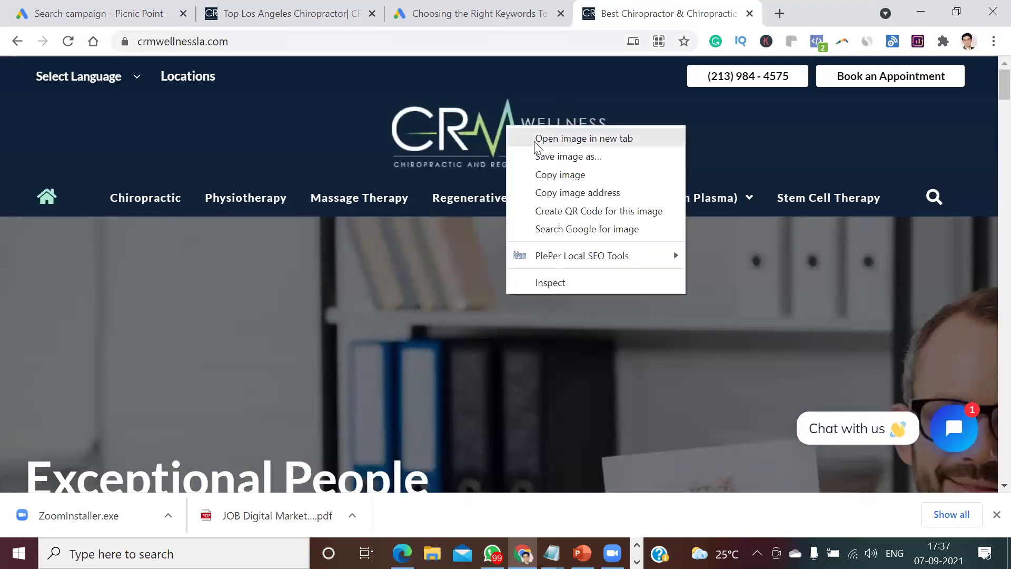
left_click(550, 157)
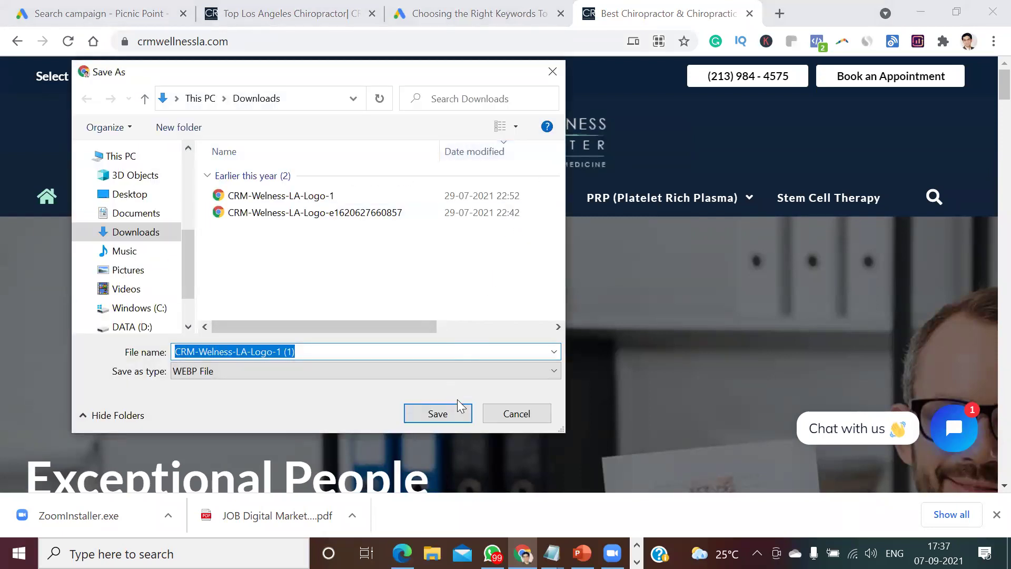
left_click(487, 415)
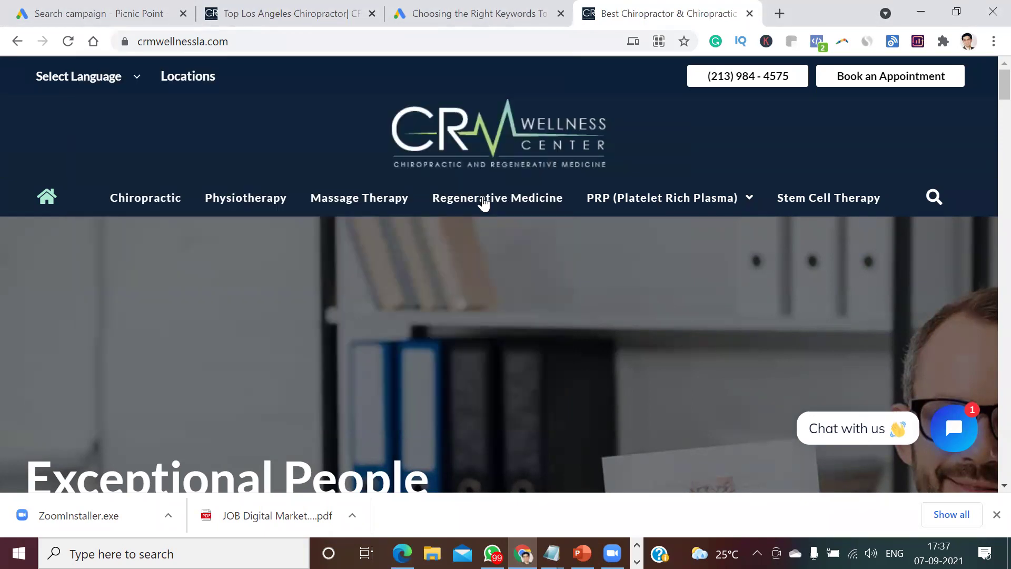
Copy the CRM Wellness Center logo from the clinic's homepage and paste it into a new Paint picture
right_click(474, 146)
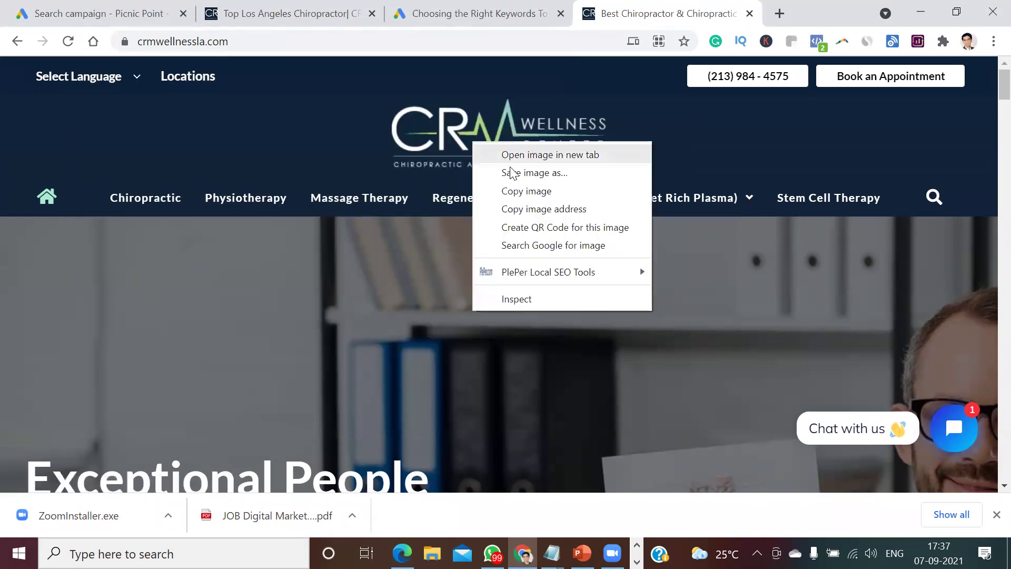
left_click(510, 192)
key("super+r")
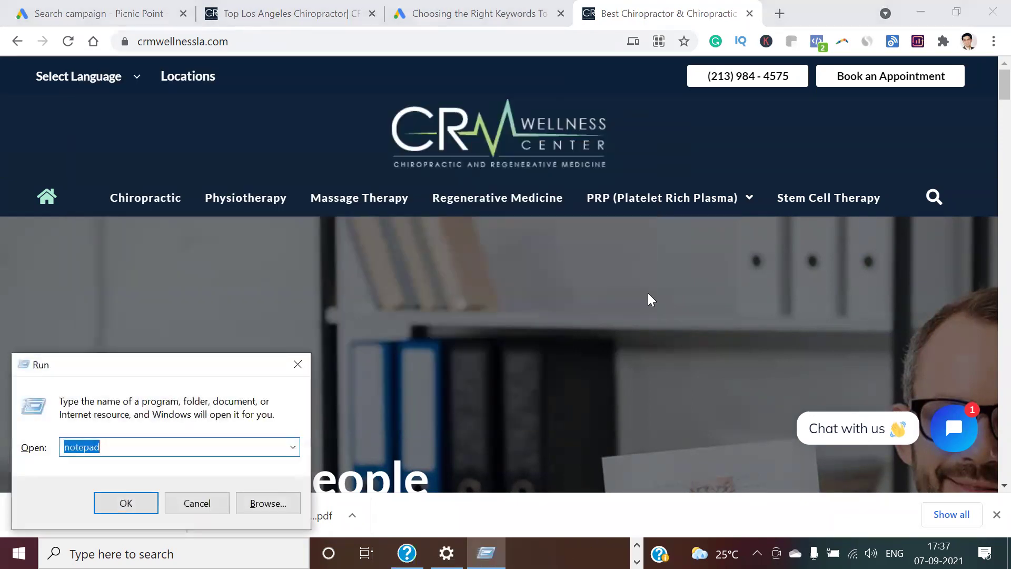
type("mspaint")
key("Return")
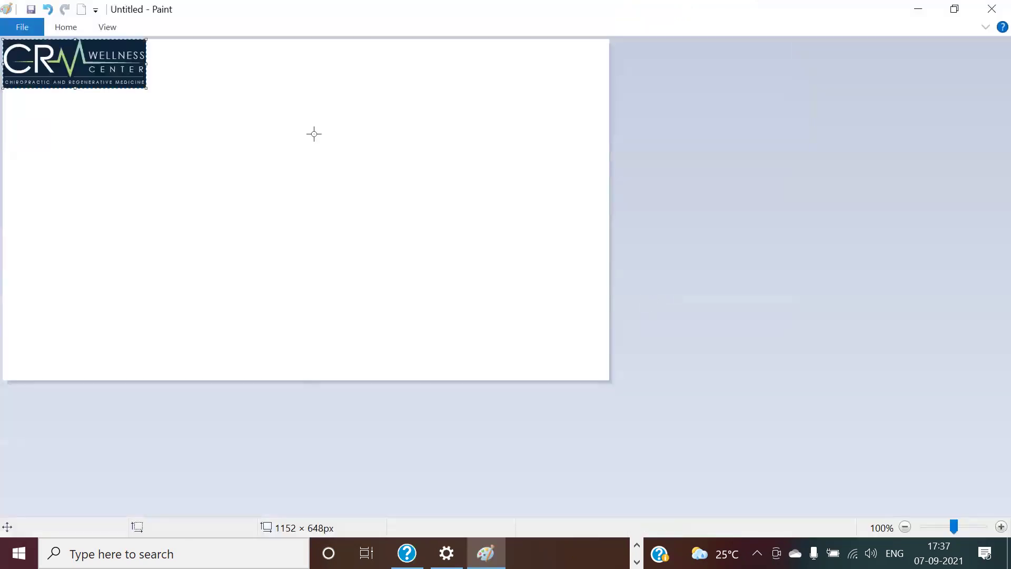
Save the logo picture to the desktop as a JPEG named "crm wellness center logo" and close Paint
left_click(24, 23)
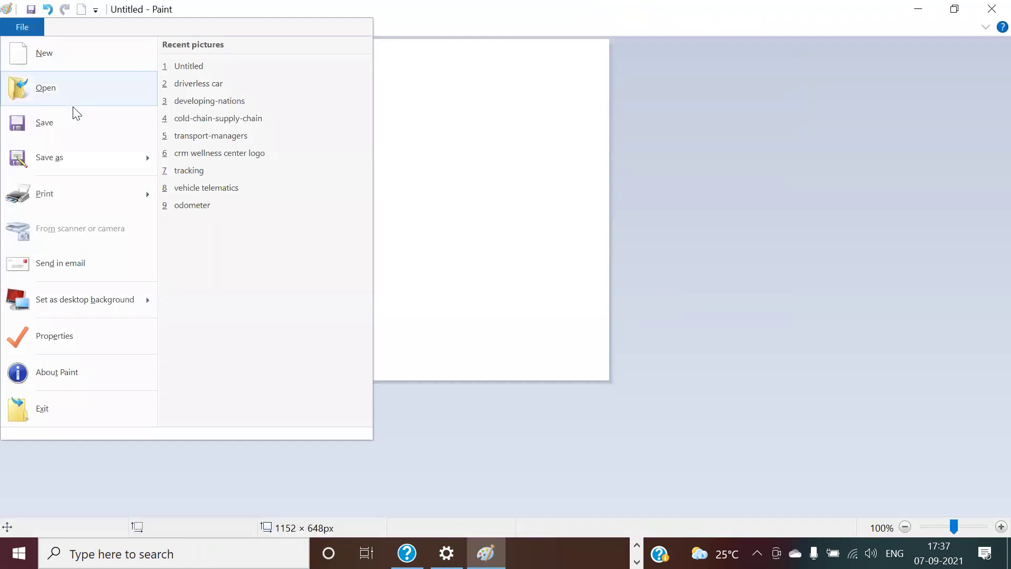
mouse_move(77, 144)
left_click(215, 128)
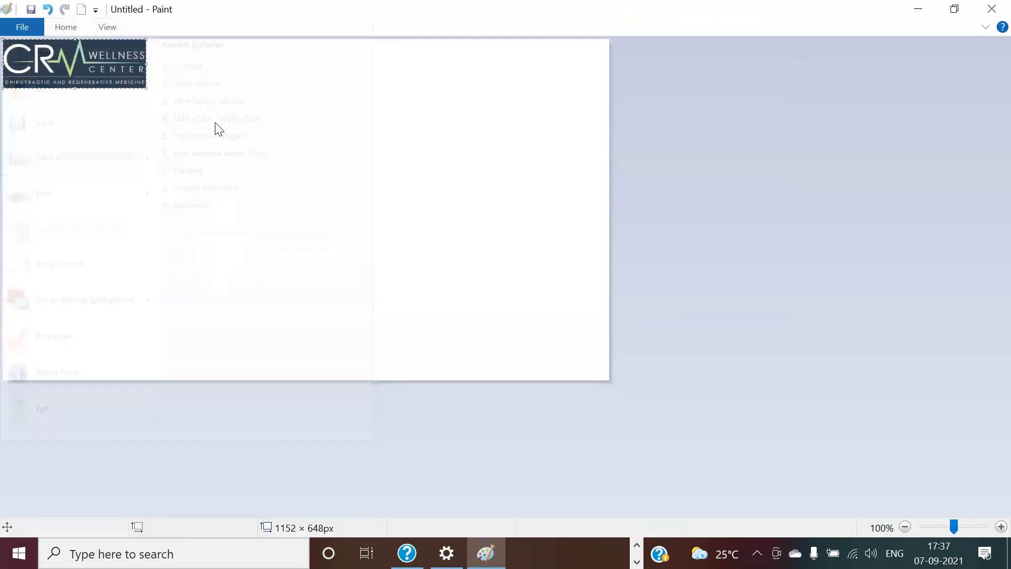
type("crm wellnes")
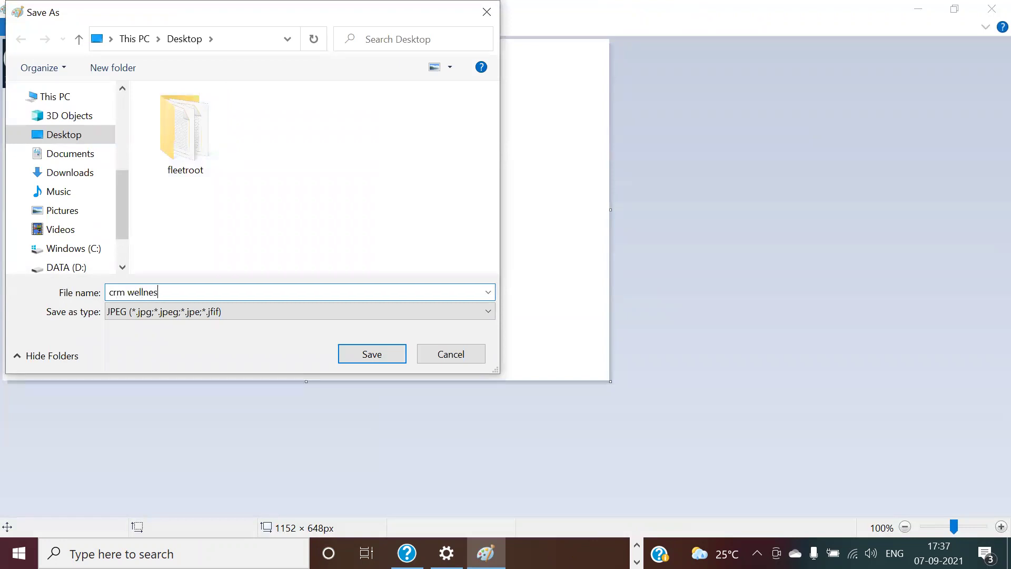
type("s center logo")
key("Return")
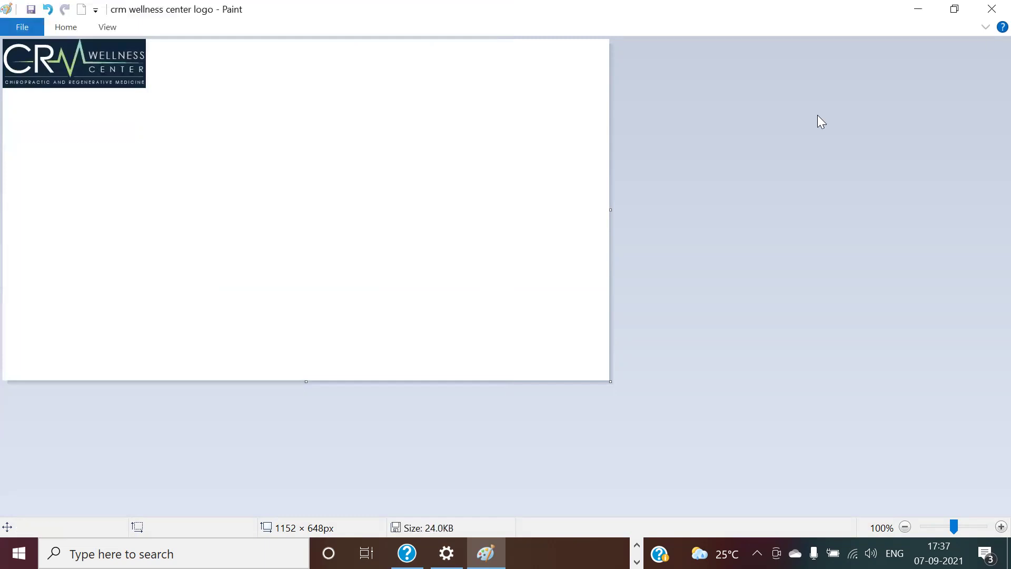
left_click(989, 16)
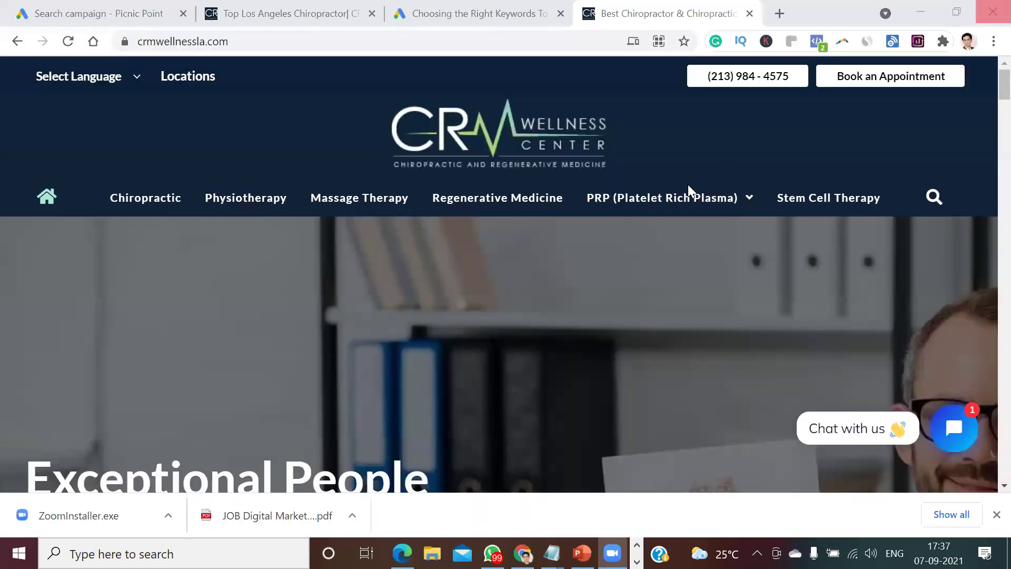
Return to the lead form extension and upload "crm wellness center logo" from the desktop for its background image
left_click(111, 9)
left_click(291, 317)
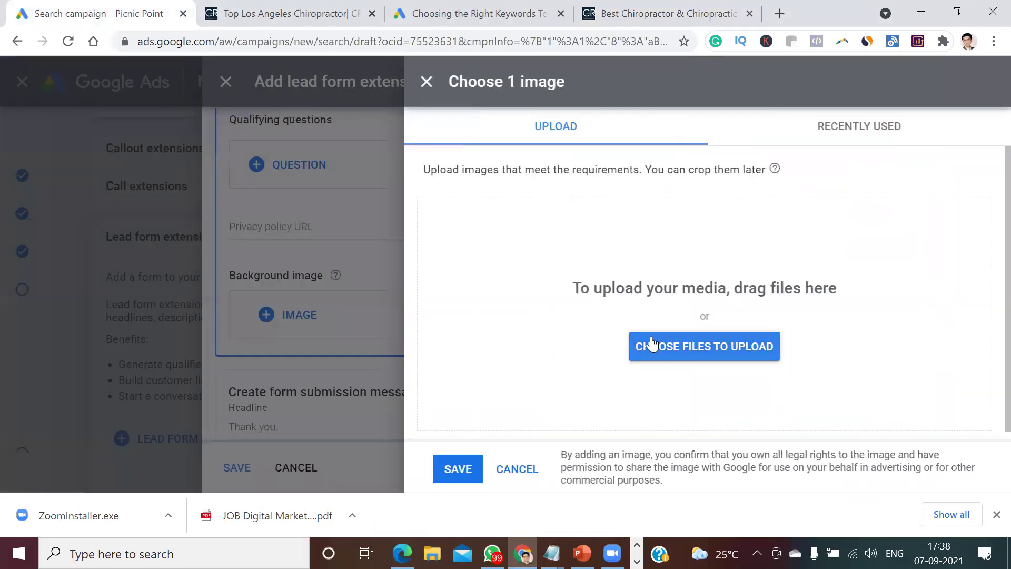
left_click(670, 346)
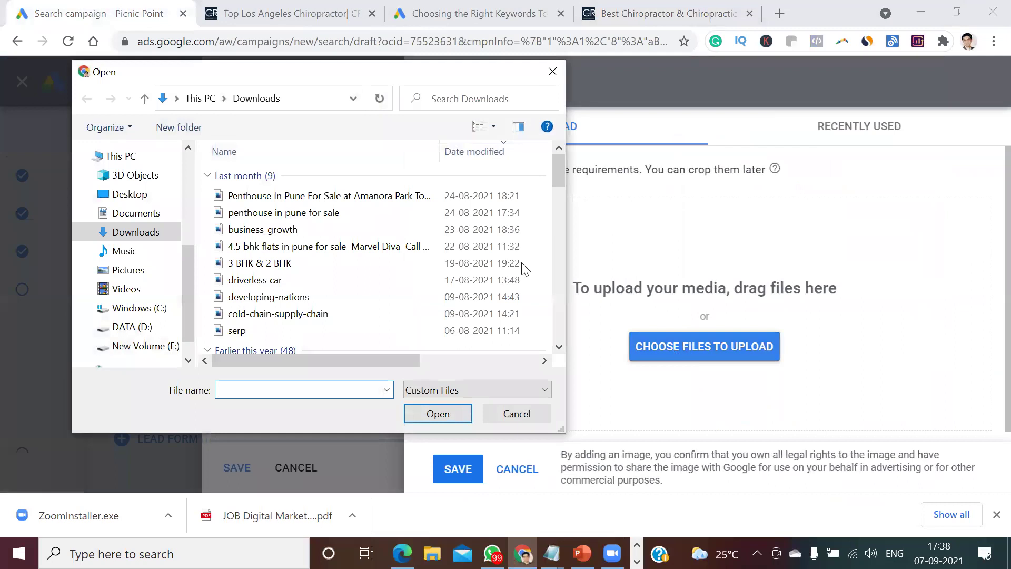
left_click(115, 195)
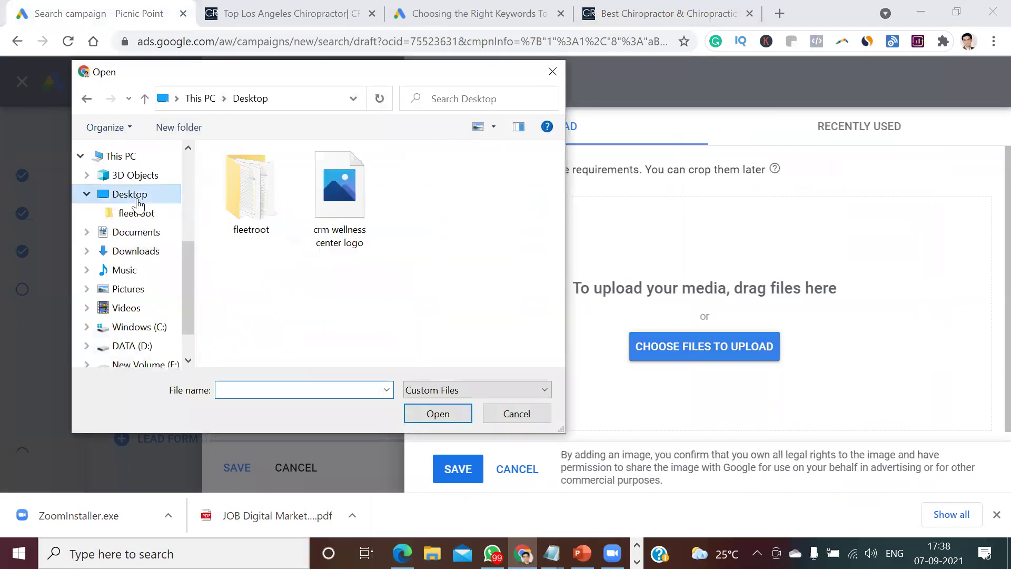
double_click(323, 204)
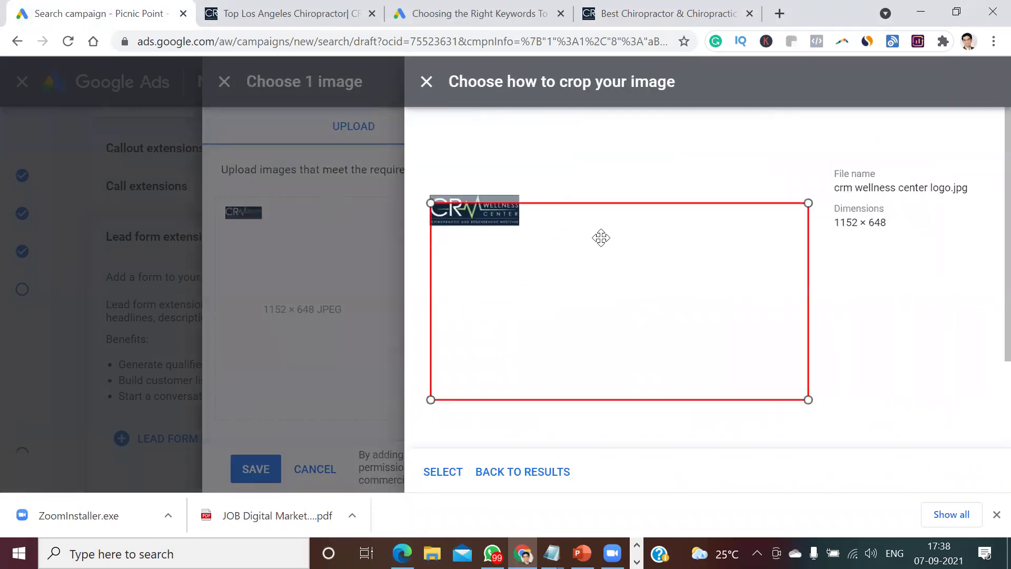
Review the logo's 1.91:1 crop, leave the cropping view and try to save the image selection
scroll(987, 302, "down", 2)
scroll(988, 316, "up", 2)
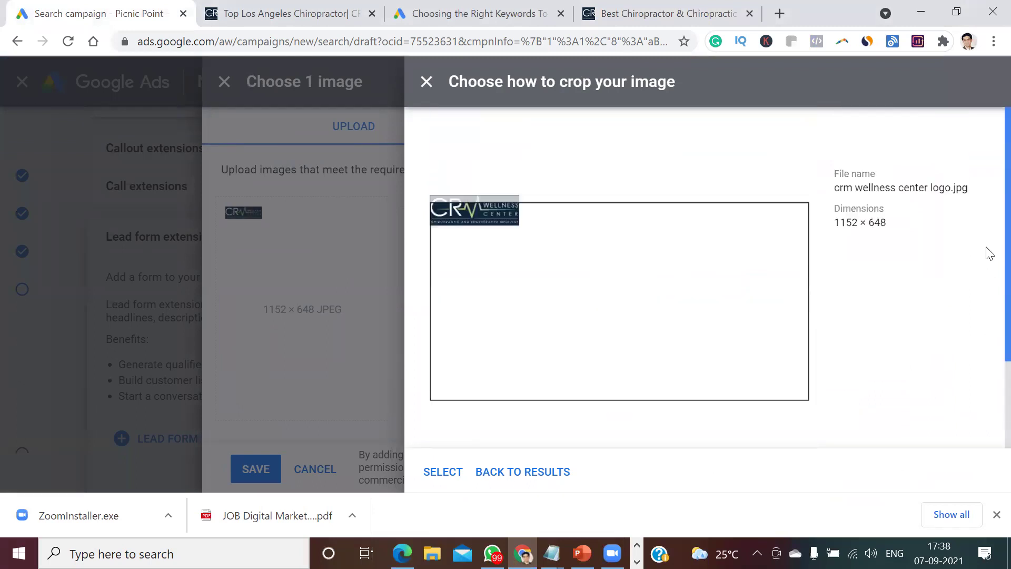
scroll(988, 342, "down", 2)
scroll(986, 410, "up", 2)
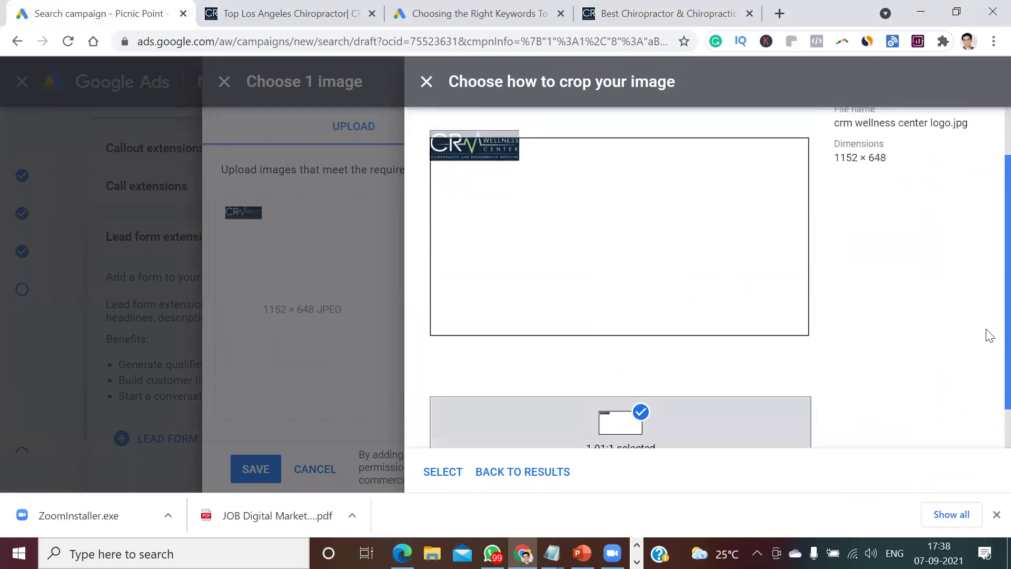
left_click(428, 82)
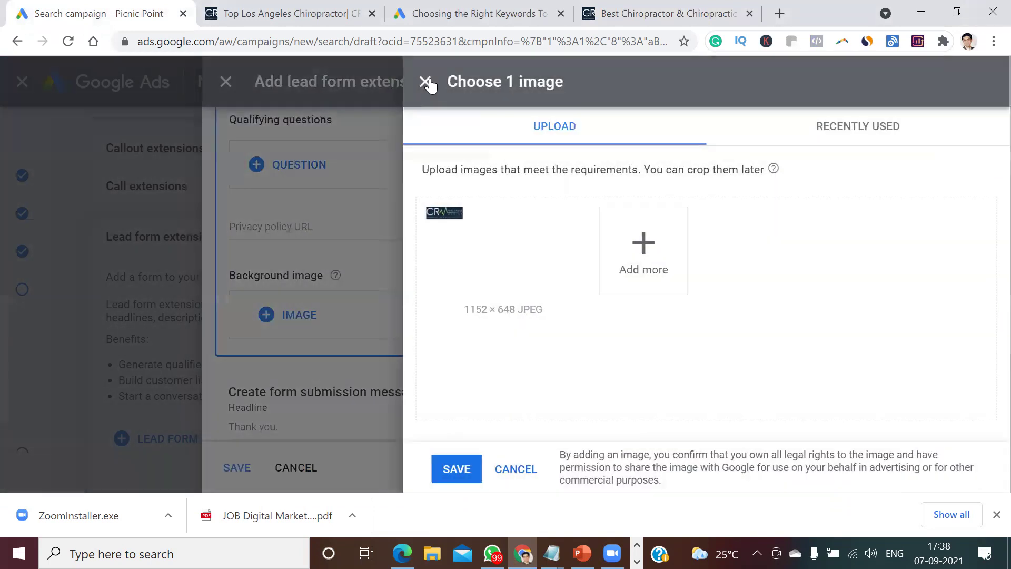
left_click(458, 468)
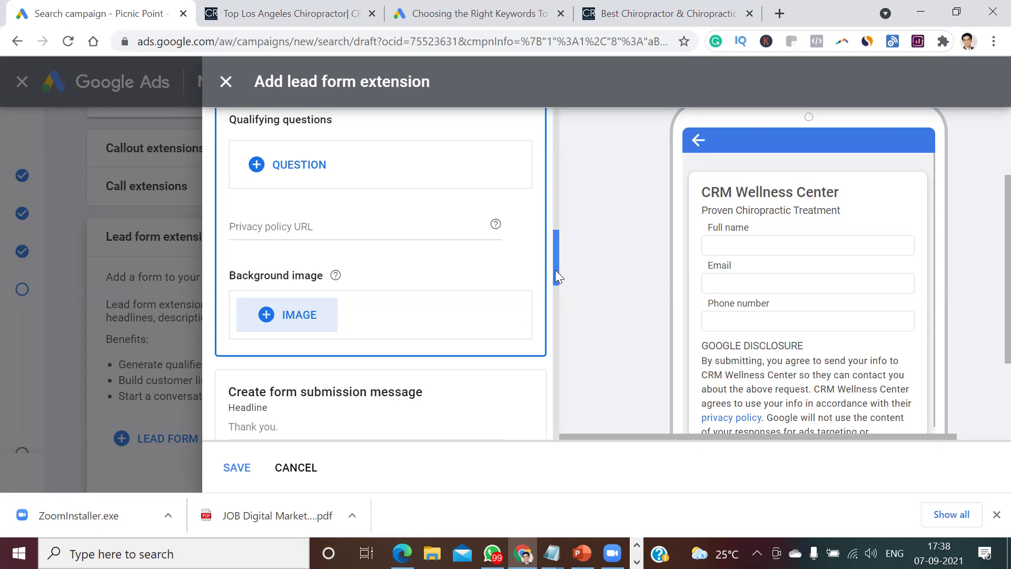
Enter "Thank you" as the form submission message's headline and "We'll contact you soon" as its description
left_click_drag(555, 269, 553, 299)
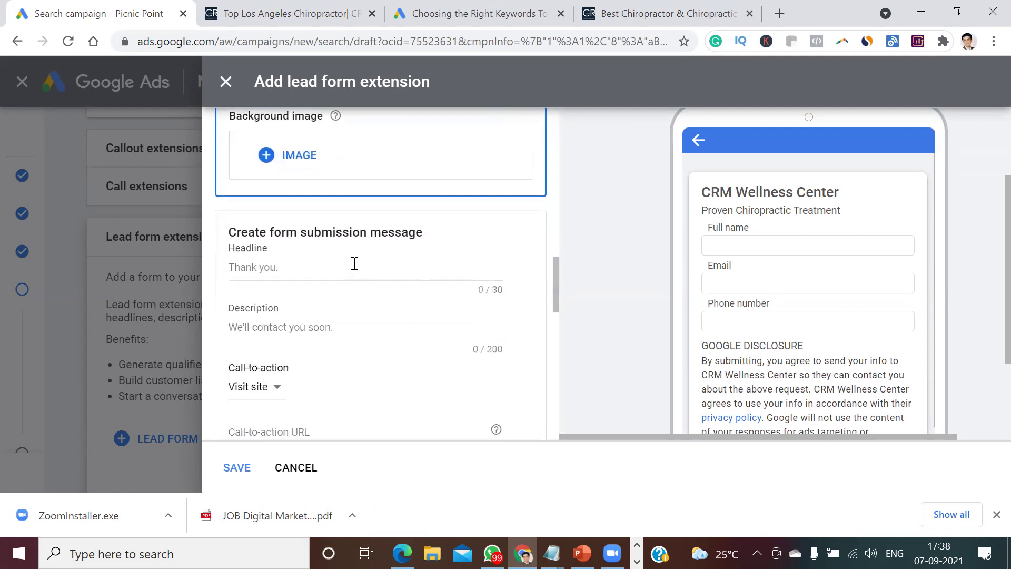
left_click(312, 269)
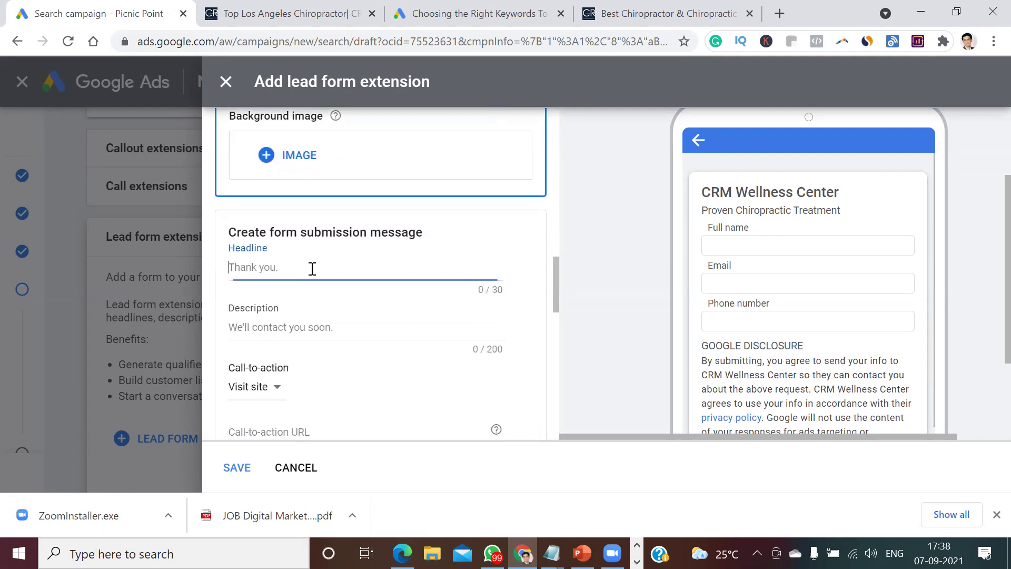
type("Thank you")
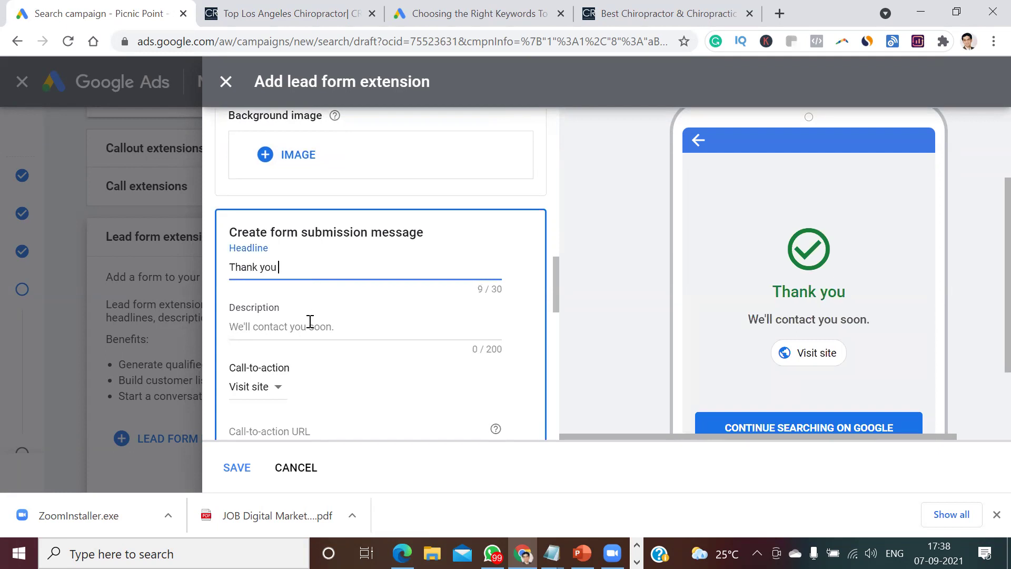
left_click(310, 321)
type("W")
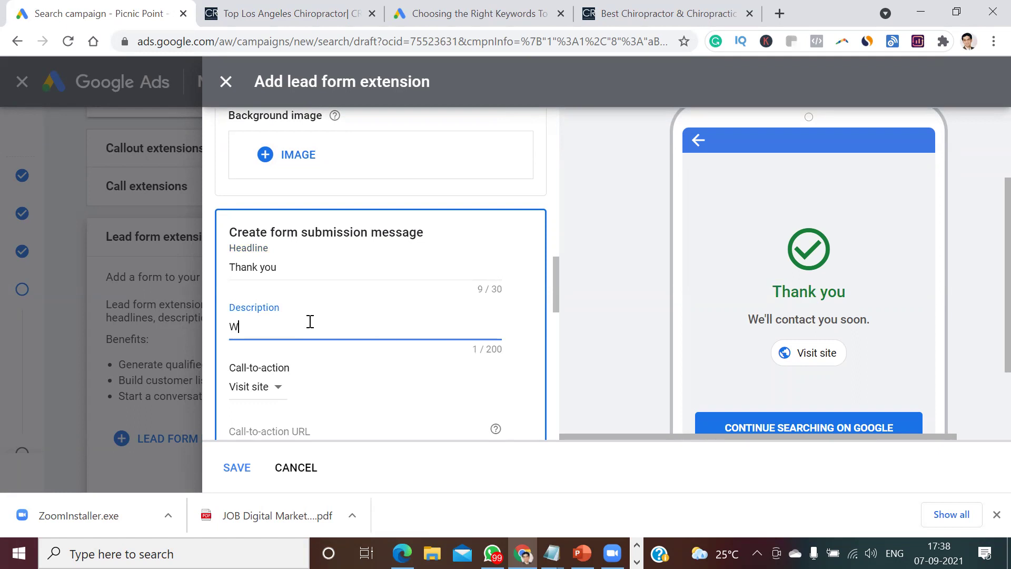
type("e'll")
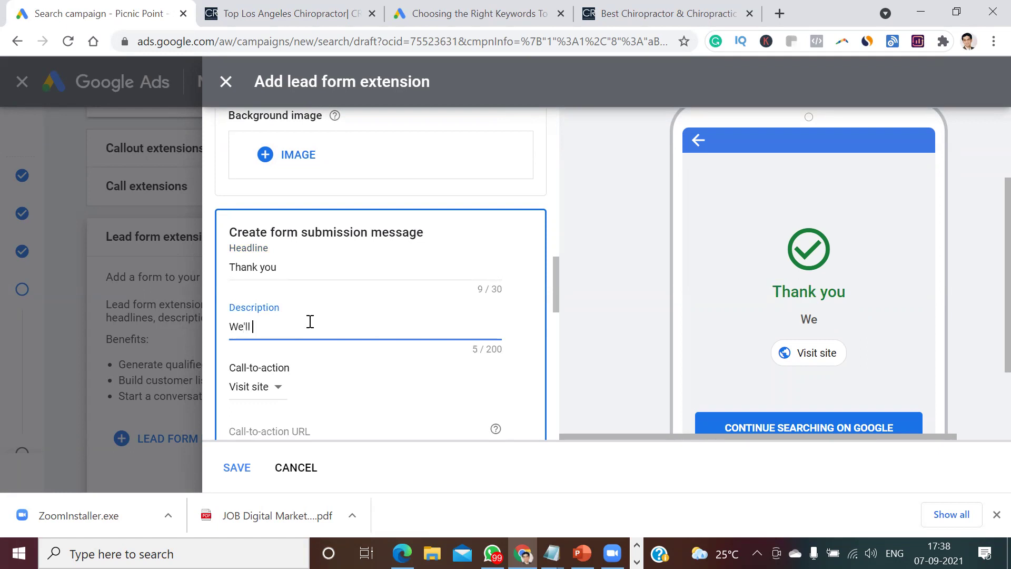
type(" contact you soon")
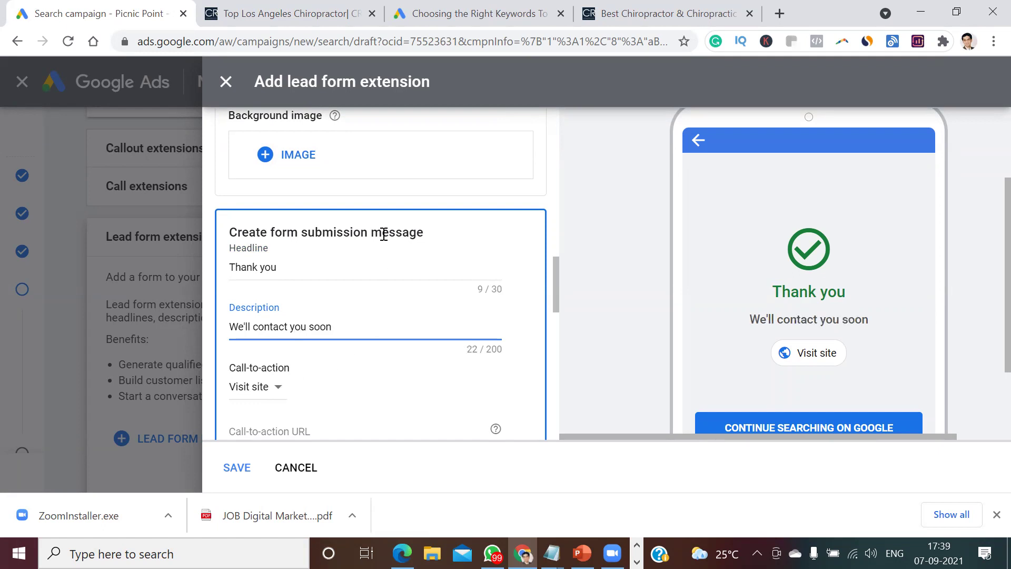
Copy the address of the clinic's Los Angeles chiropractor page into the submission message's call-to-action URL
left_click_drag(1007, 289, 1006, 315)
left_click_drag(555, 281, 553, 308)
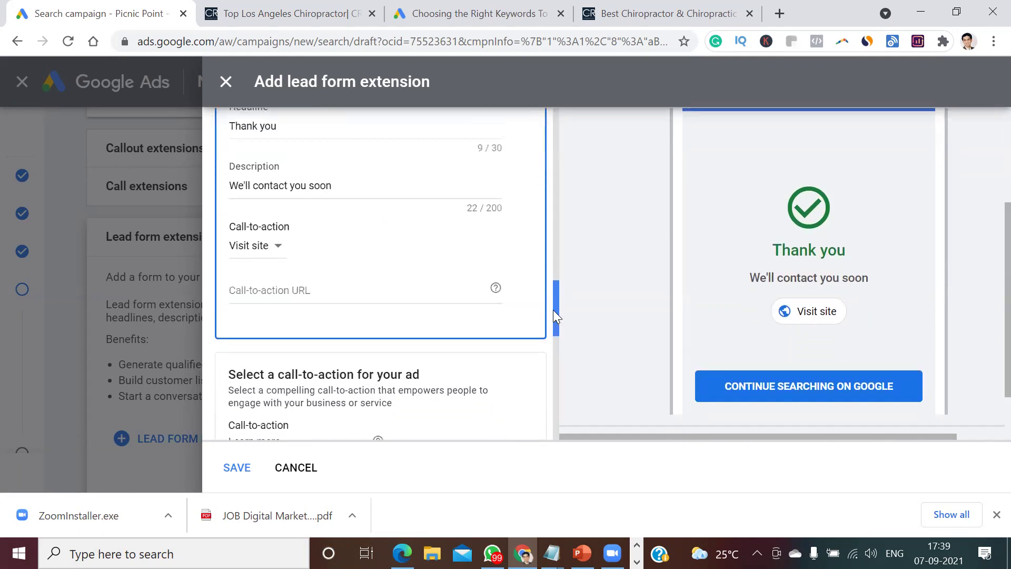
left_click(289, 10)
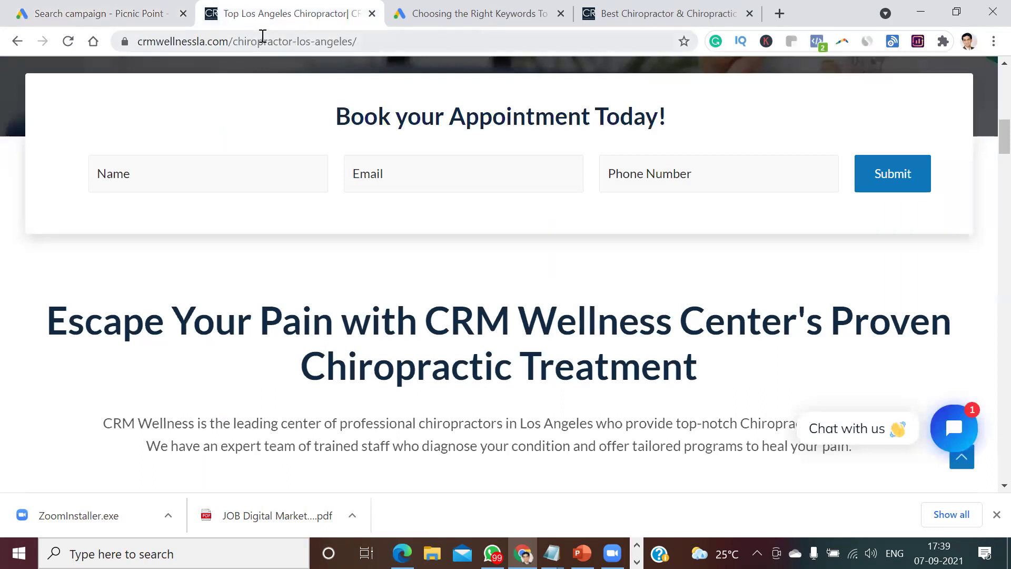
left_click(262, 38)
right_click(262, 37)
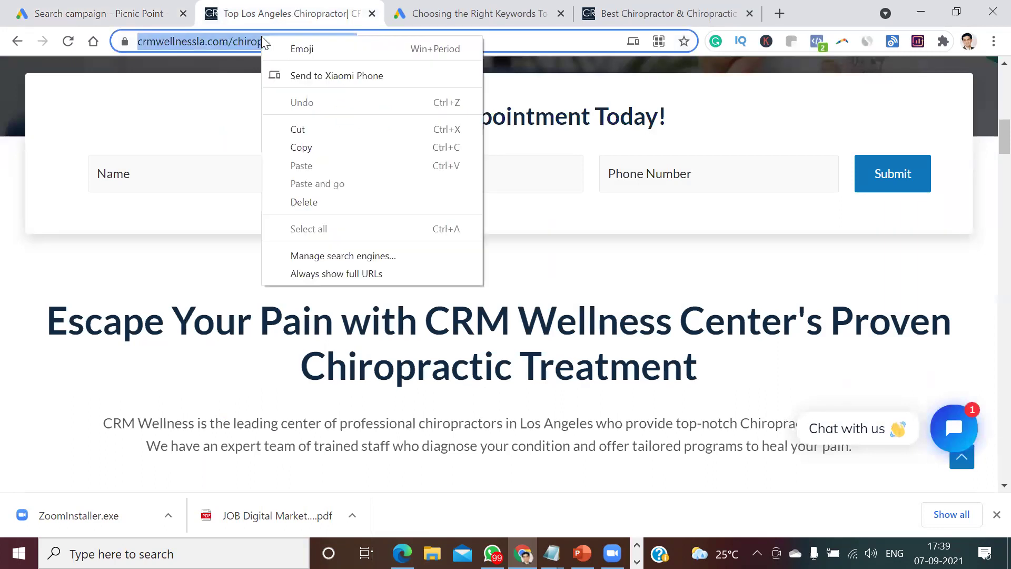
left_click(311, 144)
left_click(79, 11)
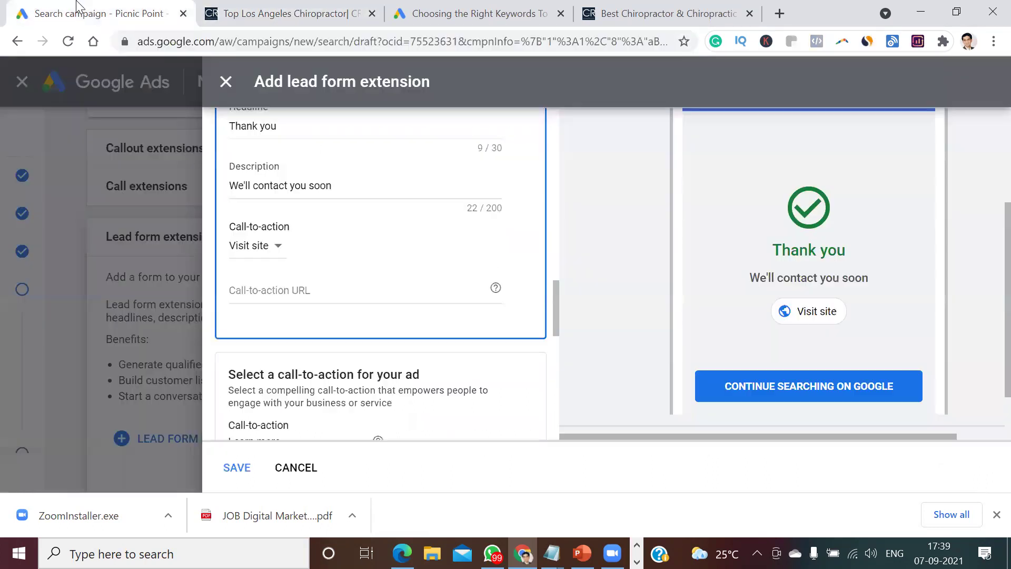
left_click(270, 290)
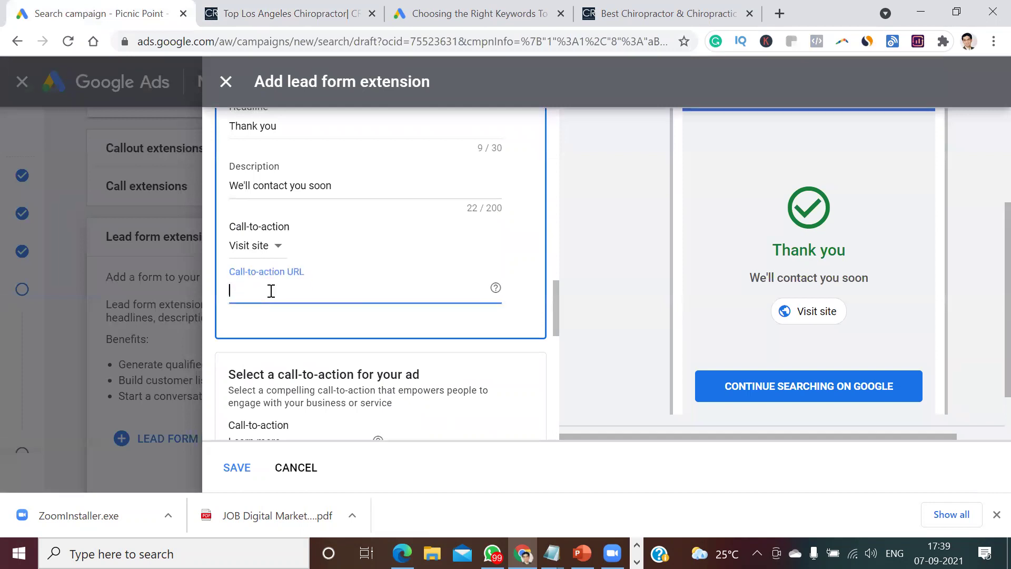
key("ctrl+v")
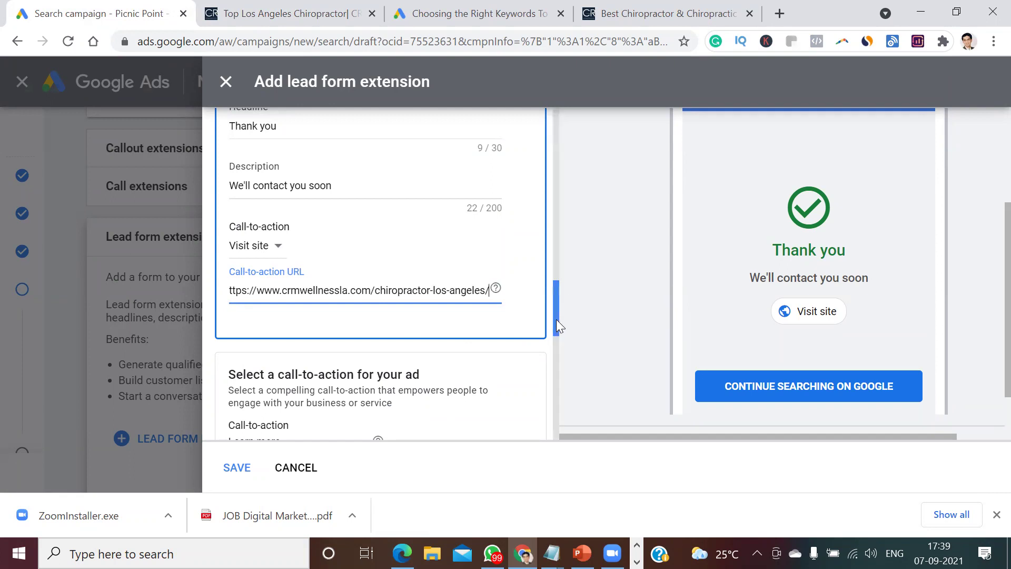
Set the ad's call-to-action to "Book now" with the description "Book your appointment now"
left_click_drag(557, 319, 557, 348)
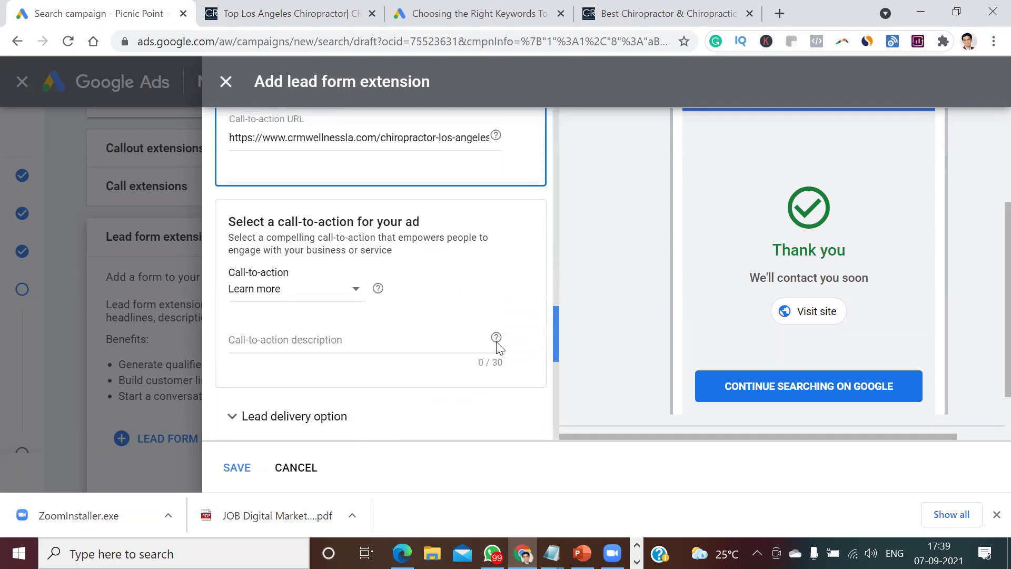
left_click(357, 293)
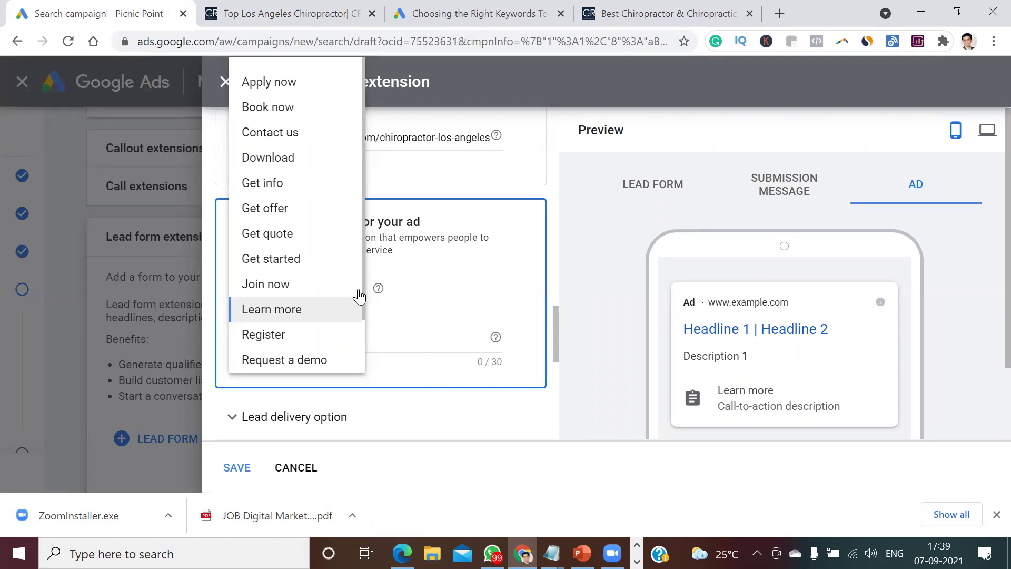
left_click(291, 109)
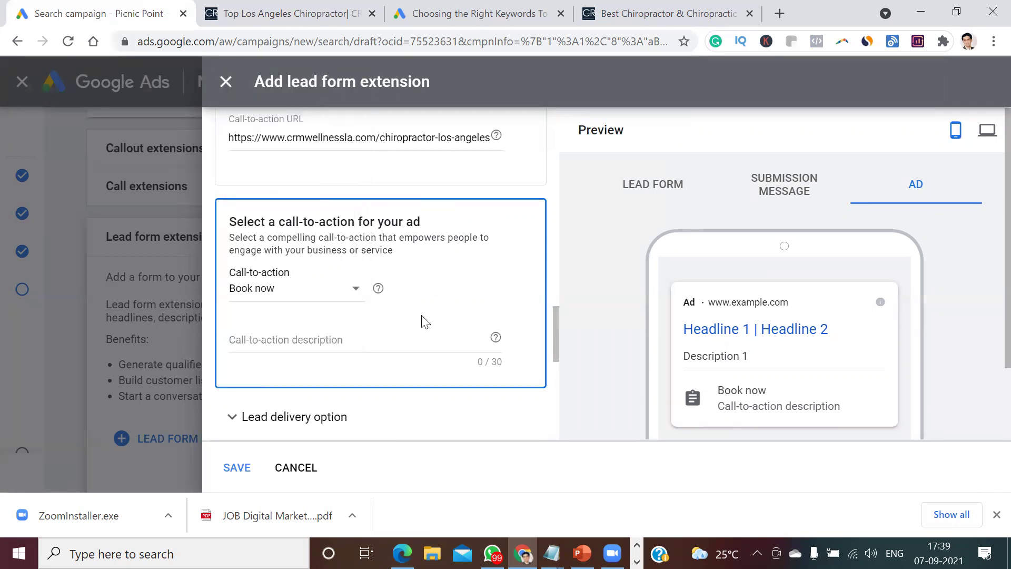
left_click(361, 338)
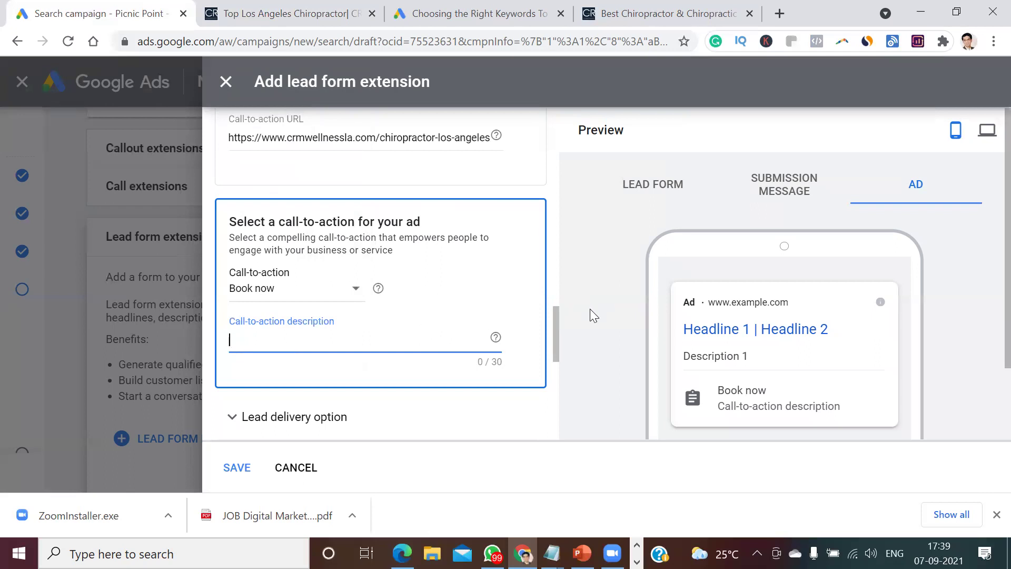
type("Book your app")
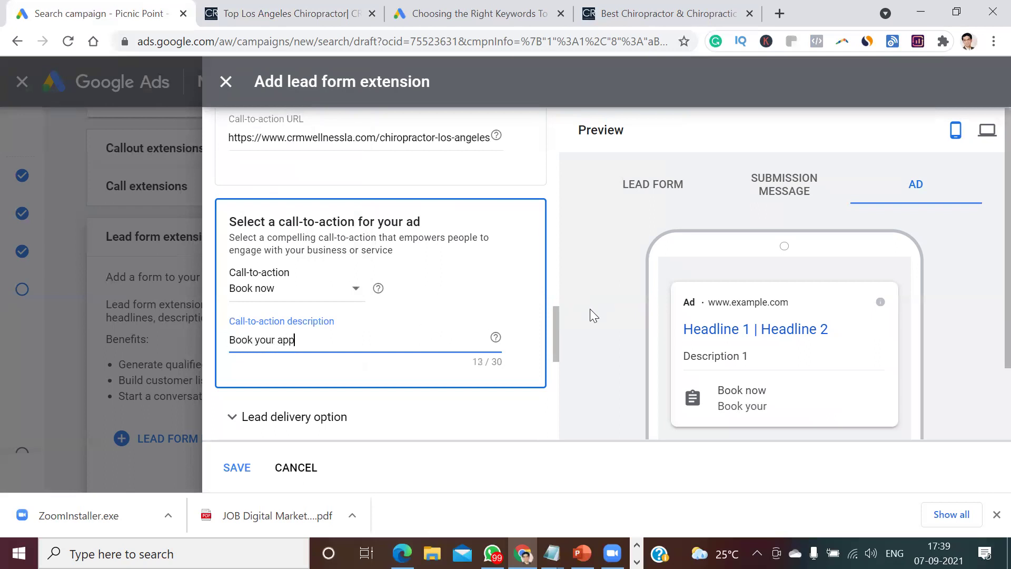
type("ointment now")
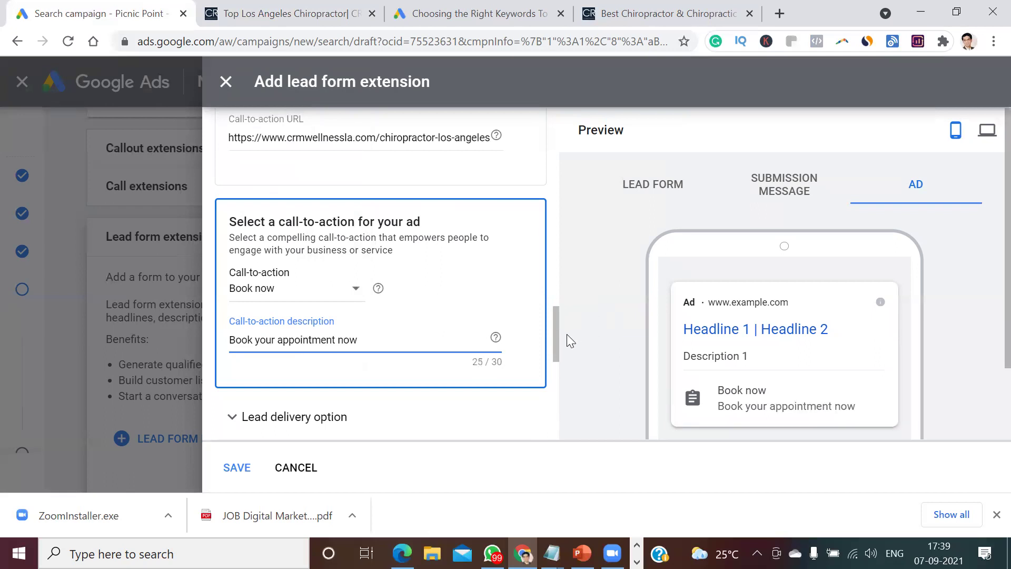
Expand the lead delivery options, submit the lead form extension for saving and accept the lead form Terms of Service
left_click_drag(557, 331, 556, 367)
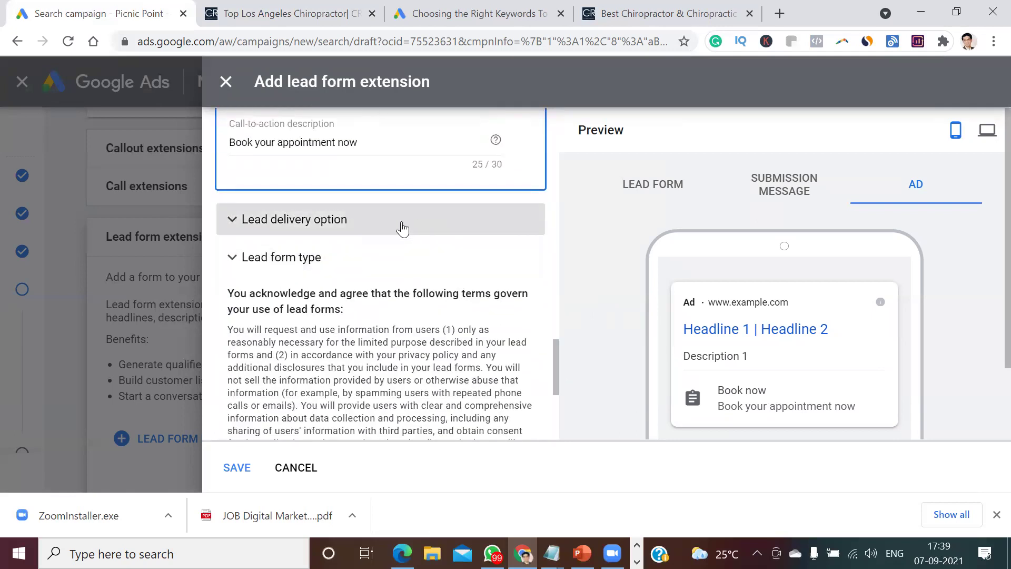
left_click(345, 225)
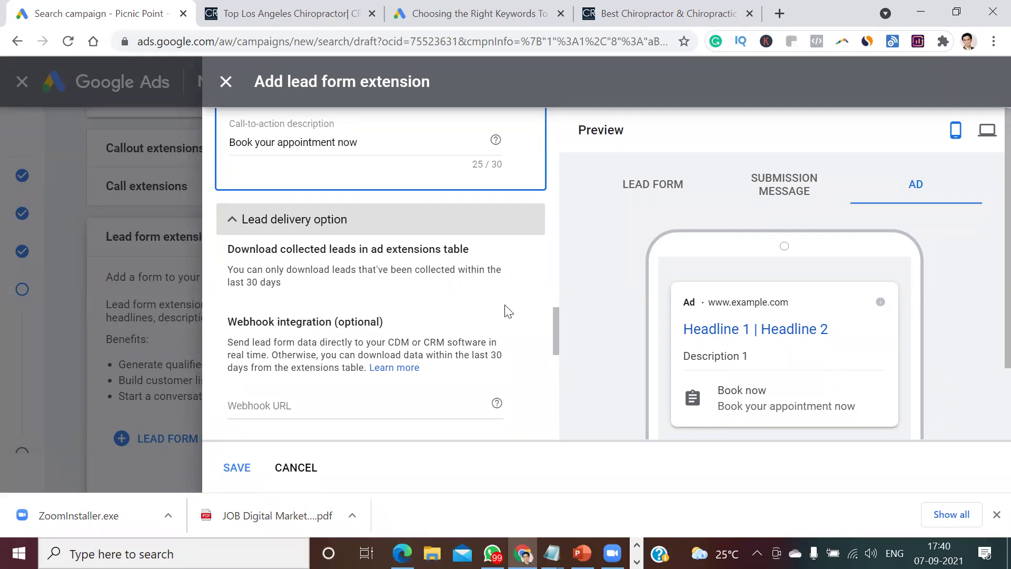
left_click_drag(554, 332, 533, 425)
left_click(236, 468)
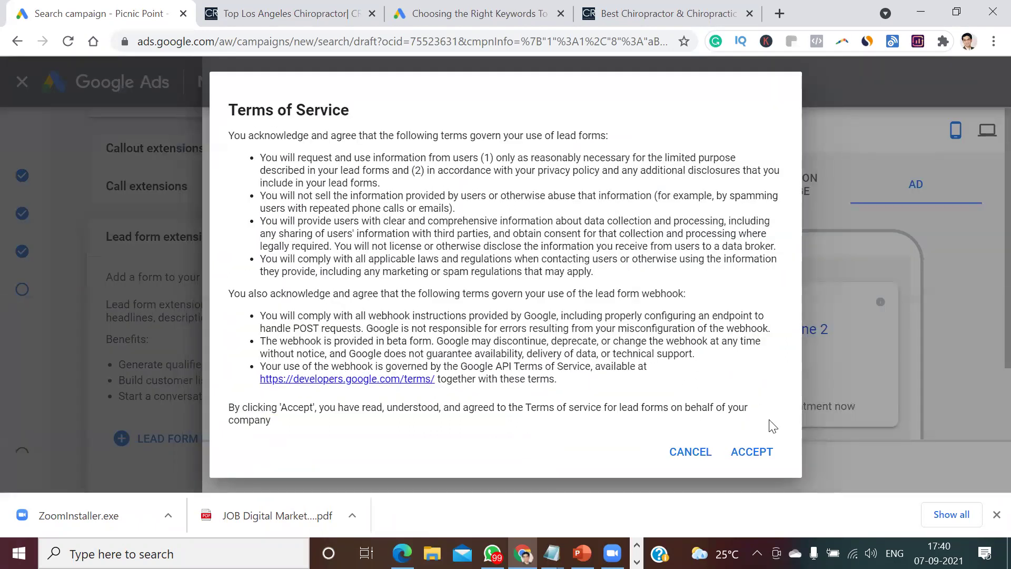
left_click(750, 451)
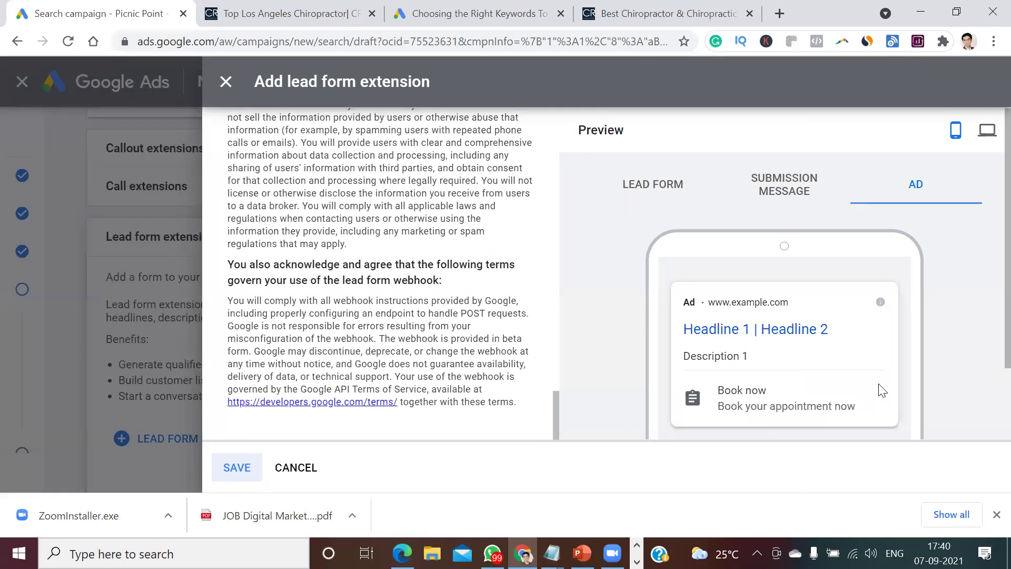
Try to save the lead form extension again and check the form from its beginning for missing required fields
scroll(987, 337, "down", 1)
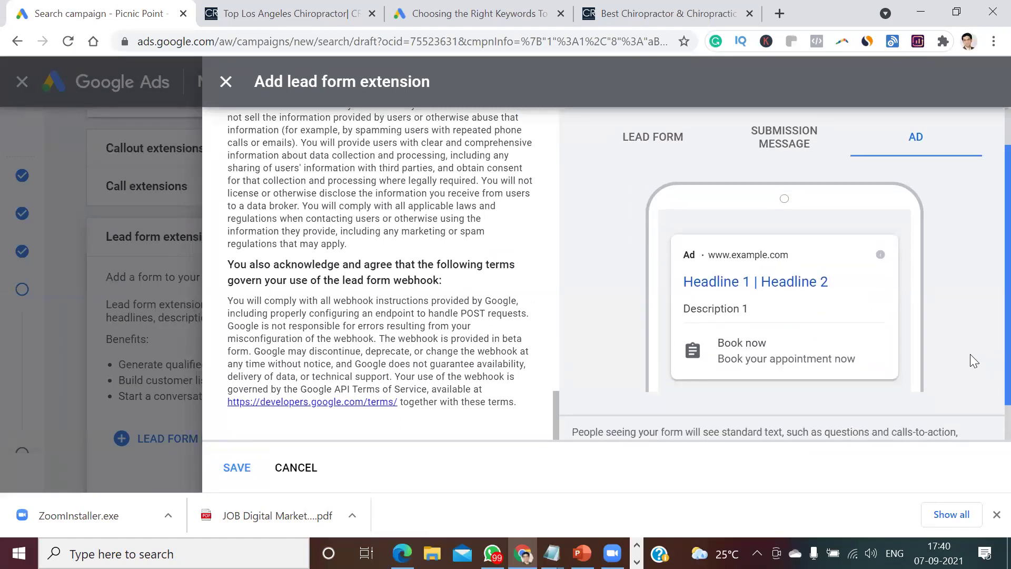
left_click_drag(554, 397, 563, 425)
left_click(237, 469)
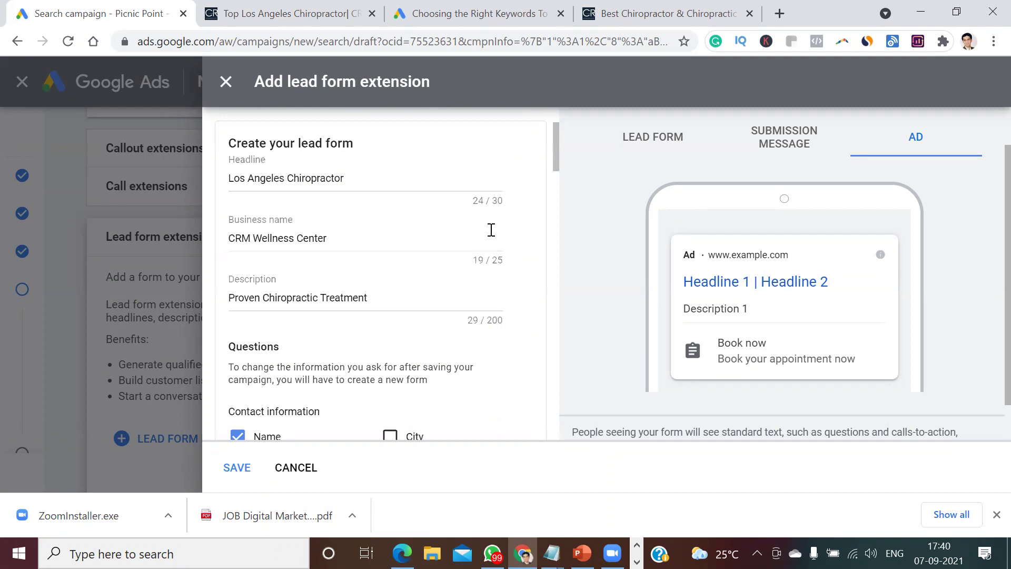
left_click_drag(555, 158, 561, 205)
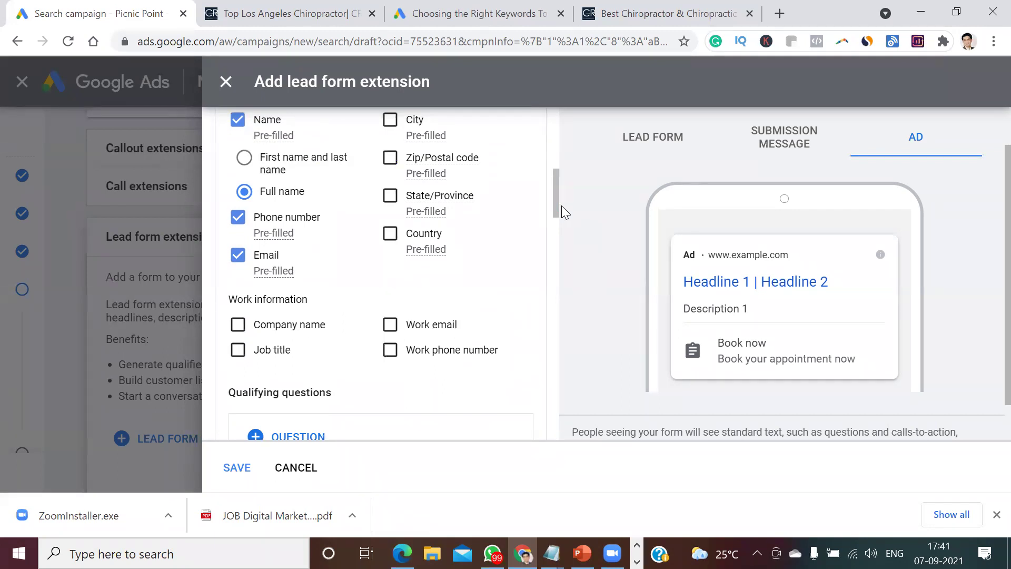
left_click_drag(556, 206, 553, 232)
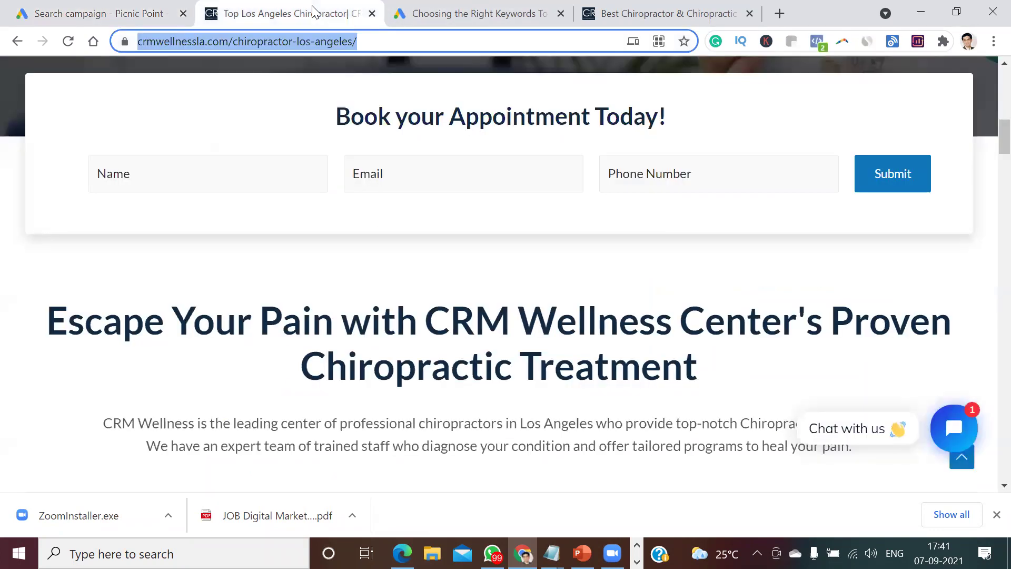
Switch to the clinic's website, load crmwellnessla.com and open the Privacy page linked in its footer
left_click(318, 14)
type("crmwellnessla.com")
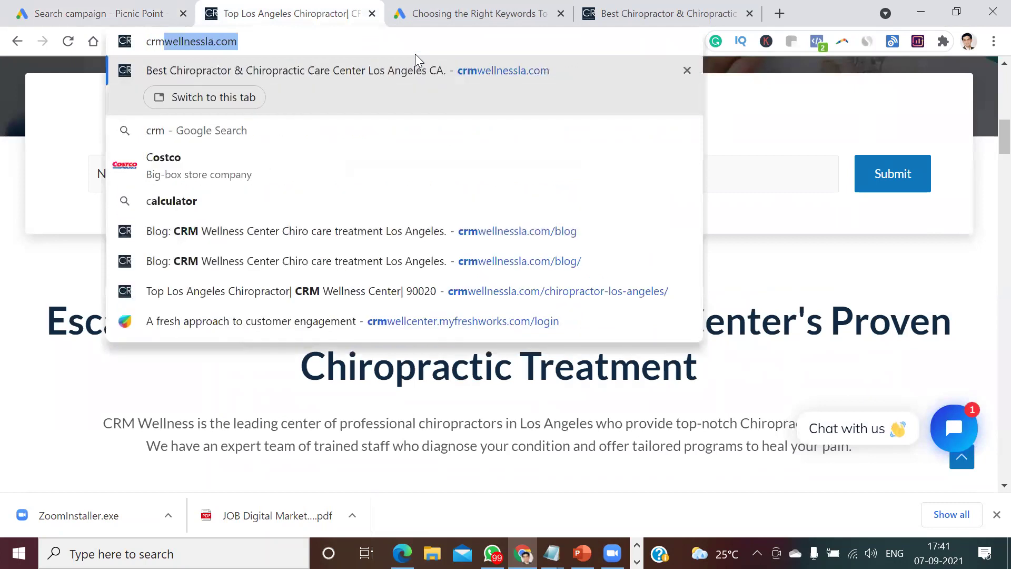
key("Right")
key("Return")
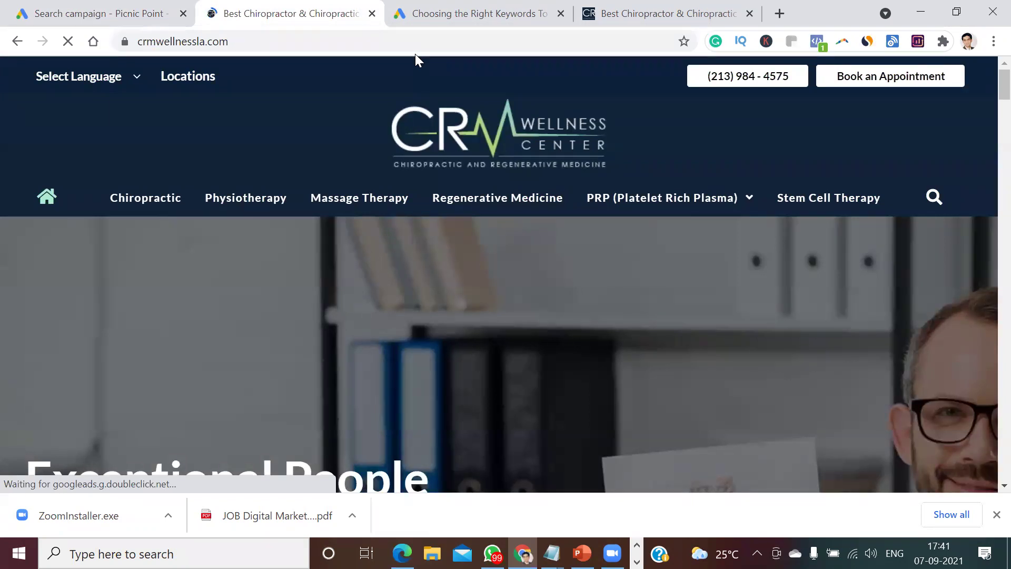
scroll(415, 53, "down", 15)
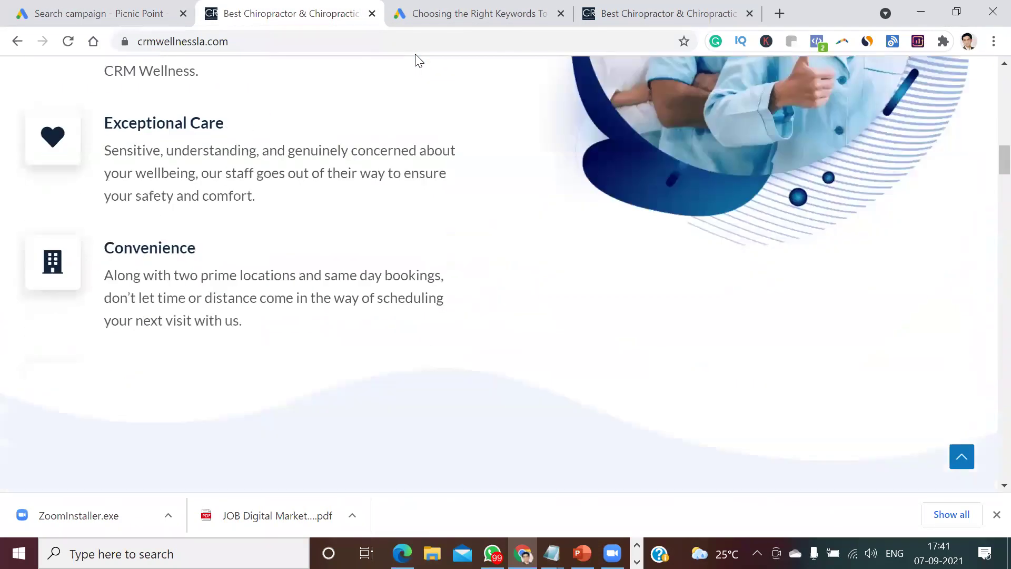
scroll(415, 58, "down", 20)
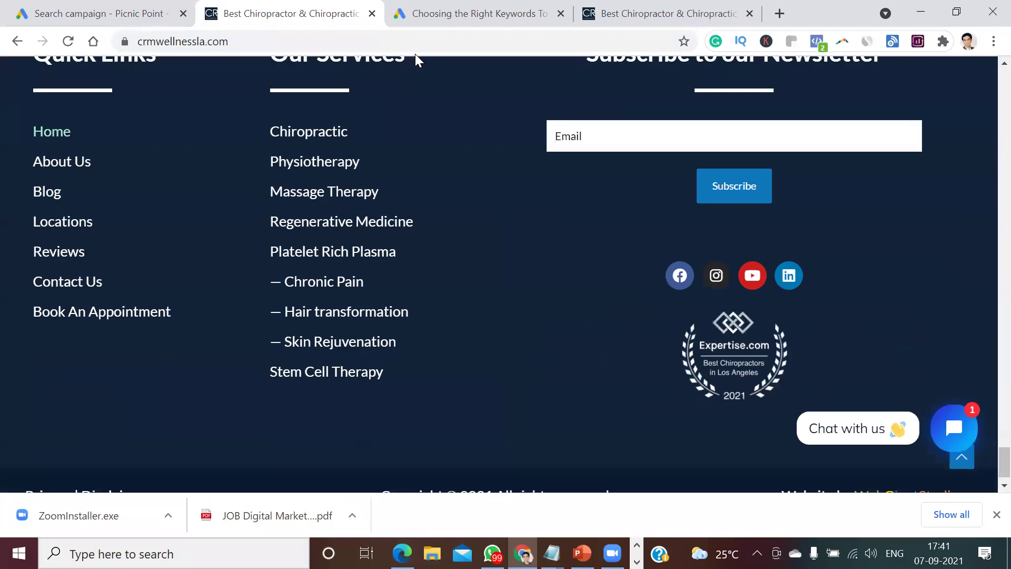
scroll(415, 55, "down", 1)
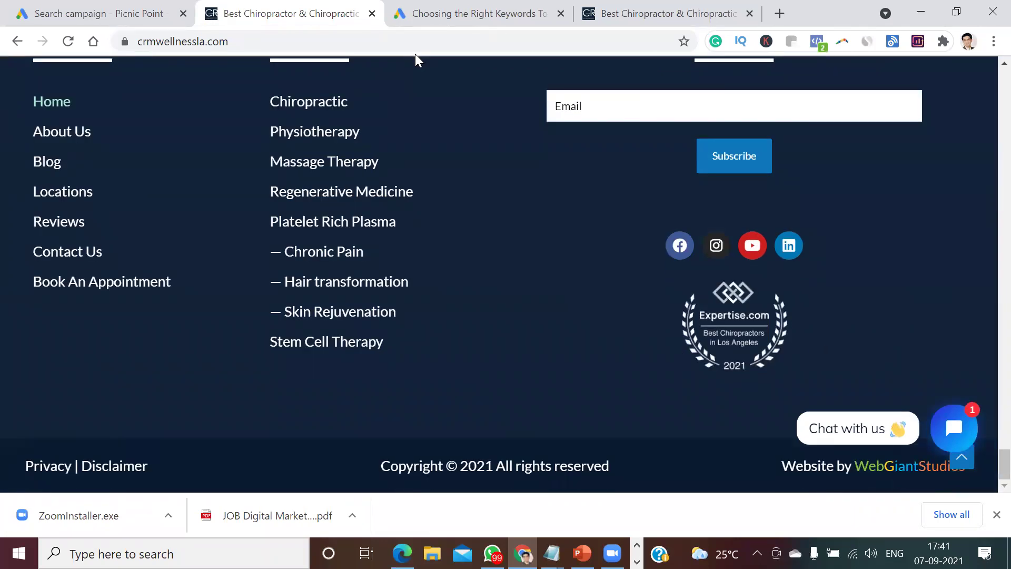
left_click(49, 471)
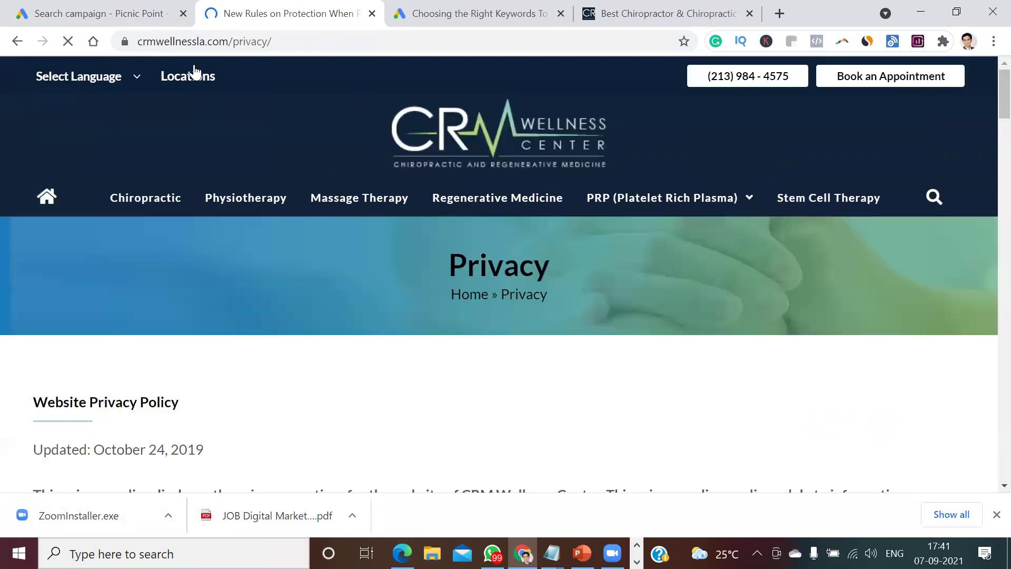
Copy the address of the clinic's privacy page into the lead form's privacy policy URL
left_click(192, 42)
key("ctrl+c")
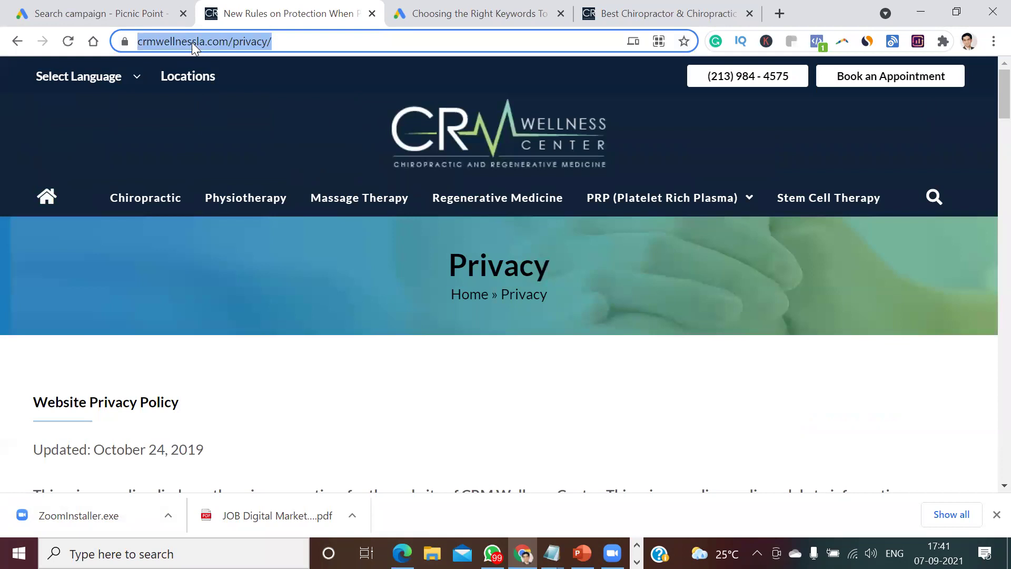
left_click(105, 15)
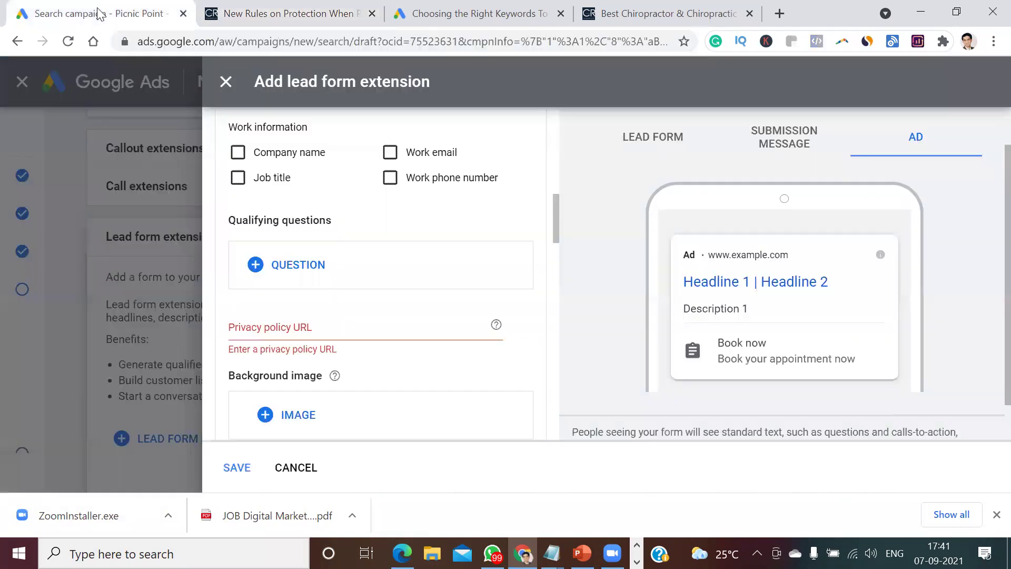
left_click(293, 327)
key("ctrl+v")
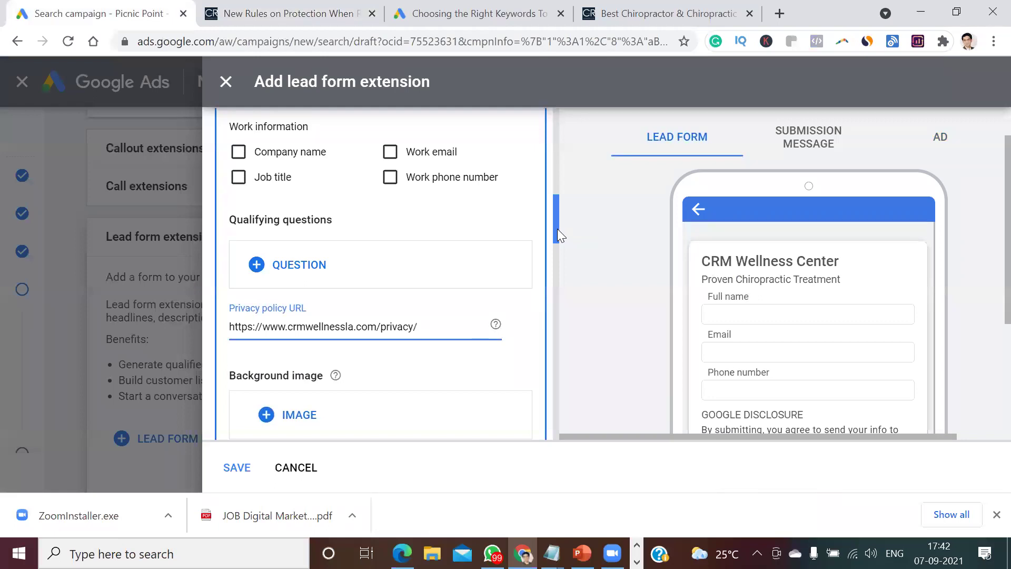
Save the completed lead form extension to the campaign
left_click_drag(557, 229, 545, 366)
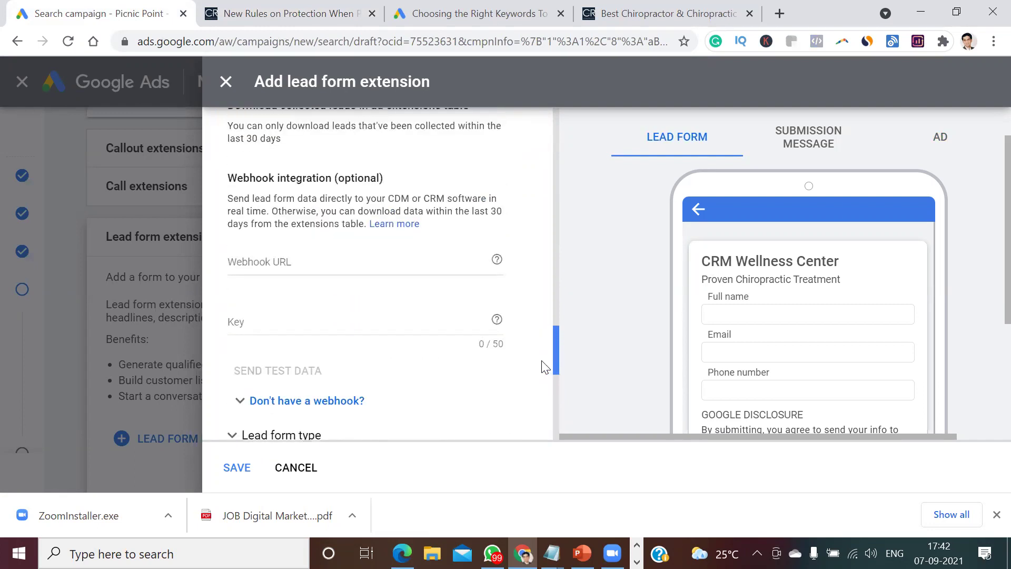
scroll(545, 367, "down", 1)
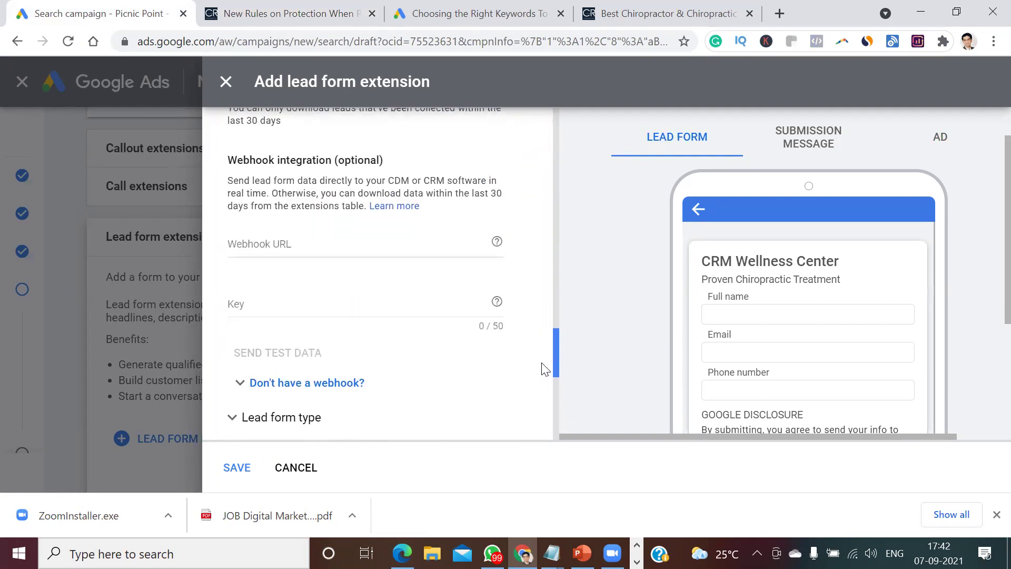
left_click_drag(545, 368, 559, 439)
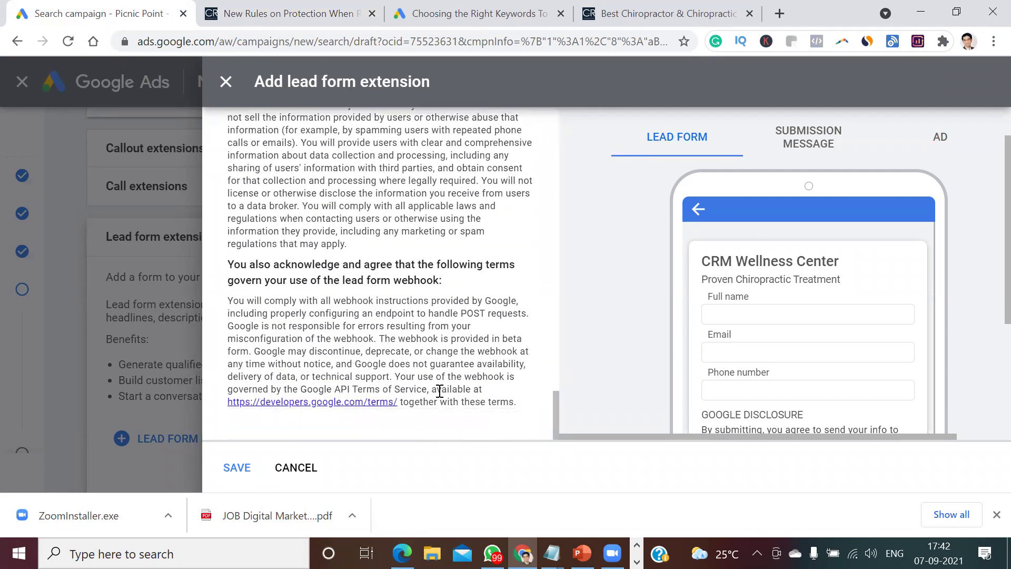
left_click(227, 468)
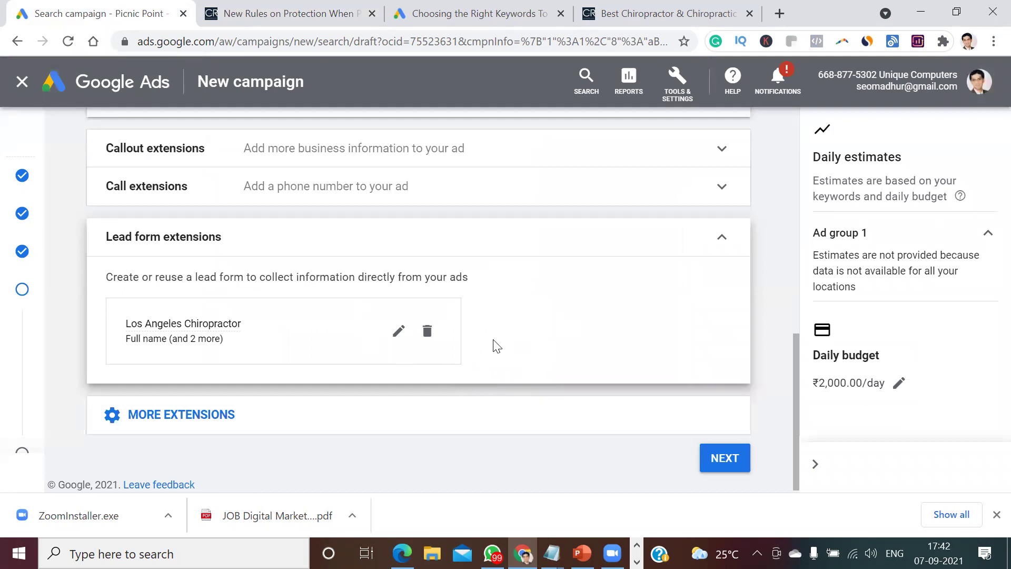
Continue to the campaign review and examine its budget, bidding, settings, keywords, ads and extensions
left_click(725, 458)
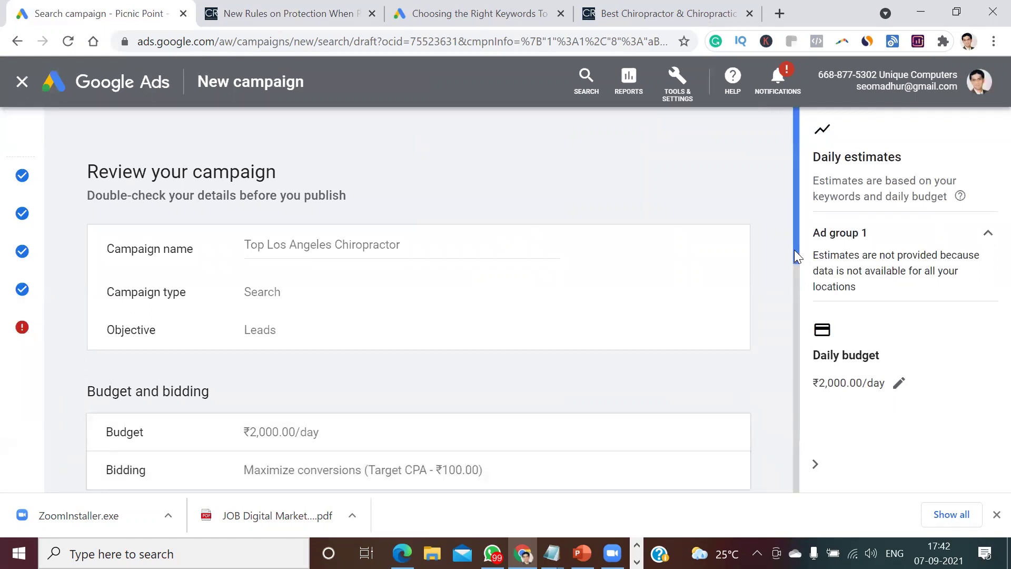
left_click_drag(794, 249, 787, 454)
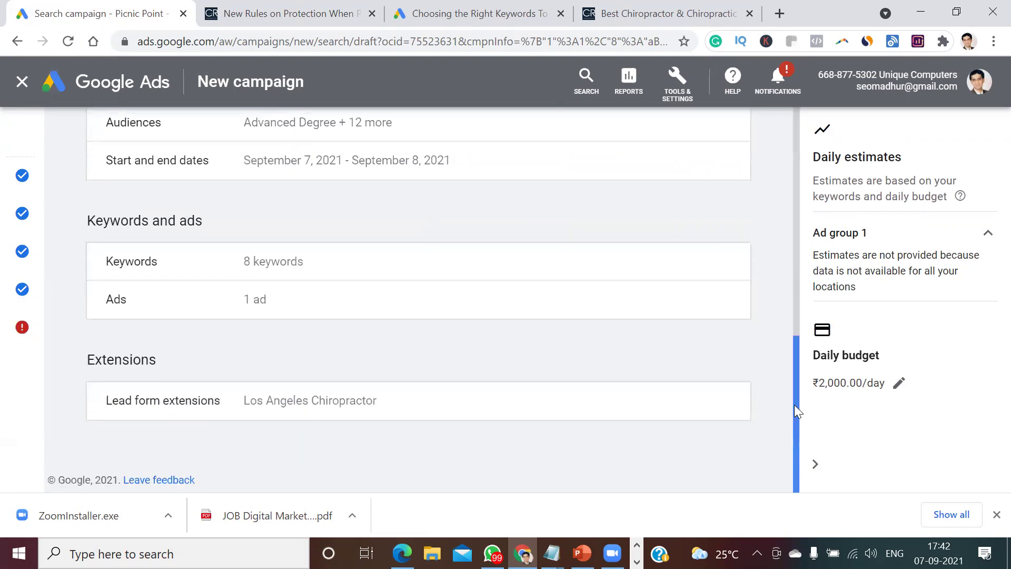
scroll(784, 326, "up", 3)
scroll(784, 303, "up", 6)
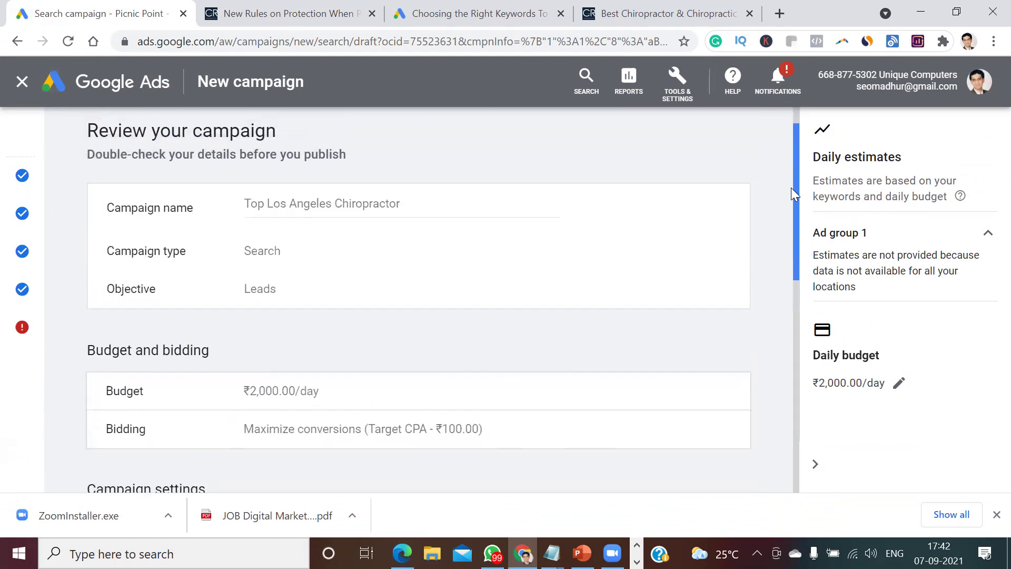
left_click_drag(795, 211, 825, 420)
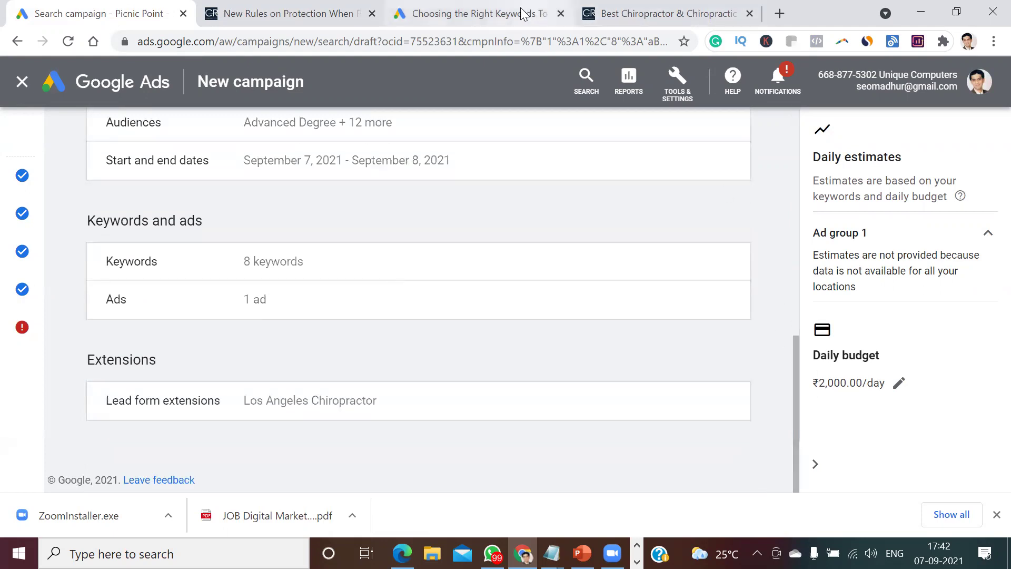
Switch to the Keyword Planner page, sign in with the Unique Computers manager account and choose Picnic Point - Solapur as the active account
left_click(502, 16)
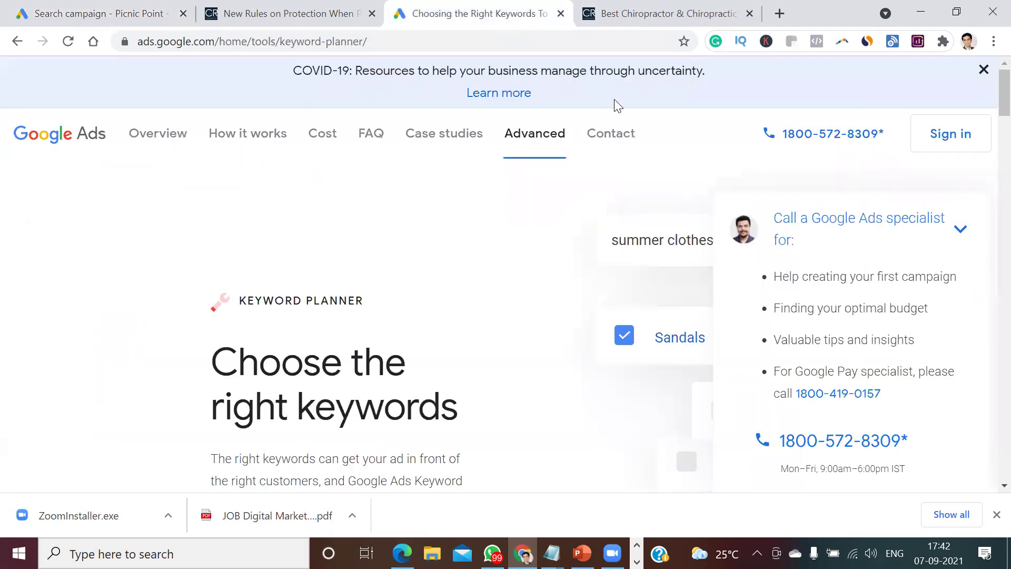
left_click(960, 138)
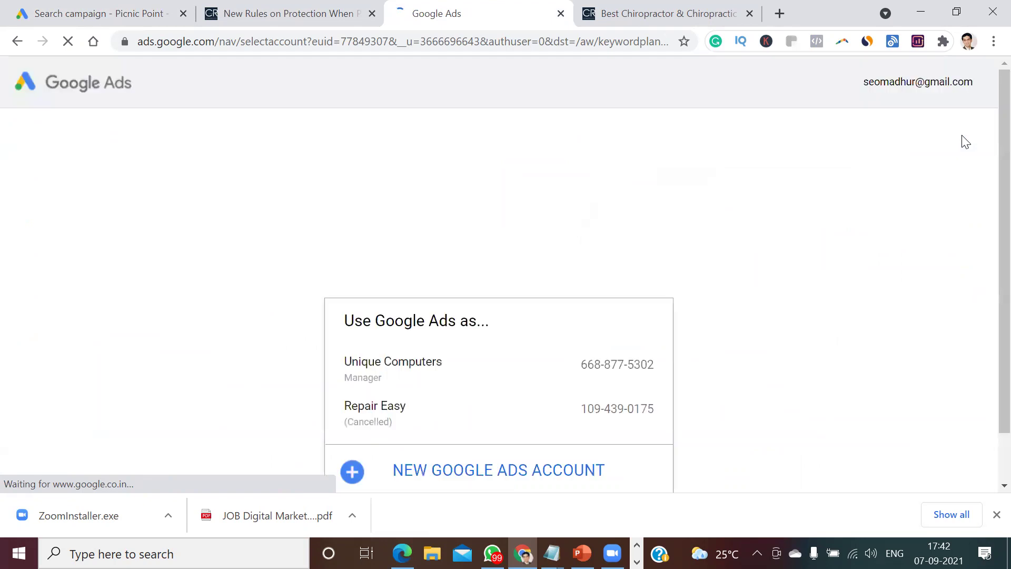
left_click(426, 373)
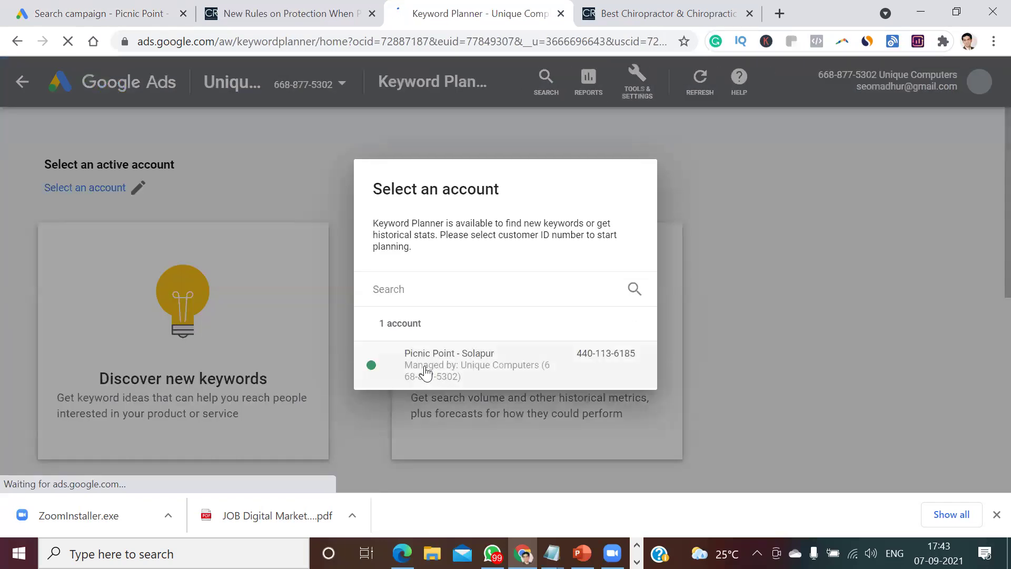
left_click(463, 362)
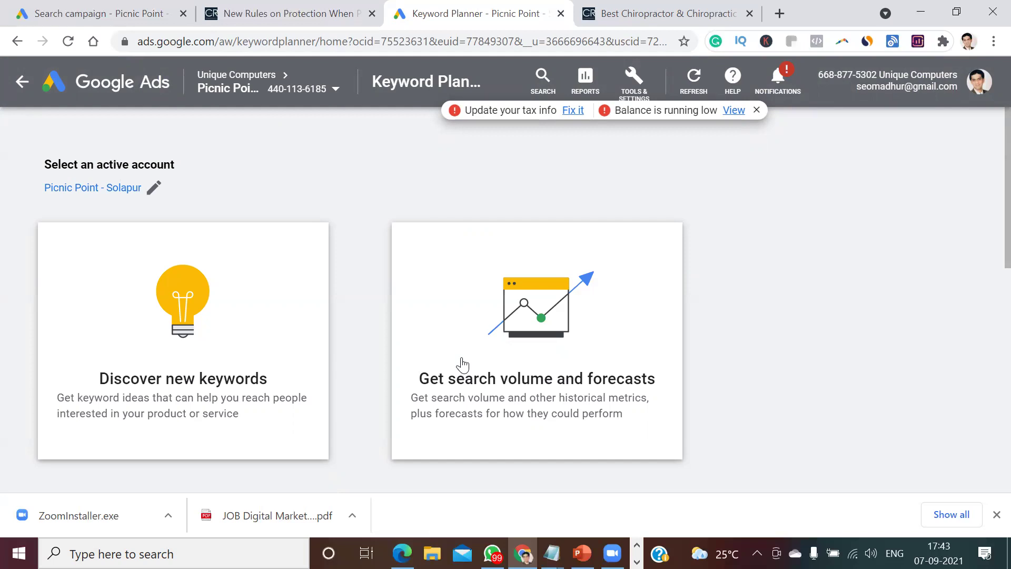
Start discovering new keywords with the seed terms chiropractic treatment, chiropractor in los angeles and best chiropractor
left_click(186, 351)
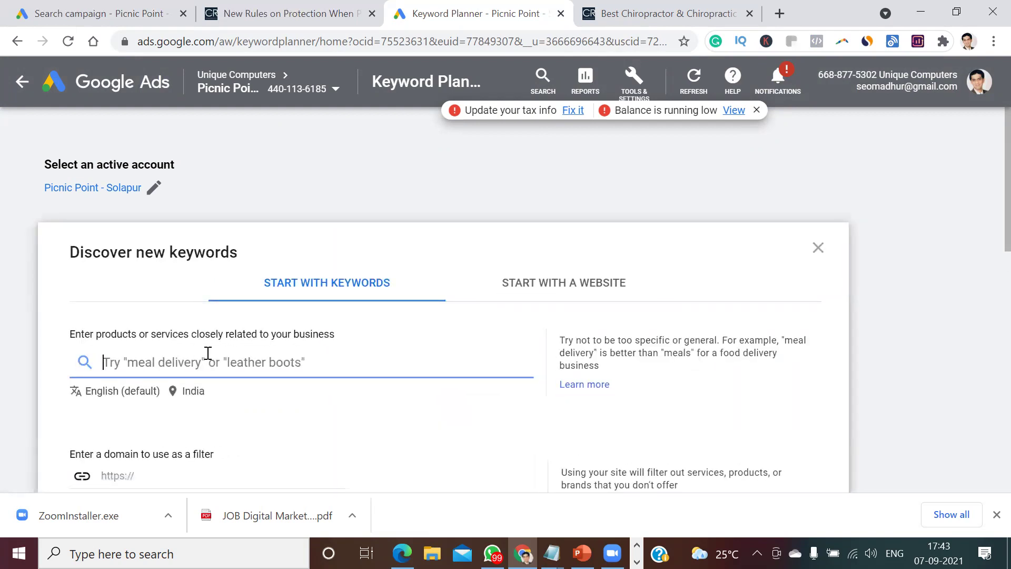
type("chi")
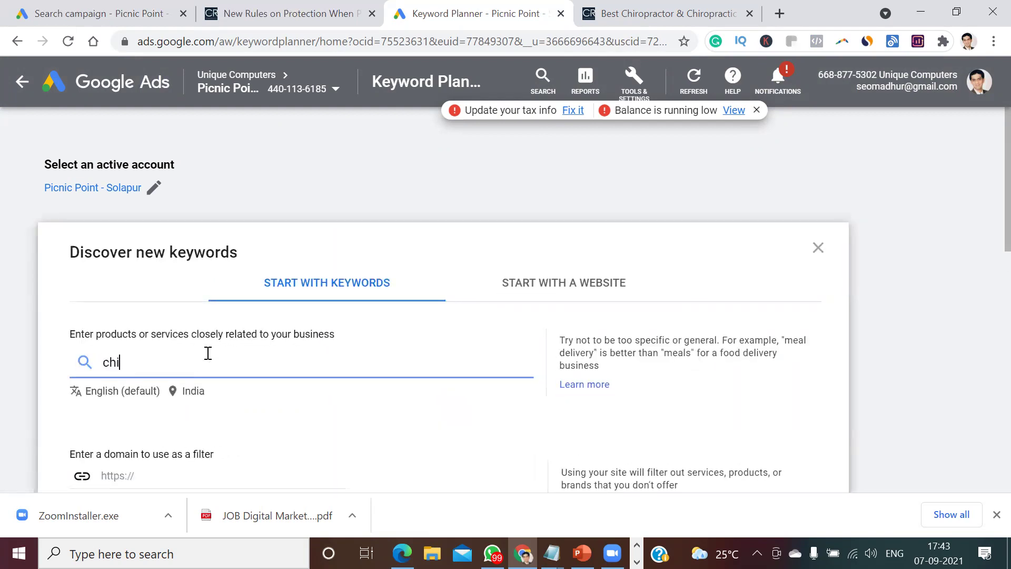
type("ropractic treatment")
key("Return")
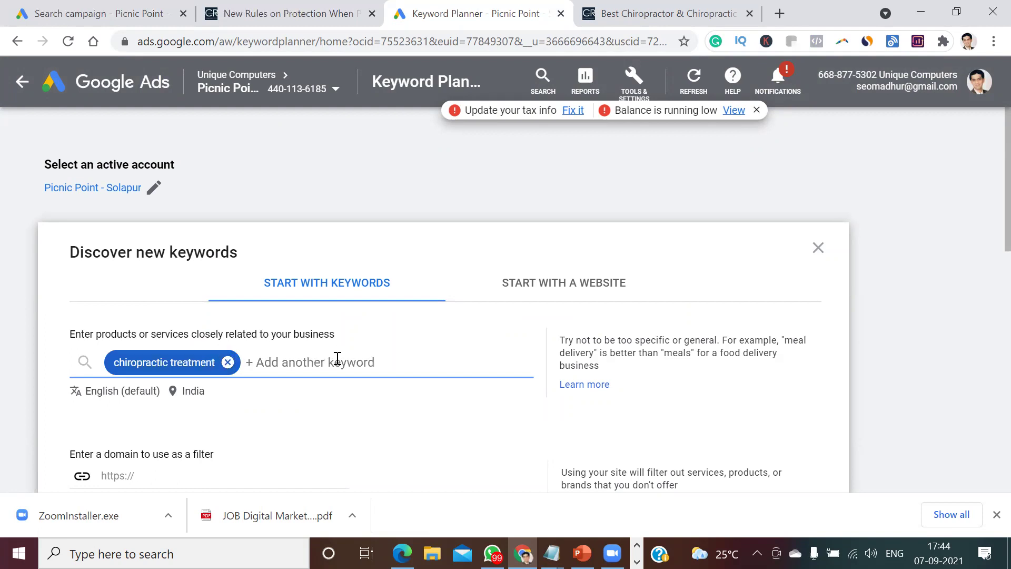
type("chi")
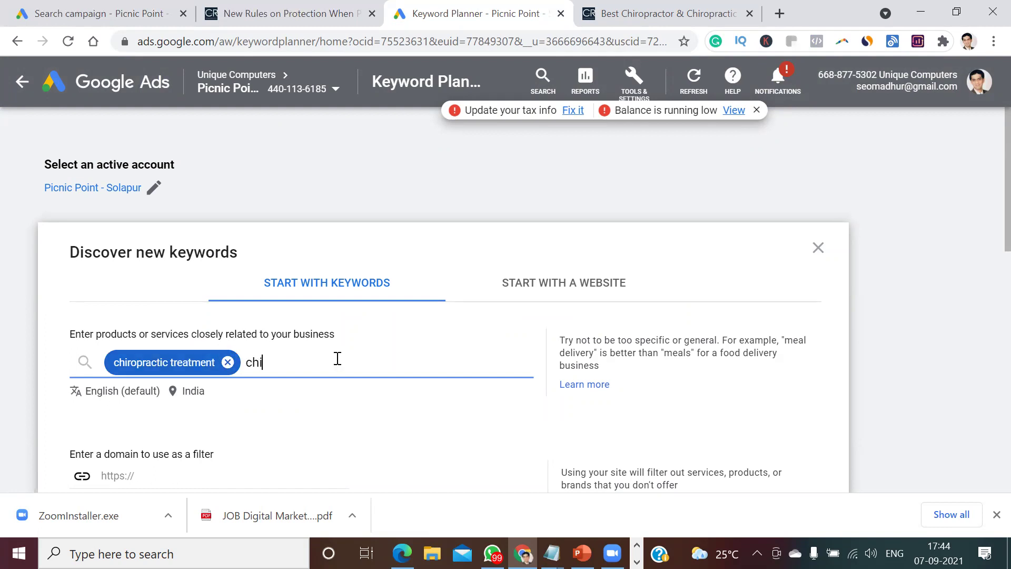
type("ropractor in los angeles")
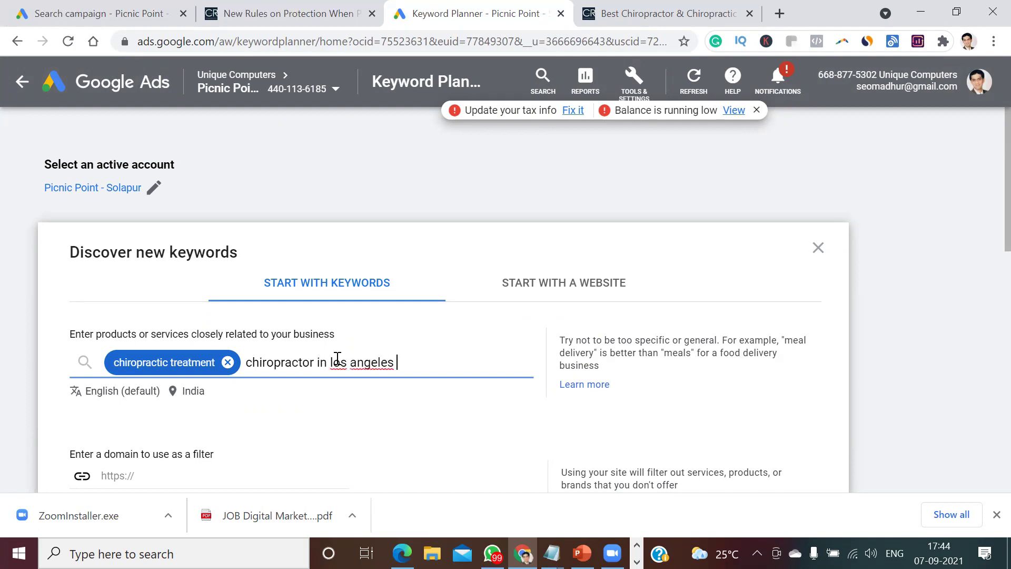
key("Return")
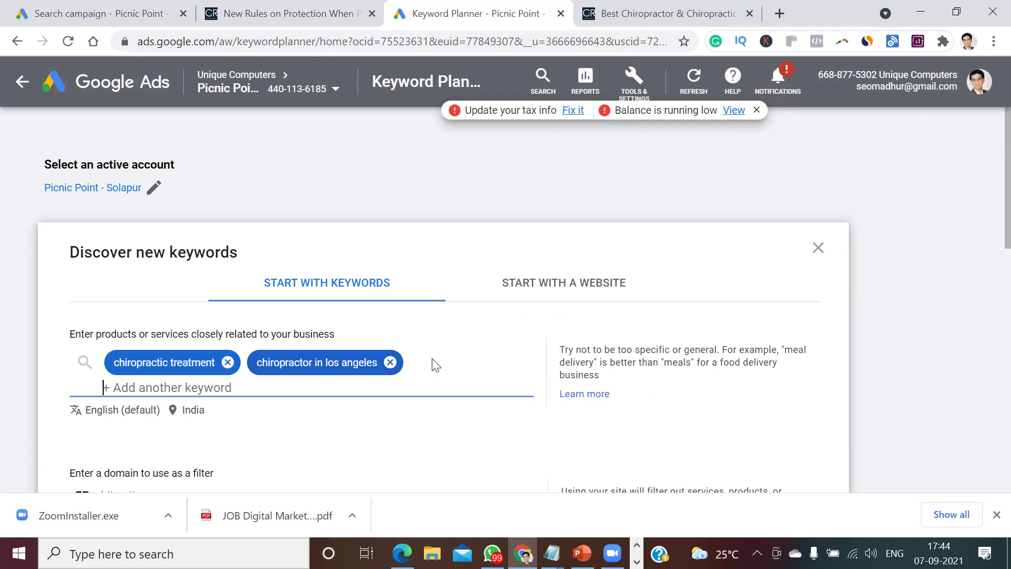
left_click(447, 359)
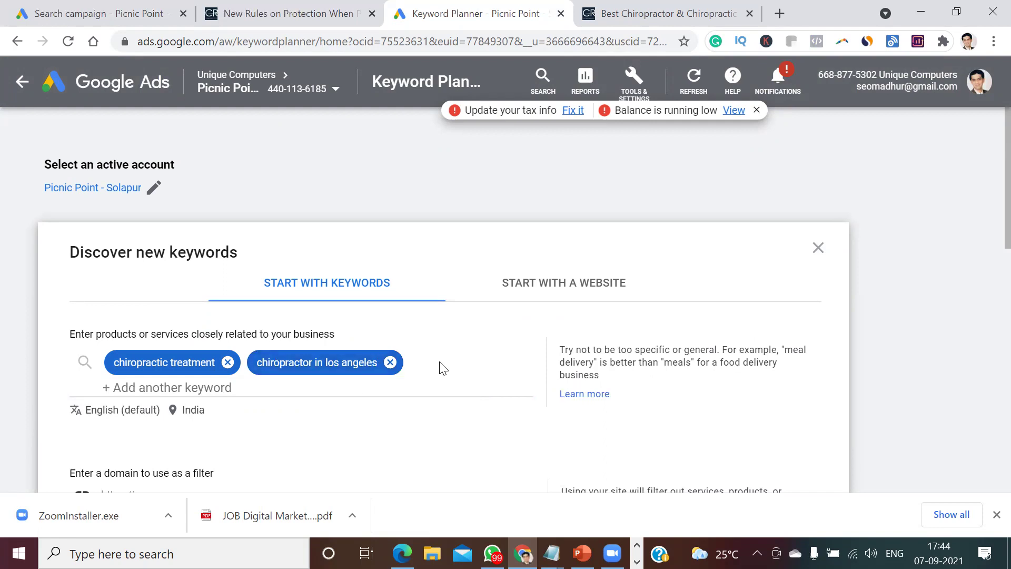
left_click(272, 386)
type("best ")
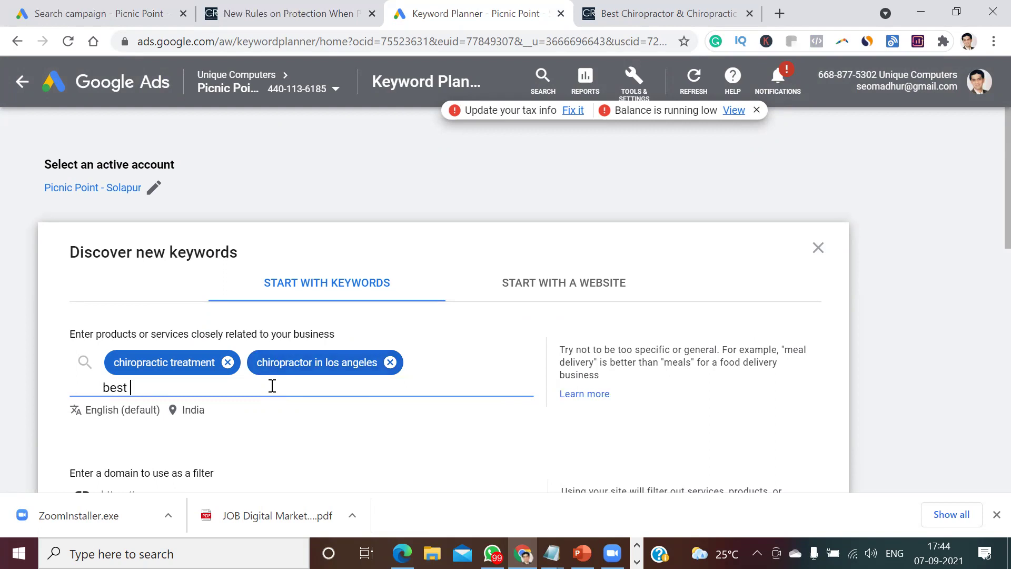
type("chiropractor")
key("Return")
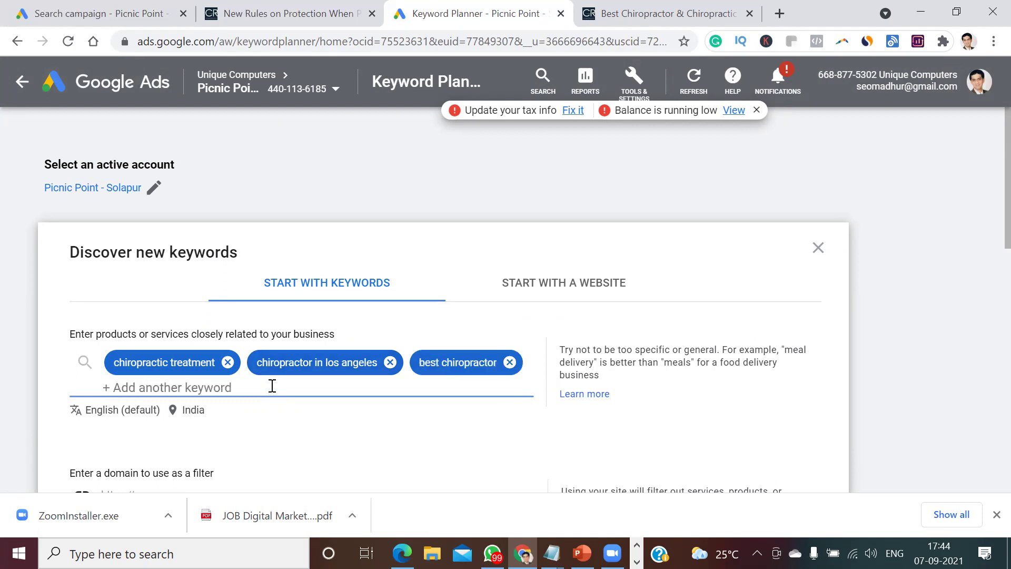
Replace the existing target location of the keyword search with the country United States and save the location setting
left_click(190, 410)
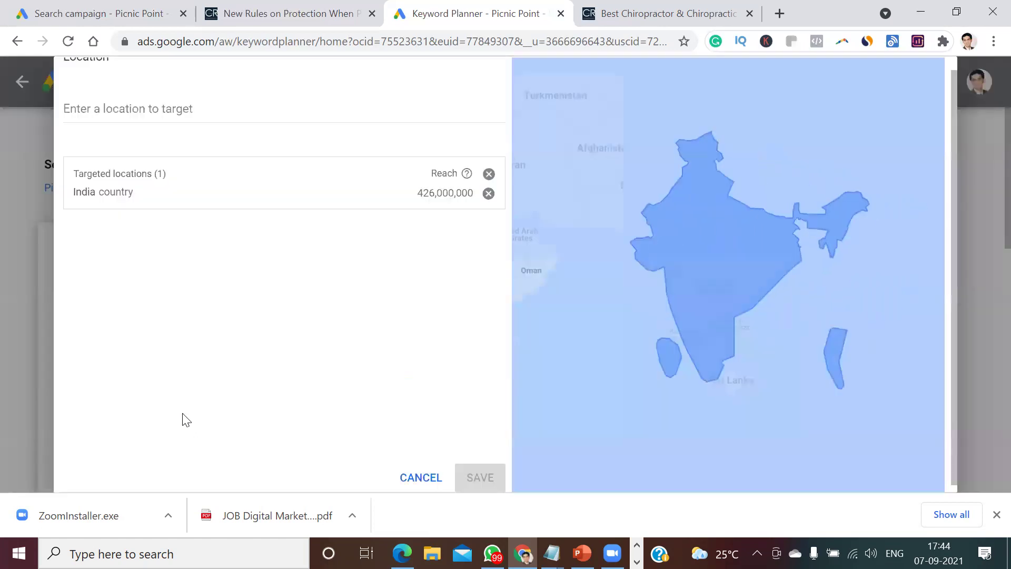
left_click(488, 193)
left_click(216, 106)
type("unit")
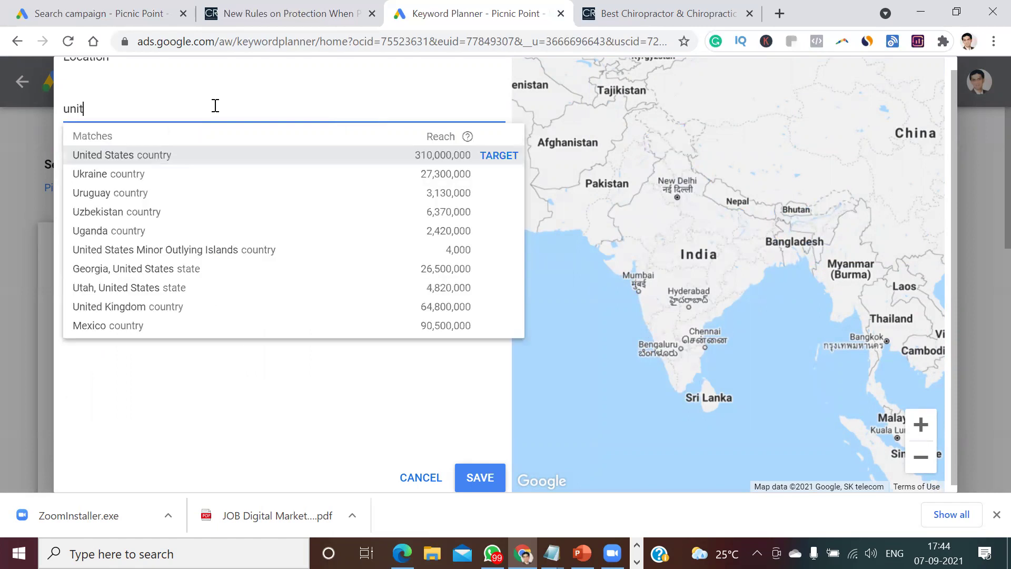
type("ed states")
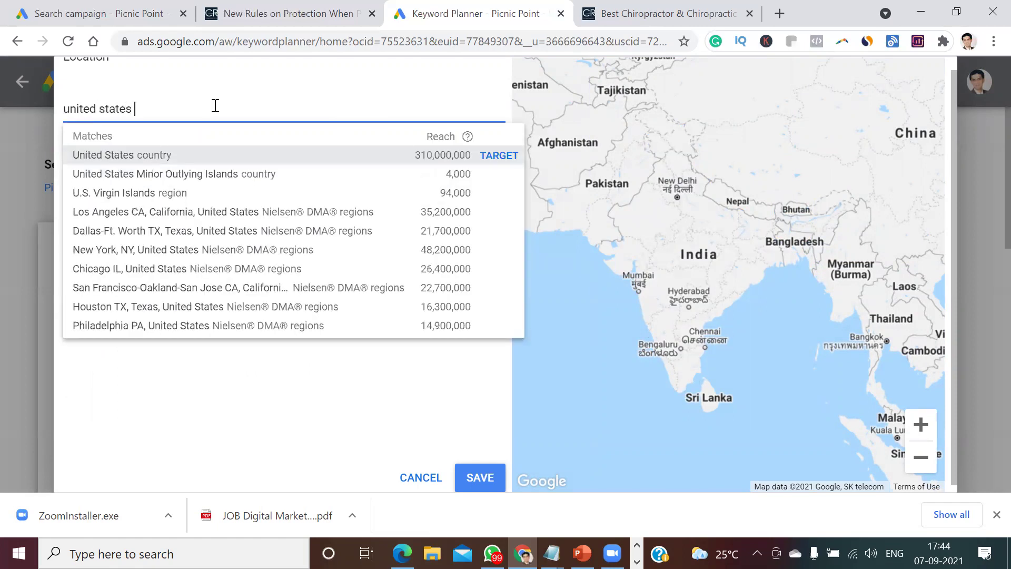
left_click(510, 156)
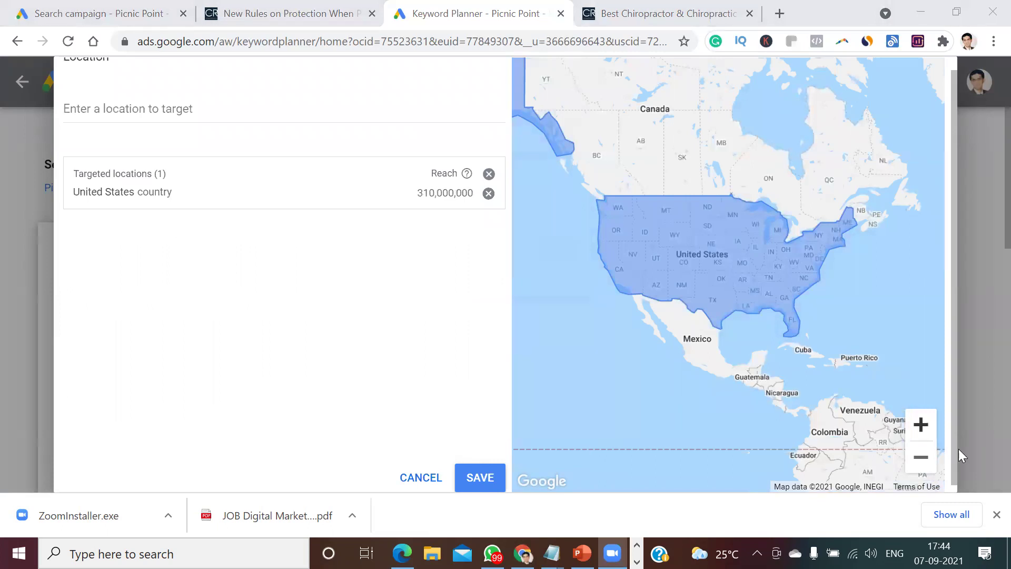
scroll(953, 313, "down", 1)
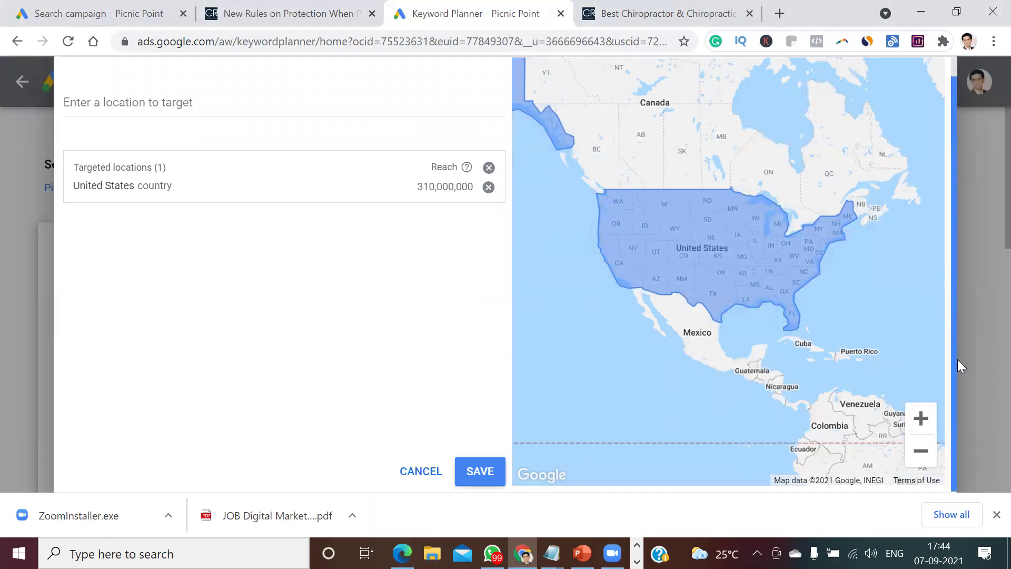
left_click(498, 466)
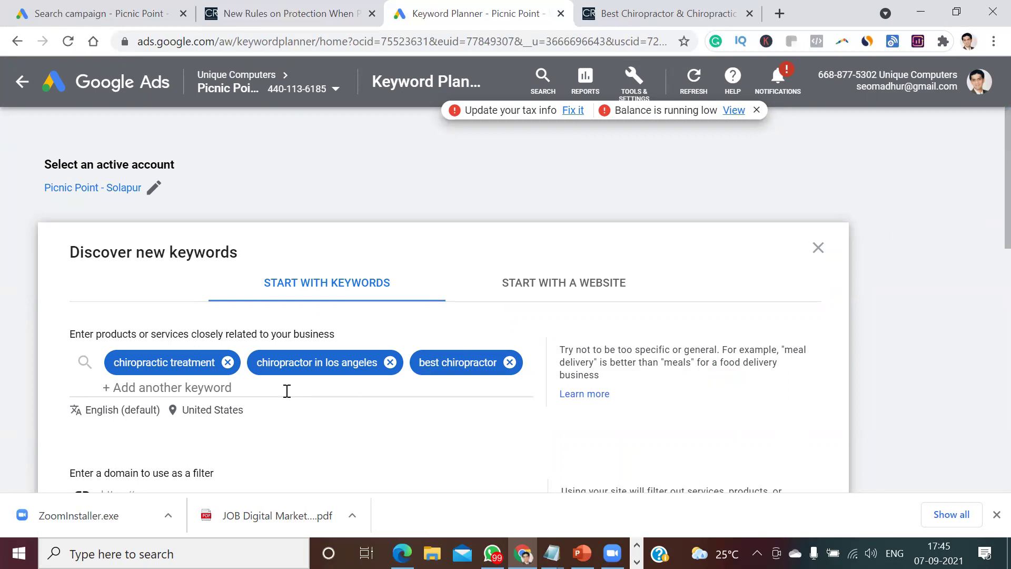
Add chiropractor as another seed keyword and get the keyword ideas
left_click(260, 388)
type("chiropracto")
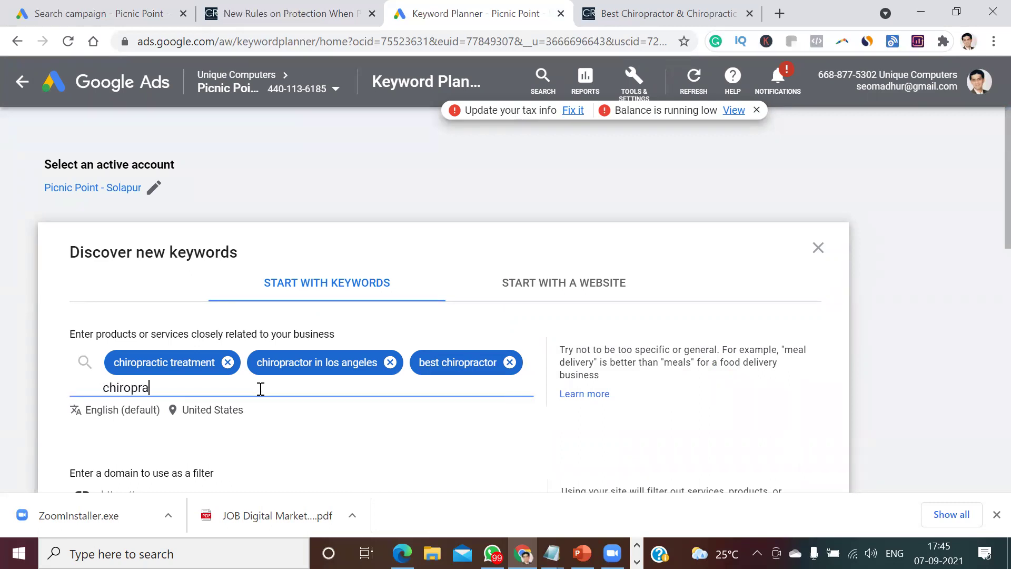
key("Return")
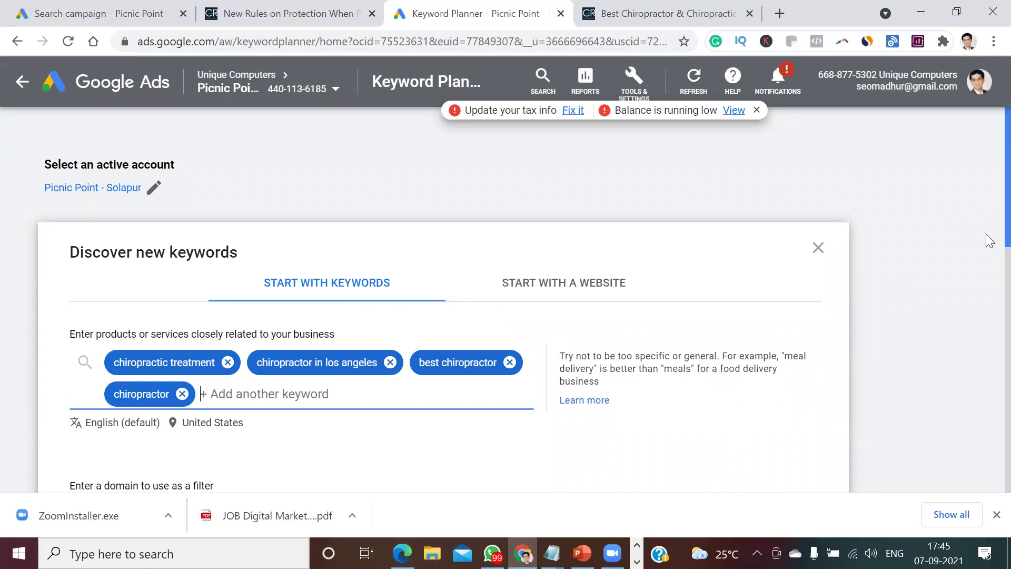
scroll(987, 263, "down", 3)
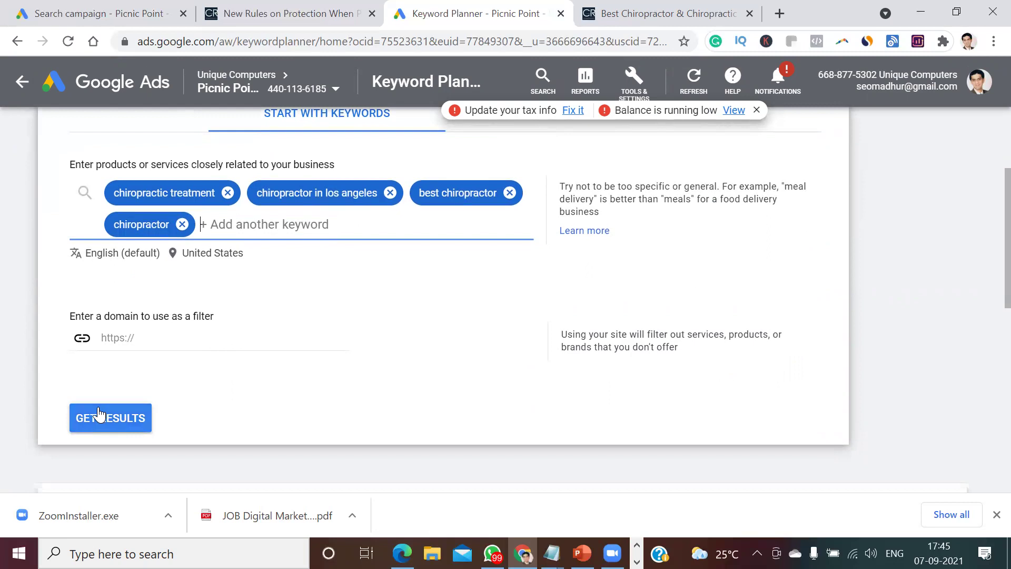
left_click(101, 413)
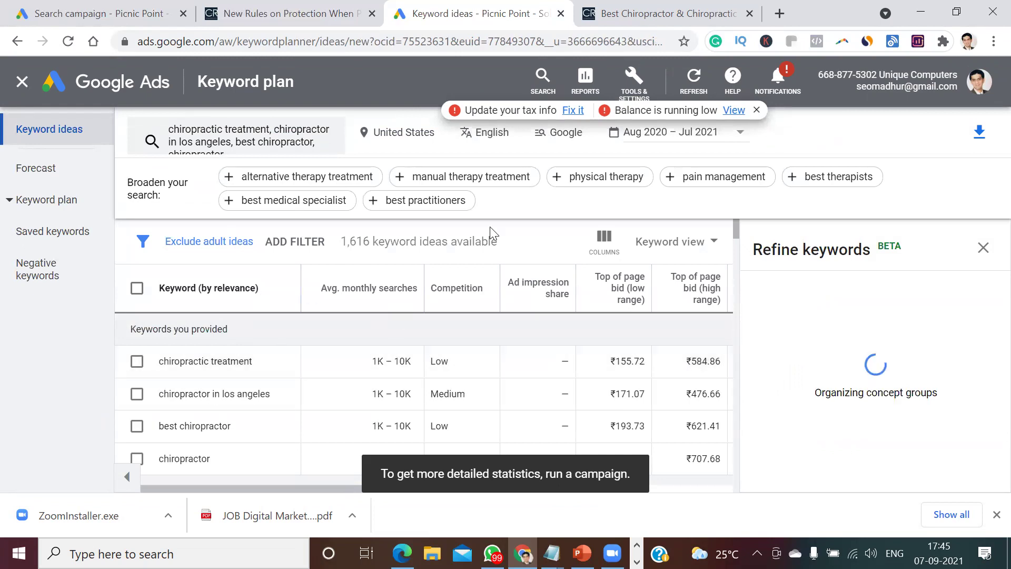
Download the keyword ideas to a Google Sheets file in My Drive and look through the list's search volumes and top-of-page bids
left_click(980, 134)
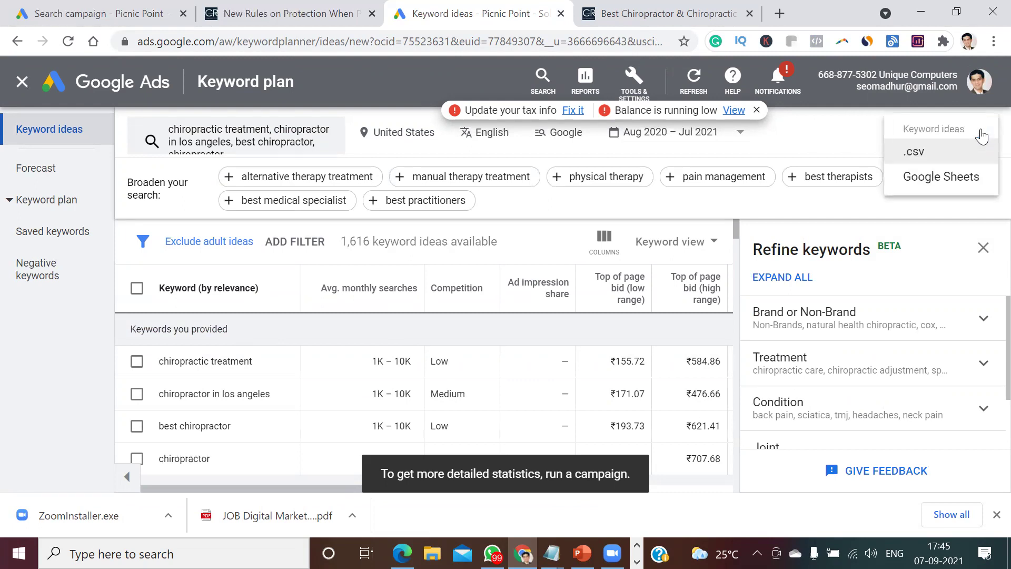
left_click(941, 178)
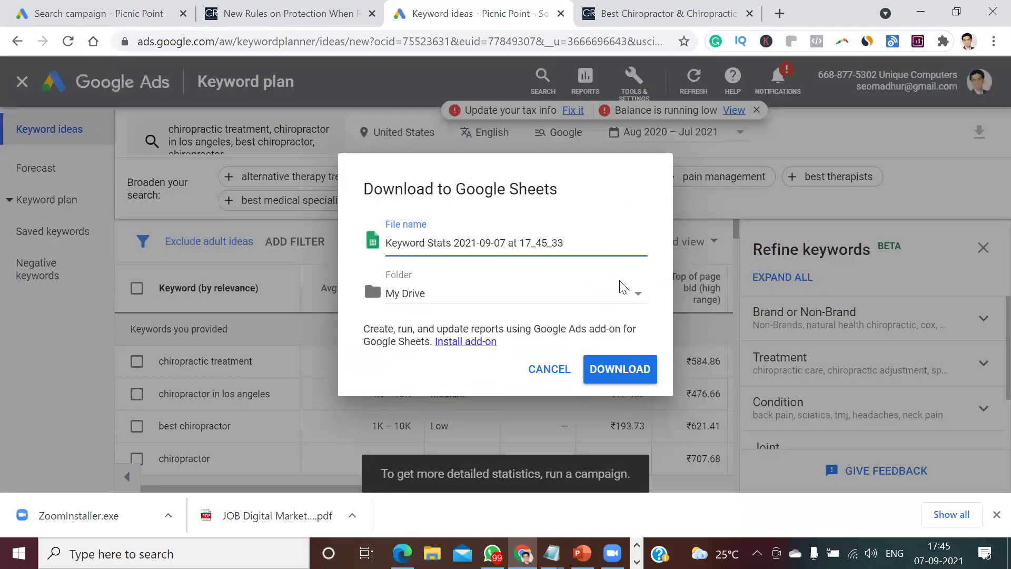
left_click(629, 371)
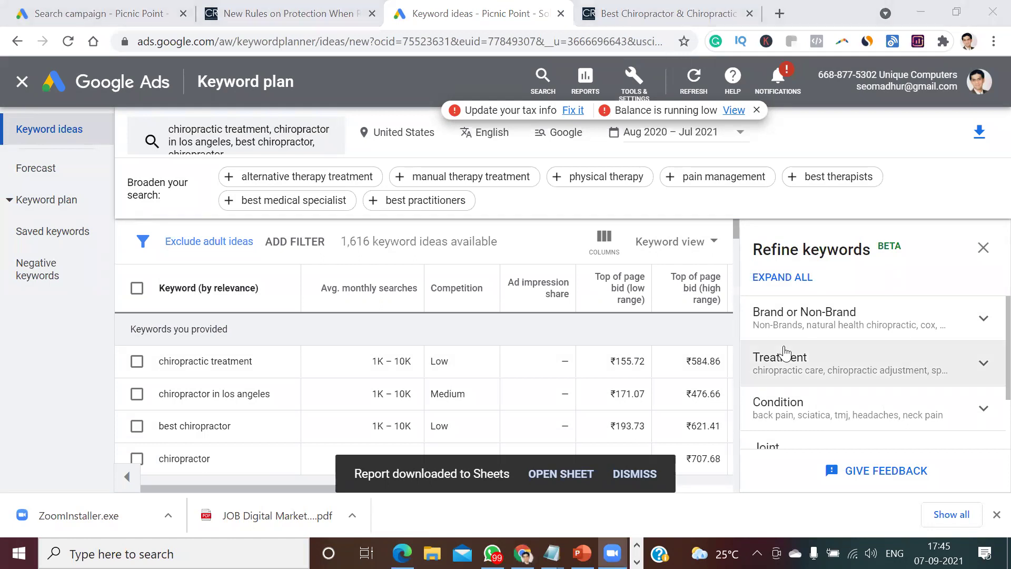
left_click_drag(735, 233, 736, 263)
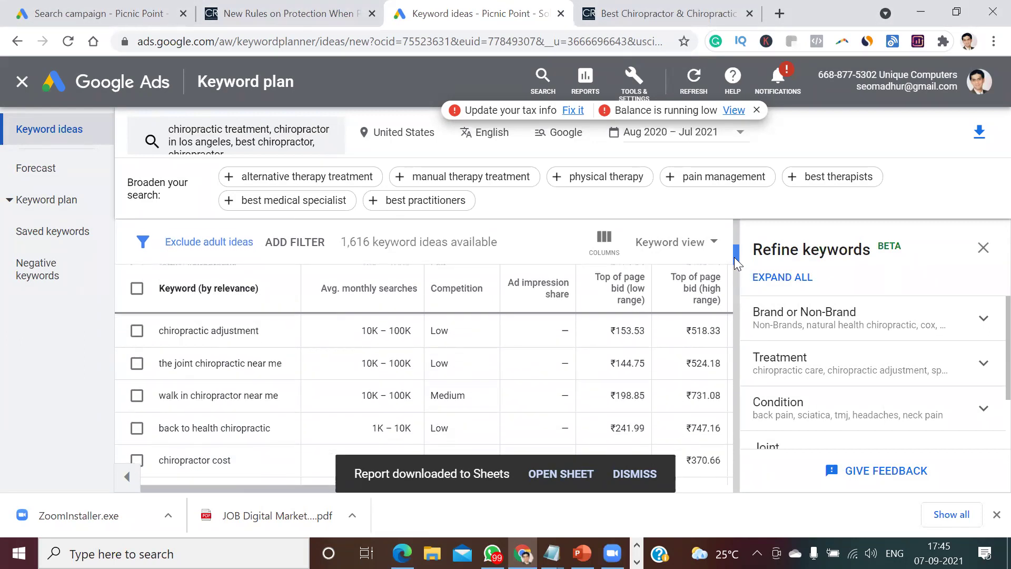
left_click_drag(734, 258, 739, 240)
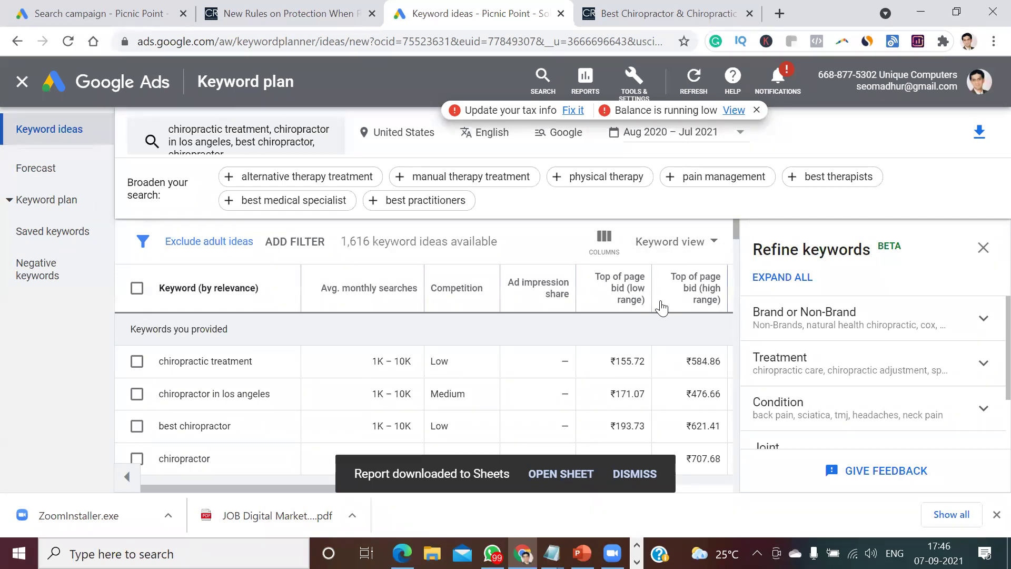
mouse_move(640, 301)
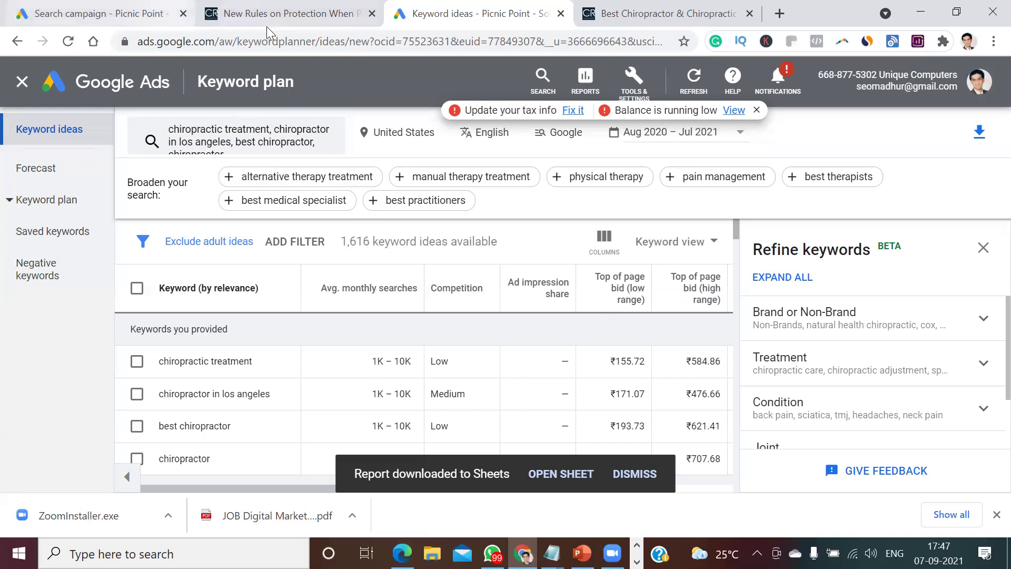
Open spyfu.com in the browser tab that holds the chiropractic clinic's website
left_click(611, 13)
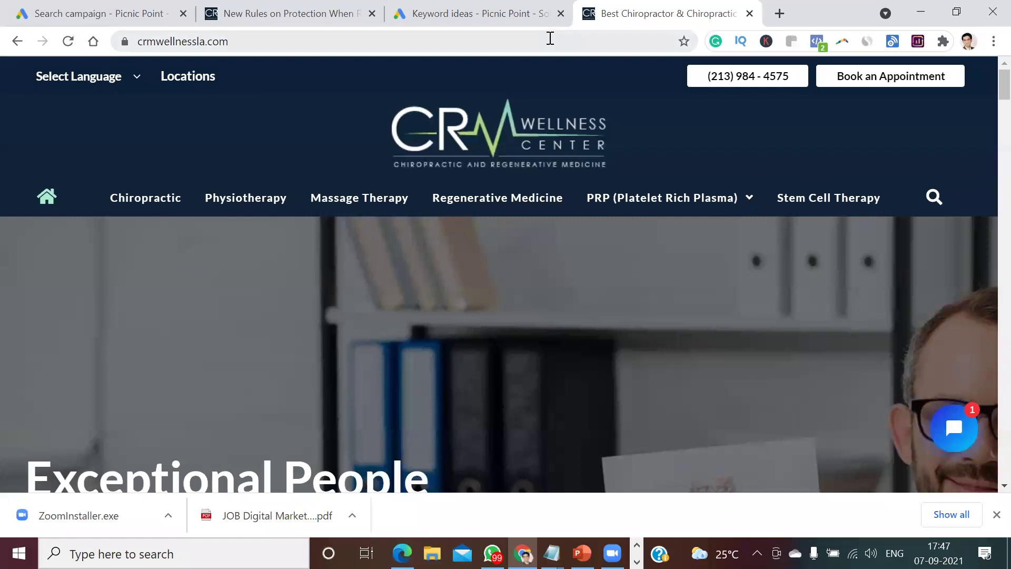
left_click(550, 39)
type("apyfu")
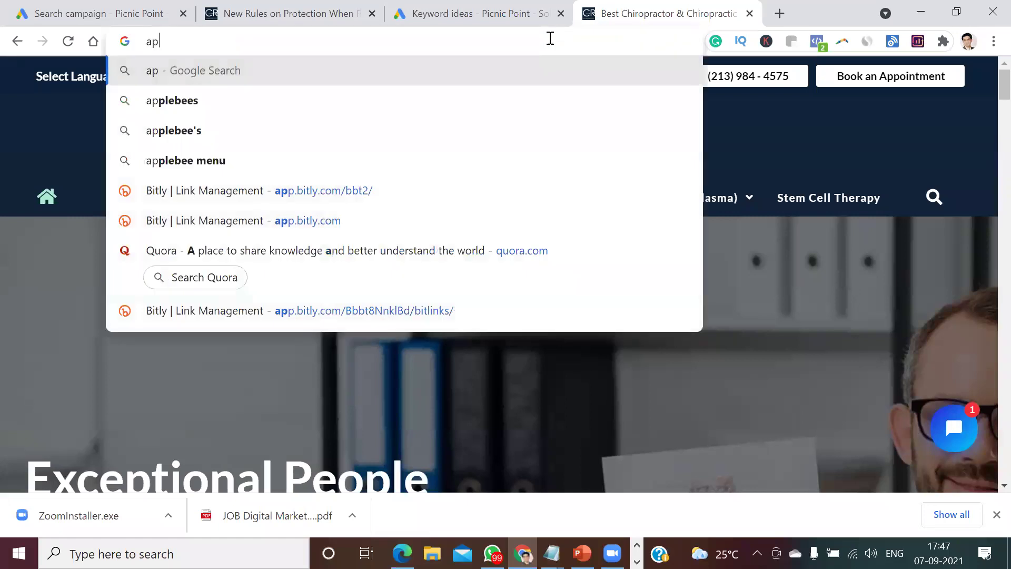
key("BackSpace")
key("BackSpace")
key("BackSpace")
key("BackSpace")
key("BackSpace")
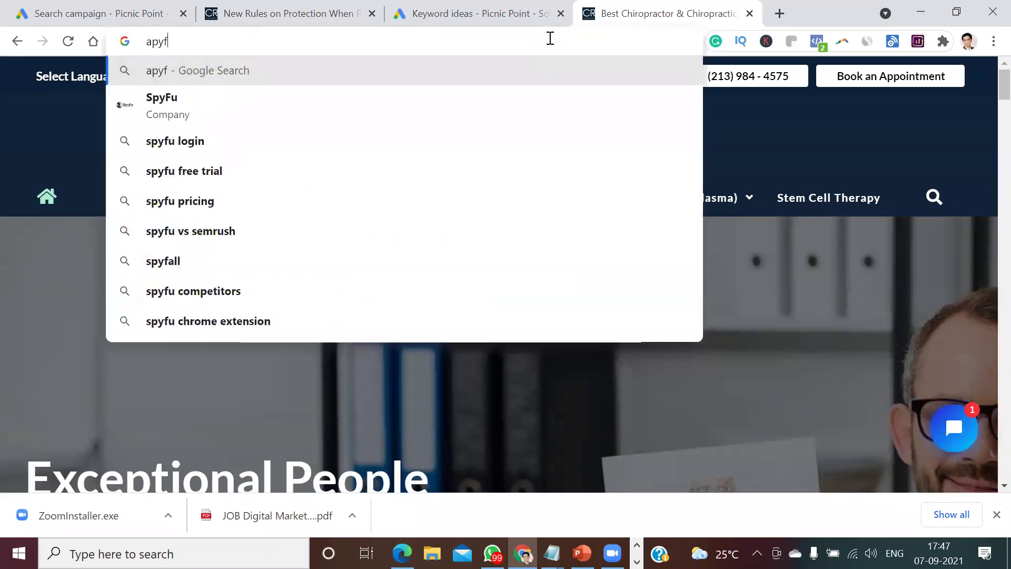
type("spyfu.com")
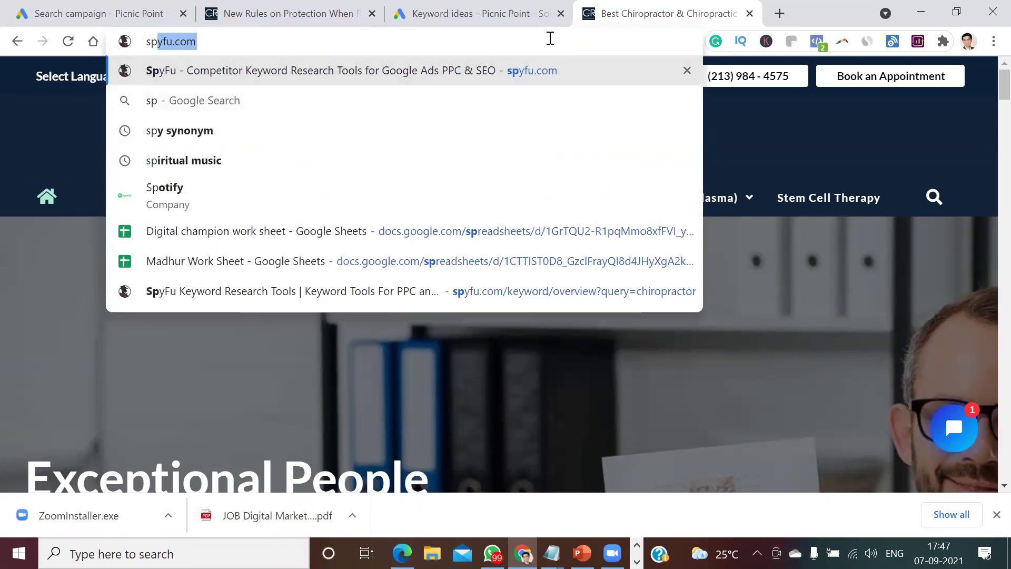
key("Return")
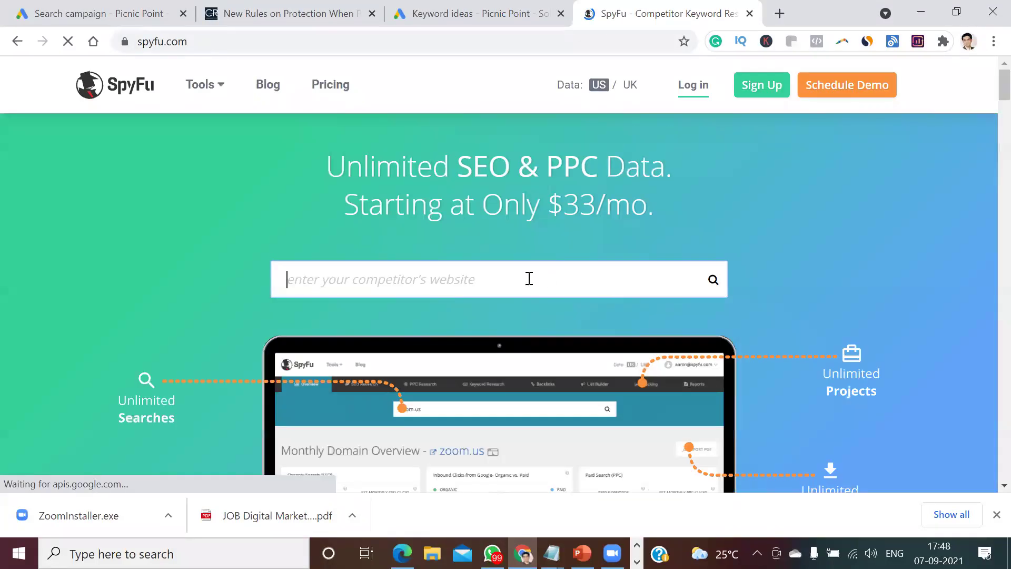
Search SpyFu for the keyword chiropractor
type("chi")
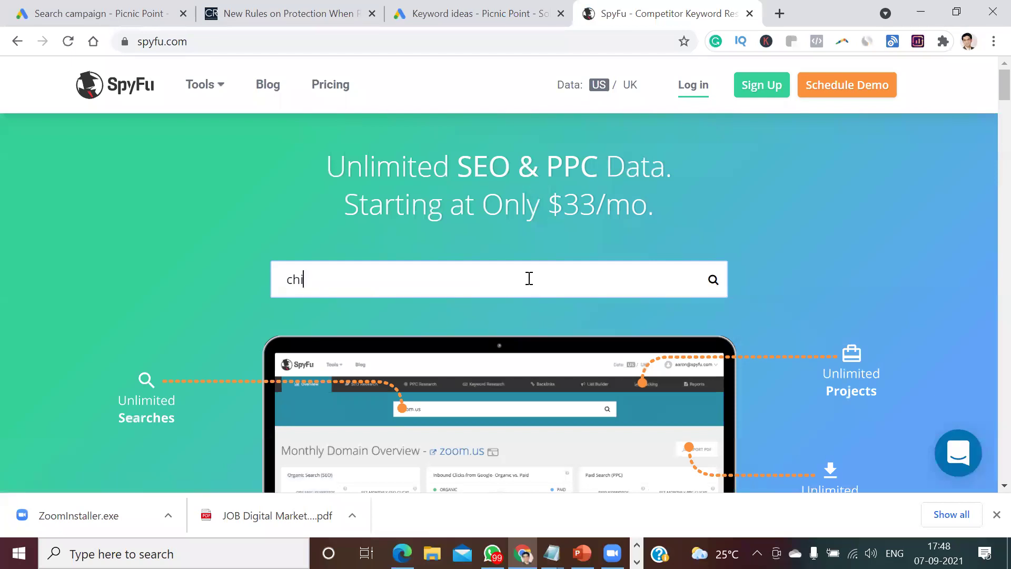
type("ropractor")
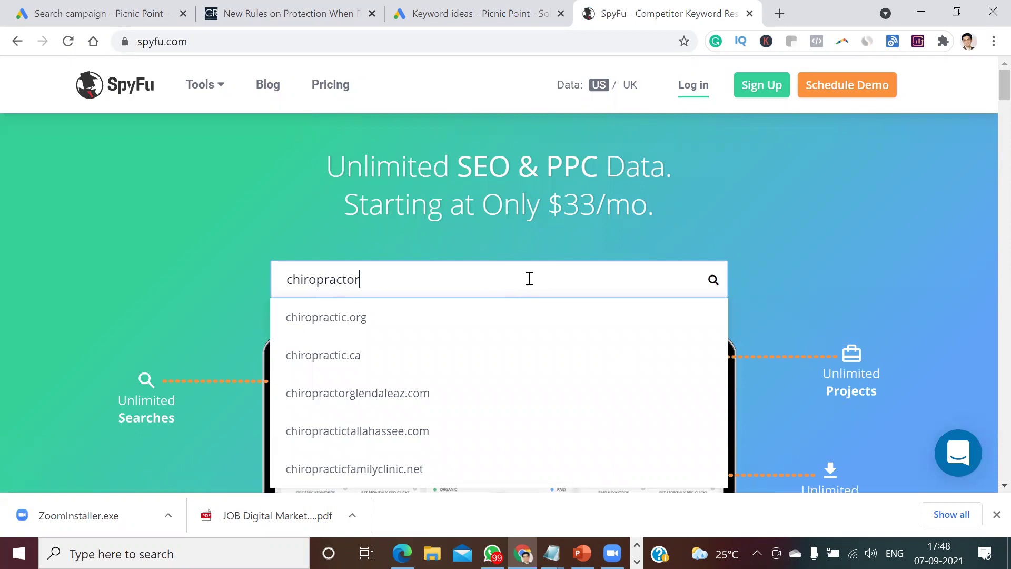
key("Return")
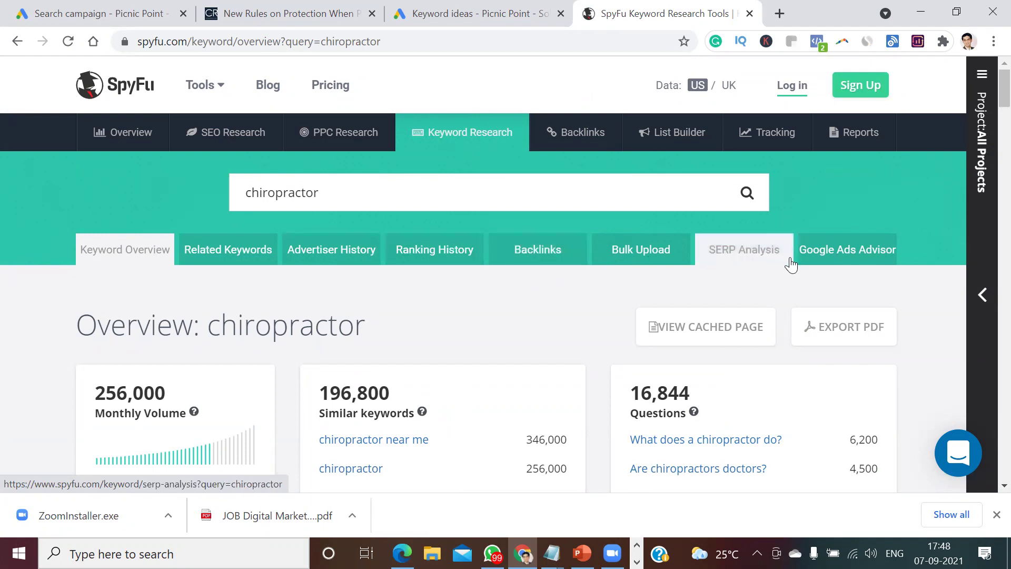
Open the Google Ads Advisor for chiropractor and examine the recommended keywords' impressions, cost per click and potential clicks
left_click(850, 258)
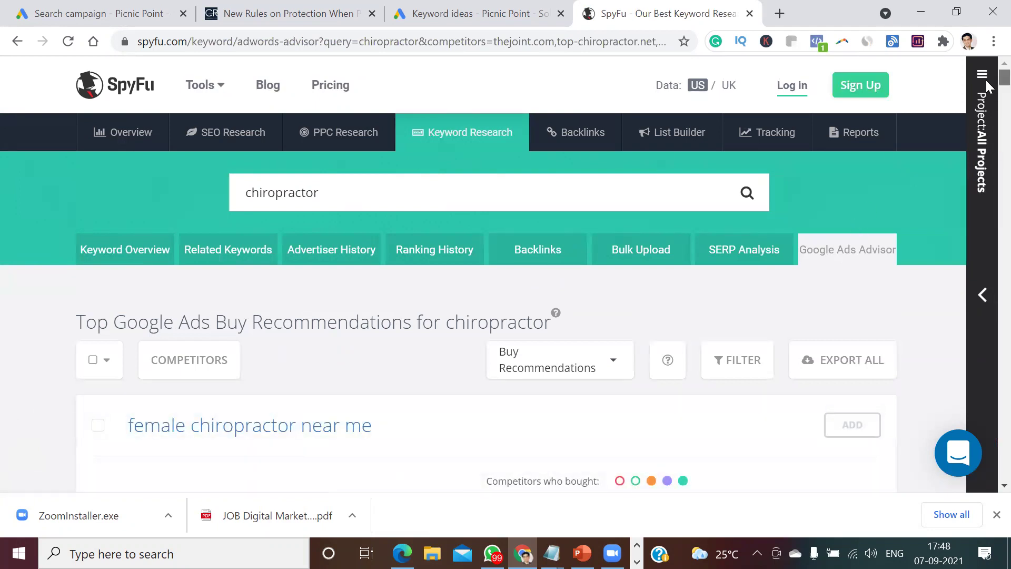
scroll(986, 85, "down", 3)
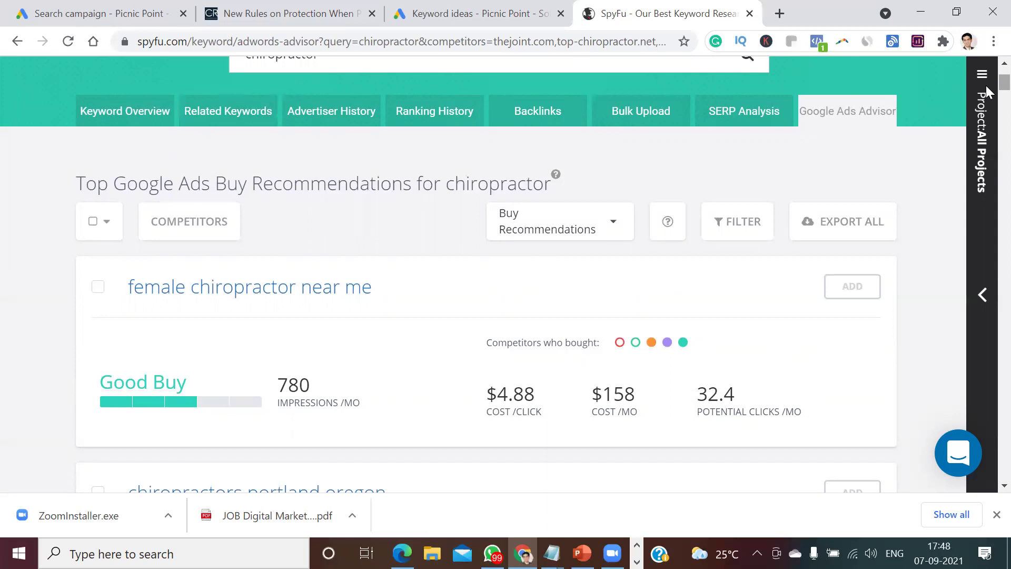
left_click_drag(1004, 82, 1004, 83)
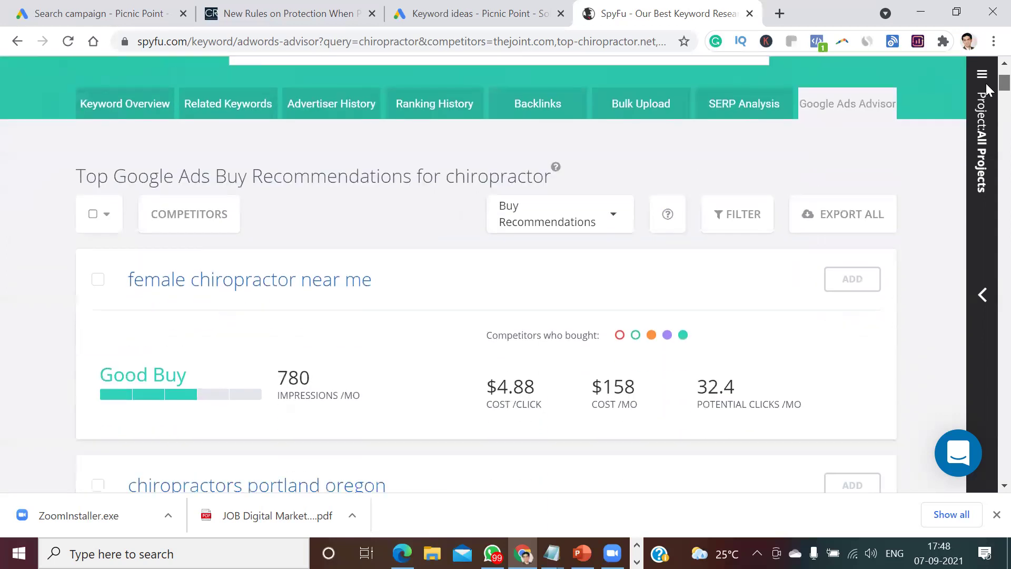
scroll(987, 89, "down", 1)
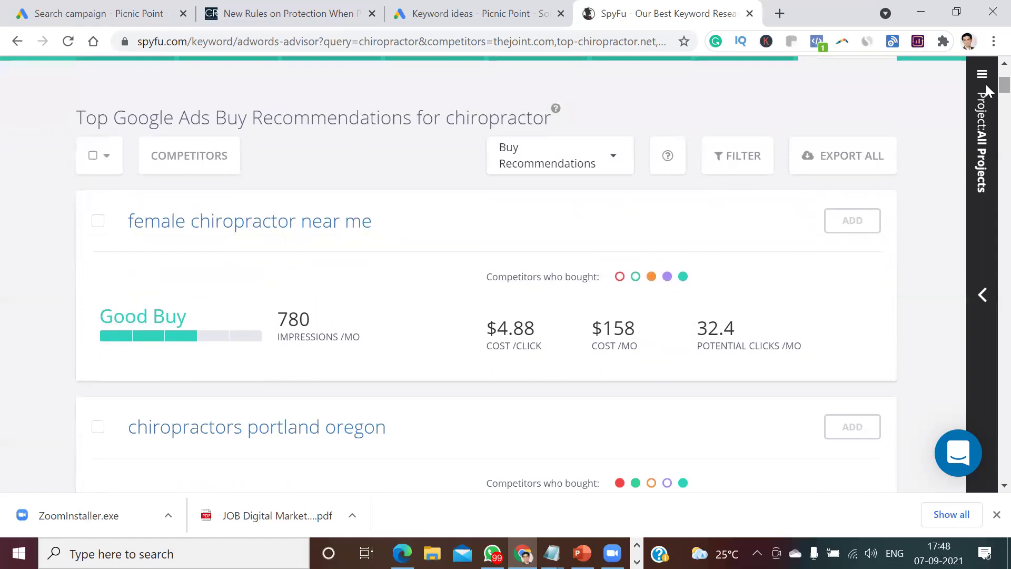